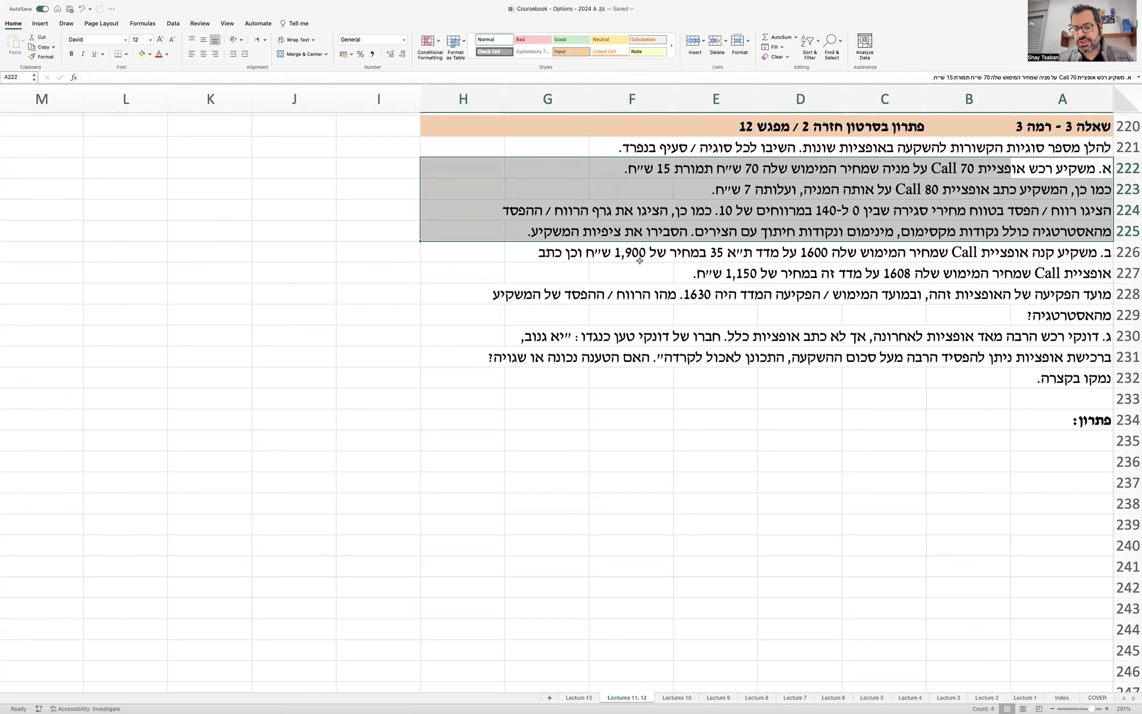
Paste the copied part א question text at A236 and frame the pasted block with a thick box border.
click(1073, 464)
key(super+v)
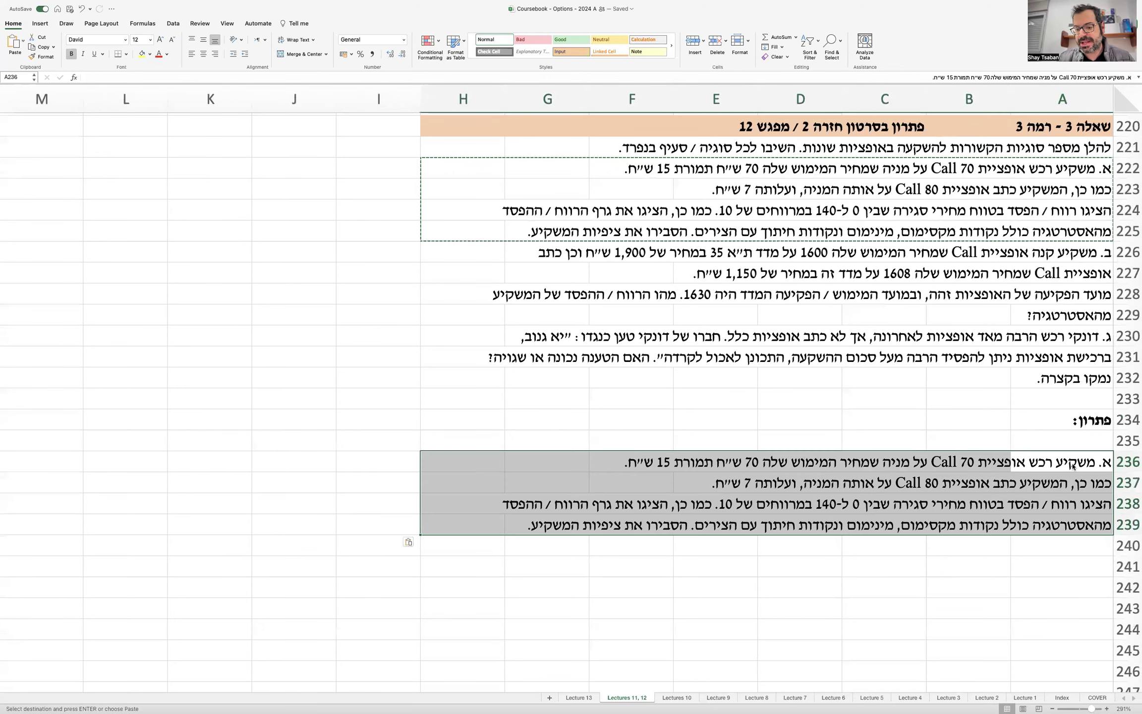
click(127, 54)
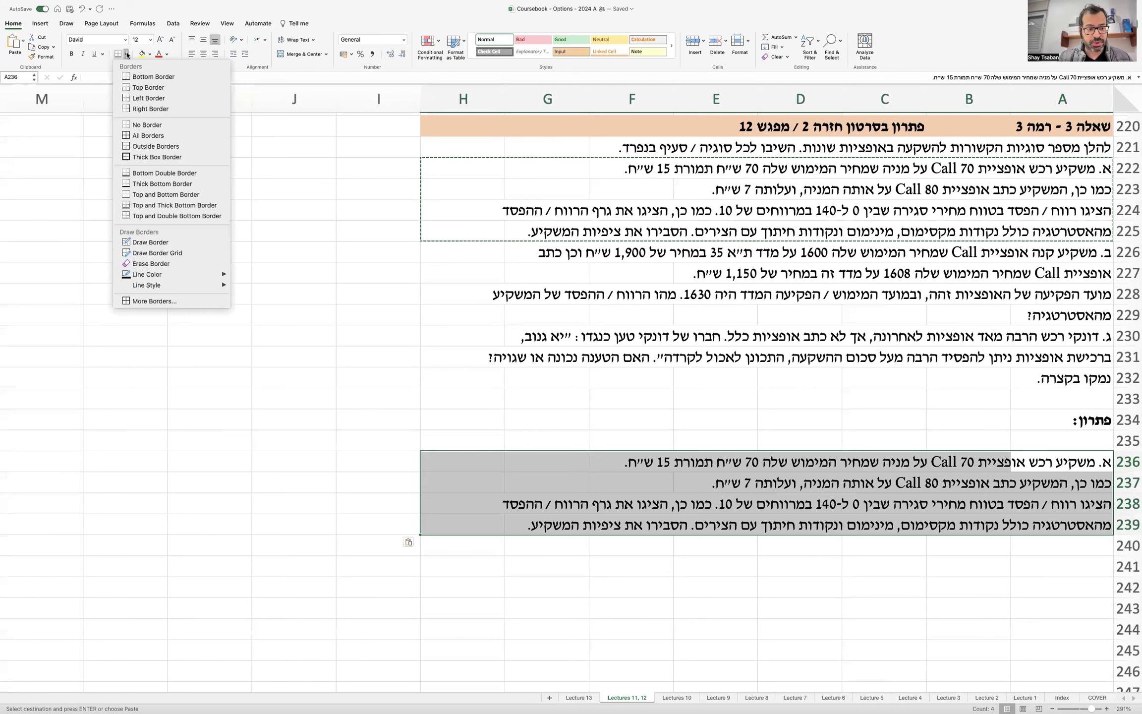
click(178, 157)
click(378, 368)
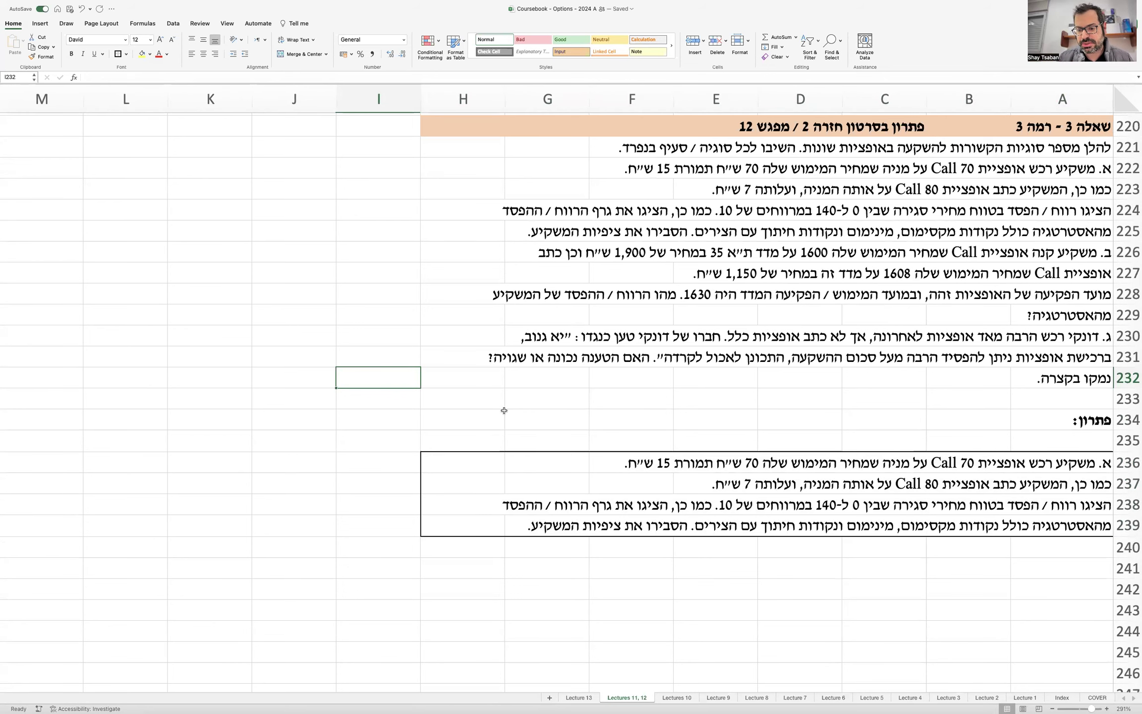
Below the framed text, enter the label "strike (x) =" in B241 with the value 70 in A241.
scroll(504, 411, down, 5)
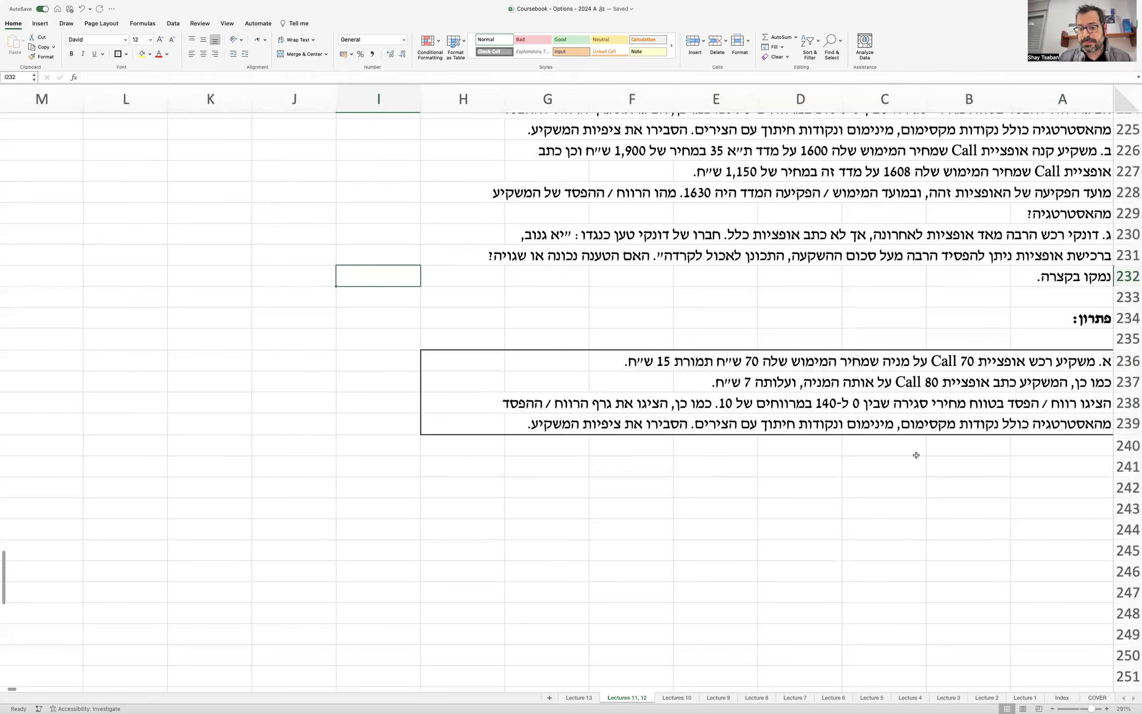
click(1035, 467)
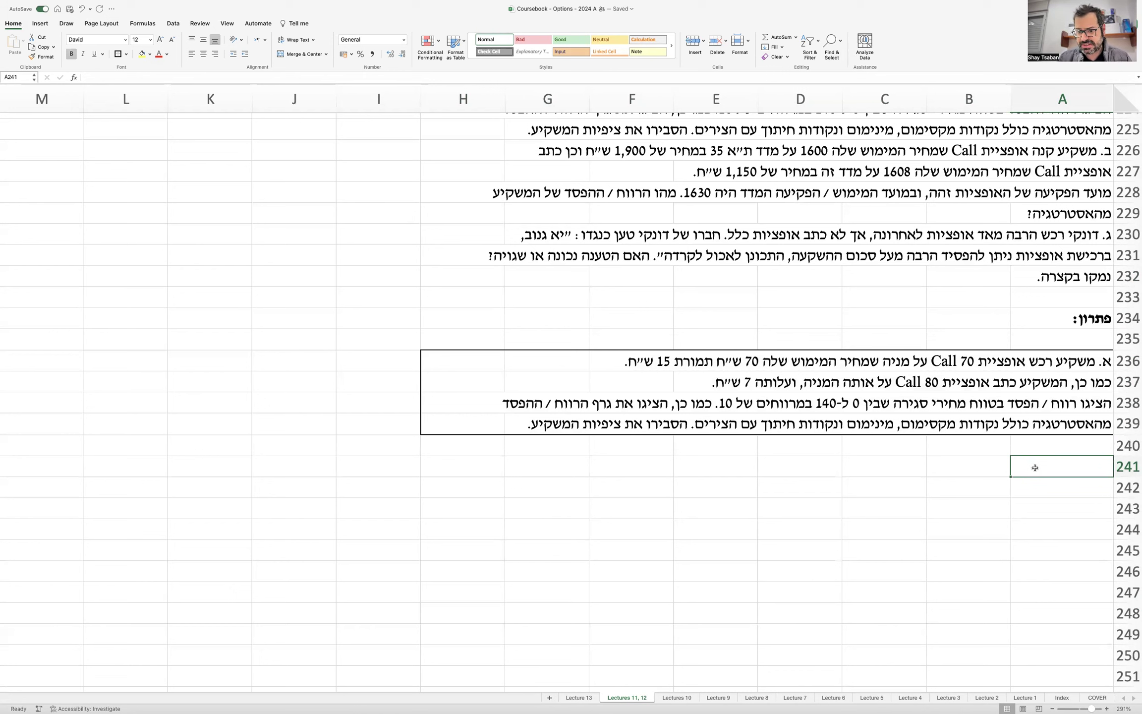
key(Tab)
text(strik)
text(e ()
text(x)
key(BackSpace)
text((x) =)
click(1035, 467)
text(70)
key(Return)
Enter the label "premium =" in B242 with the value 15 in A242.
key(Left)
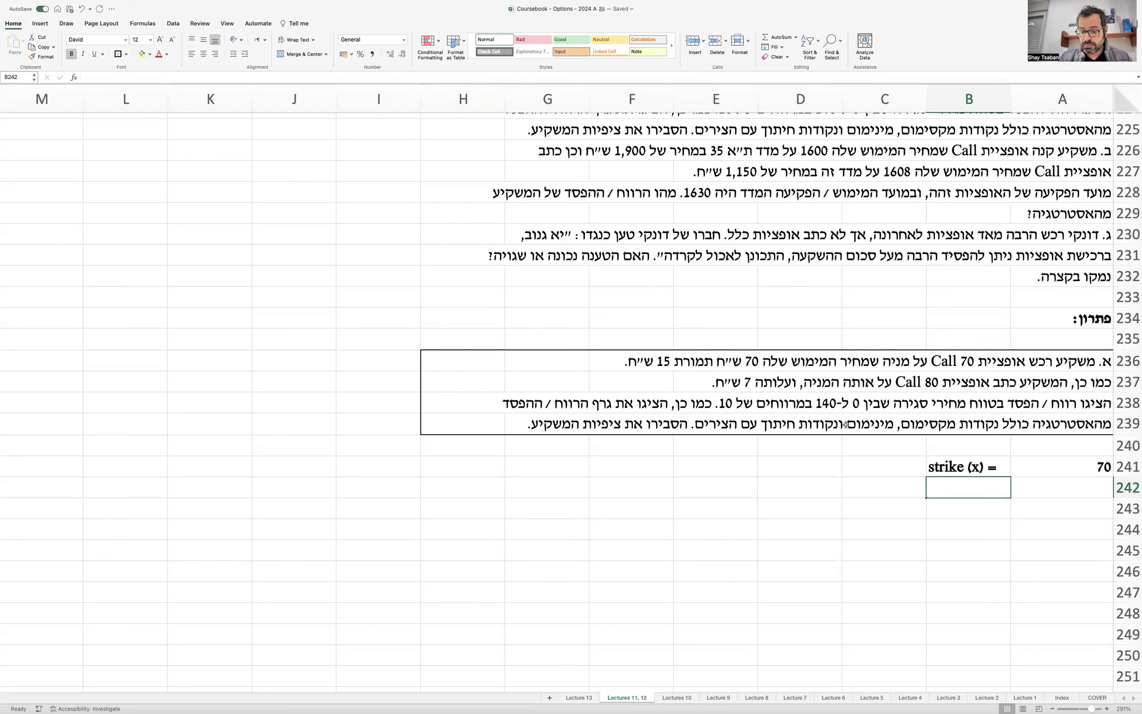
text(premium =)
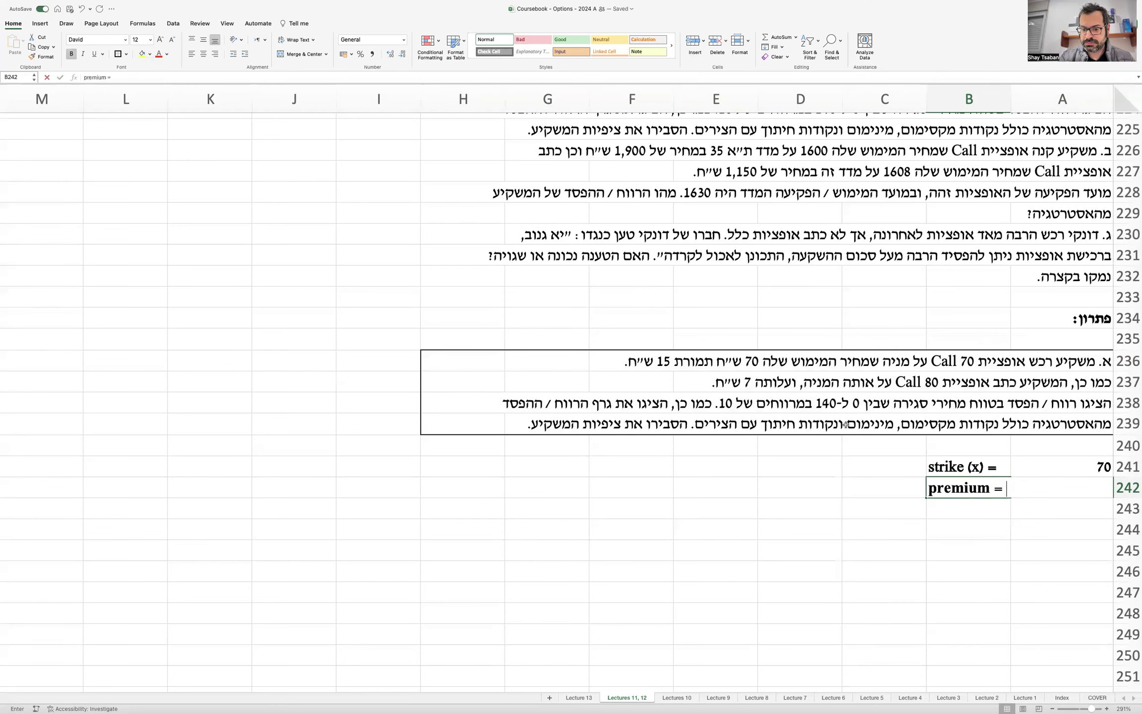
key(Right)
text(15)
key(Return)
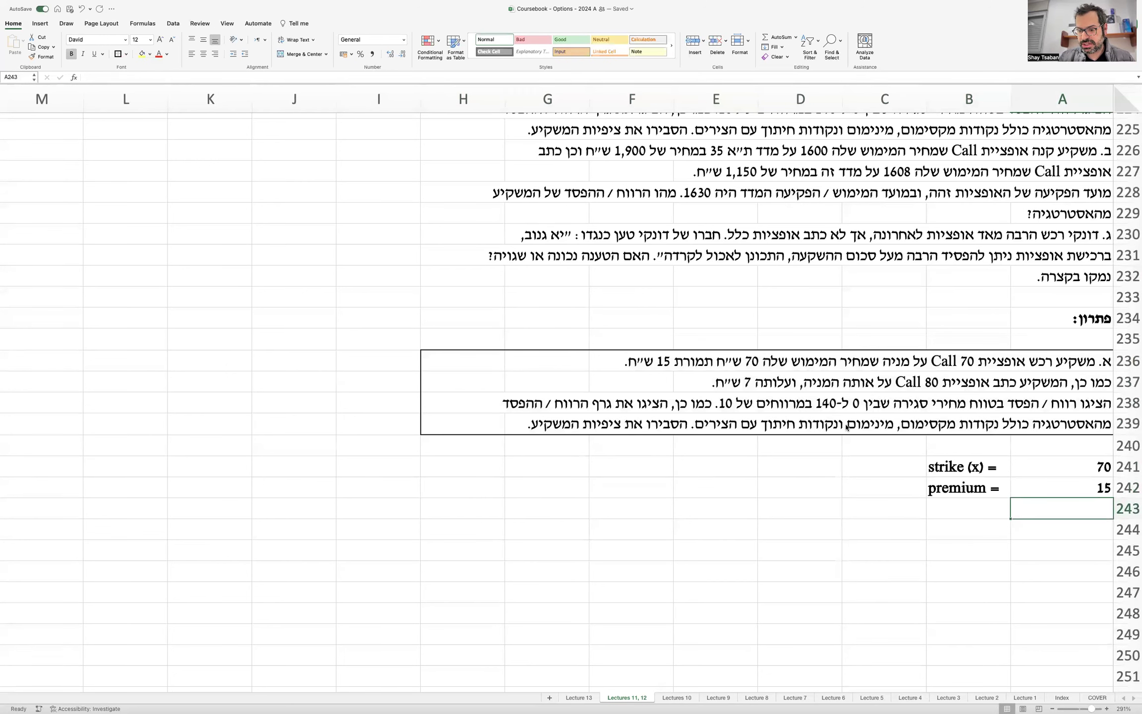
Insert a blank row above the strike row and enter the heading "long Call" in B241.
click(1126, 467)
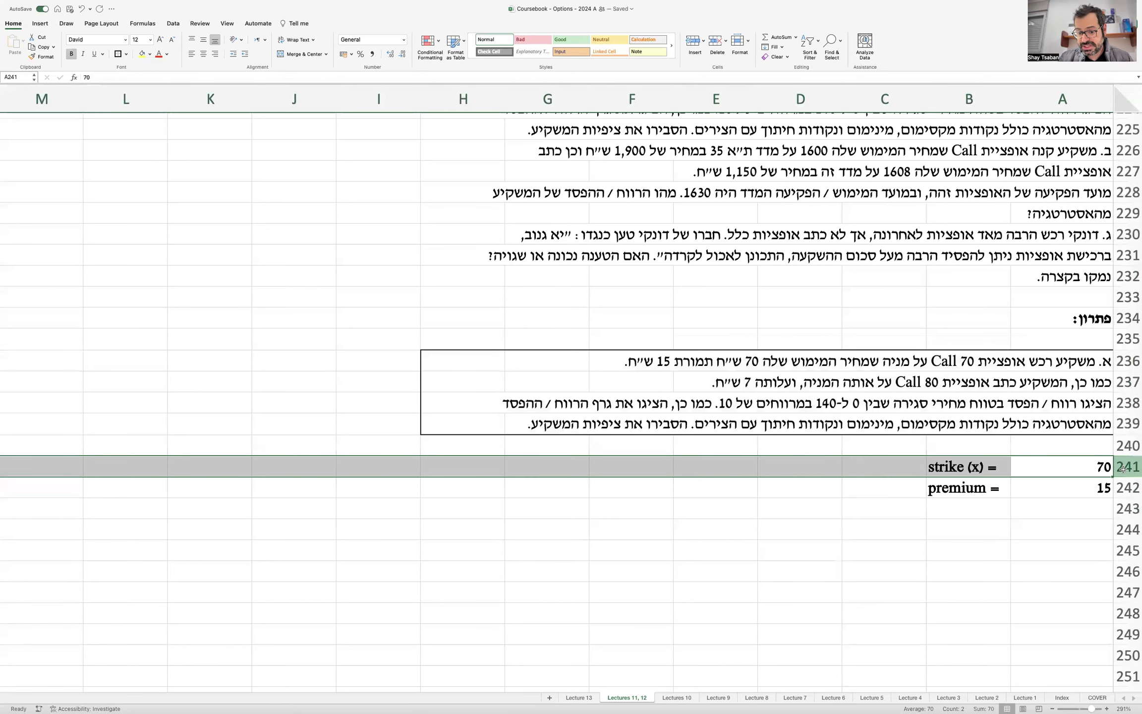
right_click(1126, 469)
click(1096, 521)
click(952, 463)
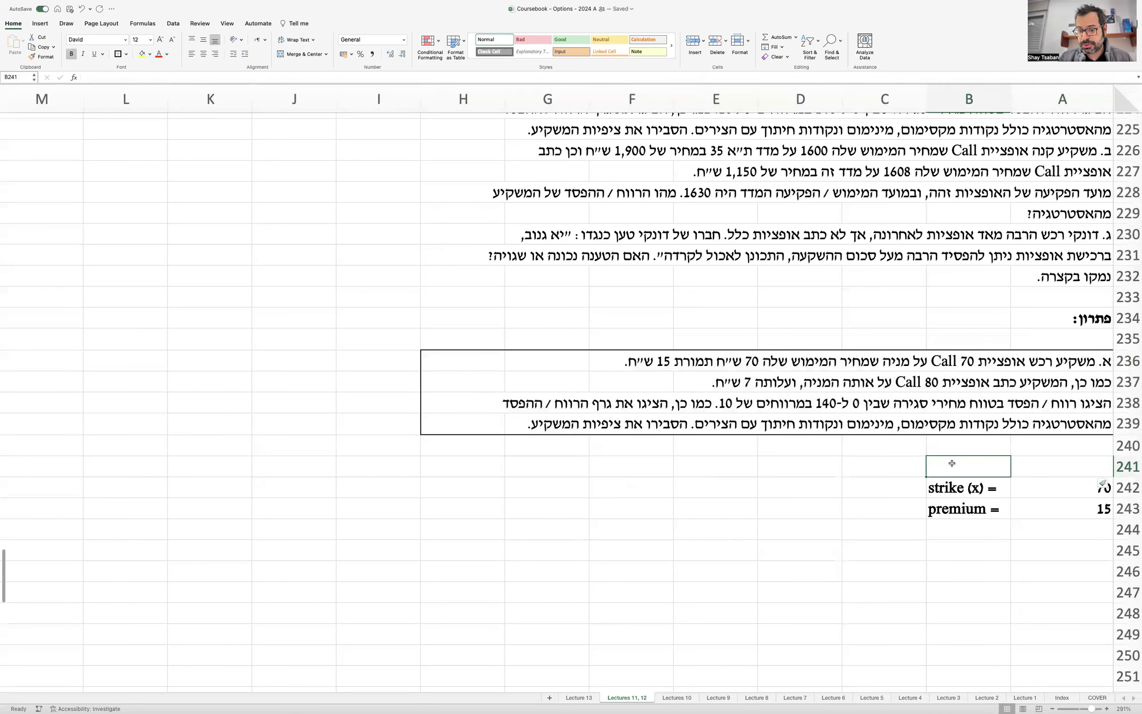
text(long )
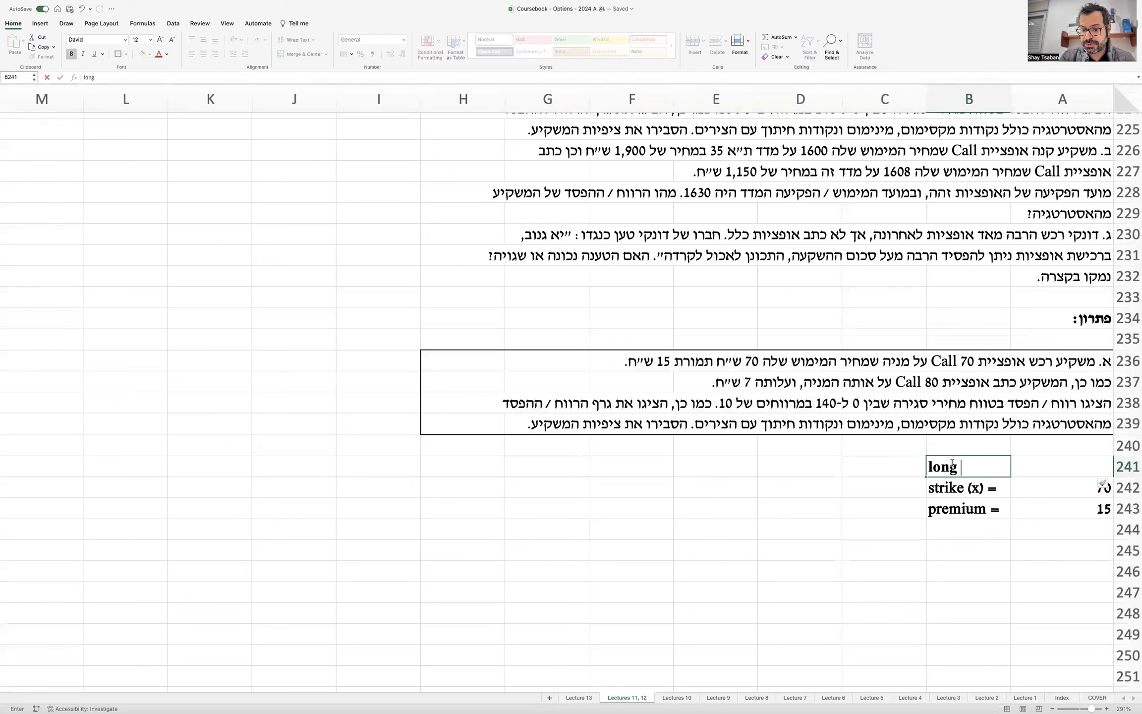
text(Call)
key(ctrl+Return)
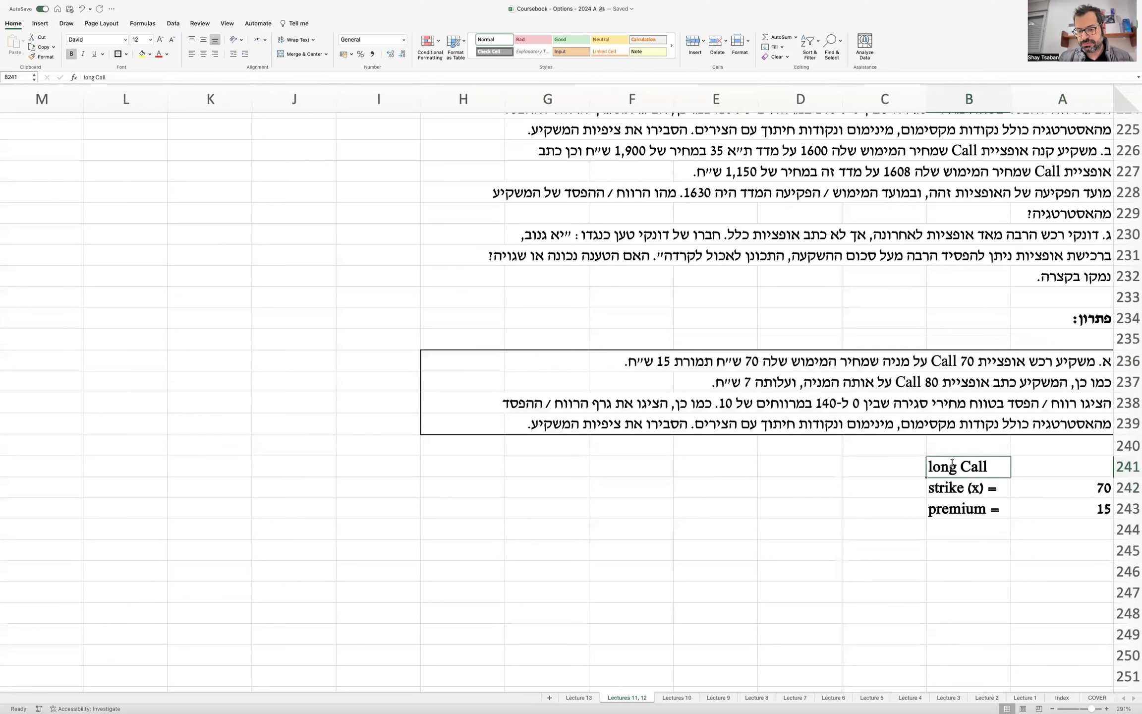
Center the contents of the long call block A241:B243 and remove the bold from its labels.
key(shift+Down)
key(shift+Down)
key(shift+Right)
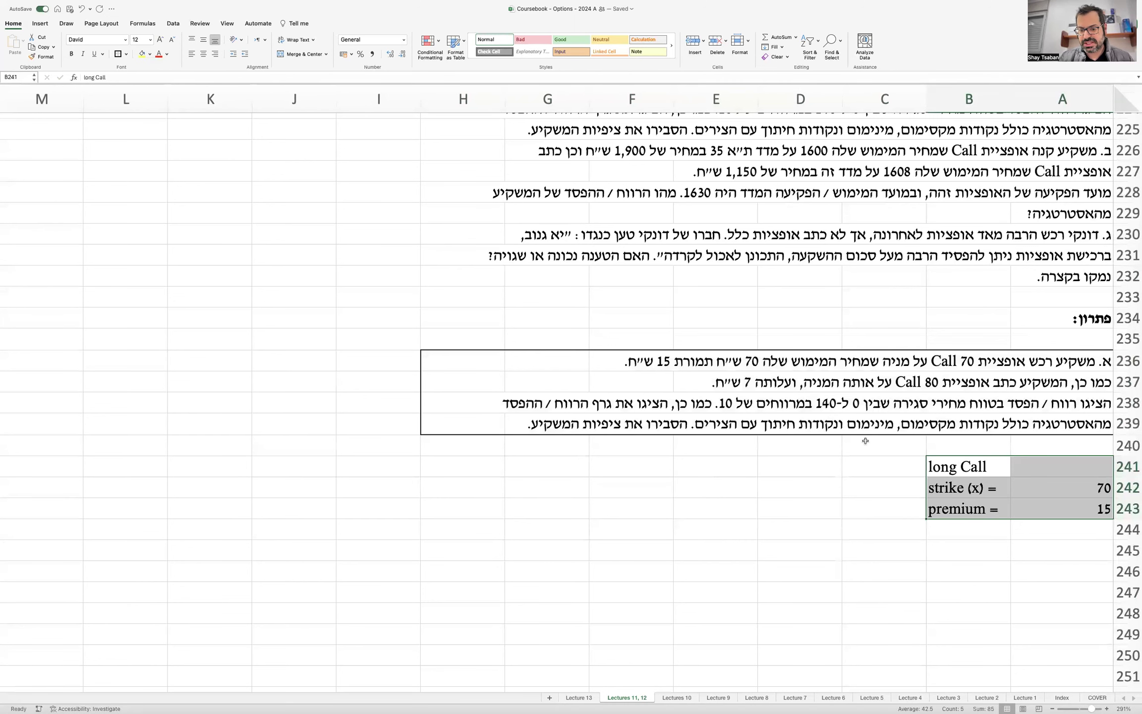
click(204, 53)
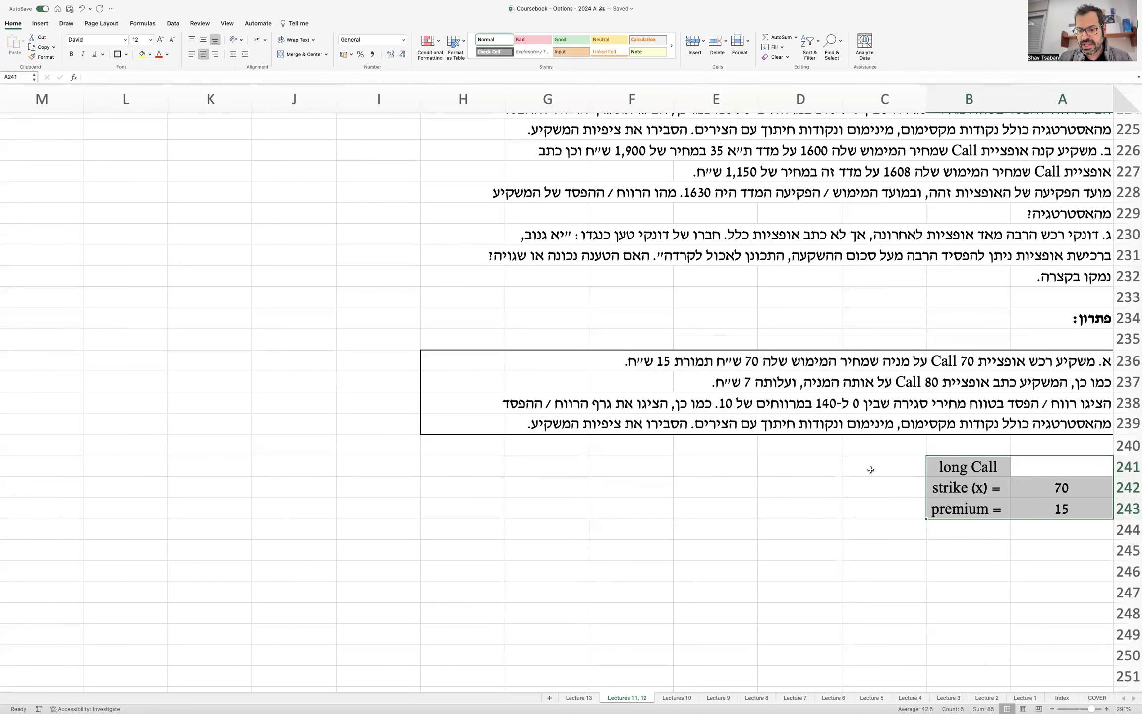
Enter the heading "short Call" in E241 and remove its bold formatting.
click(776, 462)
click(722, 462)
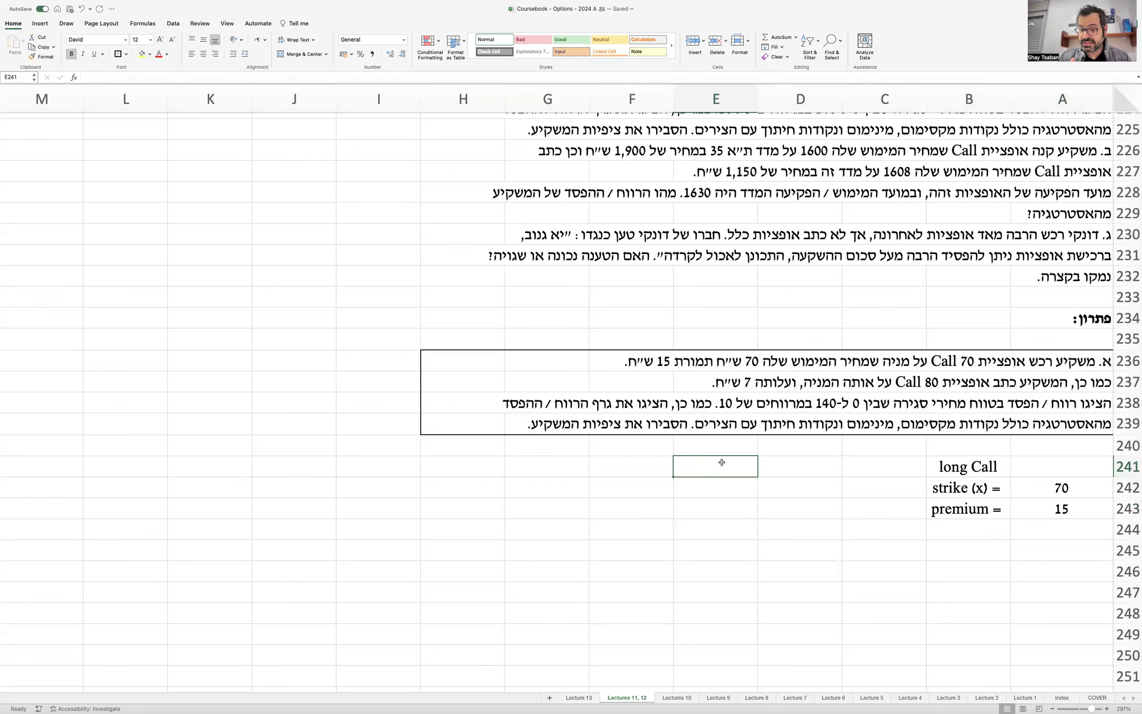
text(short C)
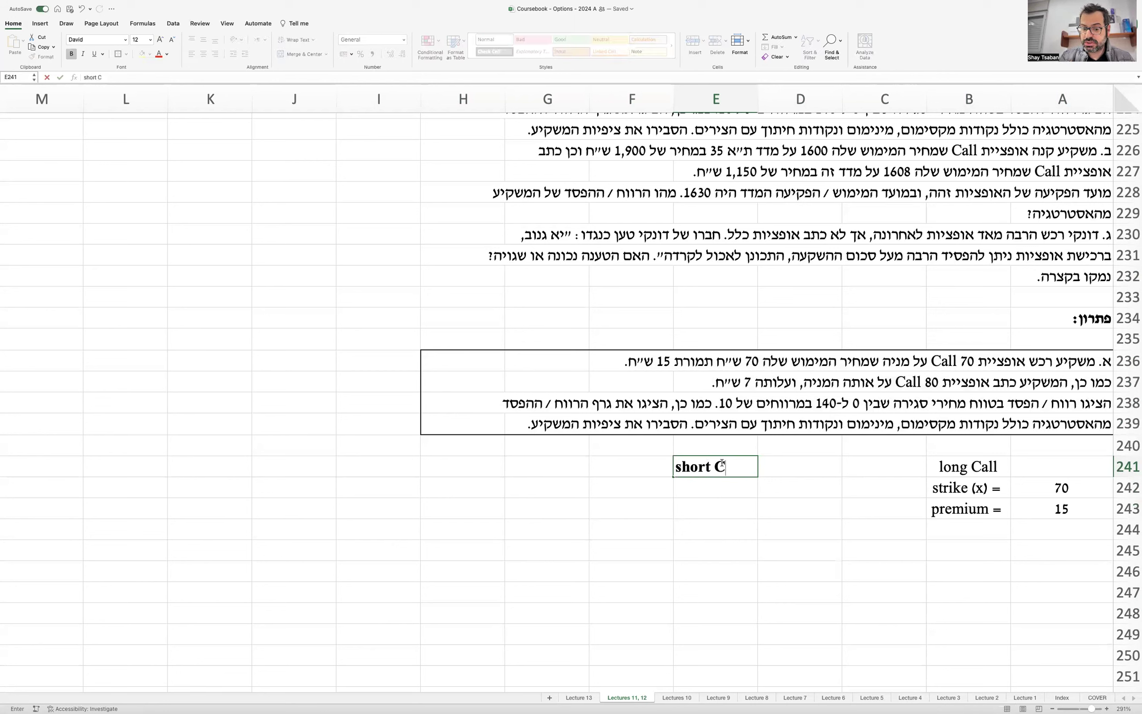
text(all)
key(Return)
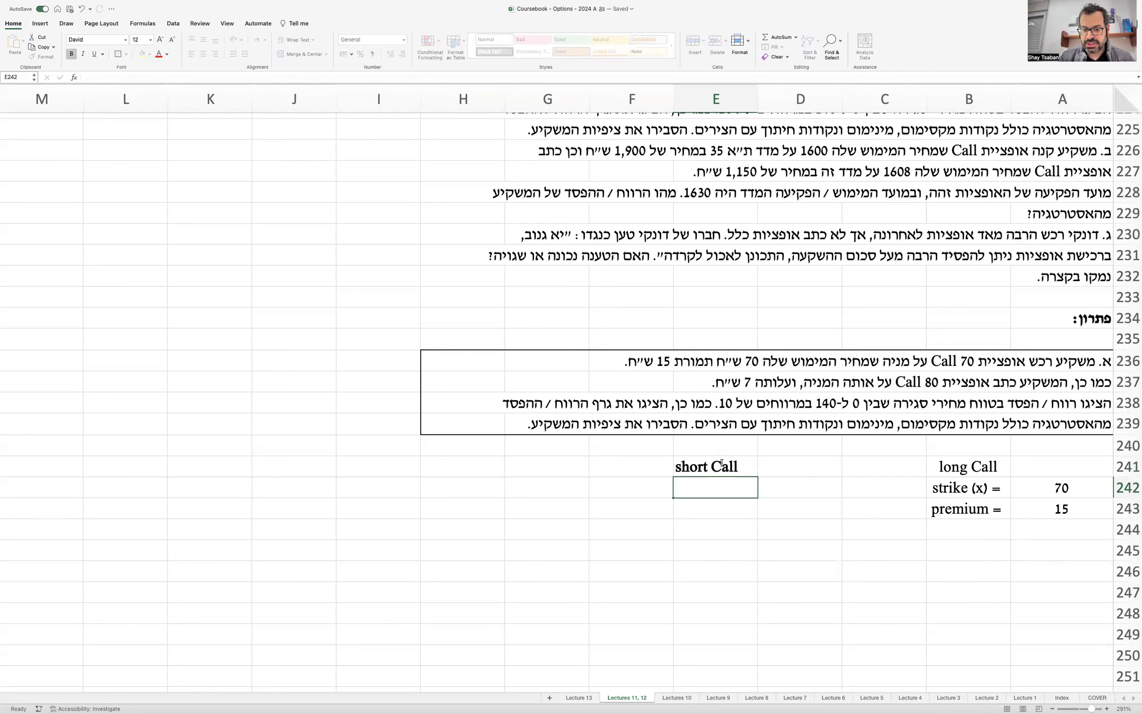
click(722, 462)
key(super+b)
key(super+b)
key(super+b)
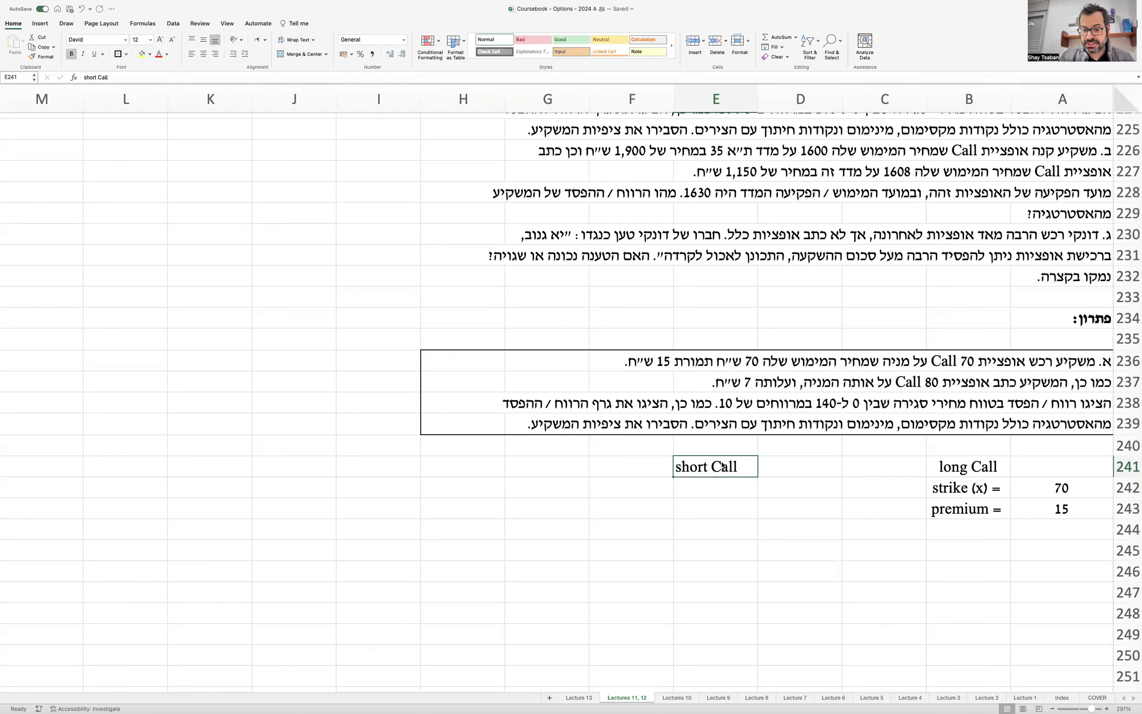
Copy the long call's strike label and value to D242:E242 and set the short call's strike to 80.
drag(1034, 485, 969, 489)
key(super+c)
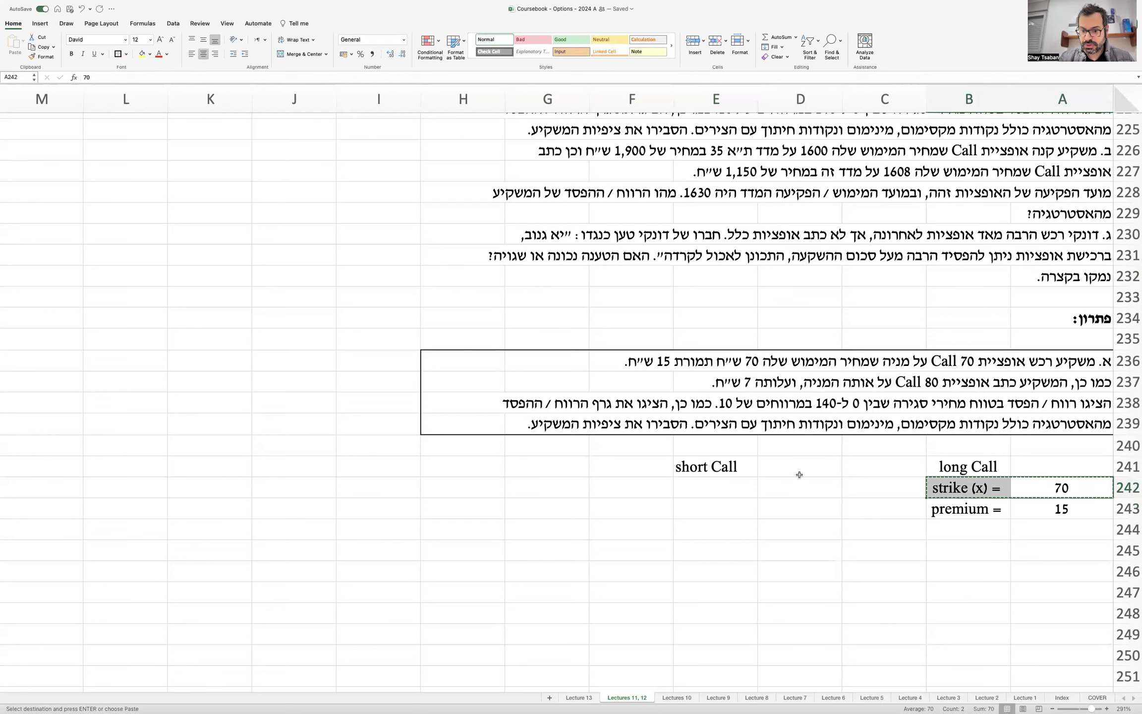
click(794, 486)
key(super+v)
click(793, 488)
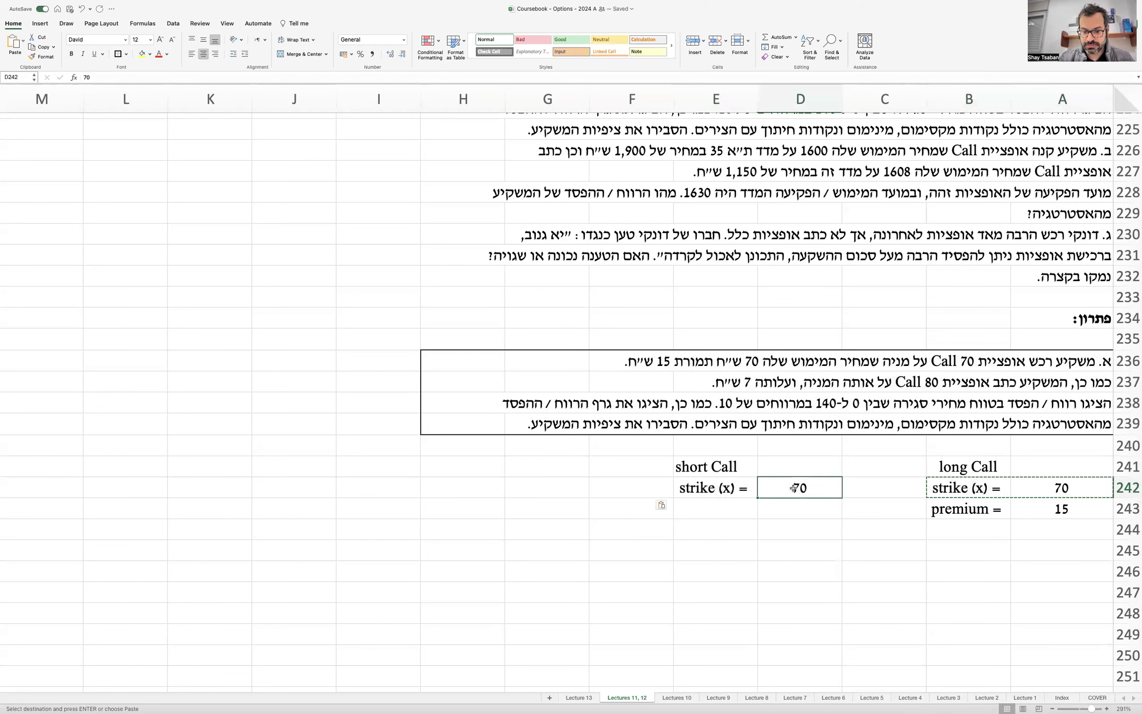
text(80)
key(Return)
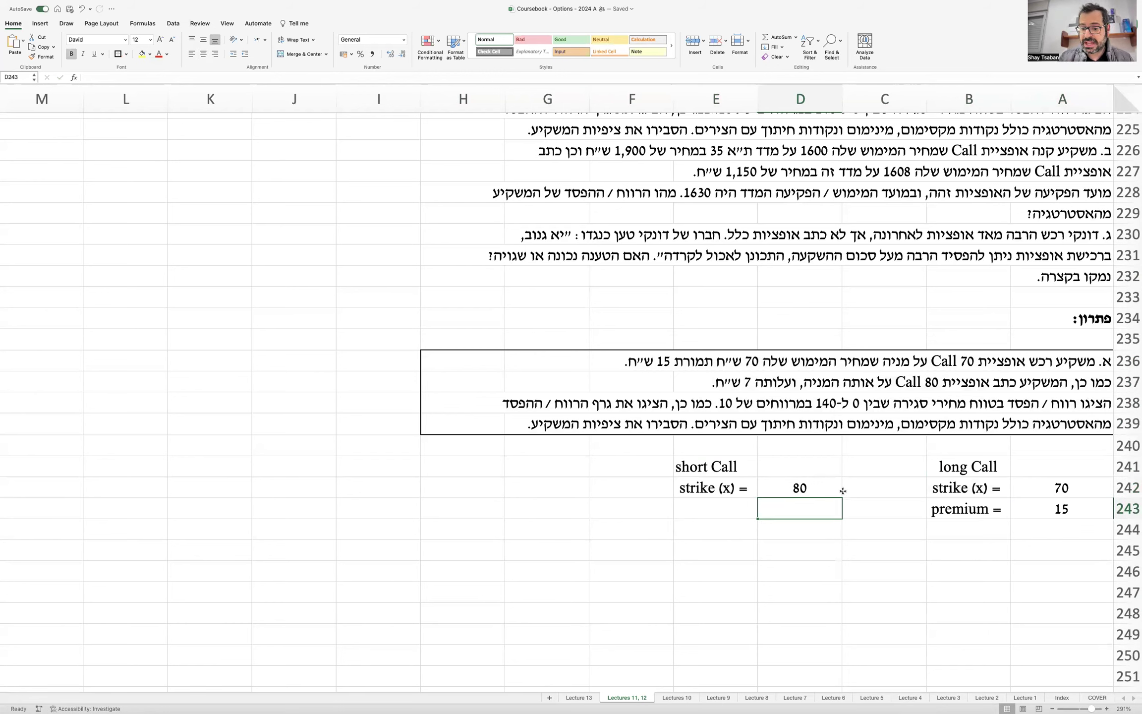
Copy the long call's premium label and value to D243:E243 and set the short call's premium to 7.
drag(1021, 508, 972, 507)
key(super+c)
click(779, 506)
key(super+v)
click(799, 508)
double_click(801, 508)
double_click(802, 508)
text(7)
key(Return)
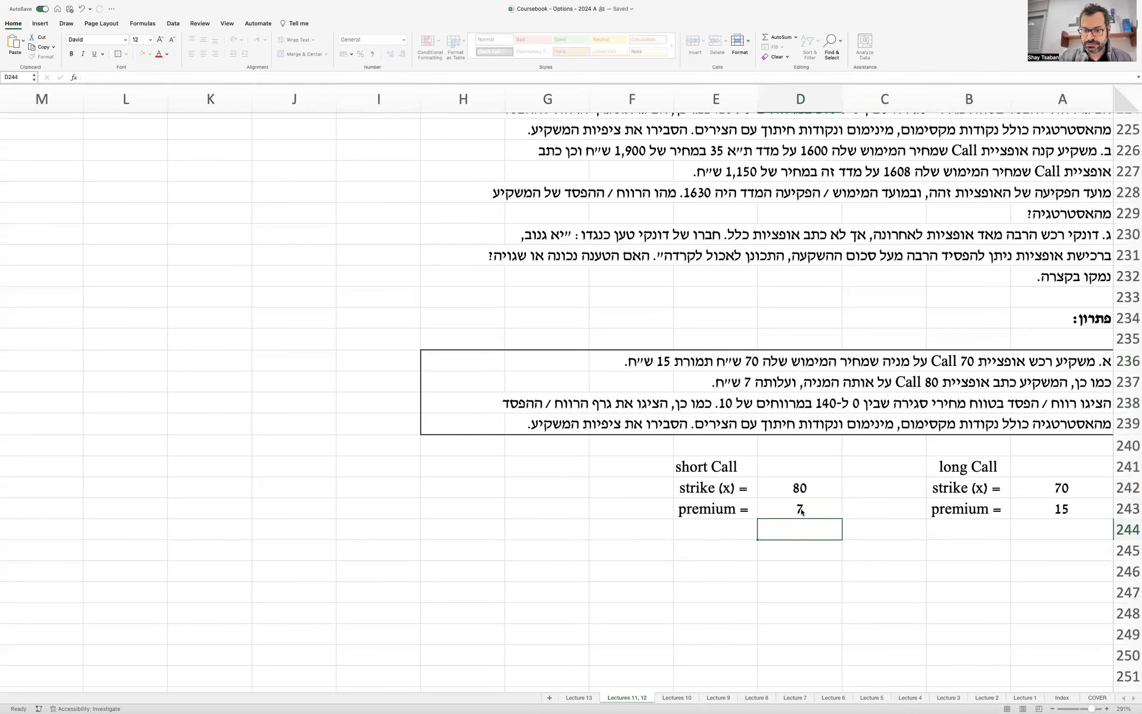
Capitalize the two block headings so they read "Short Call" and "Long Call".
double_click(712, 466)
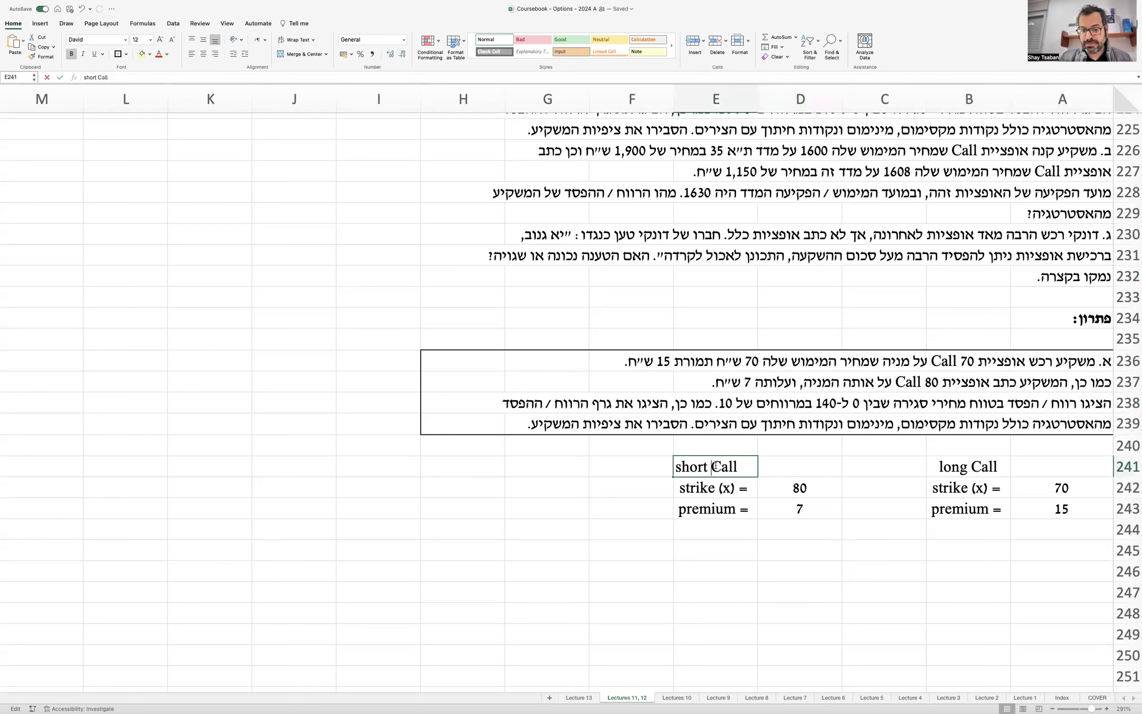
key(BackSpace)
text(S)
key(Return)
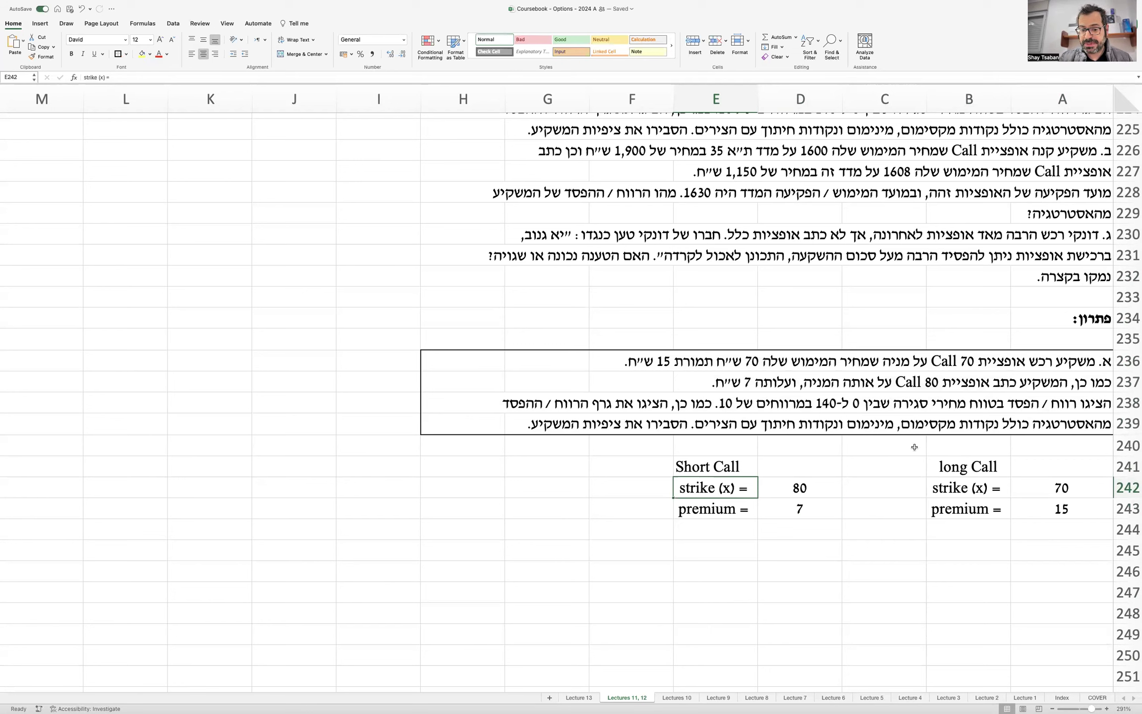
click(941, 465)
double_click(941, 465)
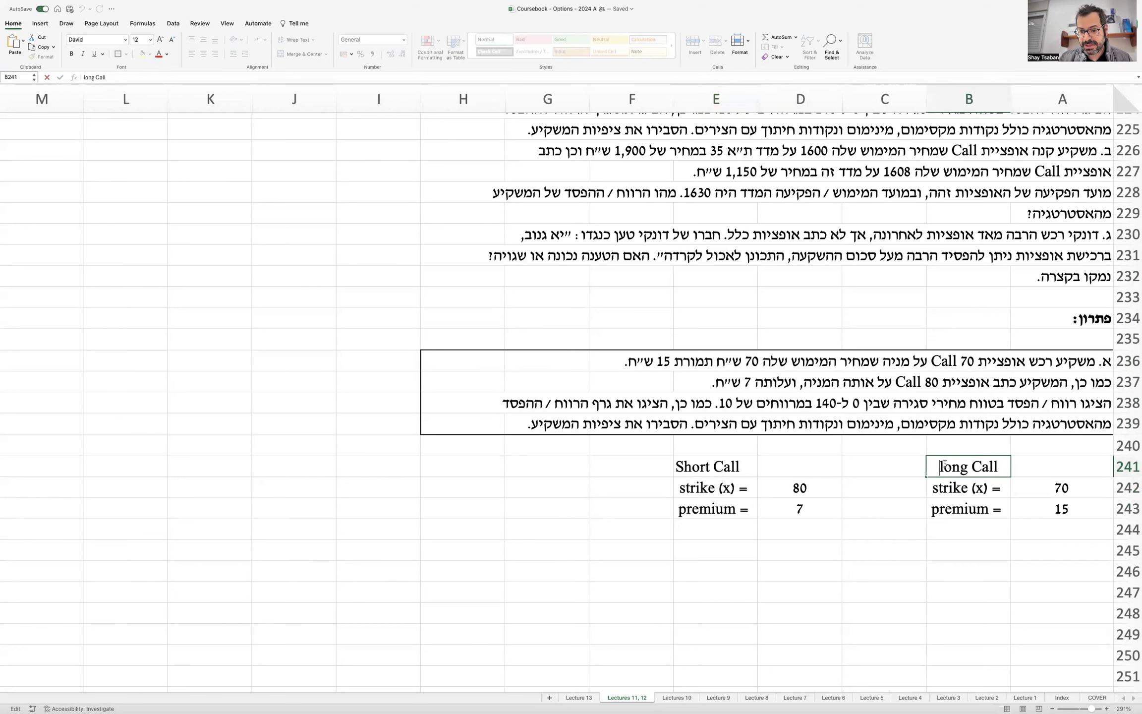
key(BackSpace)
text(L)
key(Return)
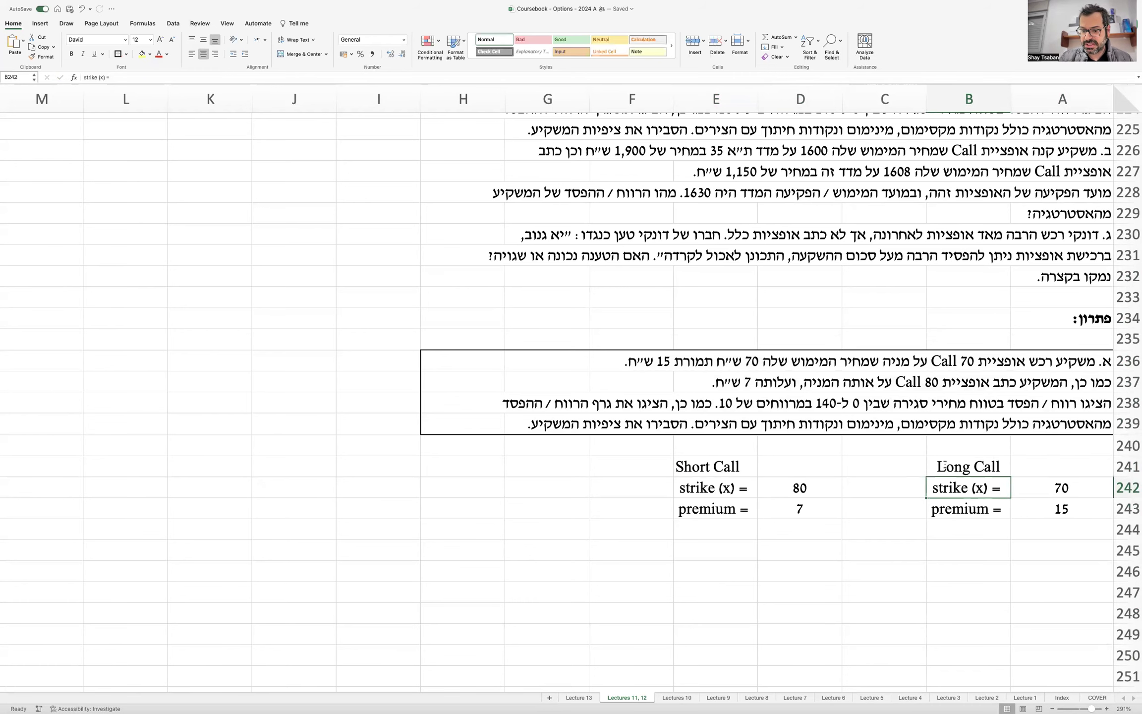
Review the original part א question text in rows 222 to 225.
scroll(945, 465, down, 2)
scroll(944, 465, up, 3)
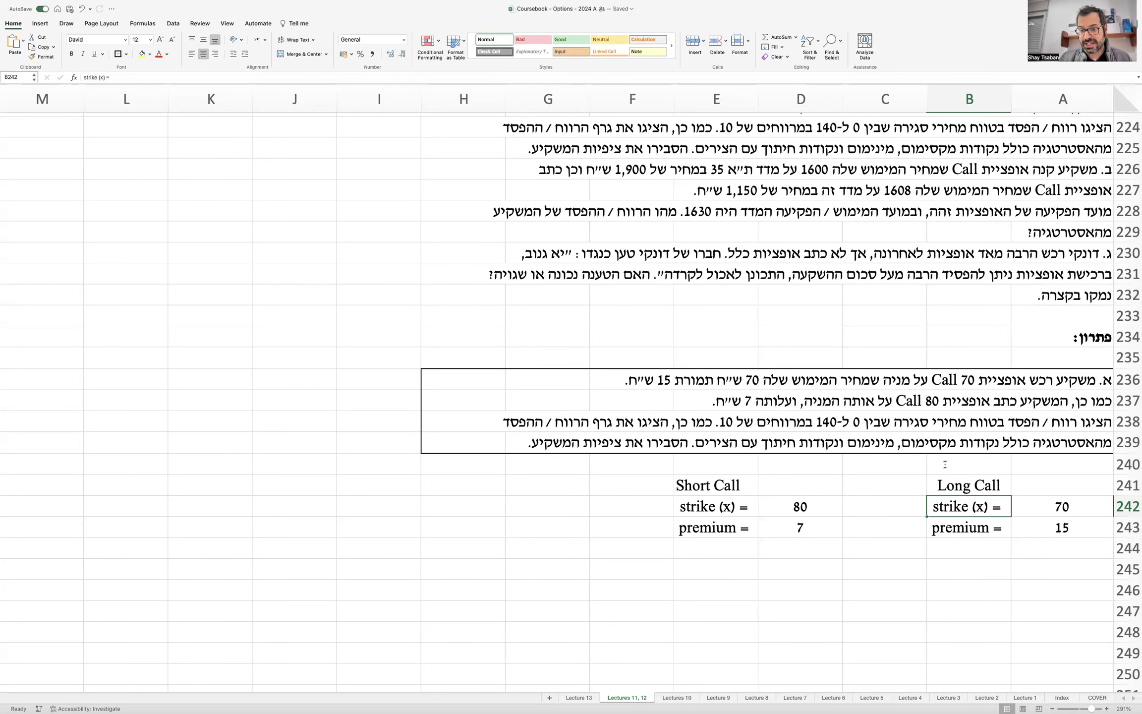
scroll(947, 379, up, 3)
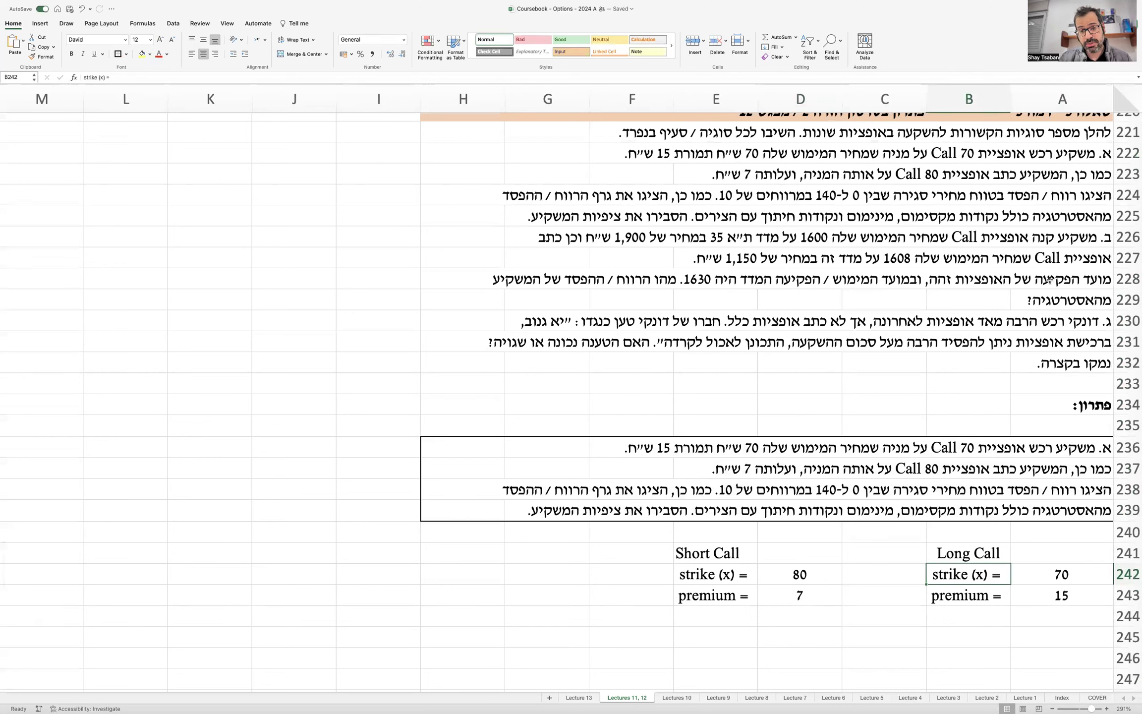
click(1090, 150)
drag(1090, 151, 496, 215)
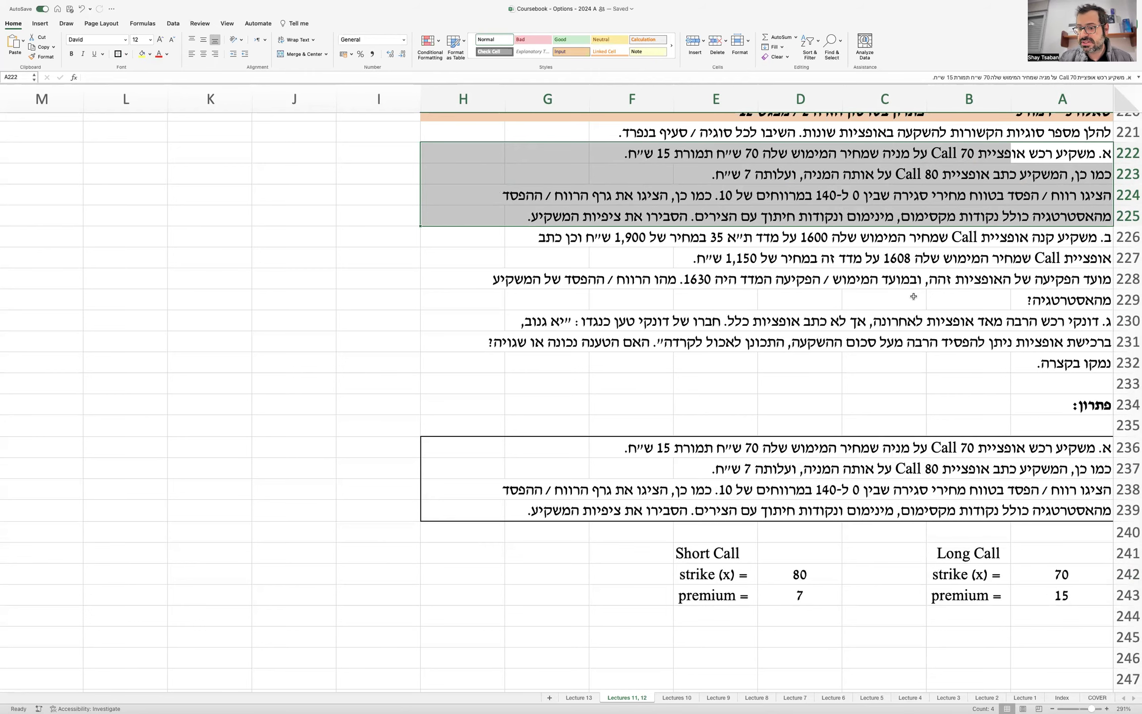
scroll(914, 296, down, 5)
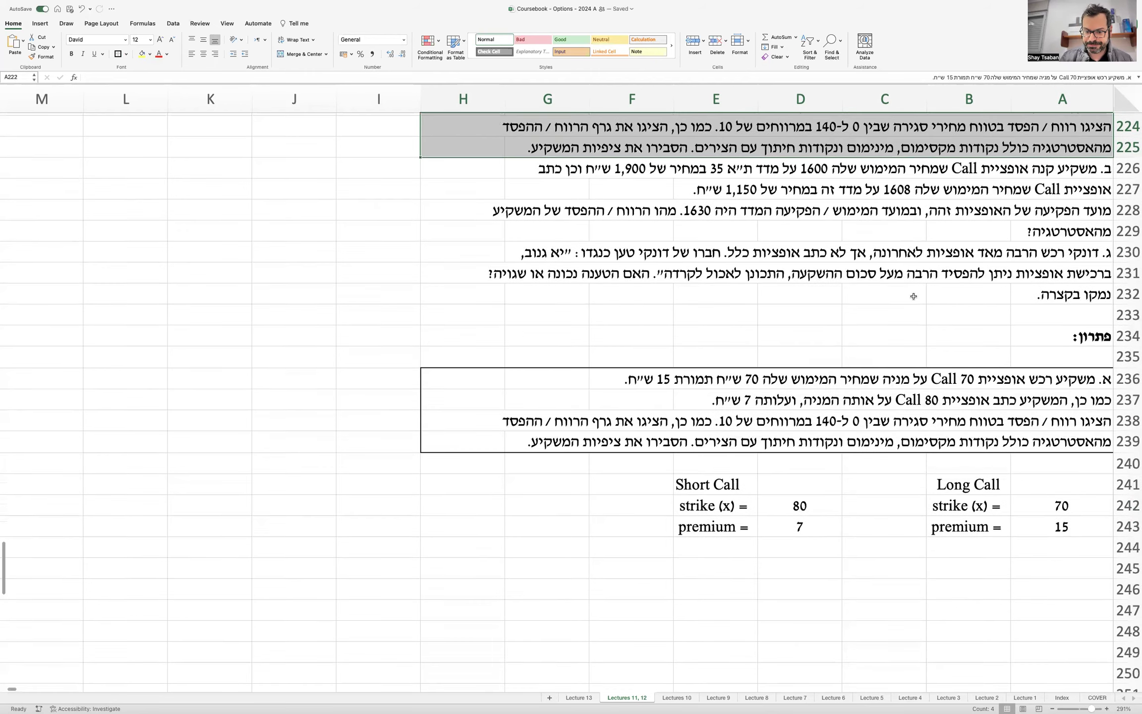
Insert eight blank rows at rows 245:252, twice, to make room above the next question.
drag(1130, 403, 1128, 536)
right_click(1128, 537)
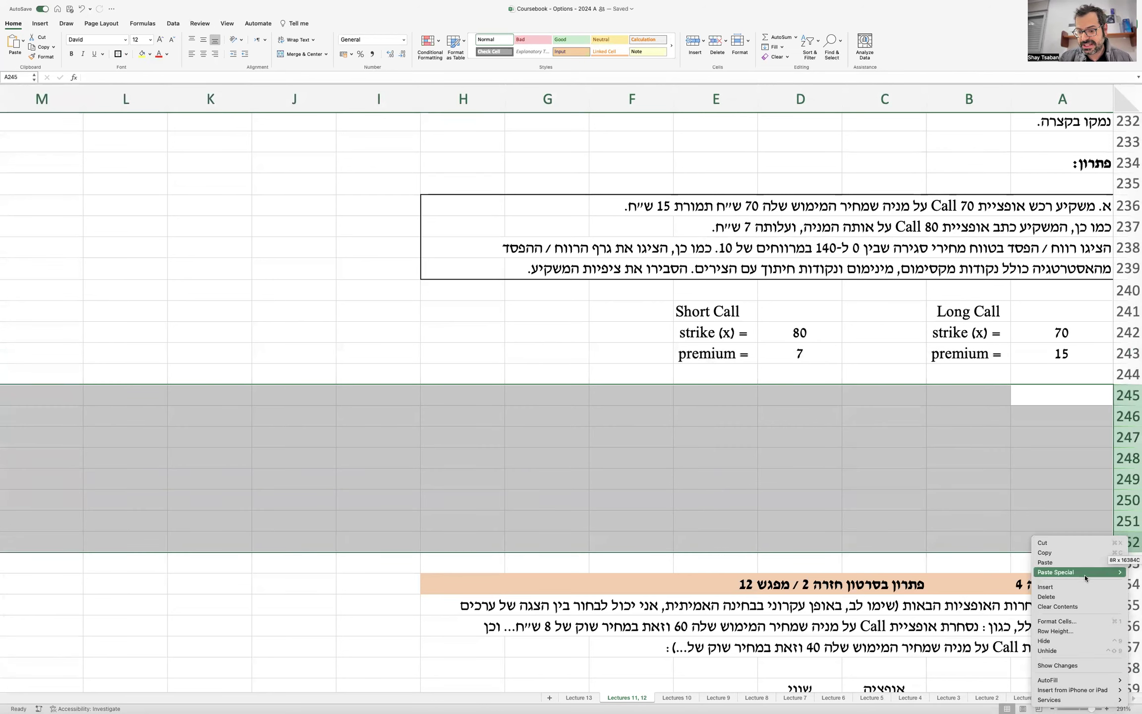
click(1075, 587)
right_click(1085, 421)
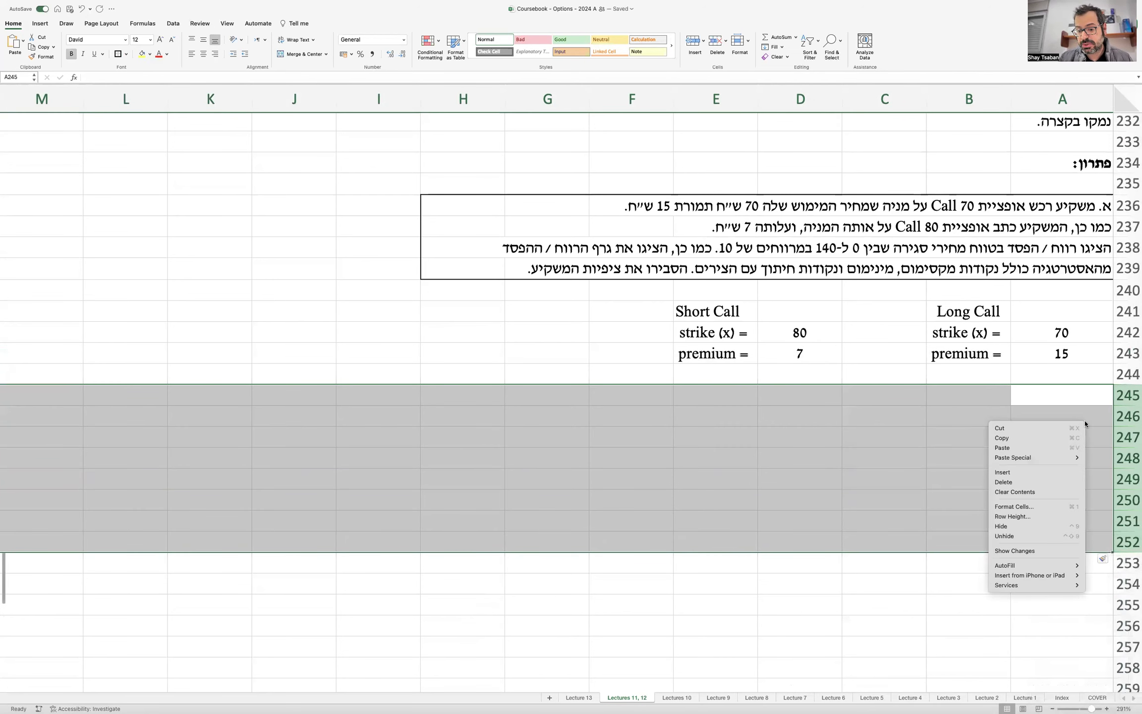
click(1055, 473)
Enter "st" in A245 as the first column header of the payoff table.
click(1065, 389)
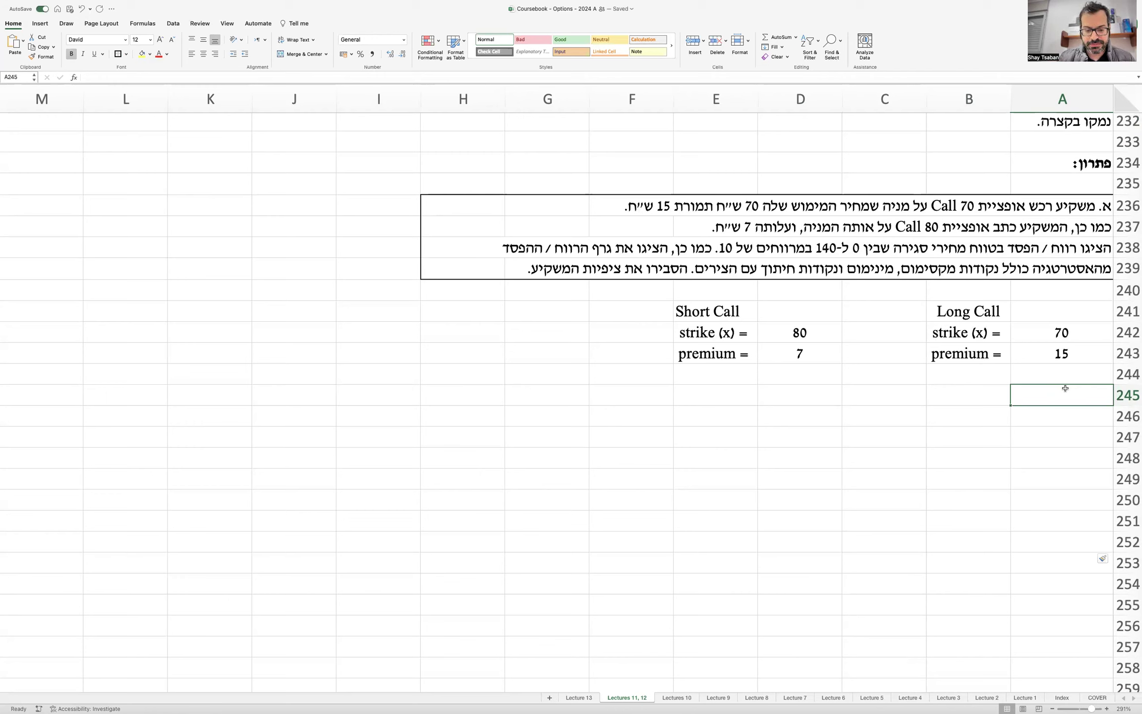
text(sr)
key(BackSpace)
text(t)
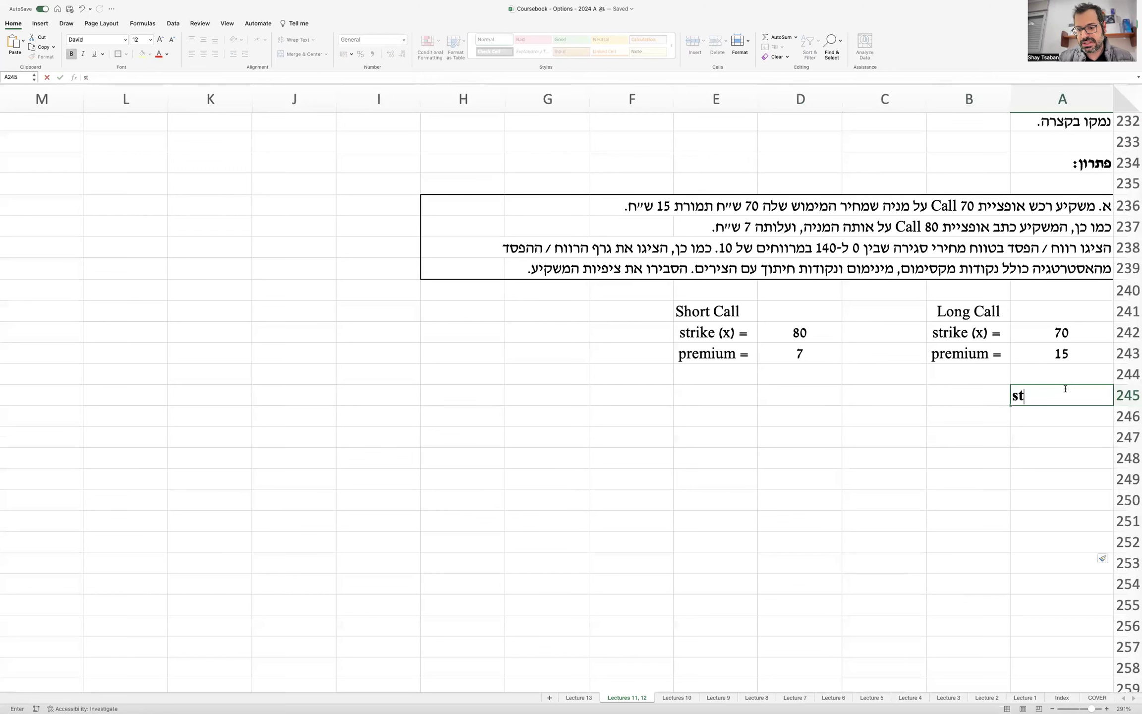
key(Return)
key(Up)
key(Left)
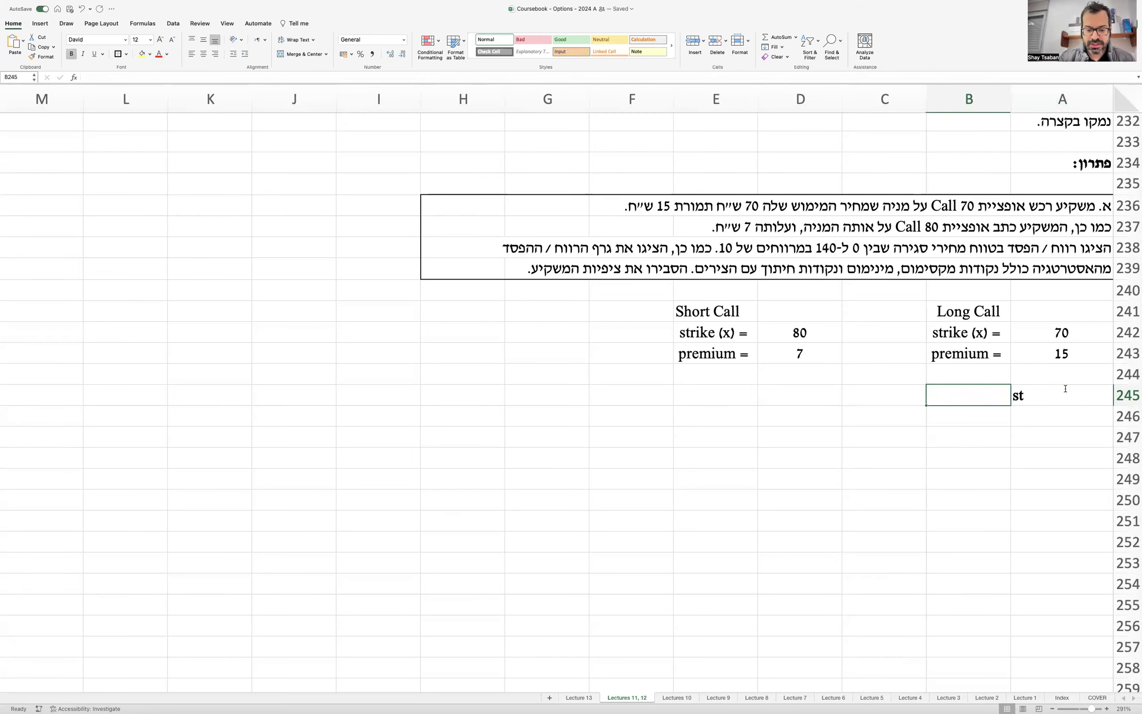
Enter the column header "long C70" in B245, beside "st".
text(lo)
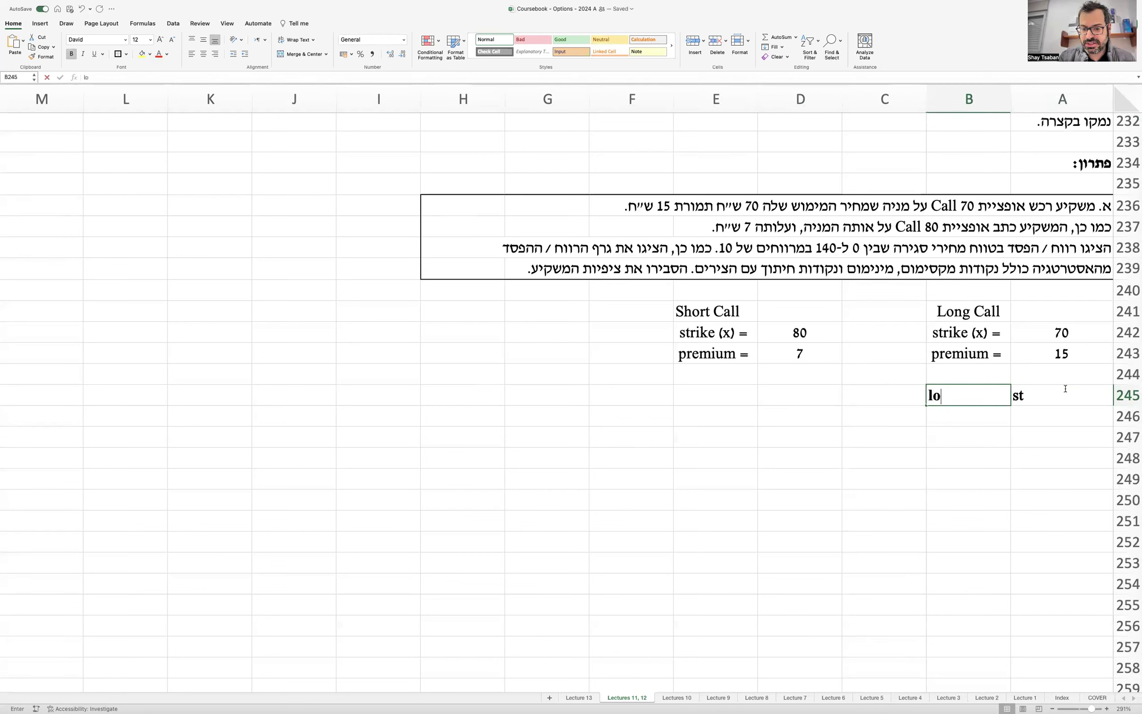
text(ng C70)
key(Return)
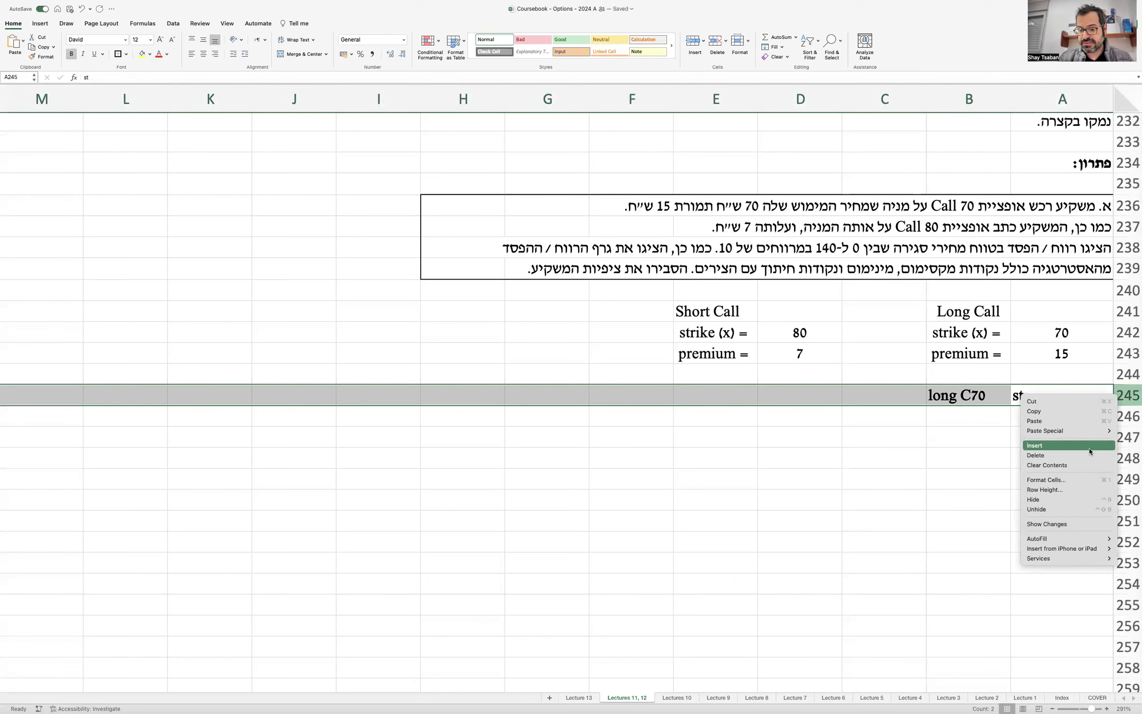
Insert a row above the header row and enter "P&L" in B245 above "long C70".
click(1089, 446)
click(949, 395)
text(P&L)
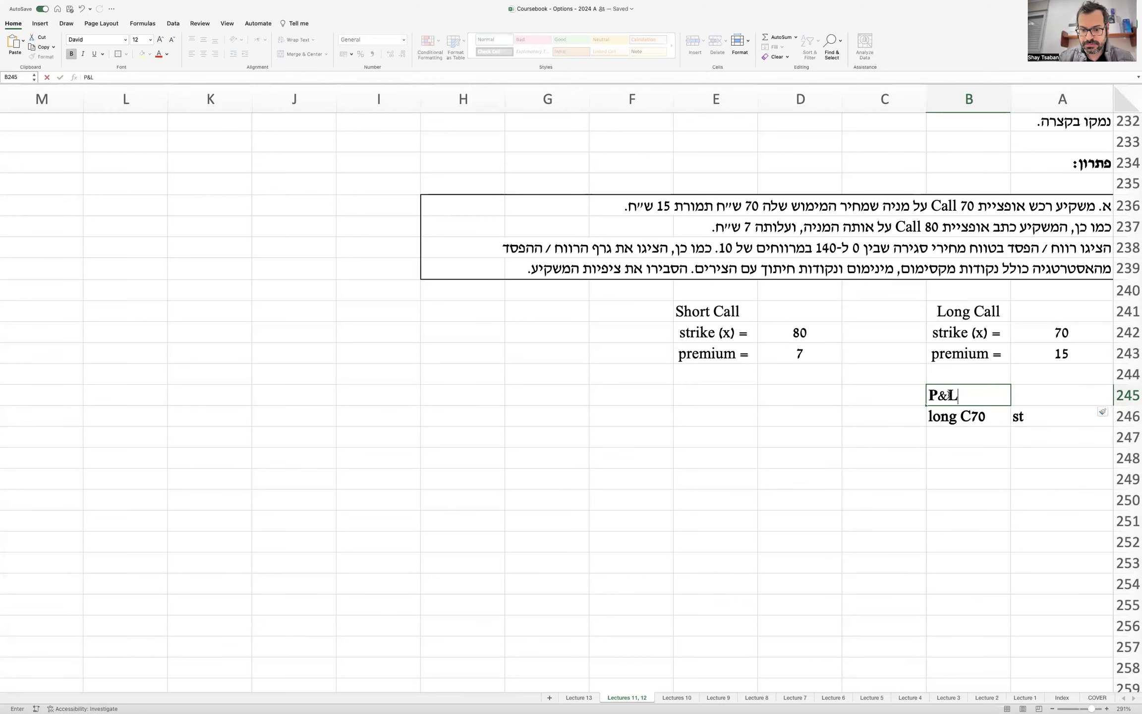
key(Tab)
Enter the header "short C80" in C246 and "P&L" above it in C245.
key(Down)
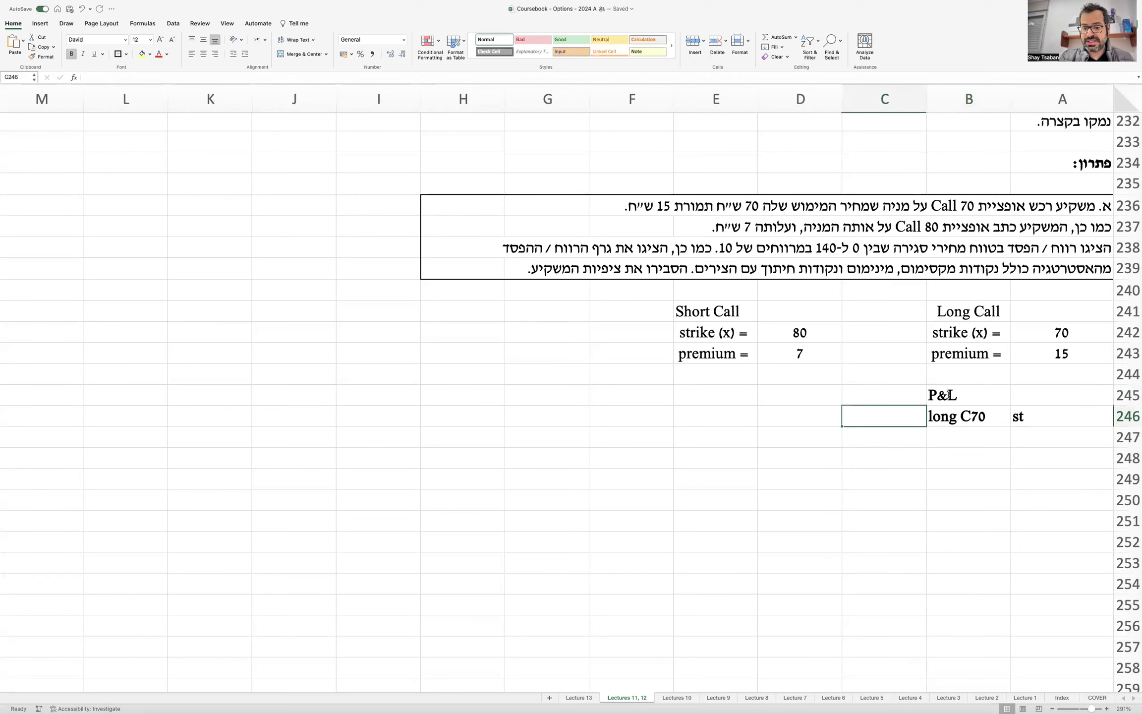
text(short C)
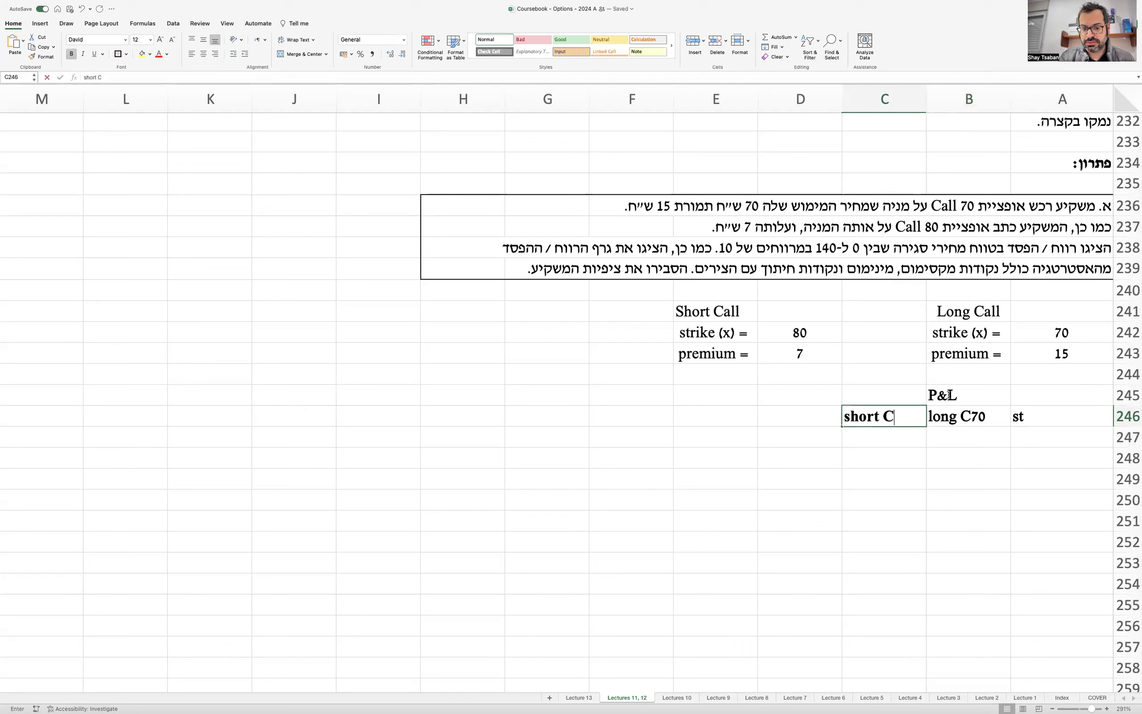
text(80)
key(Return)
key(Up)
key(Up)
text(P&L)
key(Return)
Enter "Total" in D245 and "P&L" in D246, and centre the headers in A245:D246.
key(Left)
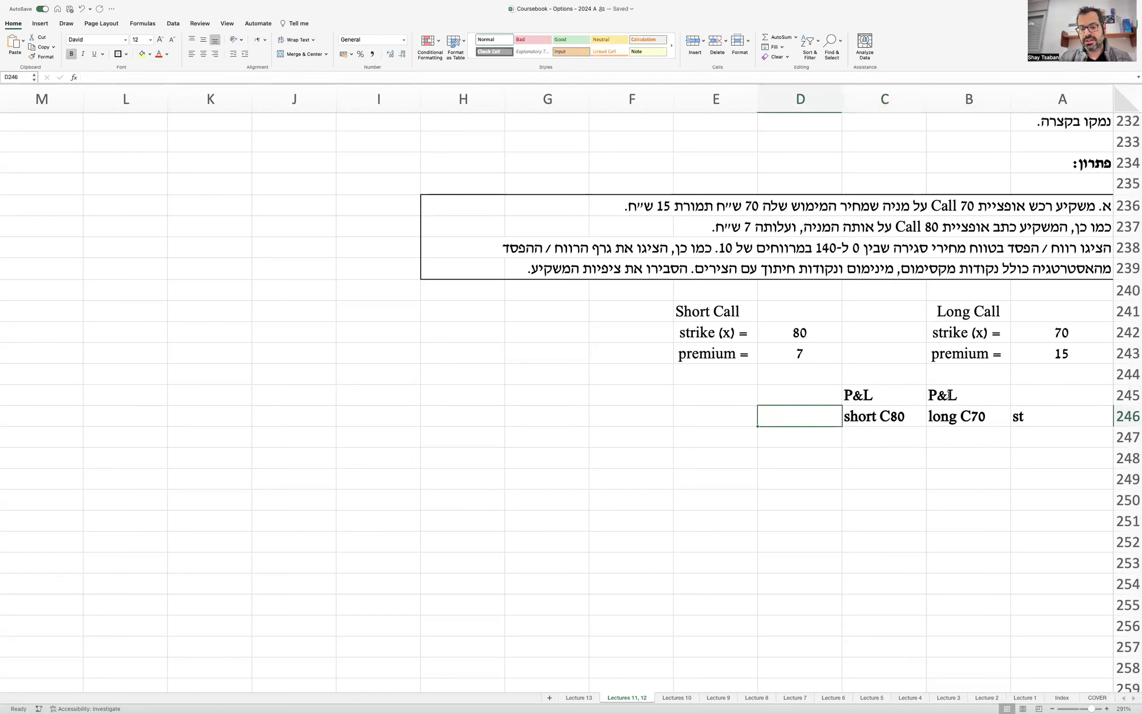
key(Up)
text(Total)
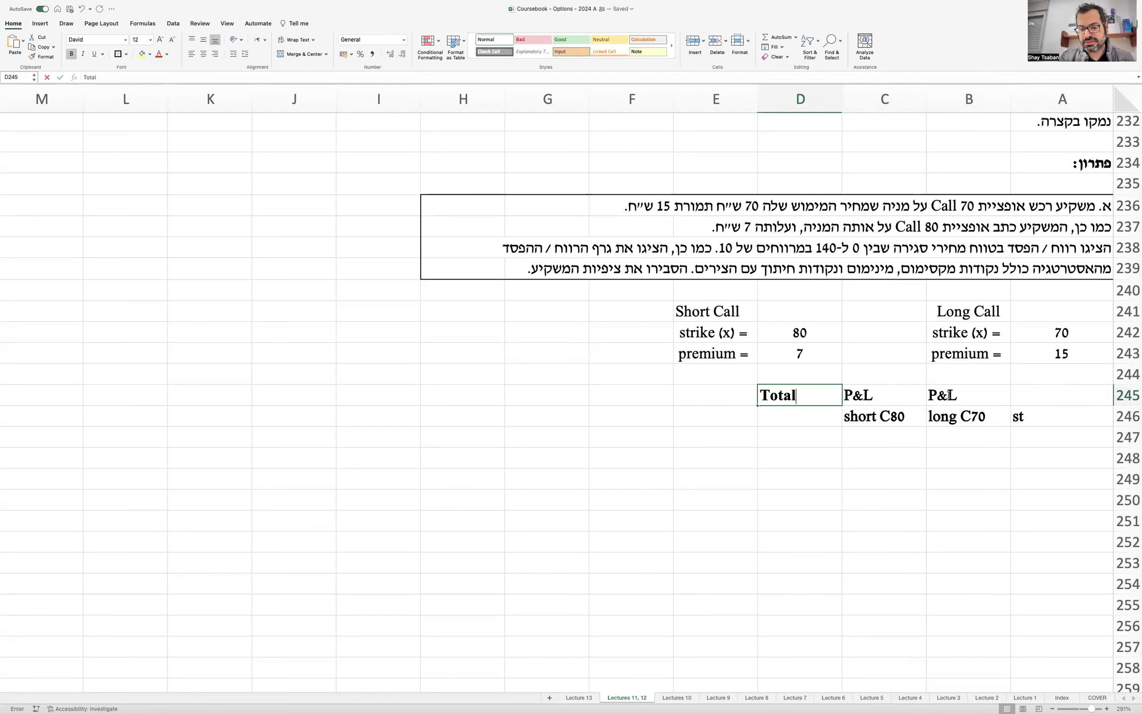
key(Return)
text(P&L)
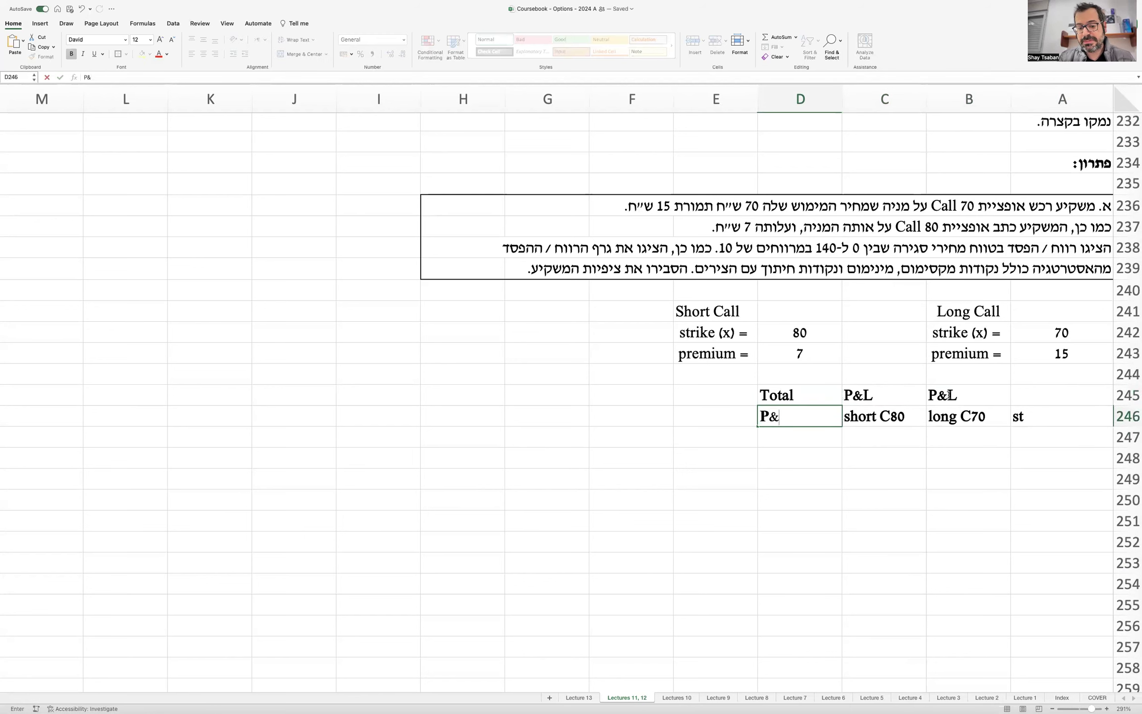
key(Return)
drag(1093, 394, 790, 415)
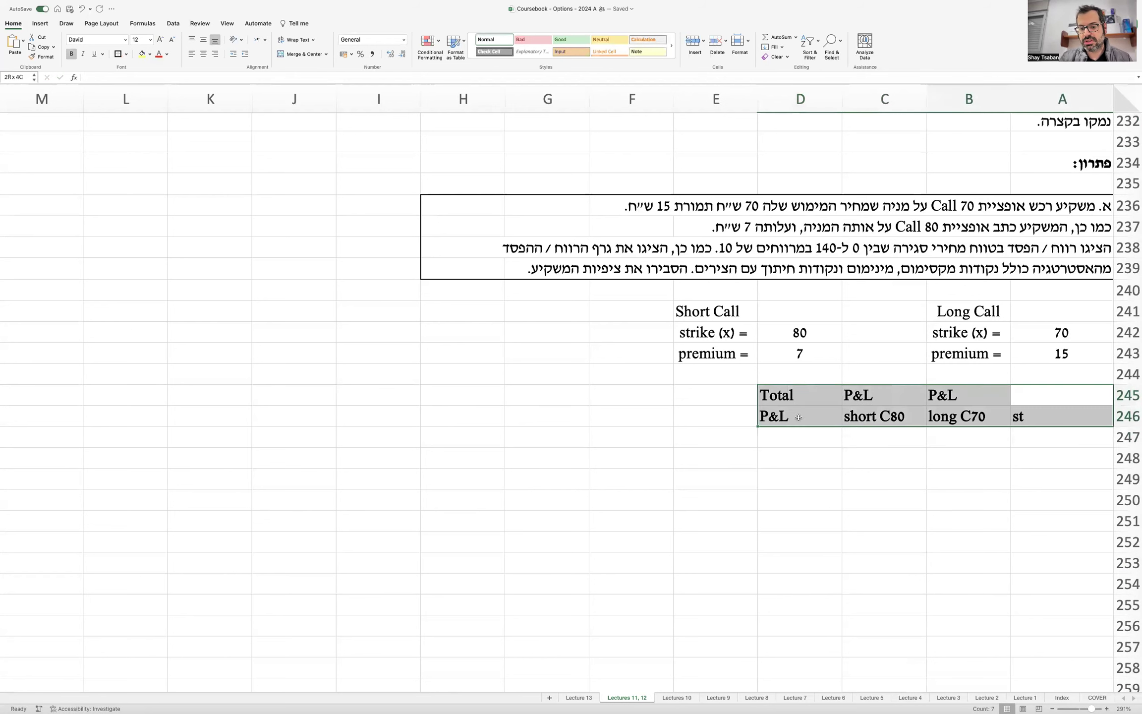
click(203, 54)
drag(1090, 414, 790, 402)
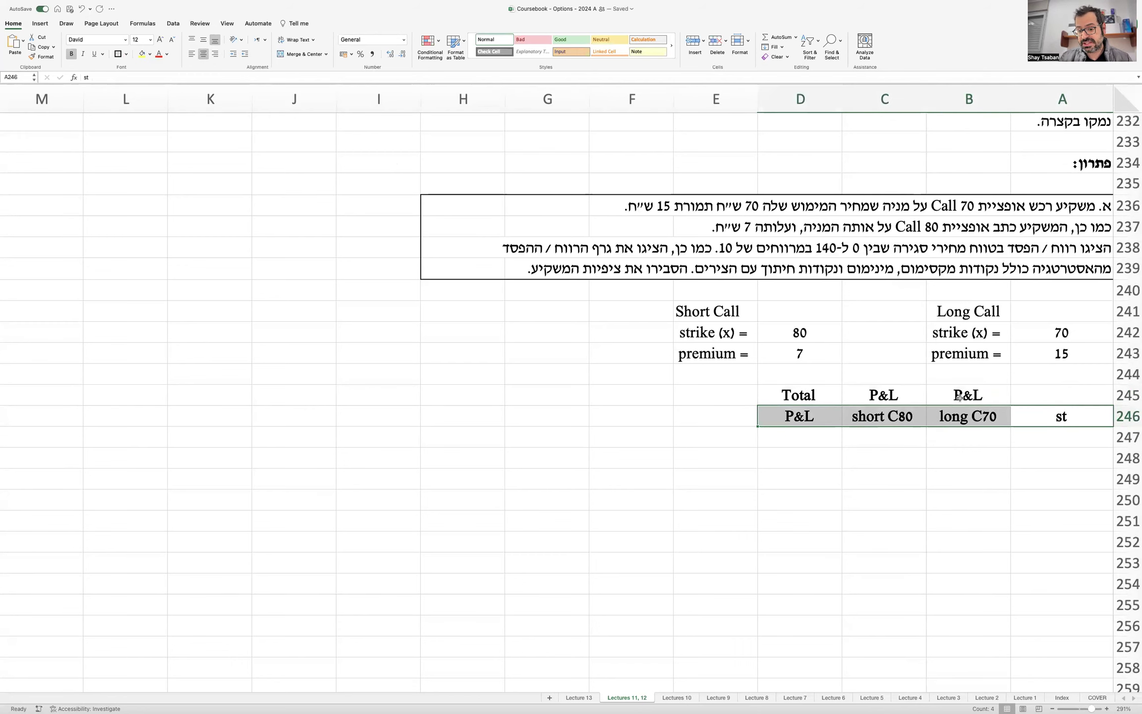
drag(959, 398, 886, 409)
key(Delete)
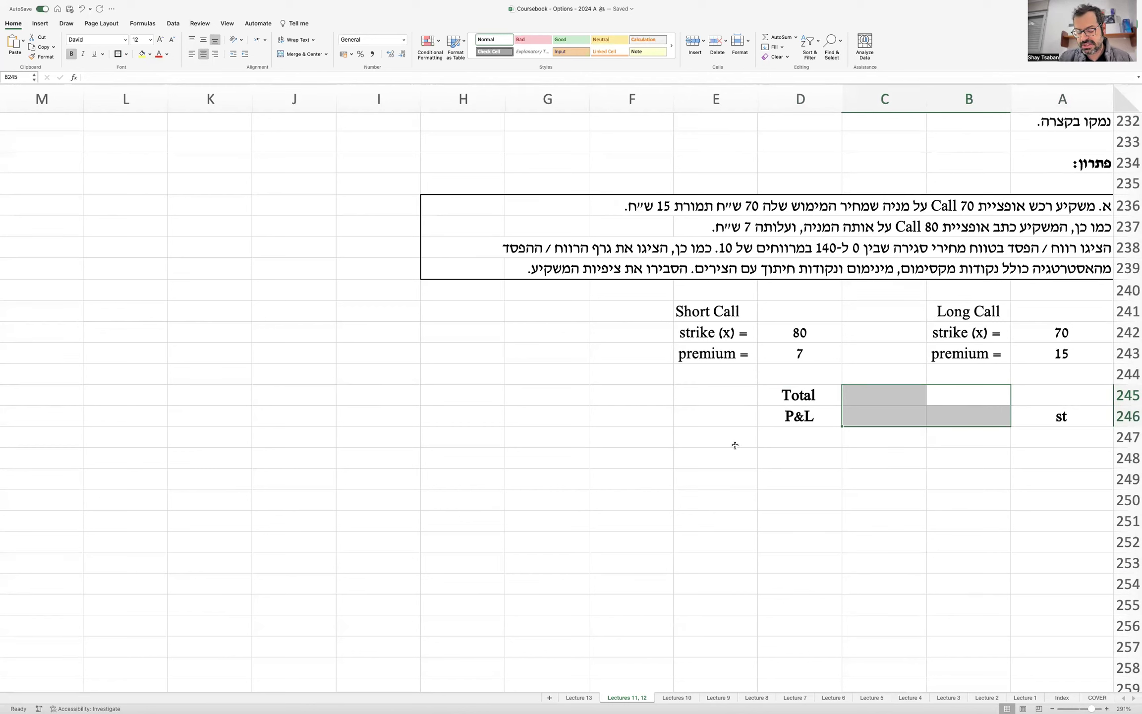
key(super+z)
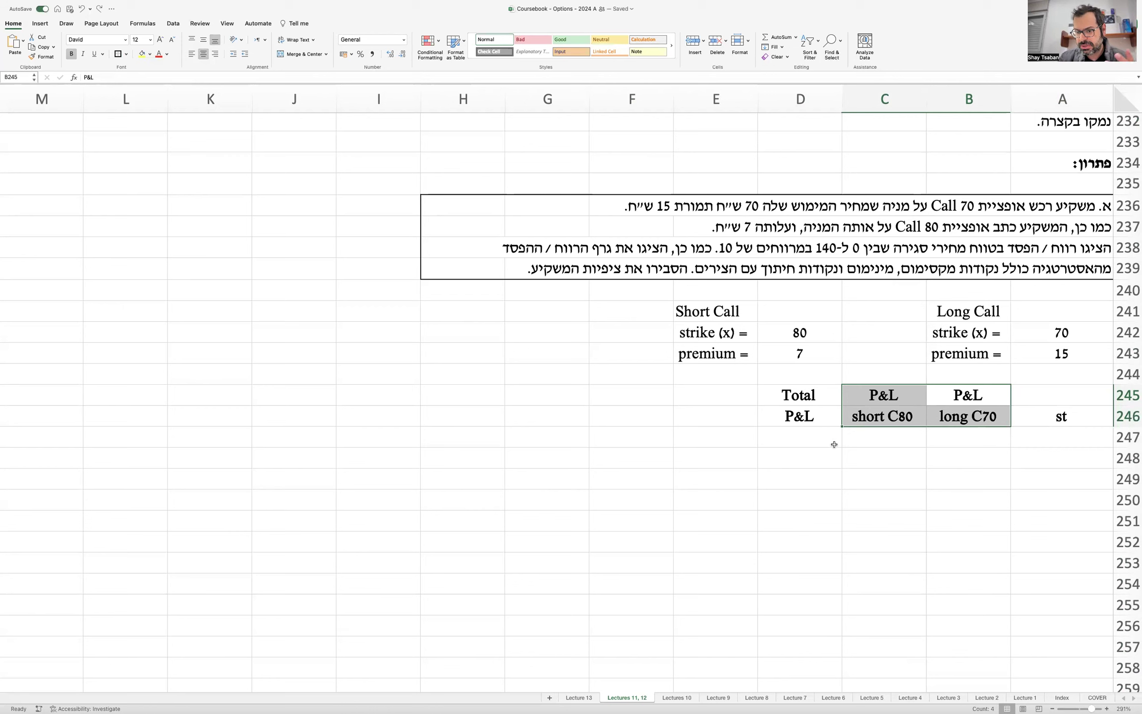
Add a bottom border beneath the header cells A246:D246.
drag(1025, 413, 796, 415)
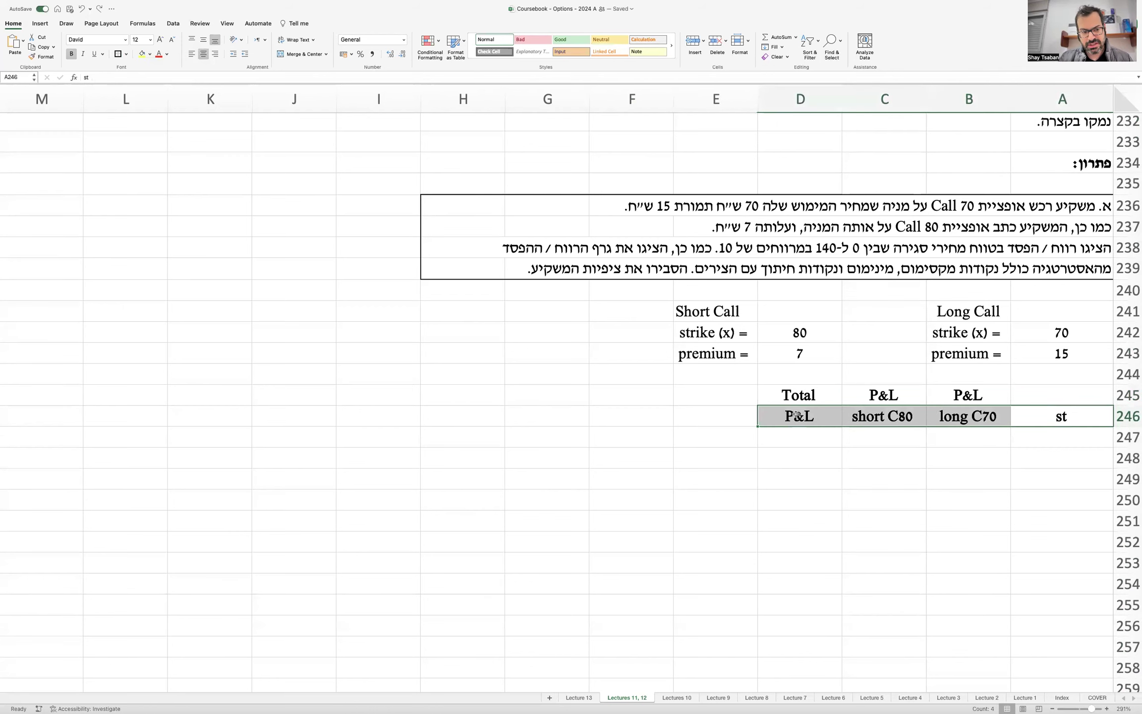
click(127, 54)
click(187, 77)
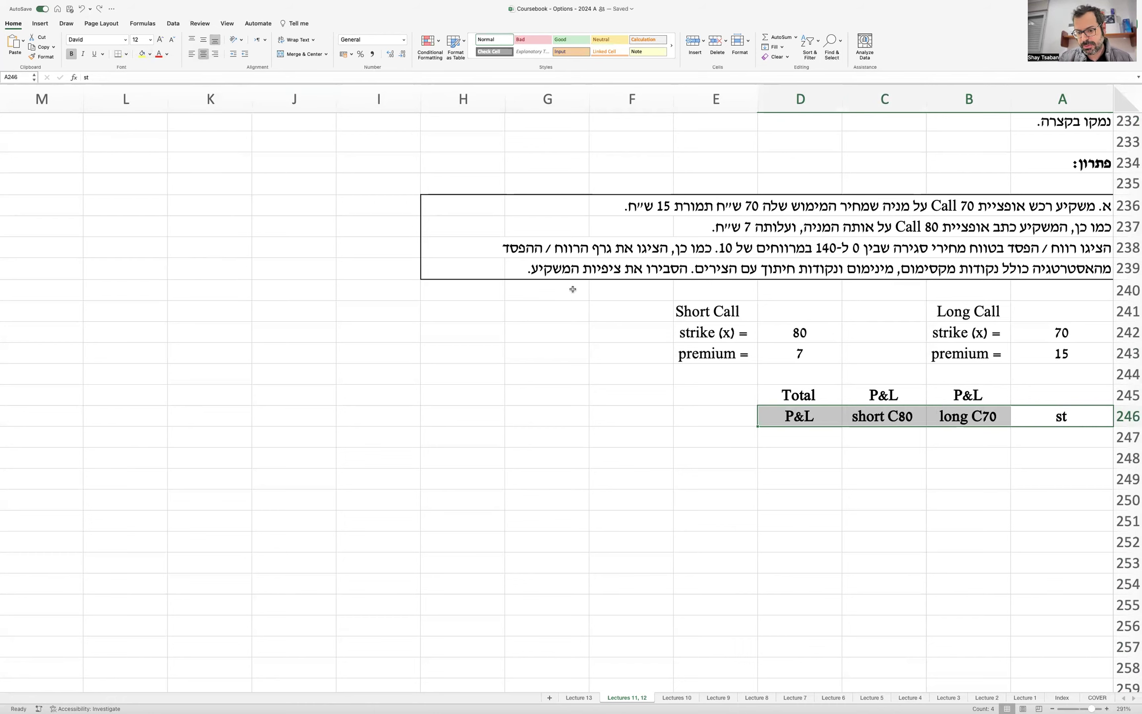
drag(1053, 393, 791, 399)
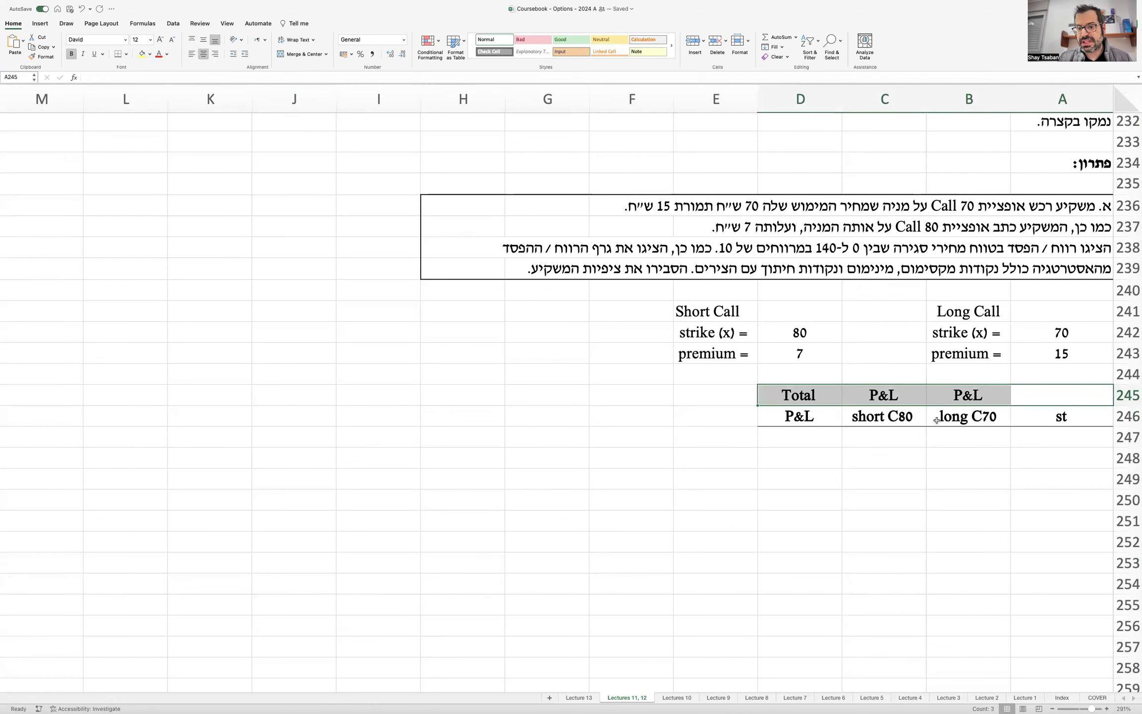
Start the st series with 0 in A247 and the formula =A247+10 in A248.
click(1033, 435)
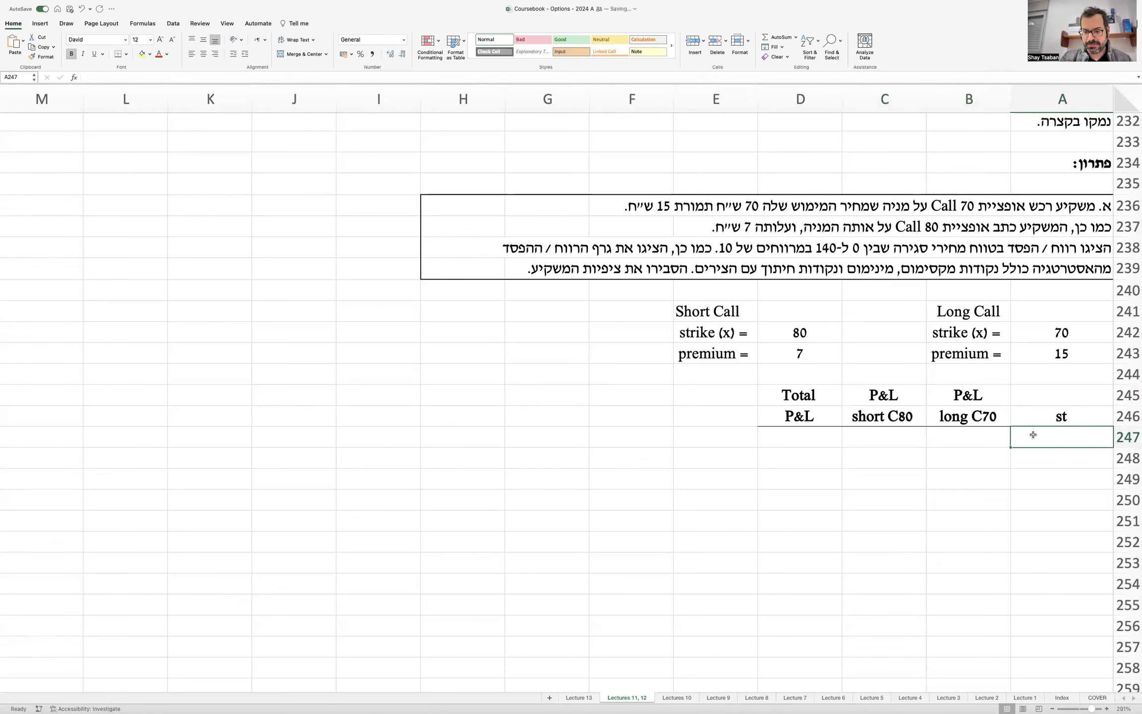
text(0)
key(Return)
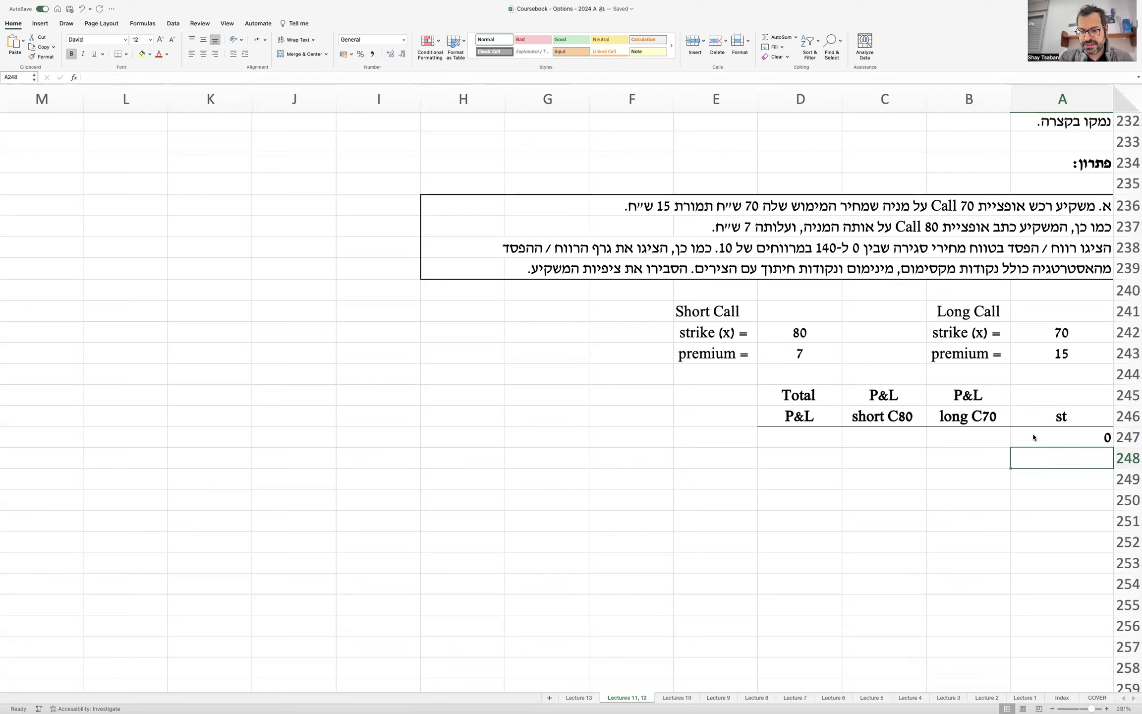
text(=)
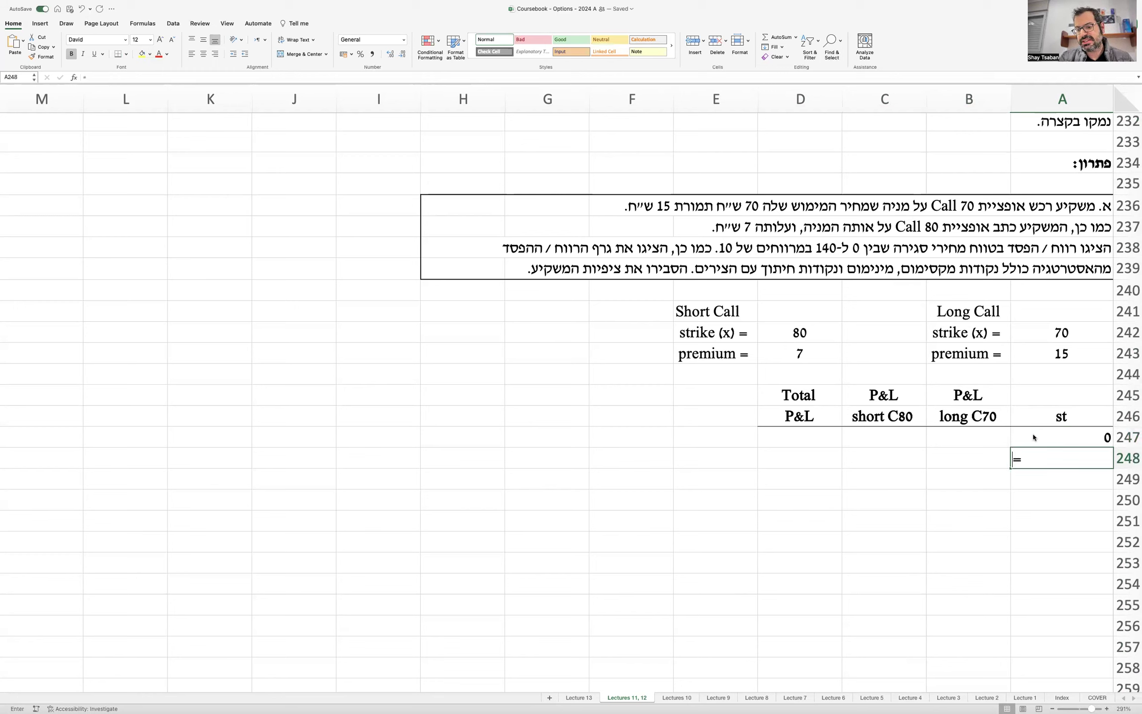
click(1033, 437)
text(+10)
key(Return)
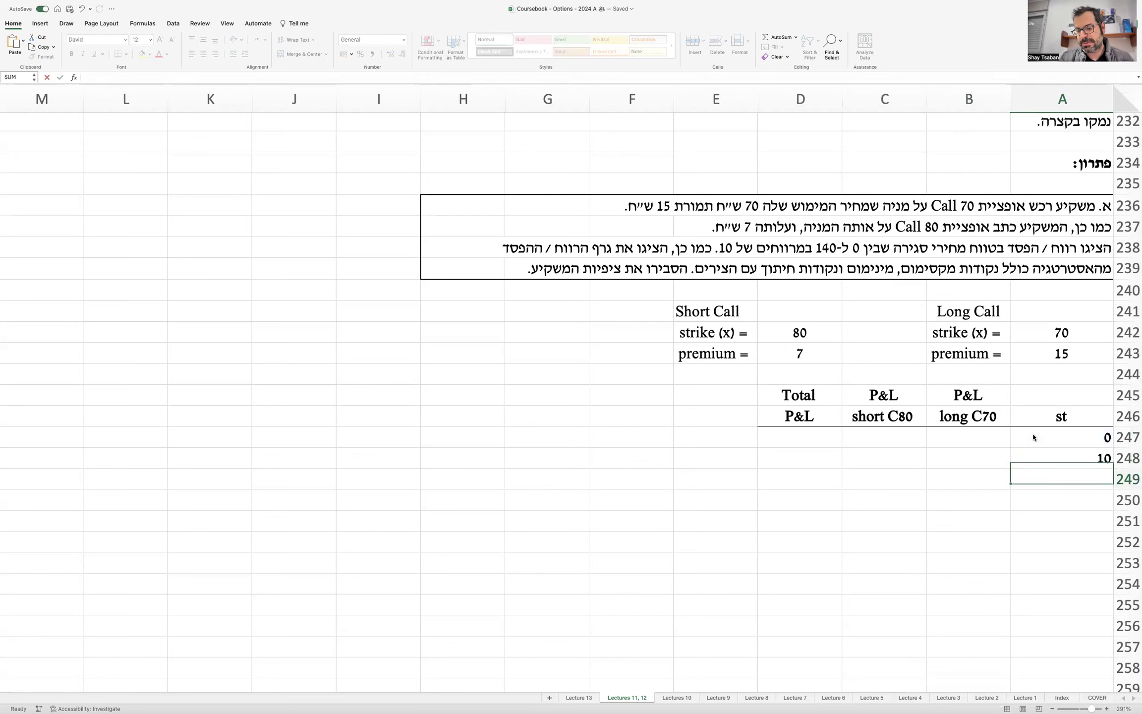
Extend the st series in steps of 10 down to 140 in A261 and centre the values in A247:A261.
scroll(1033, 437, down, 3)
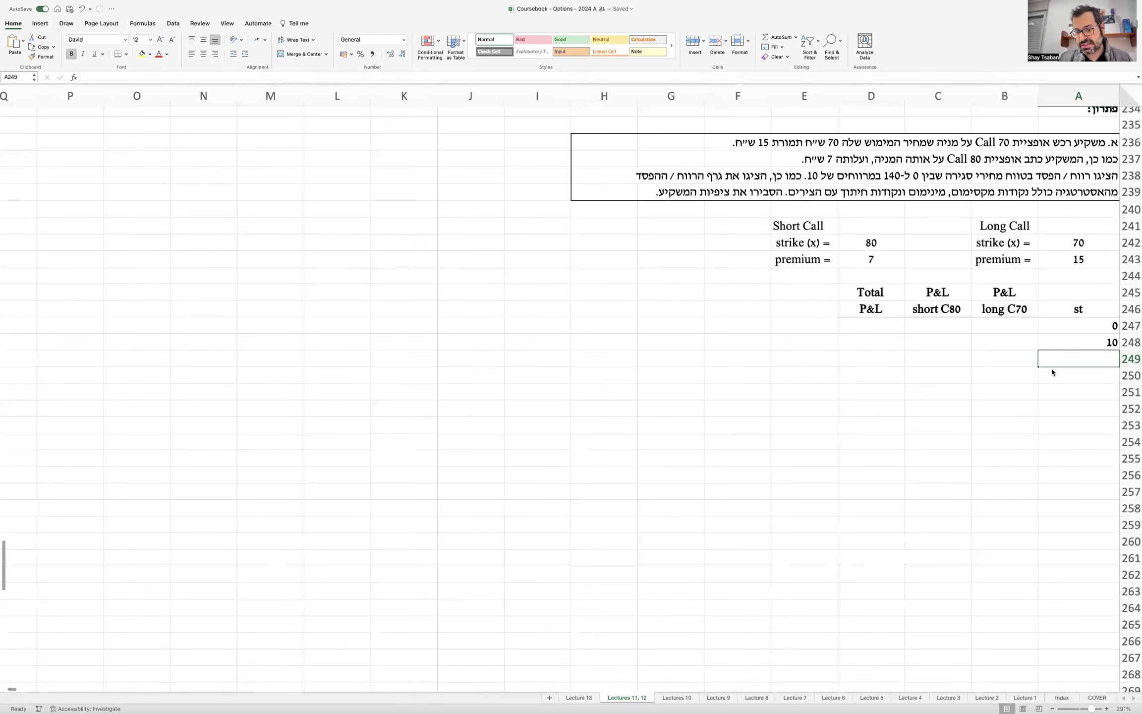
scroll(1054, 369, down, 3)
click(1055, 344)
drag(1038, 353, 1021, 586)
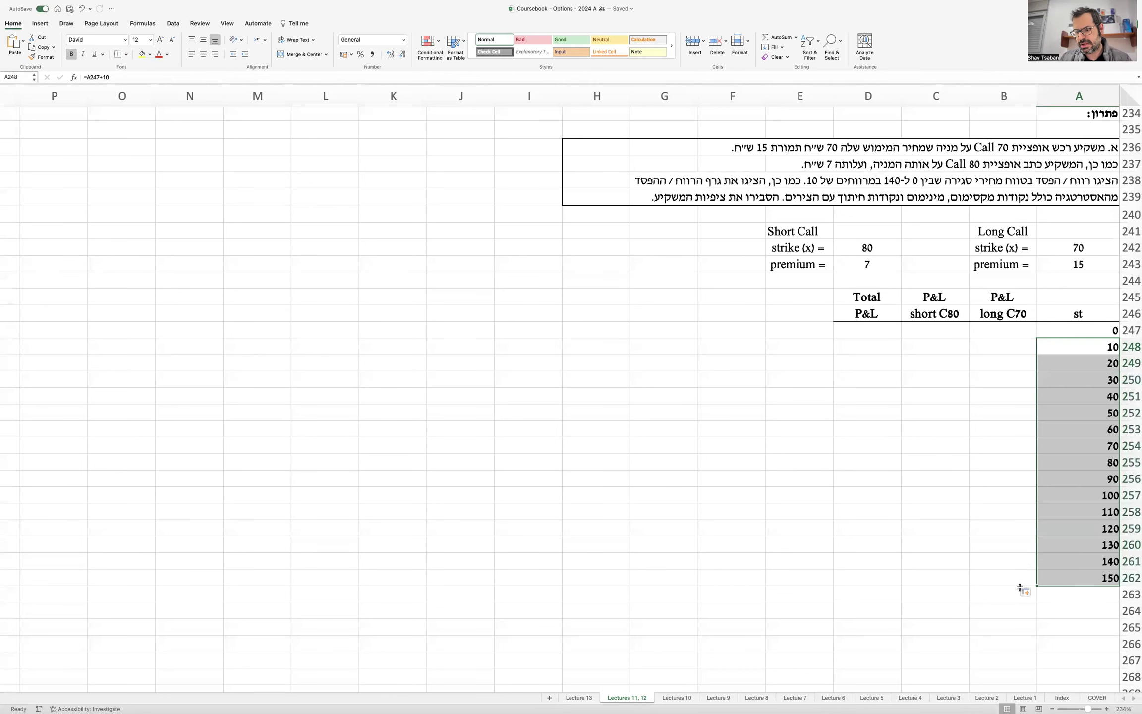
click(1099, 579)
key(Delete)
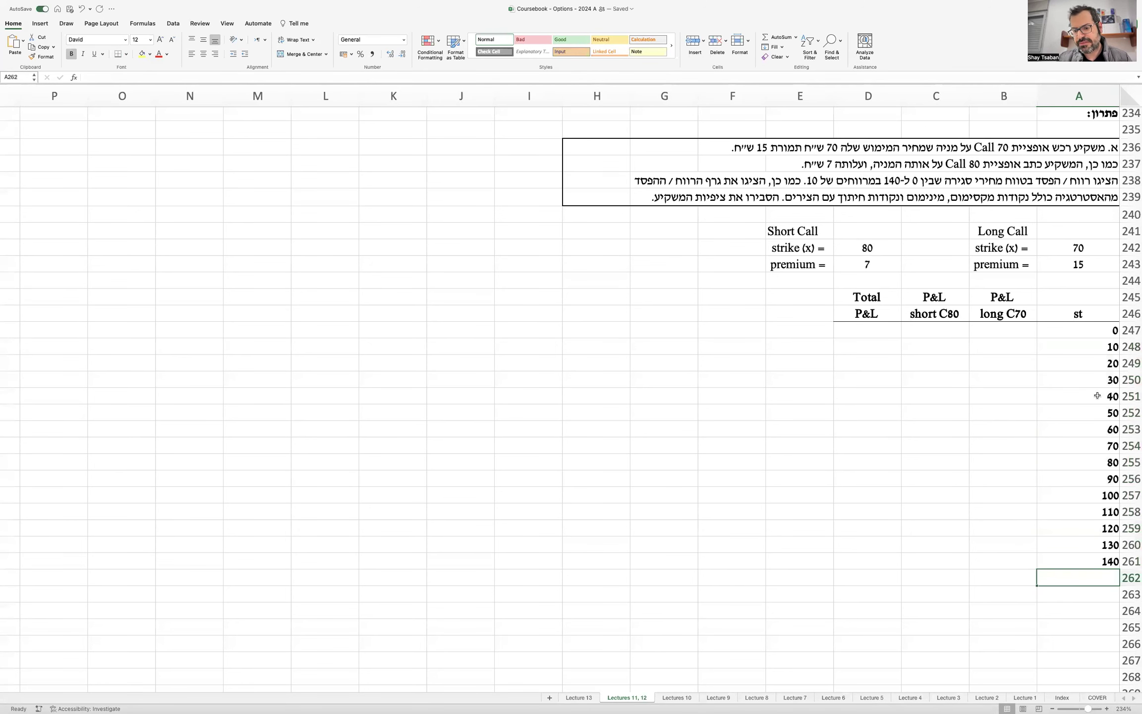
drag(1082, 331, 1086, 562)
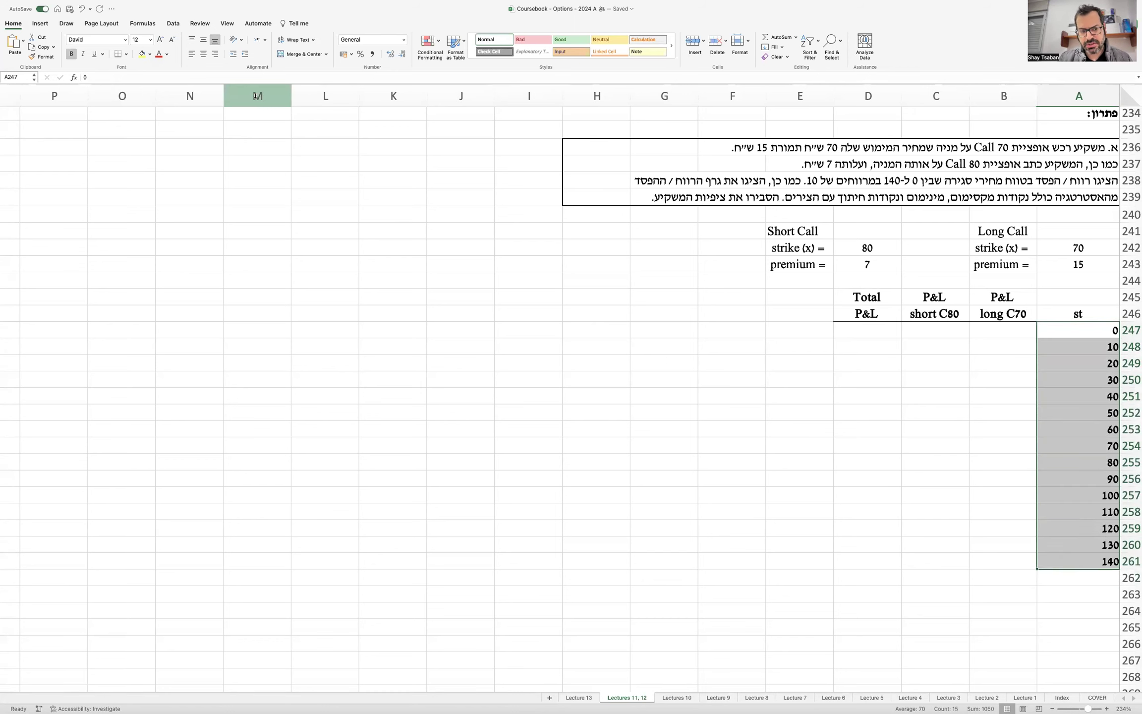
click(204, 54)
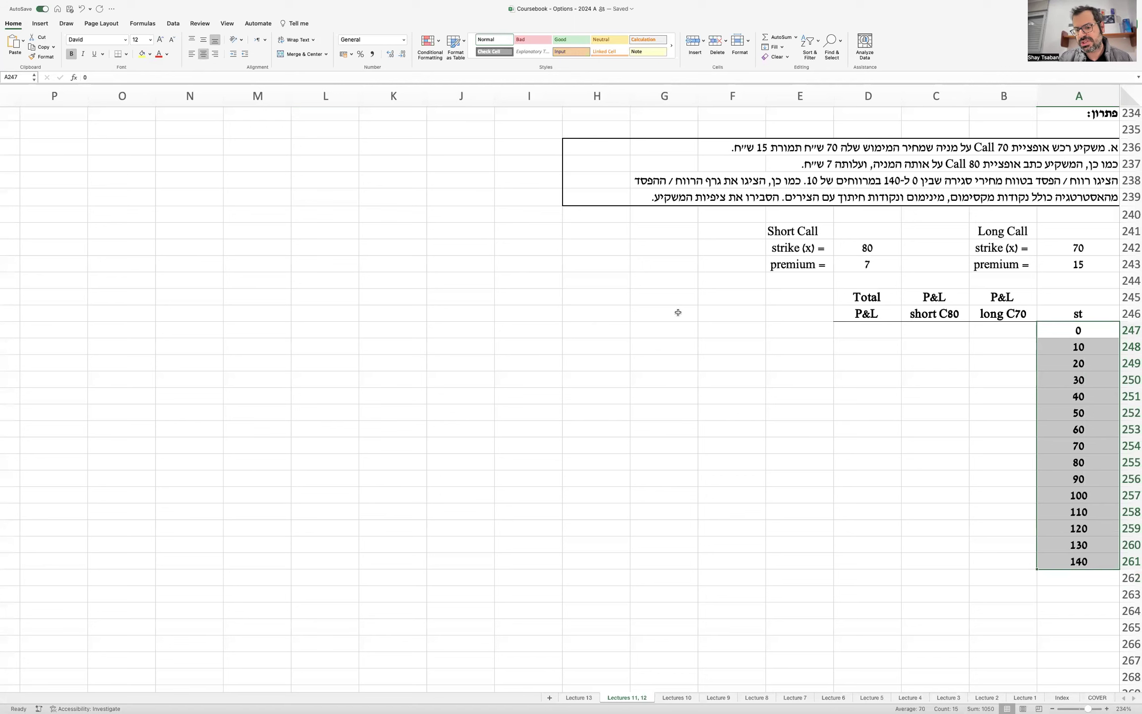
Remove the bold formatting from the st values in A247:A261.
drag(1008, 334, 1009, 392)
click(1008, 335)
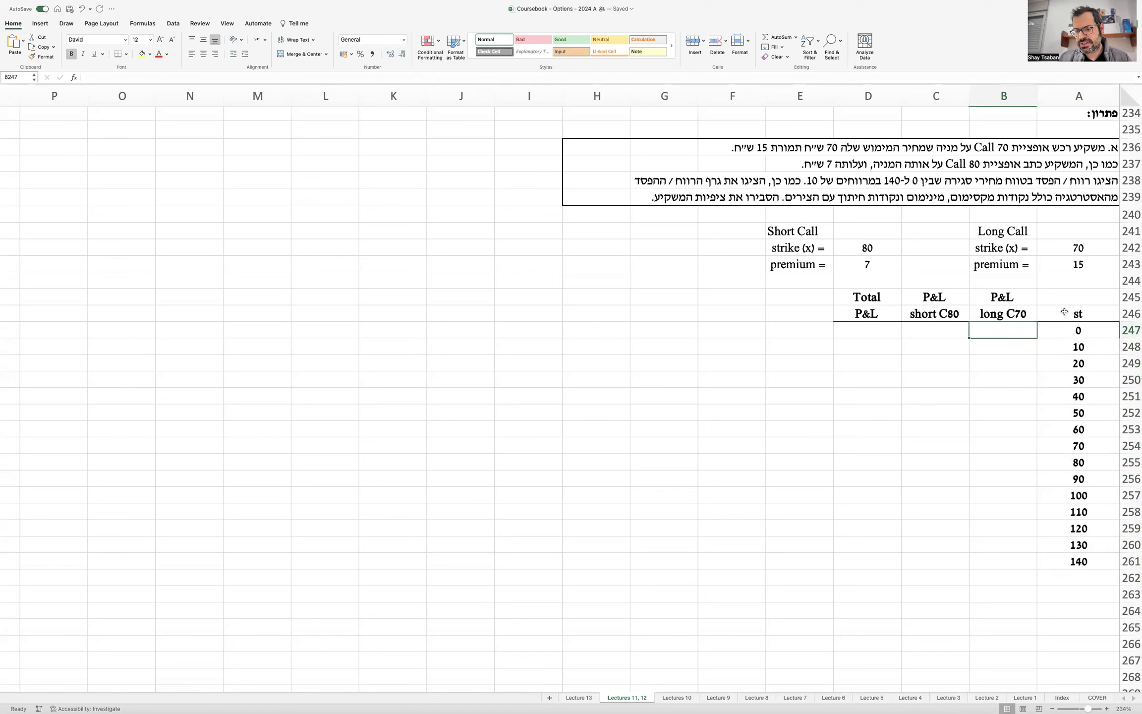
scroll(1064, 312, up, 3)
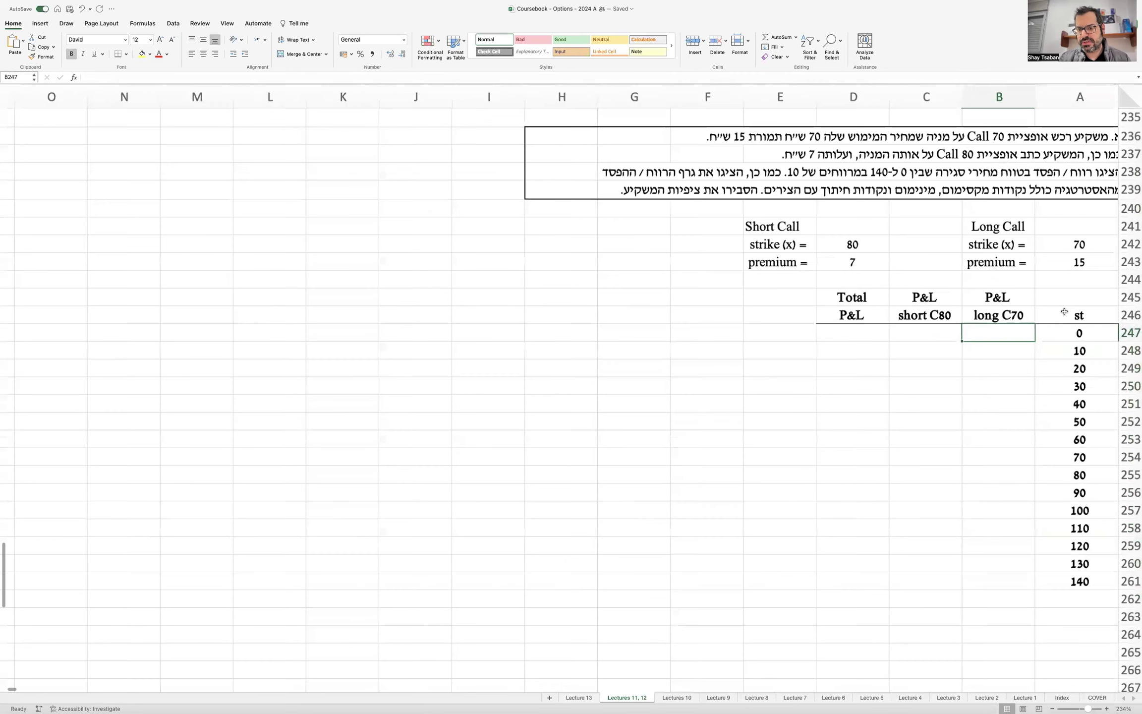
scroll(1064, 311, up, 2)
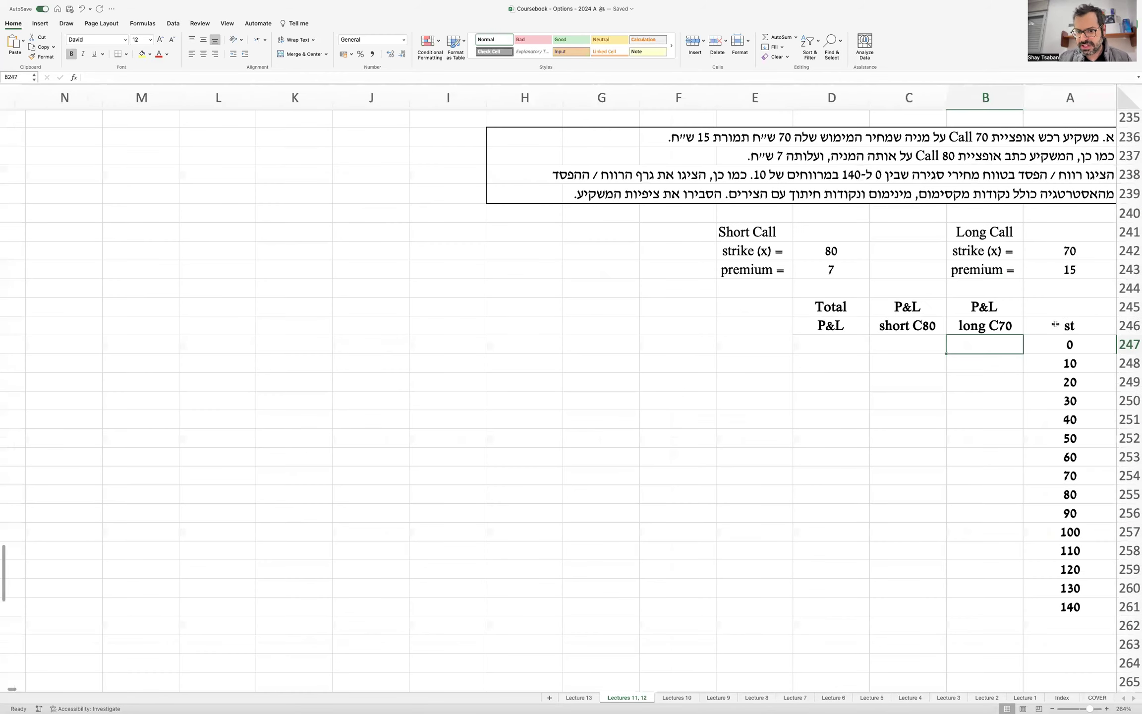
drag(1057, 346, 1058, 603)
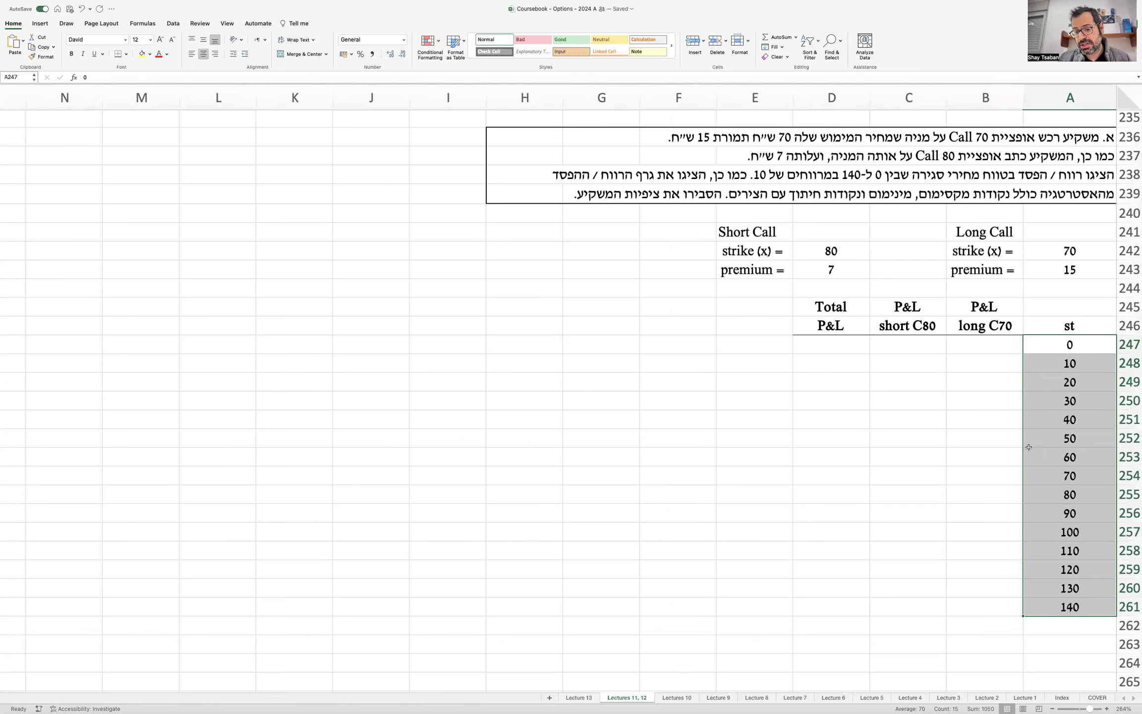
click(979, 343)
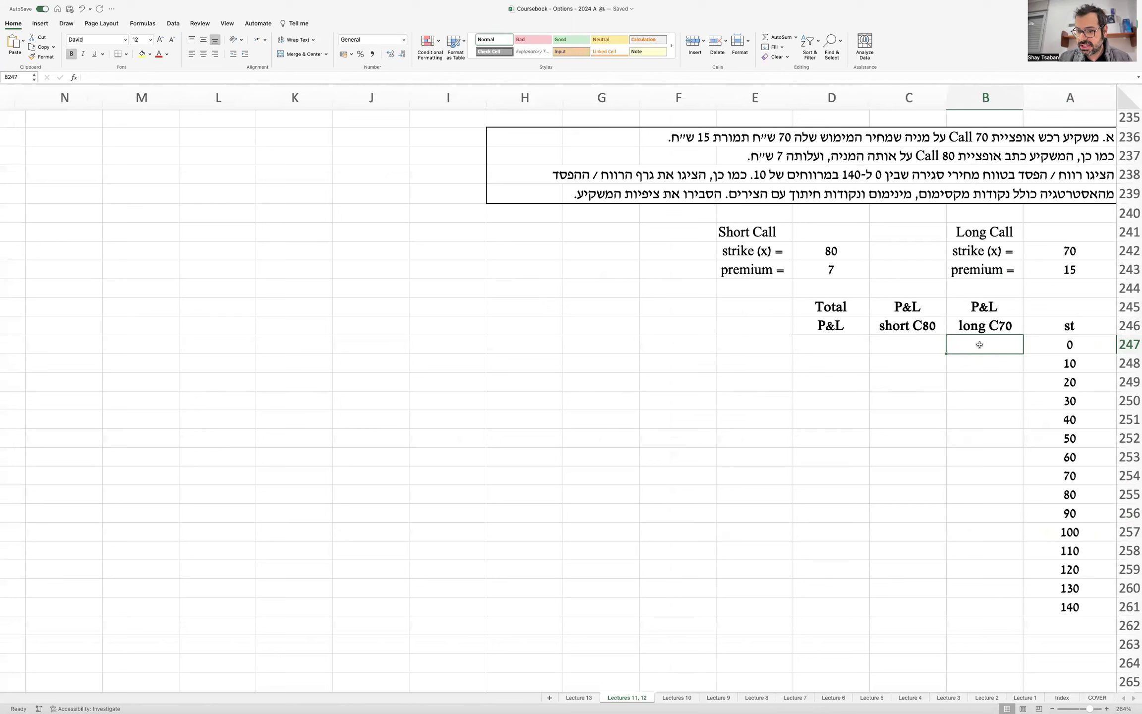
drag(1061, 471, 1070, 626)
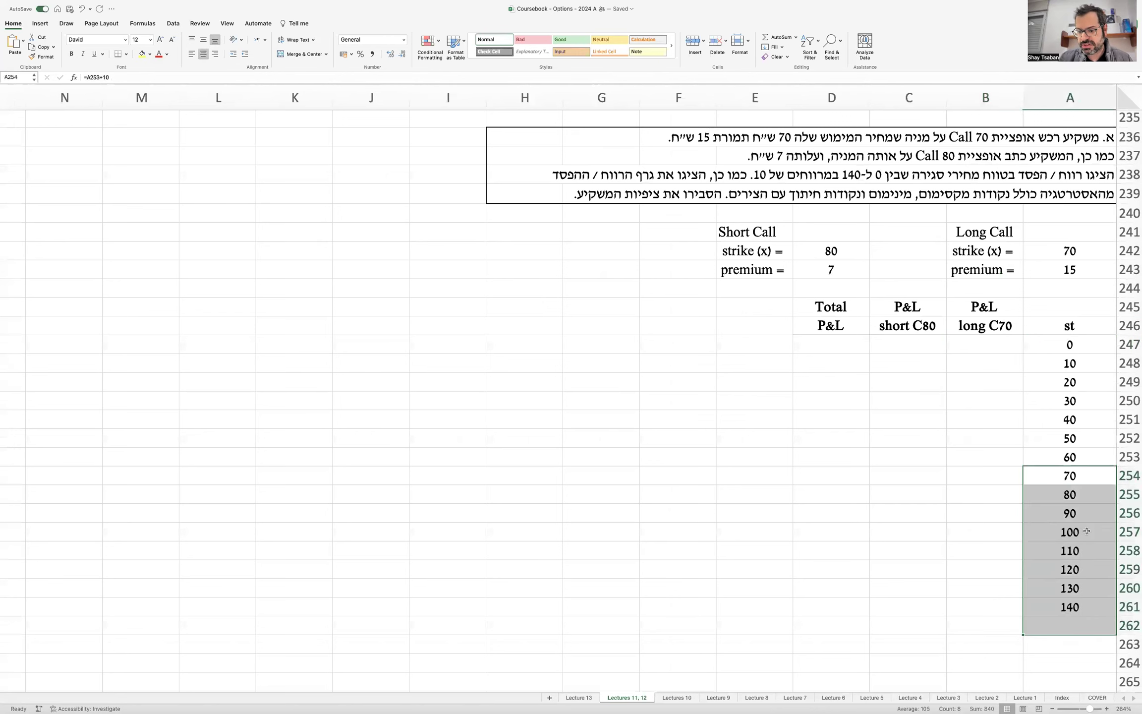
drag(1085, 492, 1074, 598)
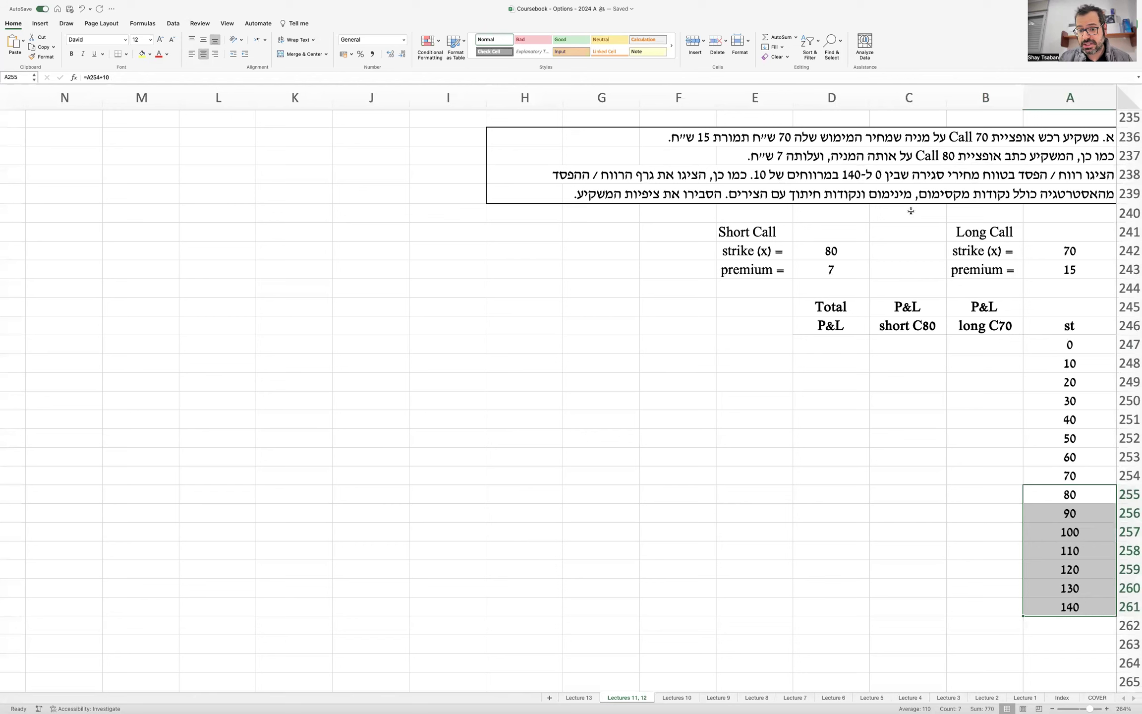
Enter the formula =-A243 in B247 as the long call's loss of the premium at st 0.
click(987, 347)
text(=-)
key(Up)
key(Right)
key(Up)
key(Up)
key(Up)
key(Return)
Enter =B247 in B248 and fill it down to B254, the row where st is 70.
text(=)
click(987, 350)
key(Return)
click(964, 363)
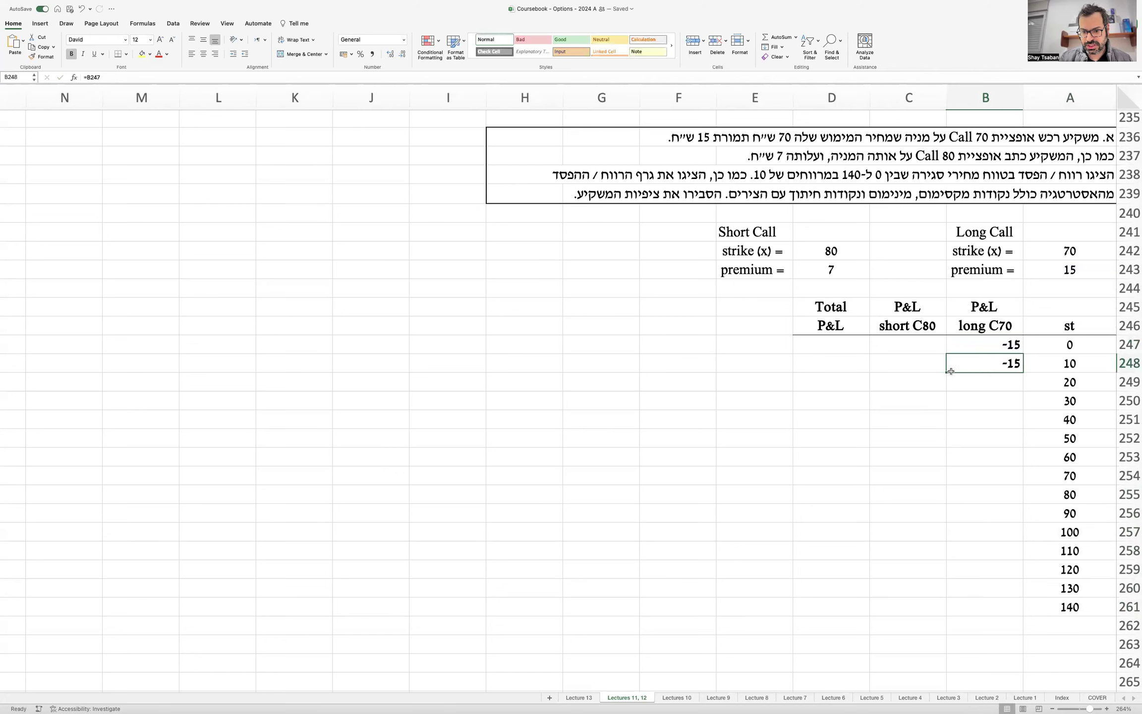
drag(946, 373, 984, 480)
Centre the long C70 P&L values in B247:B254.
drag(1009, 347, 1004, 478)
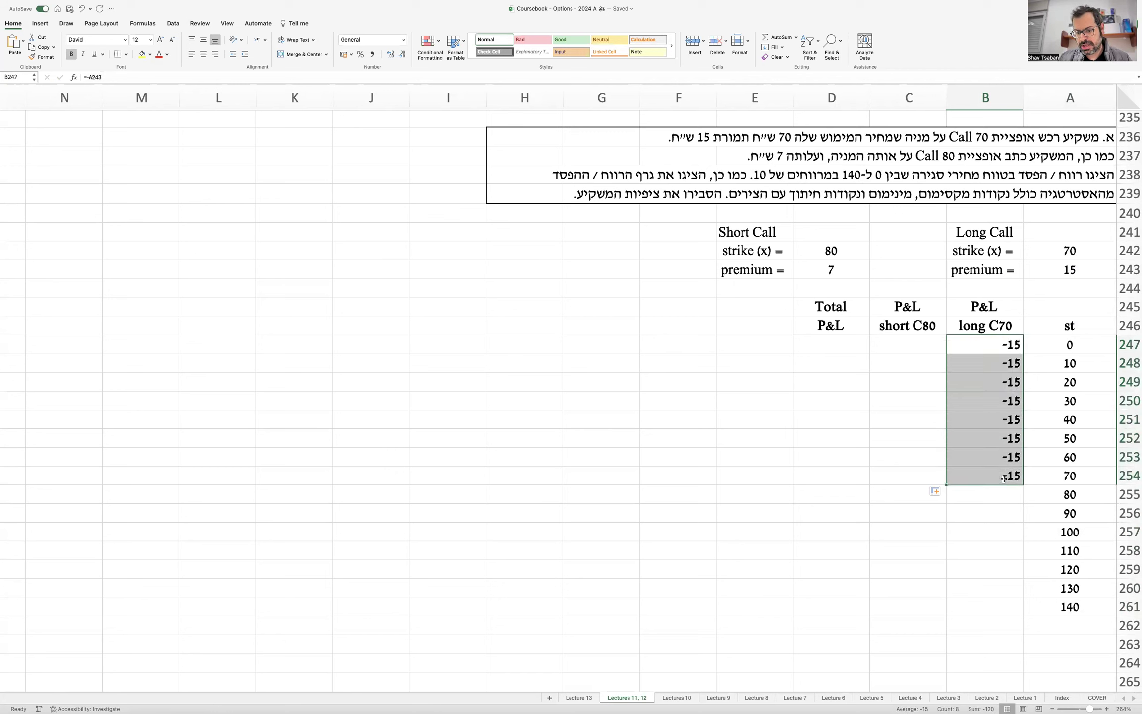
click(203, 55)
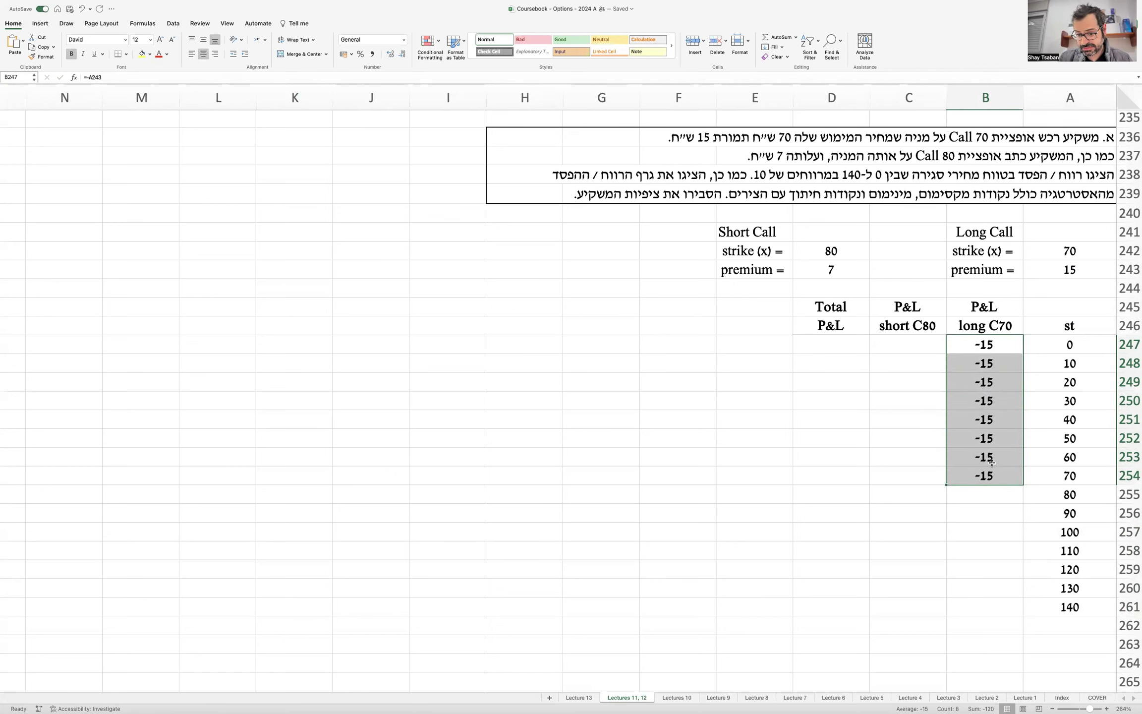
click(1001, 492)
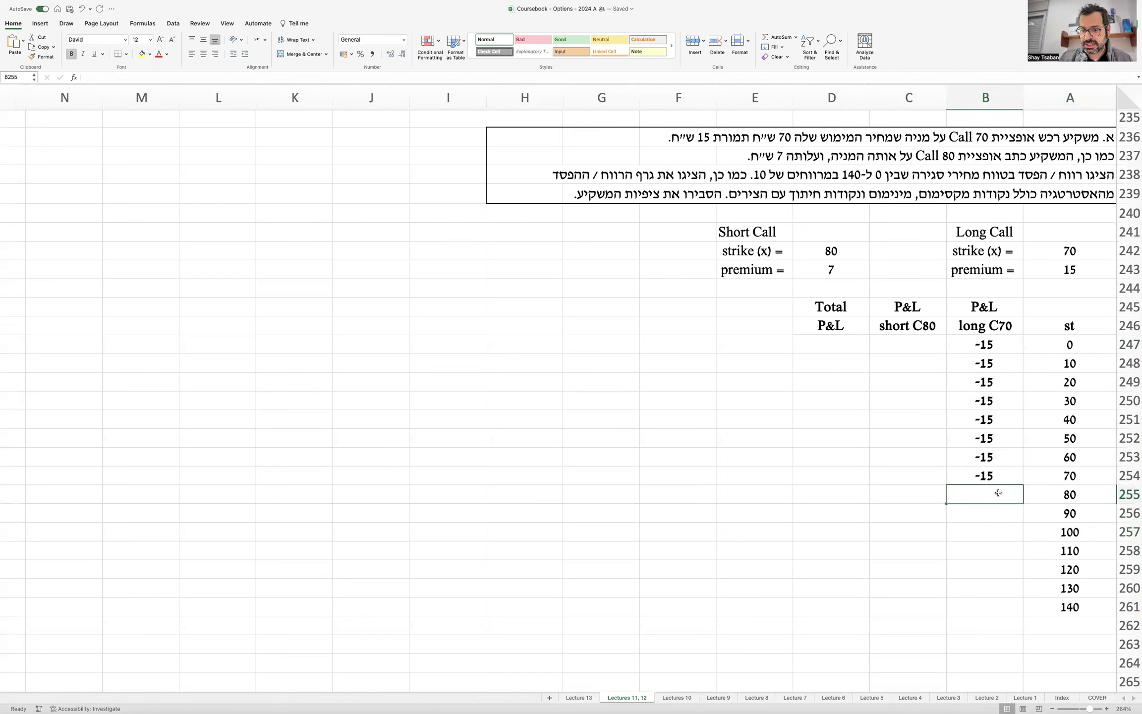
Enter the formula =A255-$A$242-$A$243 in B255 as the long call's P&L at st 80.
text(=)
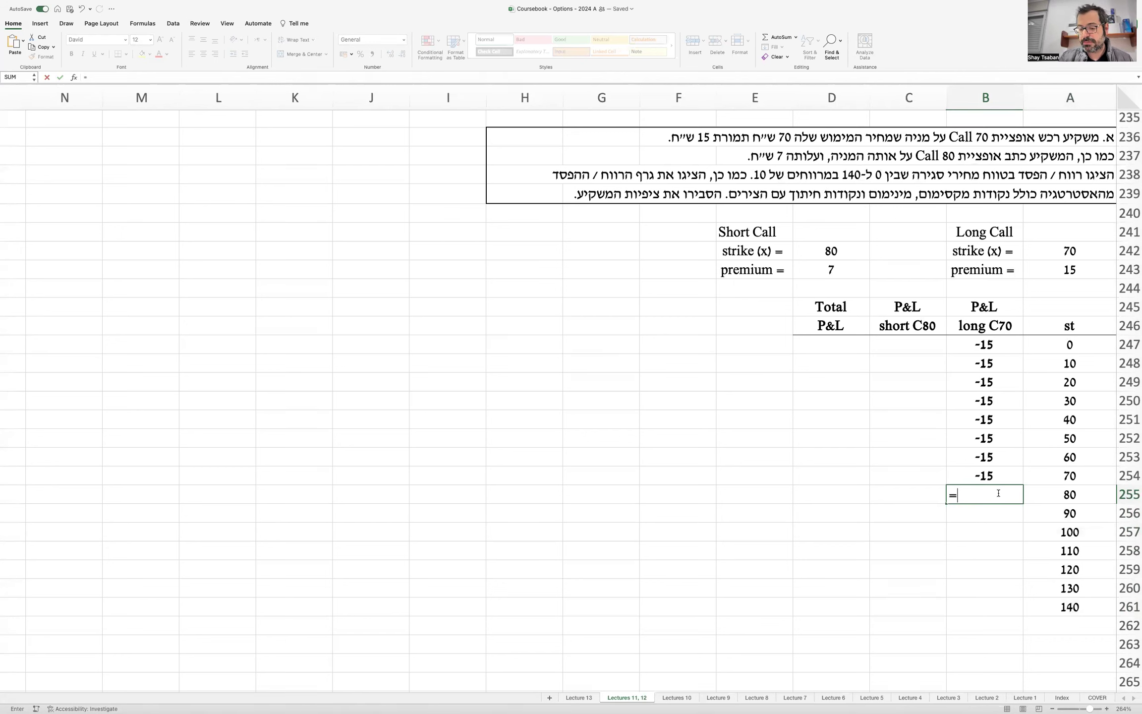
key(Left)
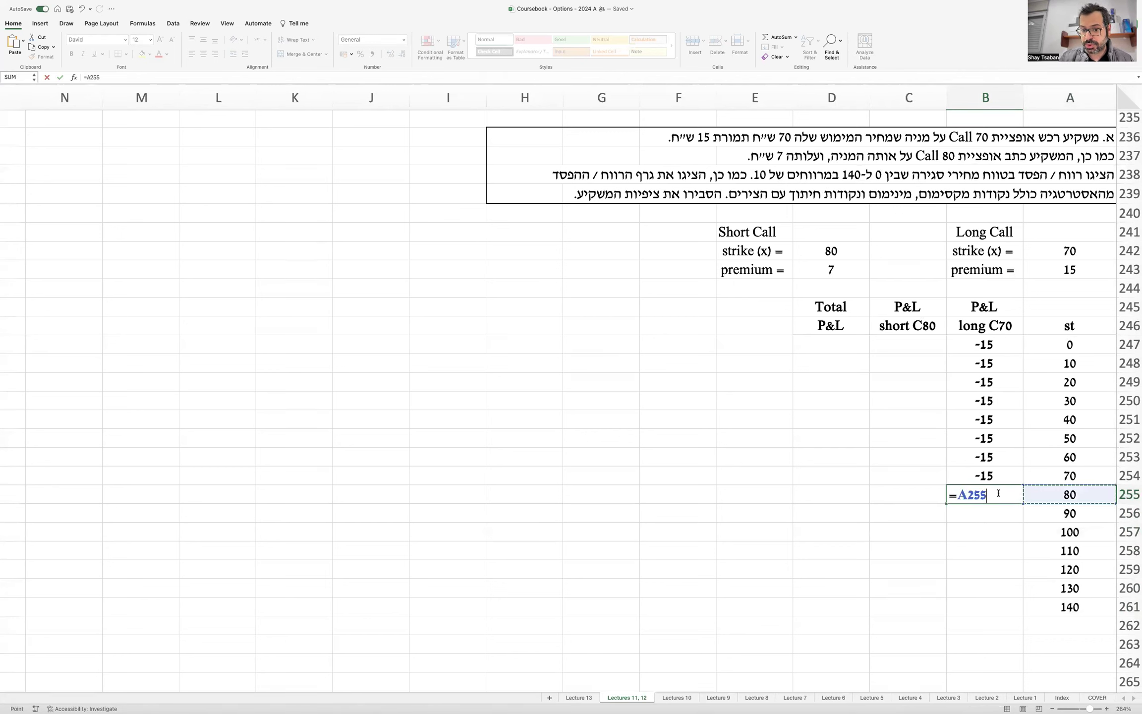
text(-)
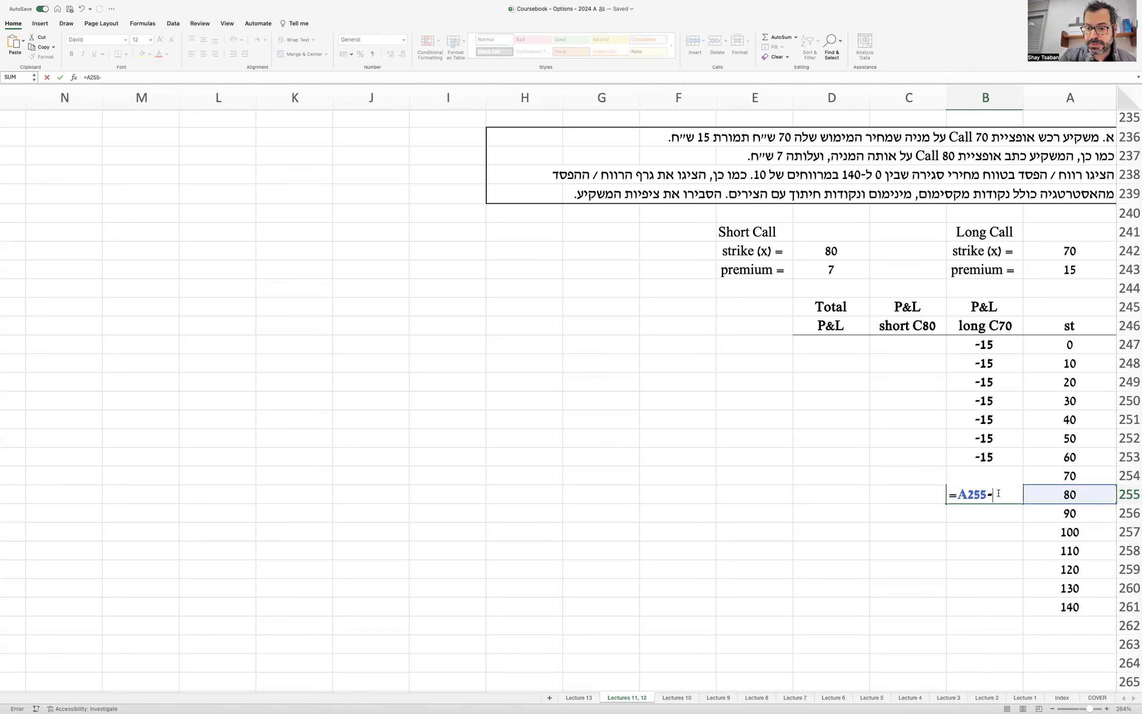
click(1057, 253)
key(super+t)
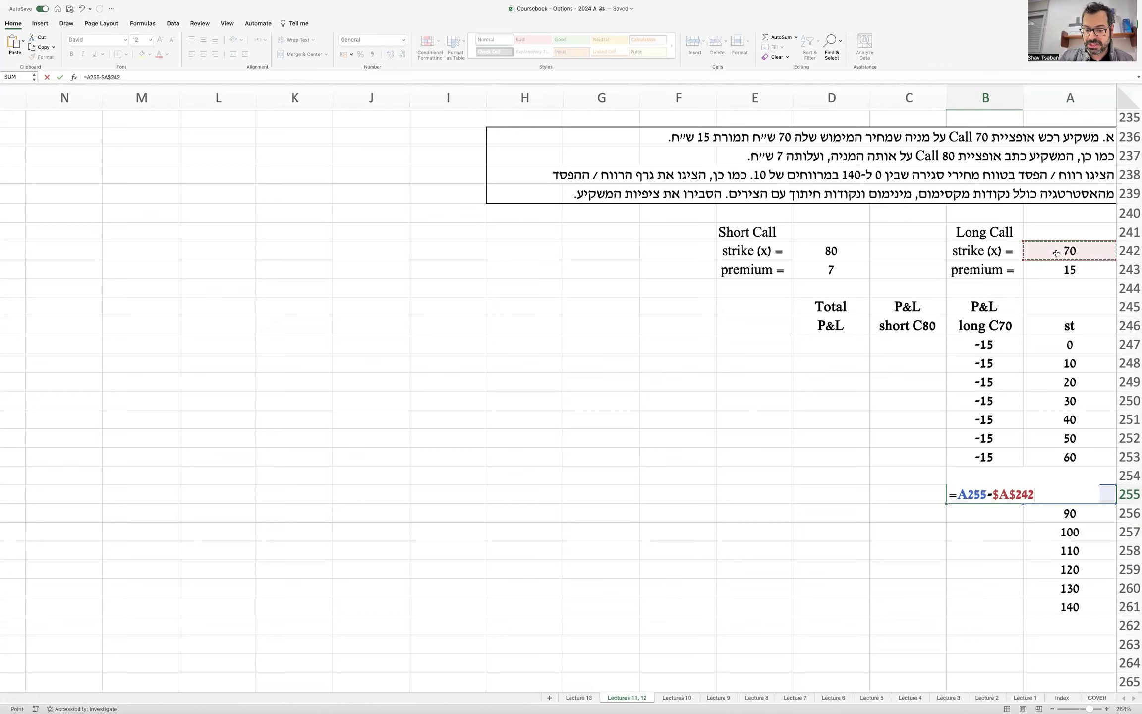
text(-)
click(1058, 266)
key(super+t)
key(Return)
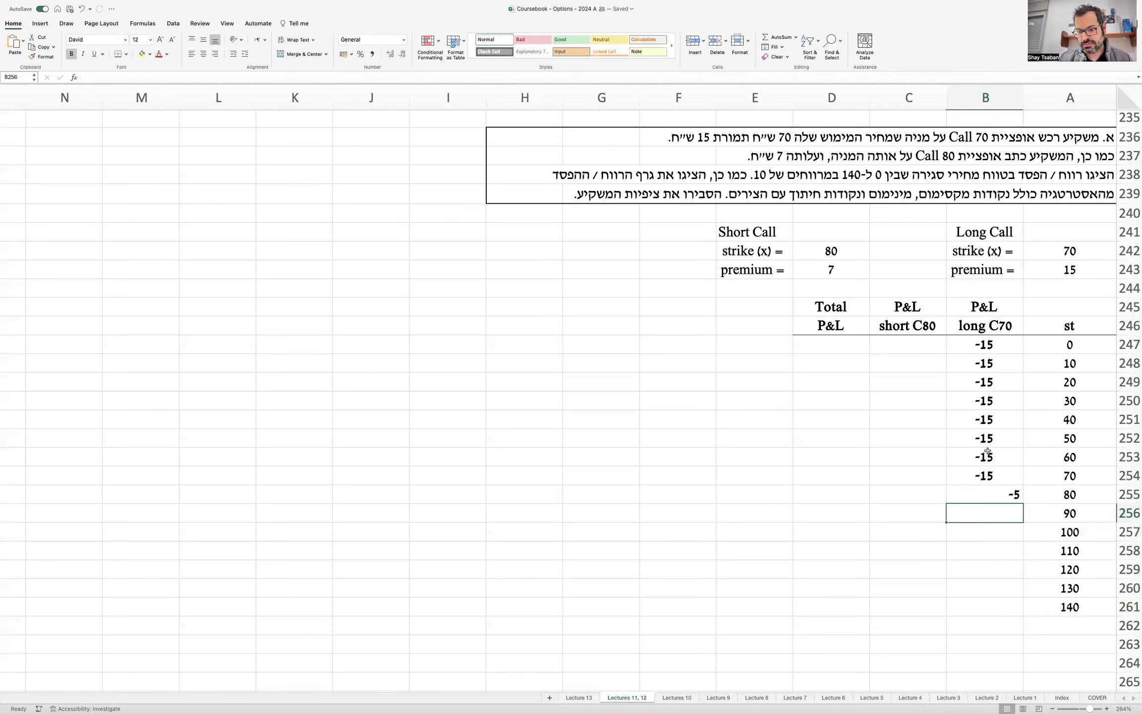
Fill the B255 formula down to B261 and centre the values in B255:B261.
click(970, 490)
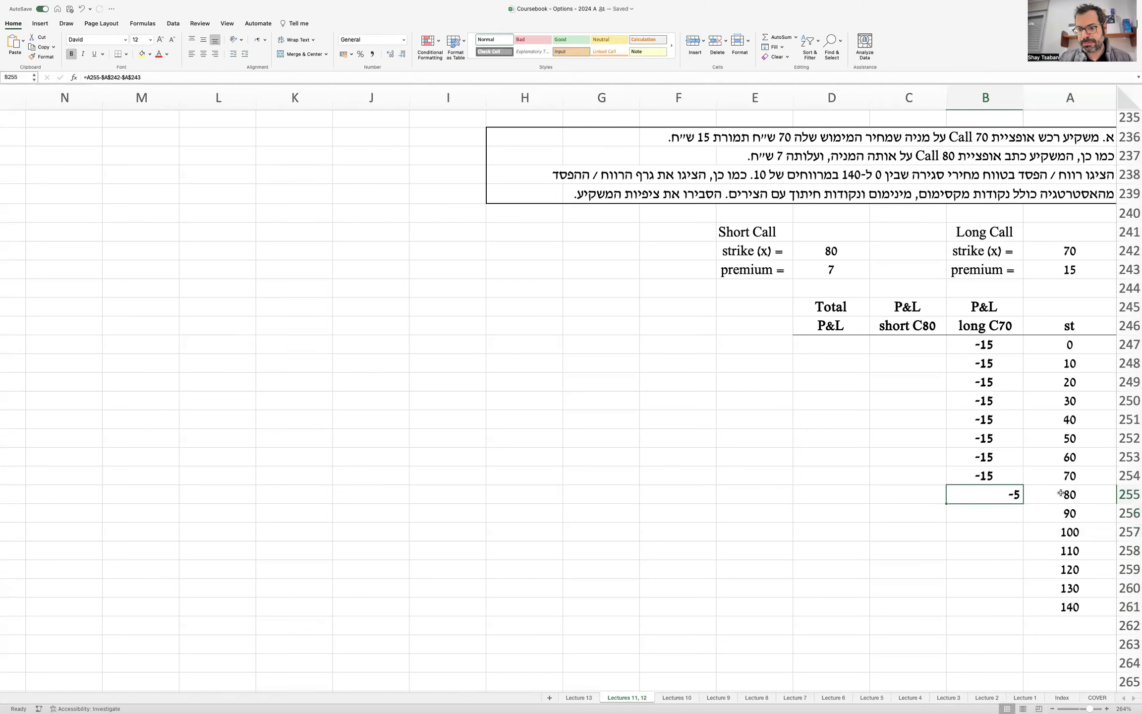
key(Return)
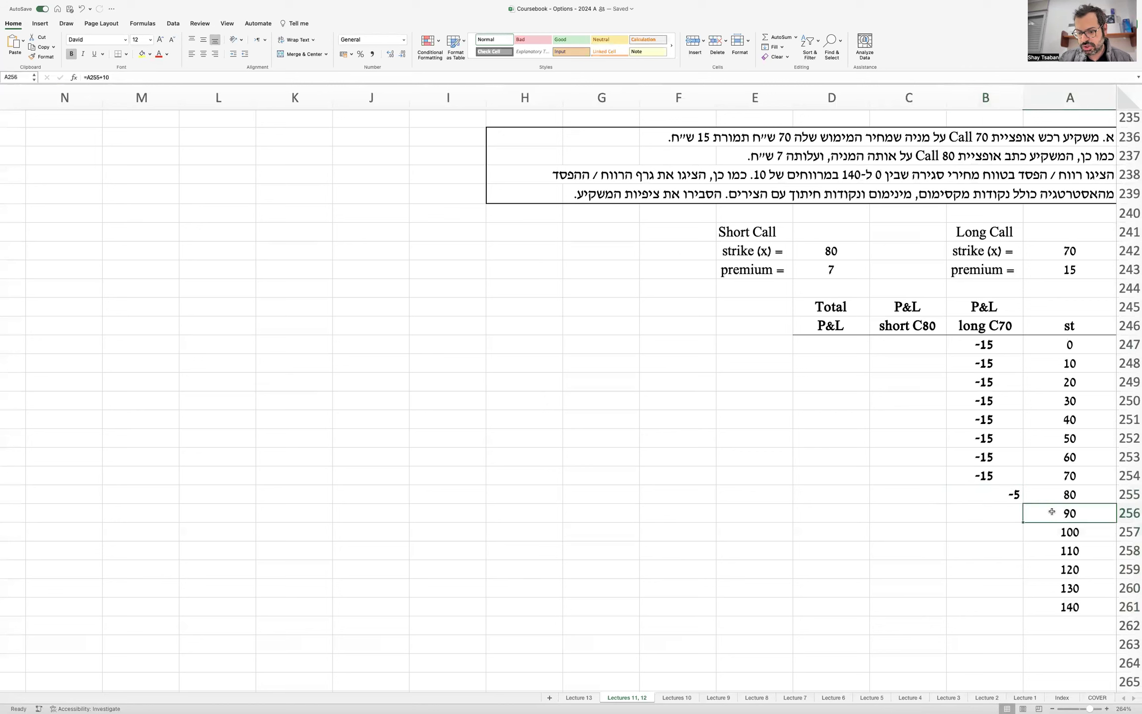
click(951, 493)
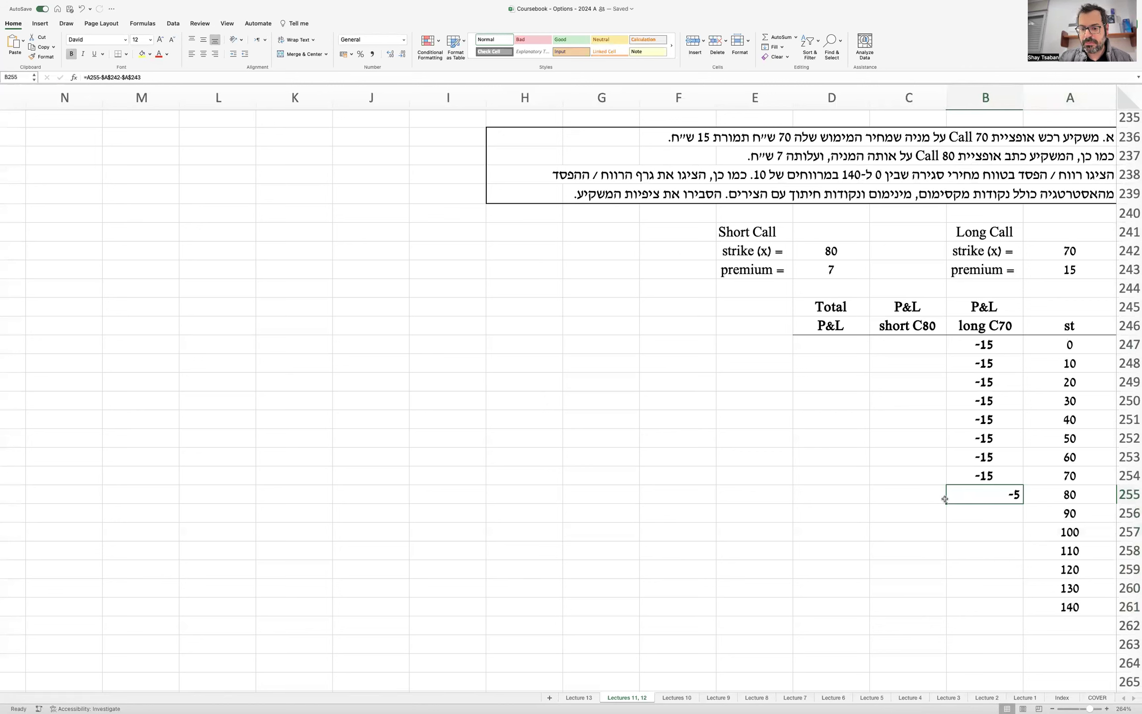
double_click(946, 503)
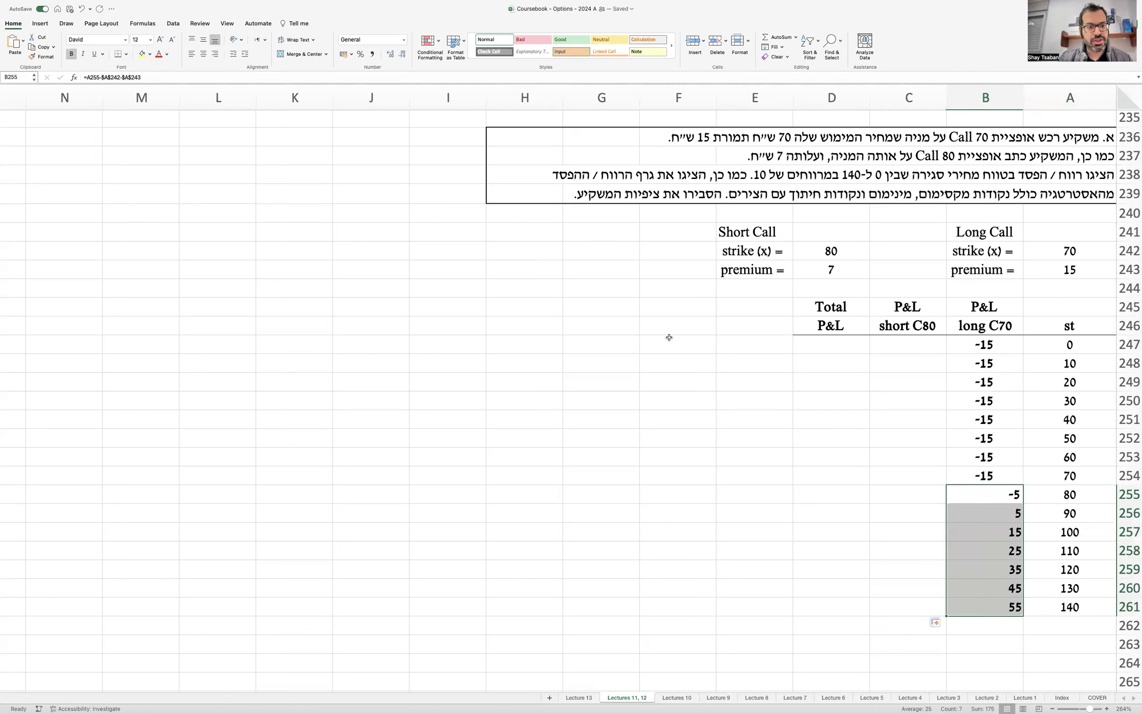
click(204, 54)
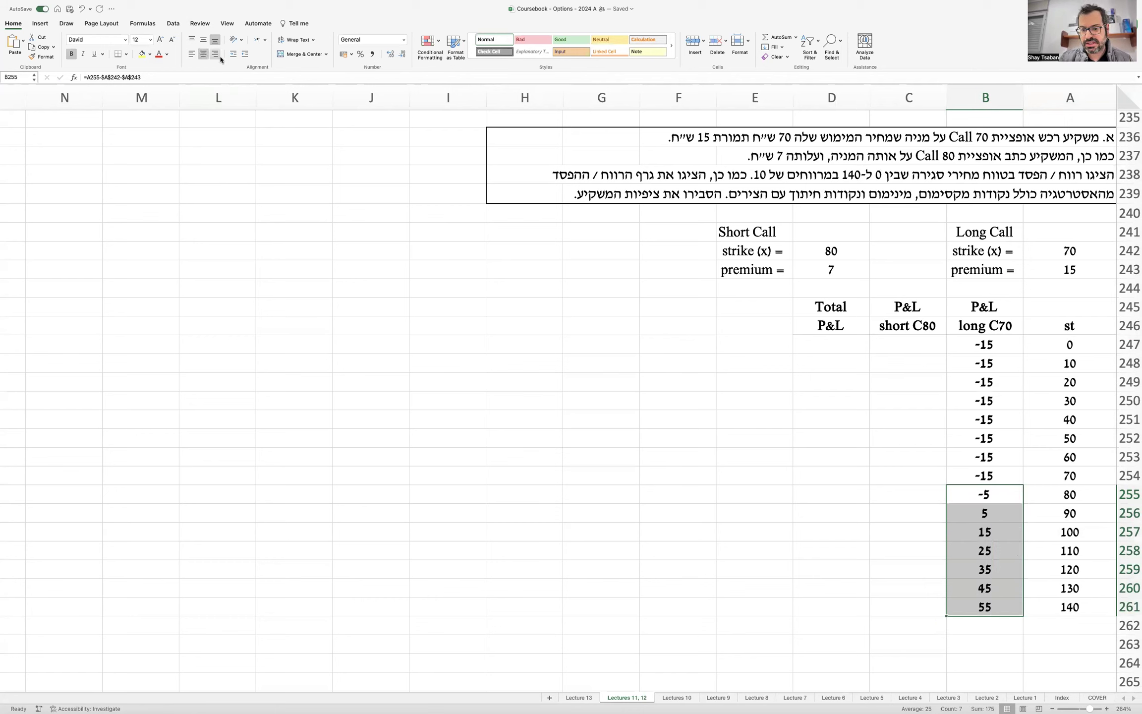
Change the column header in C246 to "long C80".
click(918, 346)
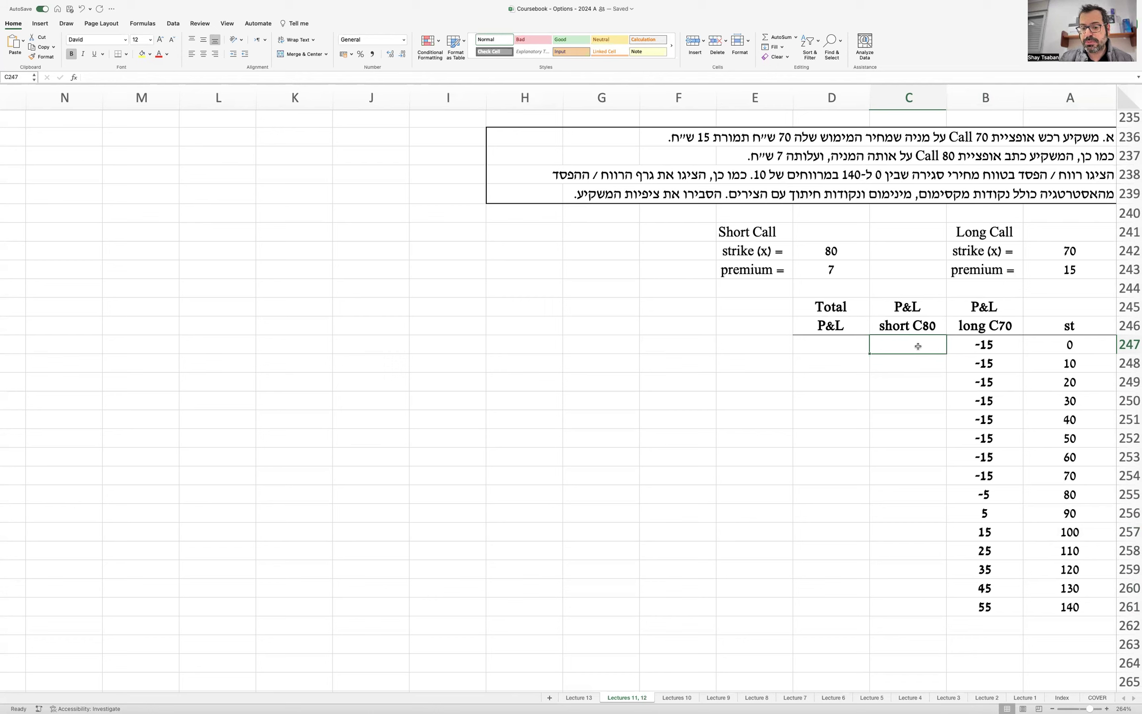
click(898, 325)
double_click(895, 327)
double_click(892, 328)
key(BackSpace)
text(long)
key(Return)
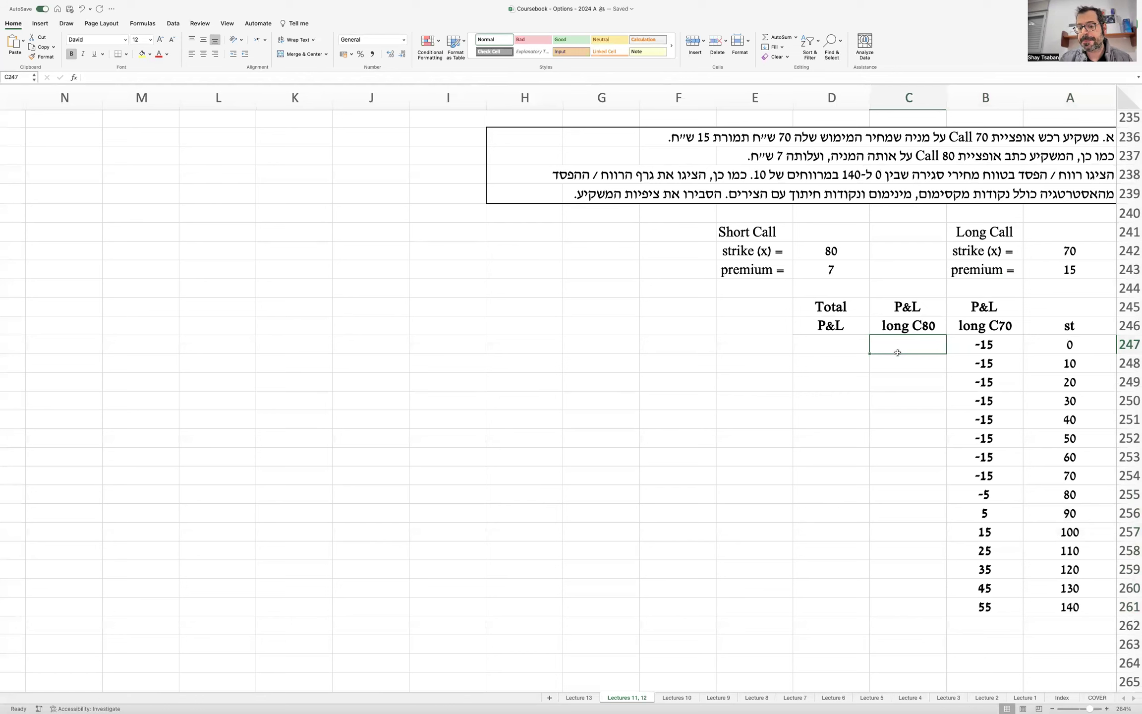
Enter the formula =-D243 in C247 as the loss of the C80 premium at st 0.
click(1068, 346)
drag(1068, 346, 1068, 495)
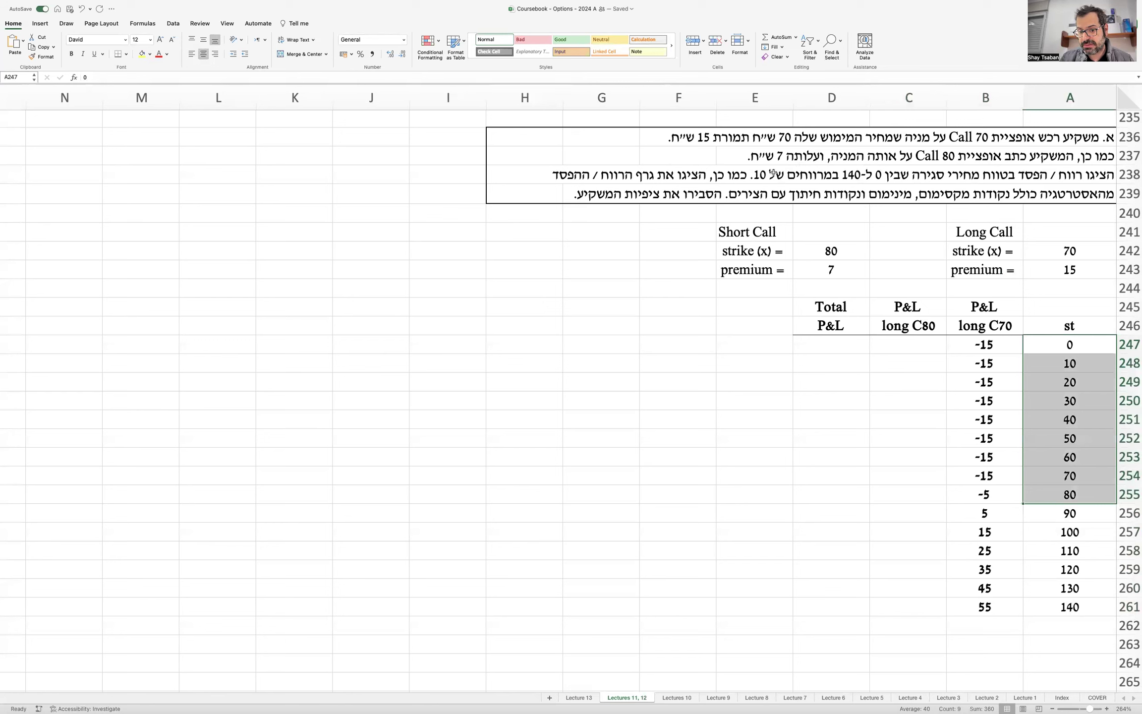
drag(910, 351, 911, 354)
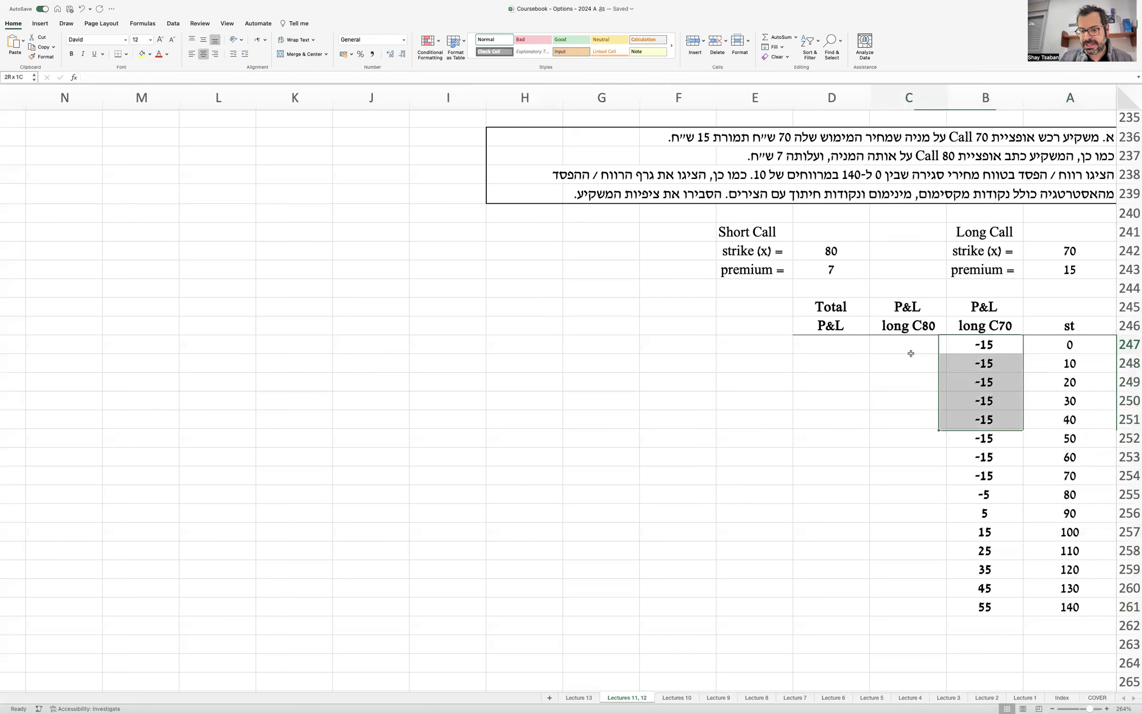
click(911, 353)
text(=-)
click(835, 269)
key(F4)
key(Return)
Enter =C247 in C248 and fill it down to C255, the row where st is 80.
text(=)
key(Up)
key(Return)
click(880, 363)
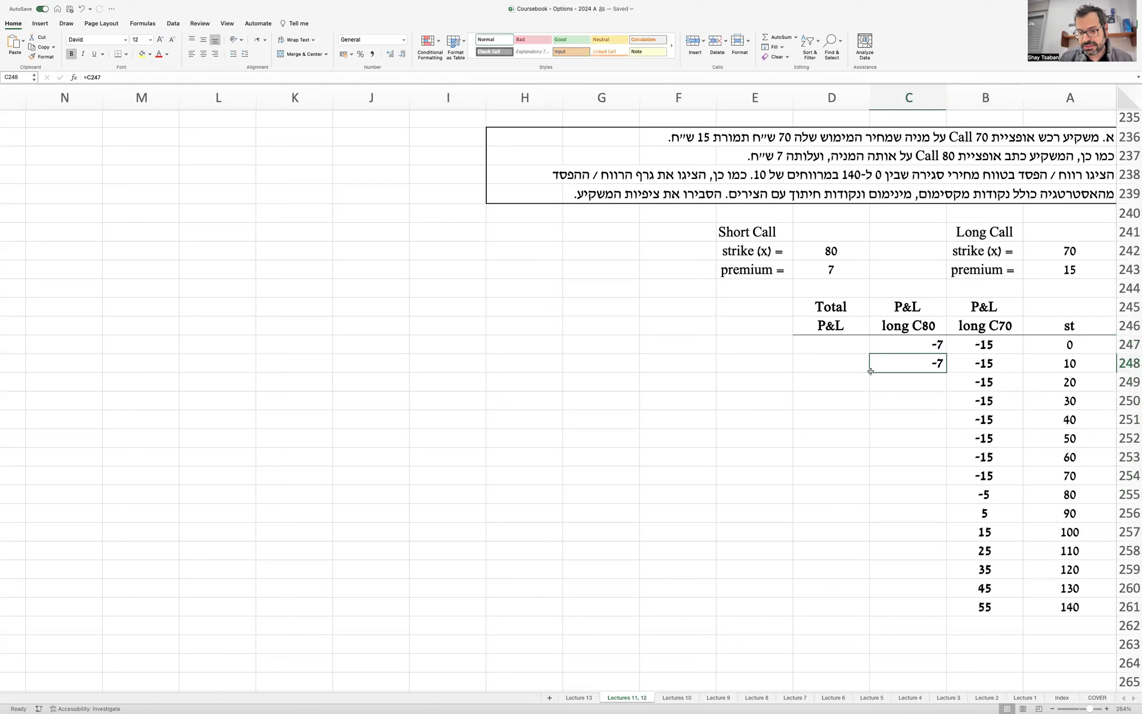
drag(869, 373, 897, 504)
Enter the formula =A256-$D$242-D243 in C256 for the long C80 P&L at st 90.
click(920, 516)
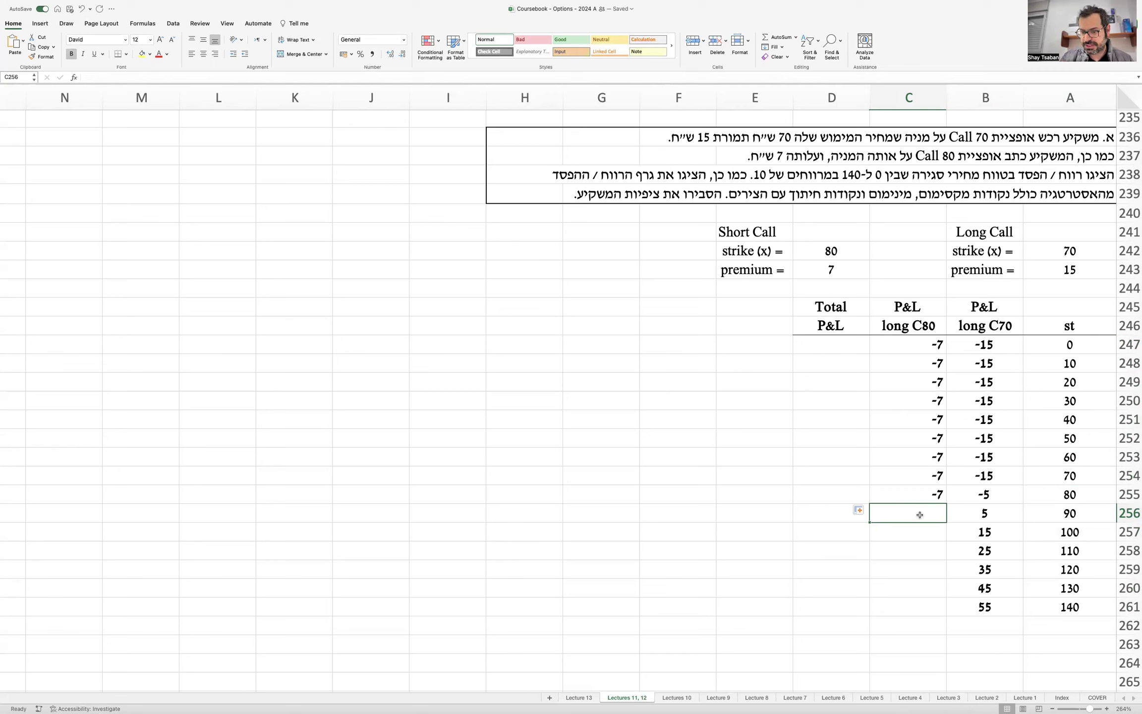
text(=)
click(1087, 512)
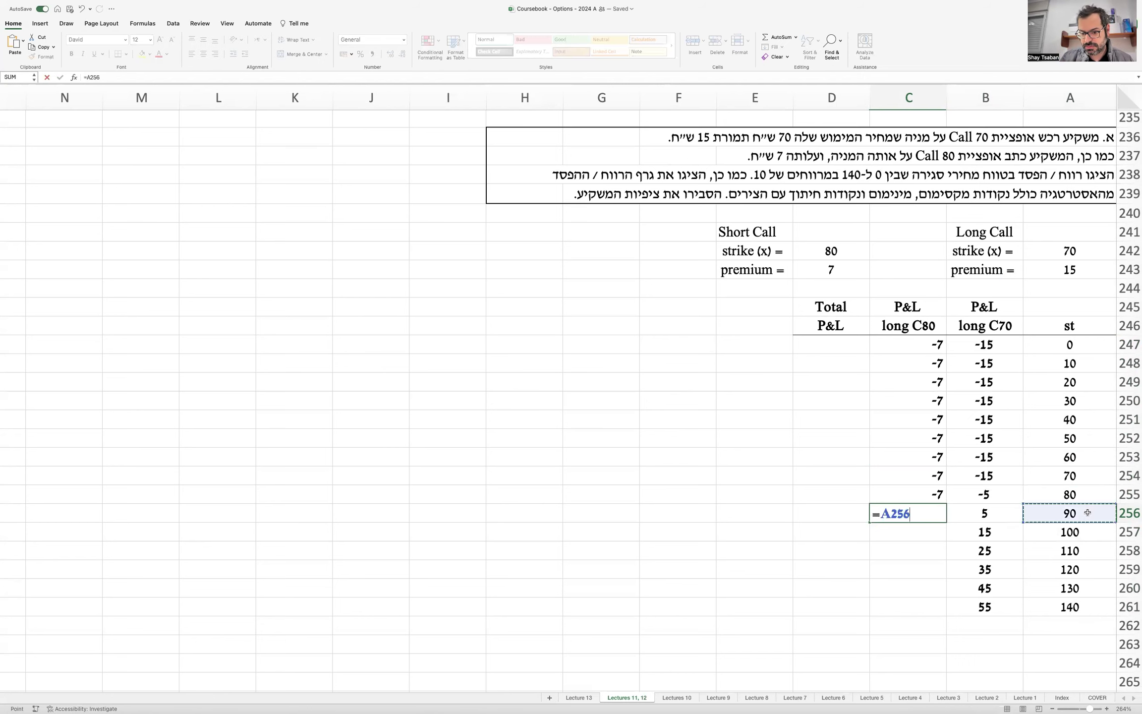
text(-)
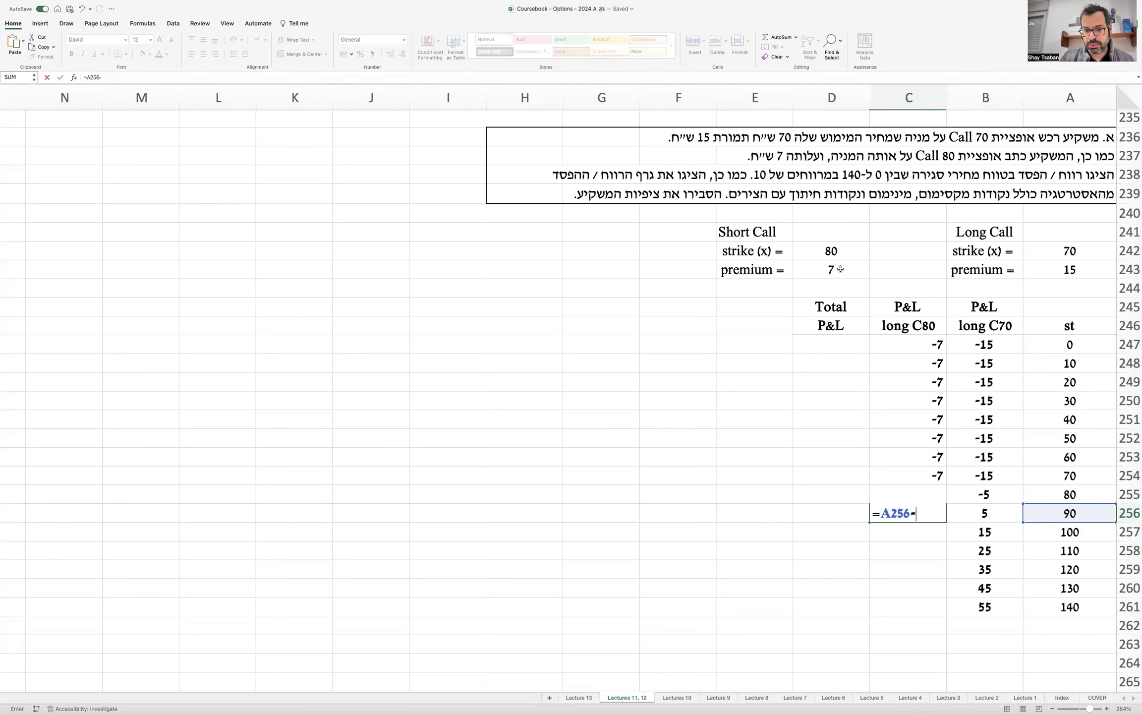
click(843, 252)
key(F4)
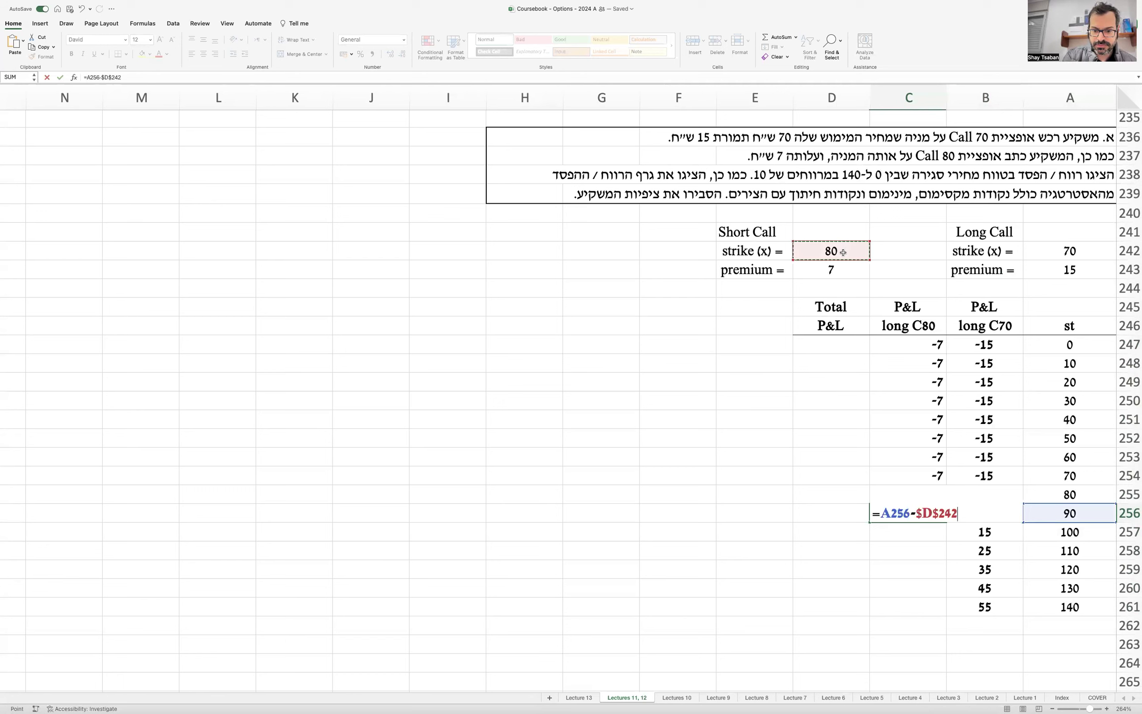
text(-)
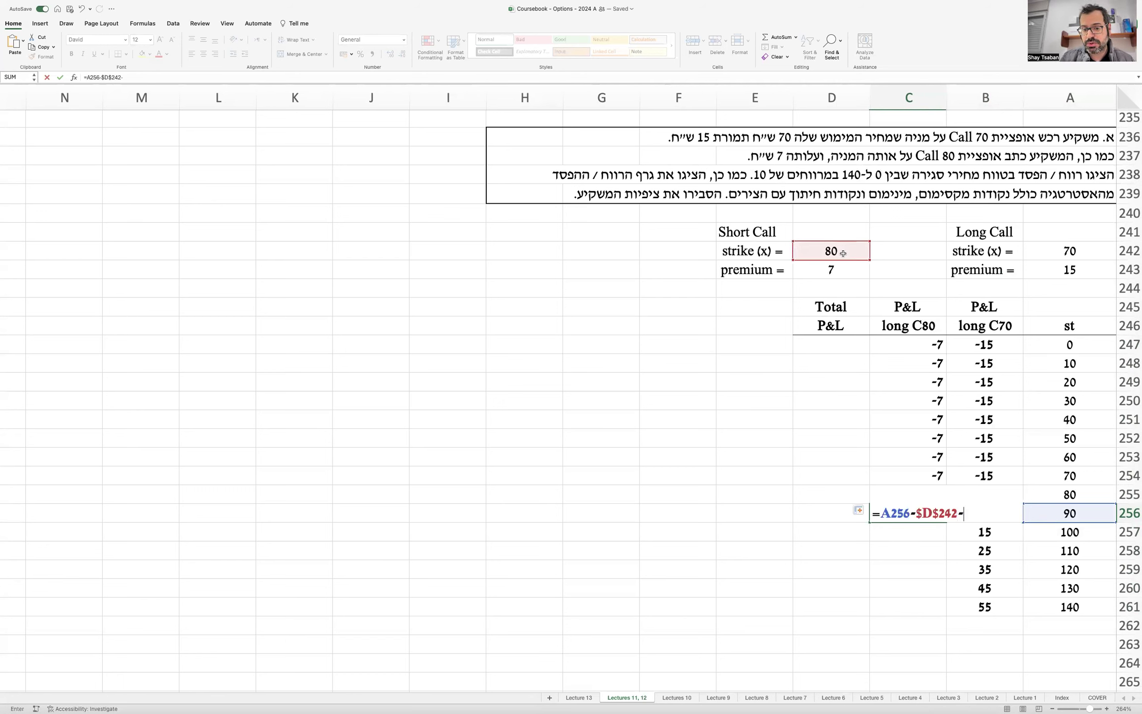
click(841, 270)
key(Return)
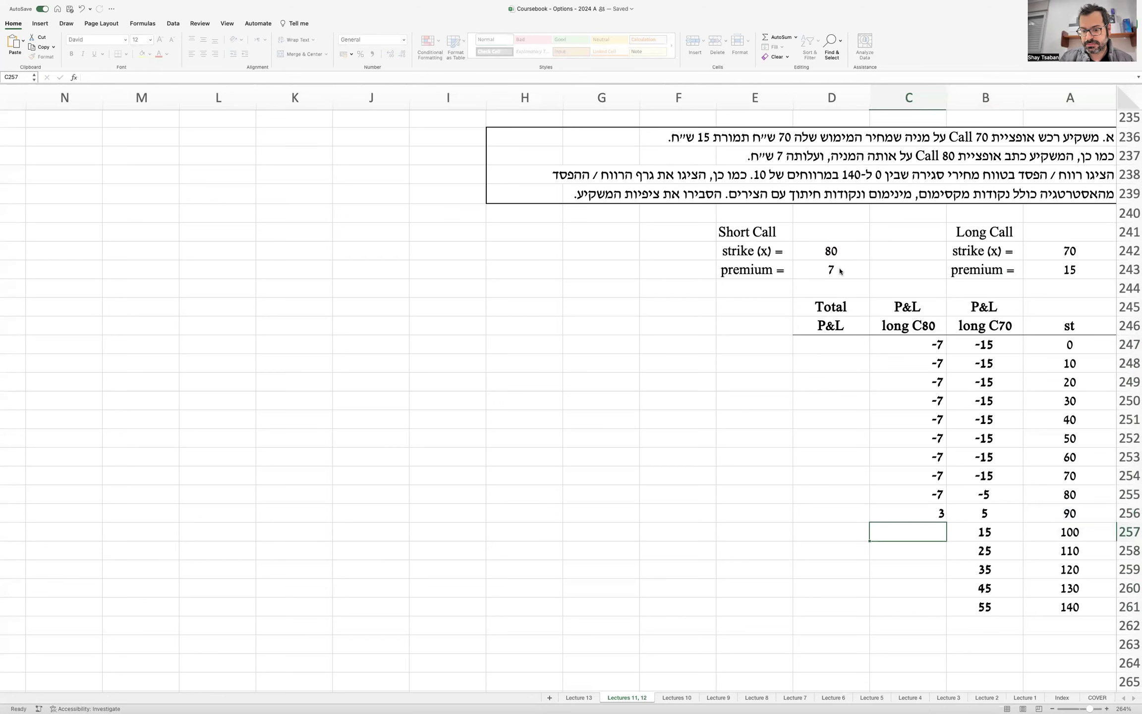
Try to fill the C256 formula down to C261.
click(886, 514)
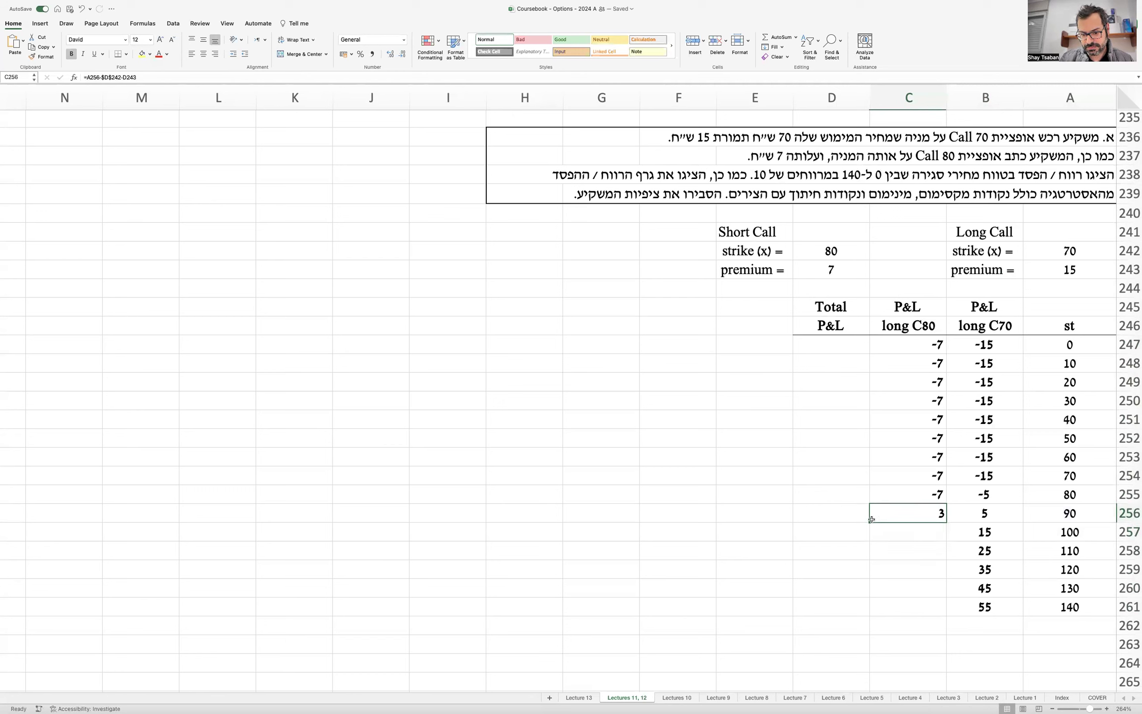
drag(870, 521, 867, 614)
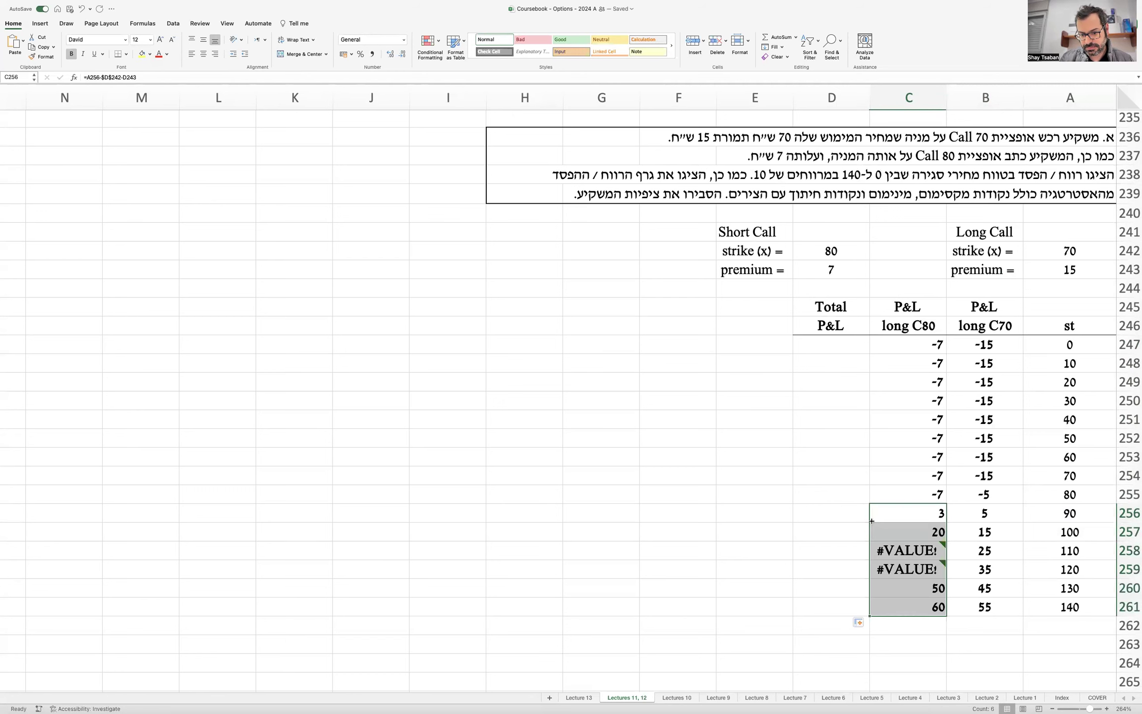
click(906, 513)
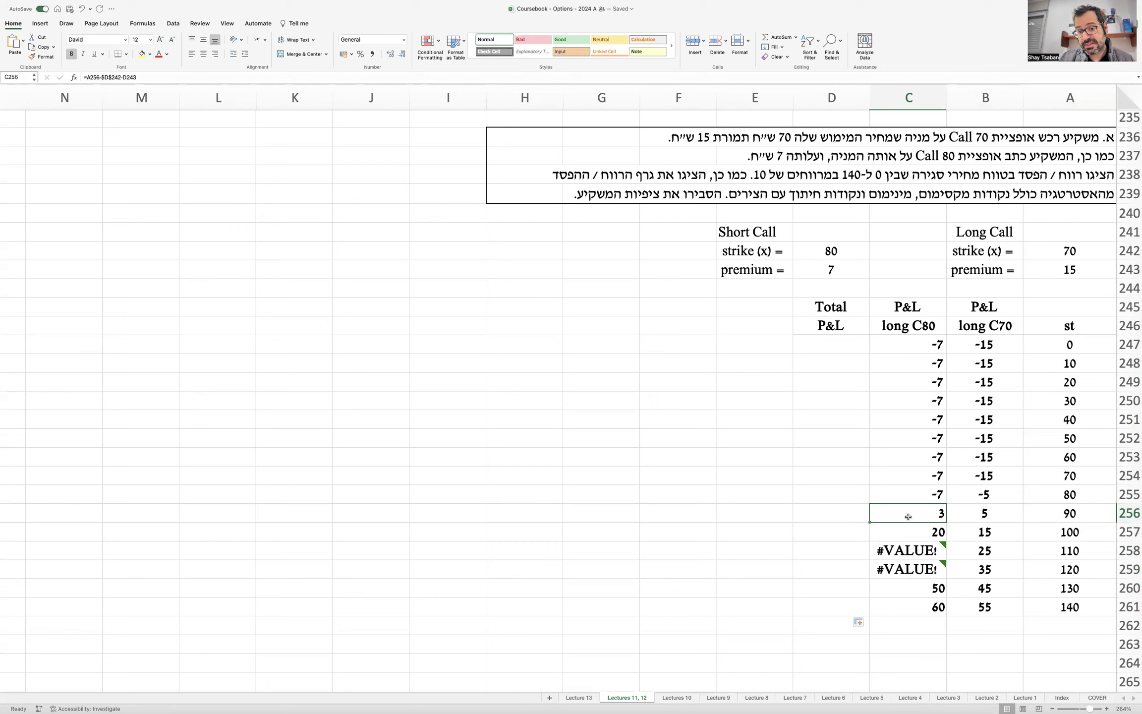
click(909, 531)
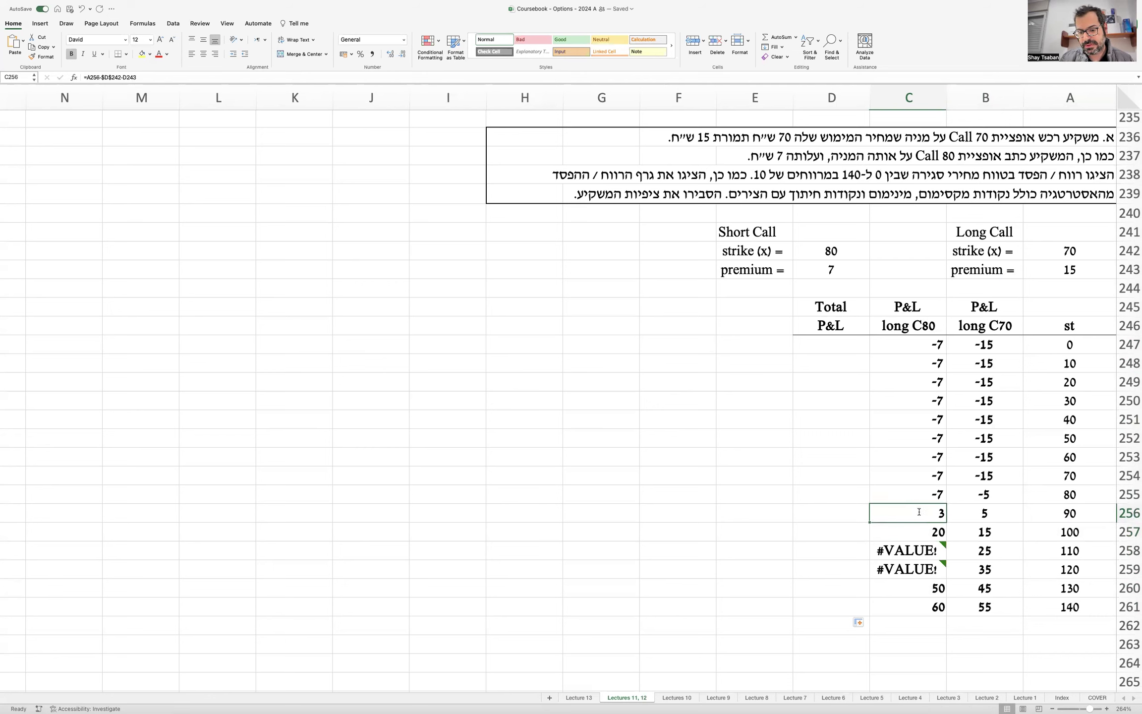
Make the premium reference in C256 absolute as $D$243, and refill the formula down to C261.
double_click(918, 513)
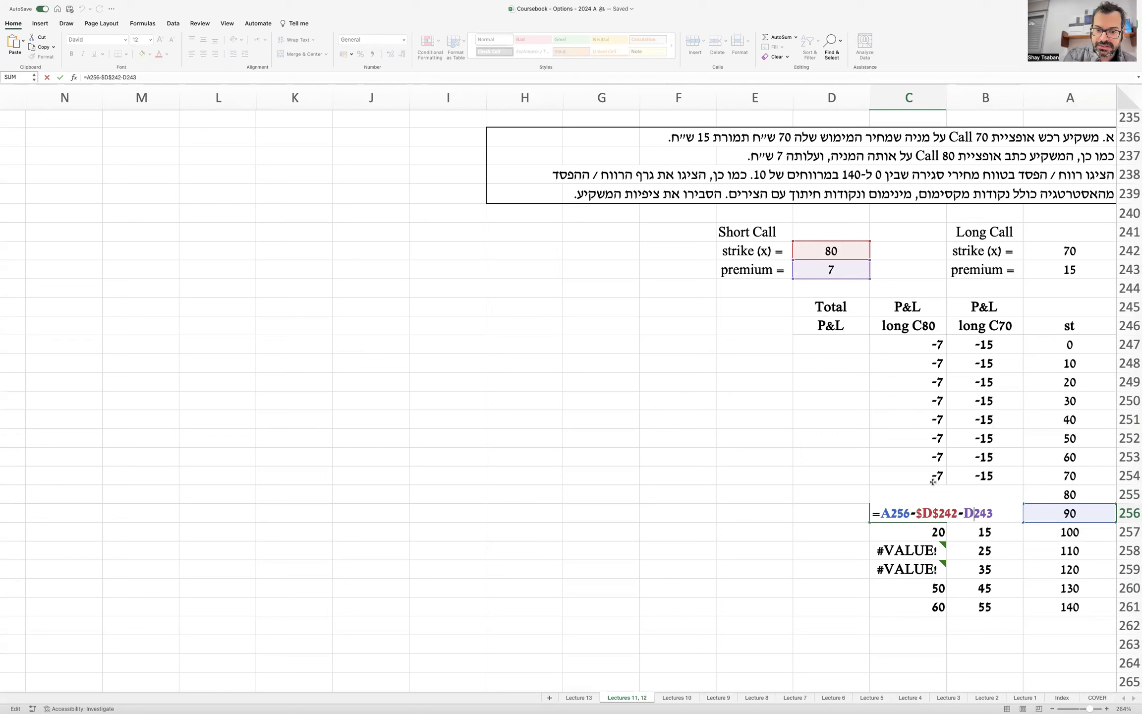
key(F4)
key(Return)
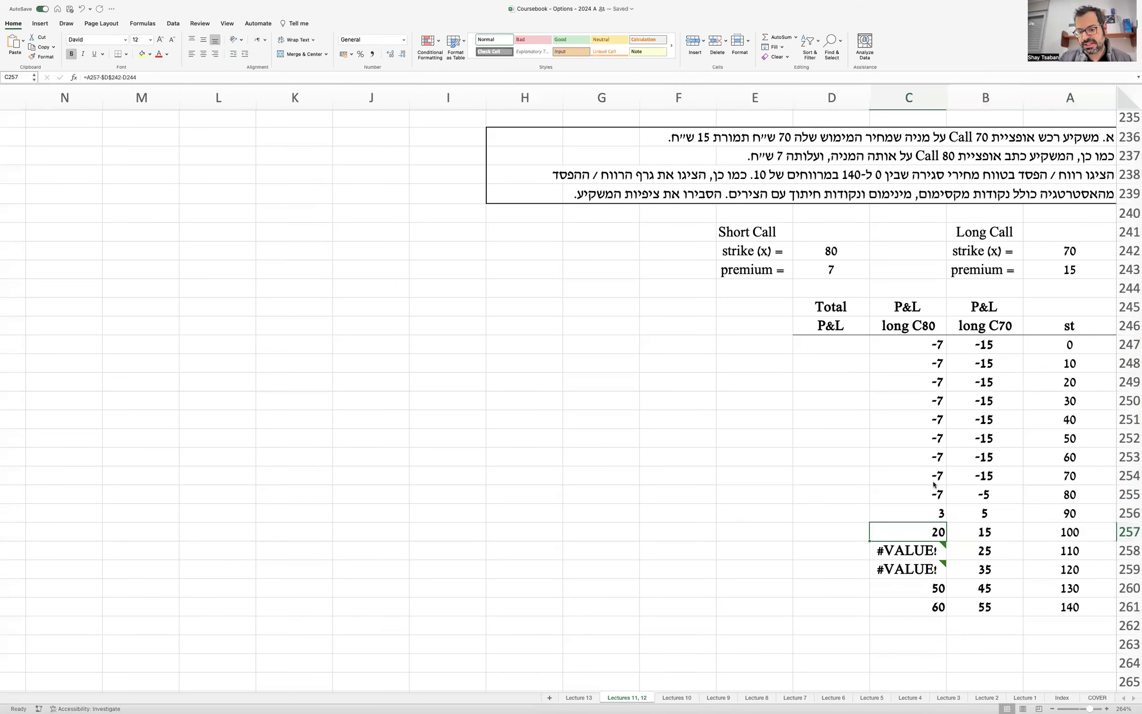
click(922, 508)
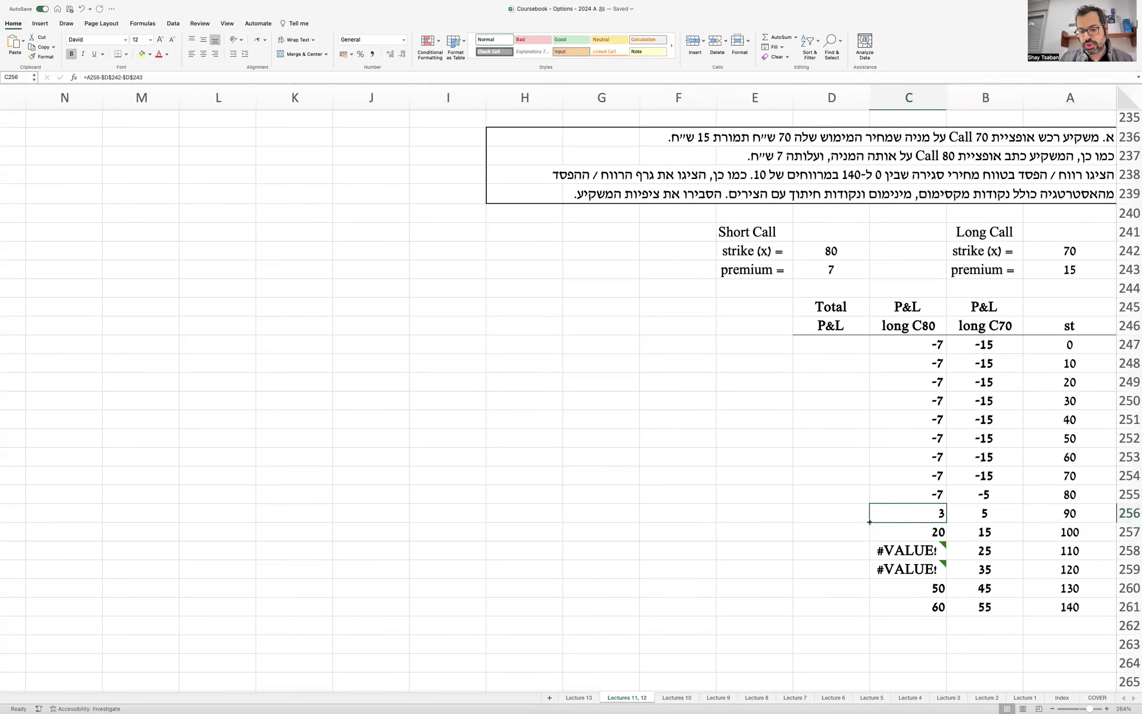
drag(869, 522, 869, 616)
click(1068, 533)
click(931, 527)
click(1057, 550)
click(918, 546)
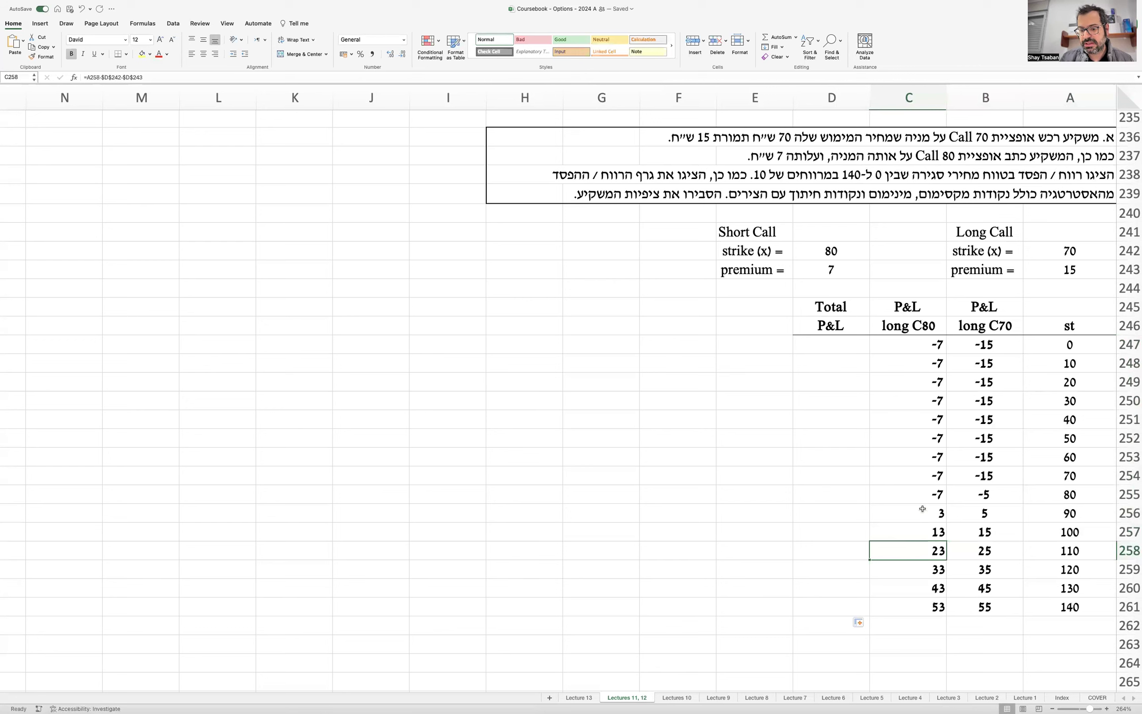
Centre the C80 P&L values in C247:C261.
click(923, 346)
key(super+shift+Down)
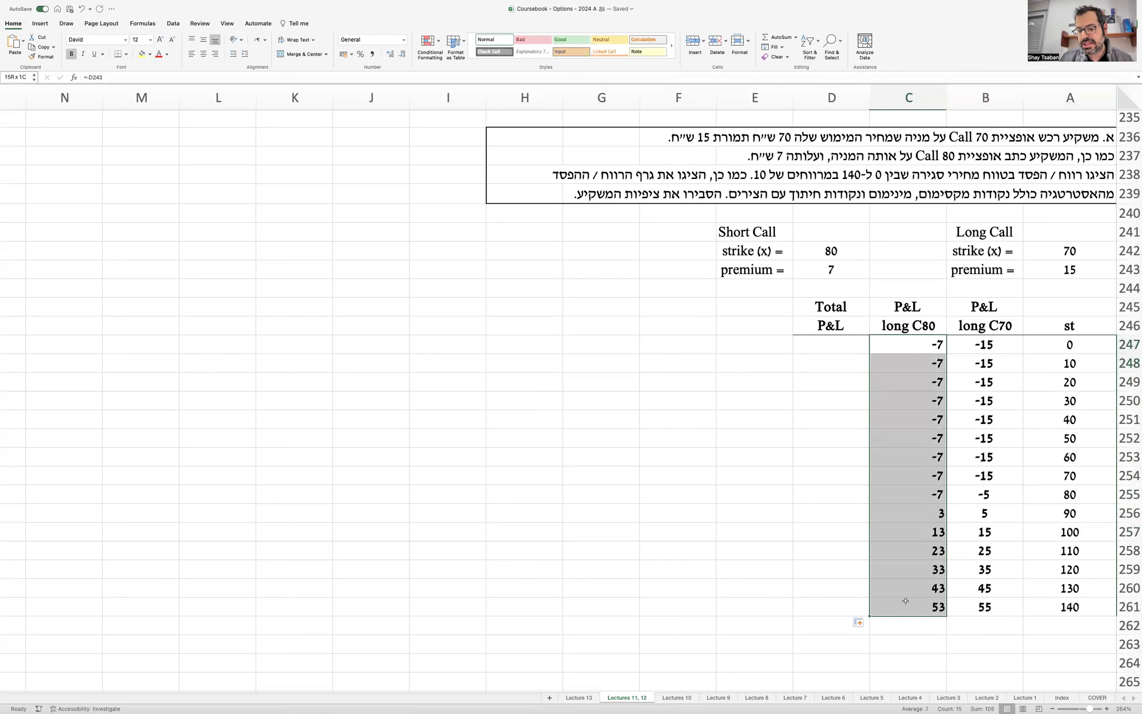
click(204, 54)
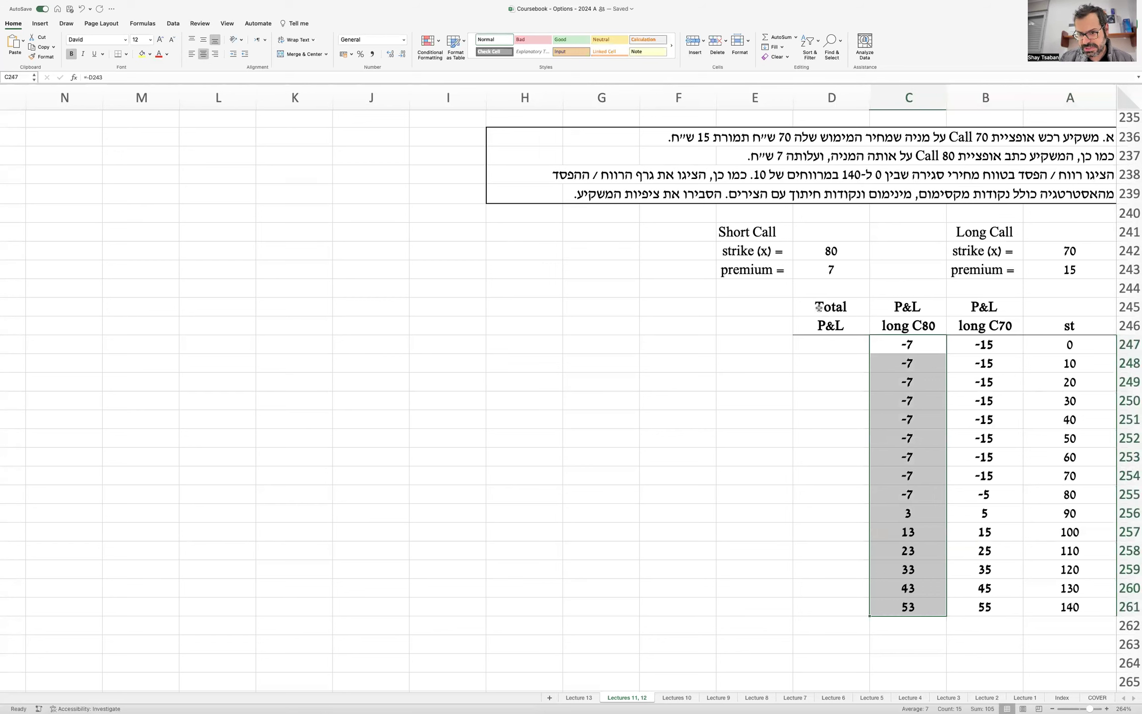
Change the column header in C246 to "short C80".
double_click(887, 326)
double_click(888, 325)
text(short)
key(Return)
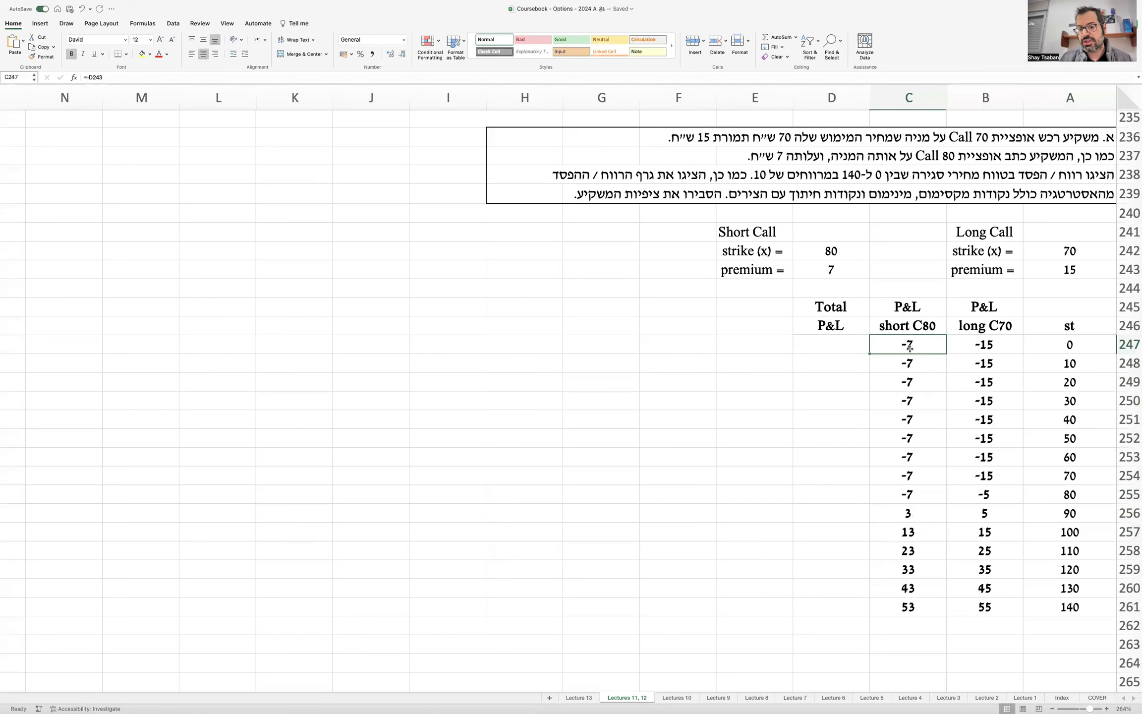
Remove the minus sign from the C247 formula so it reads =D243 for the short call's premium income.
drag(885, 344, 897, 603)
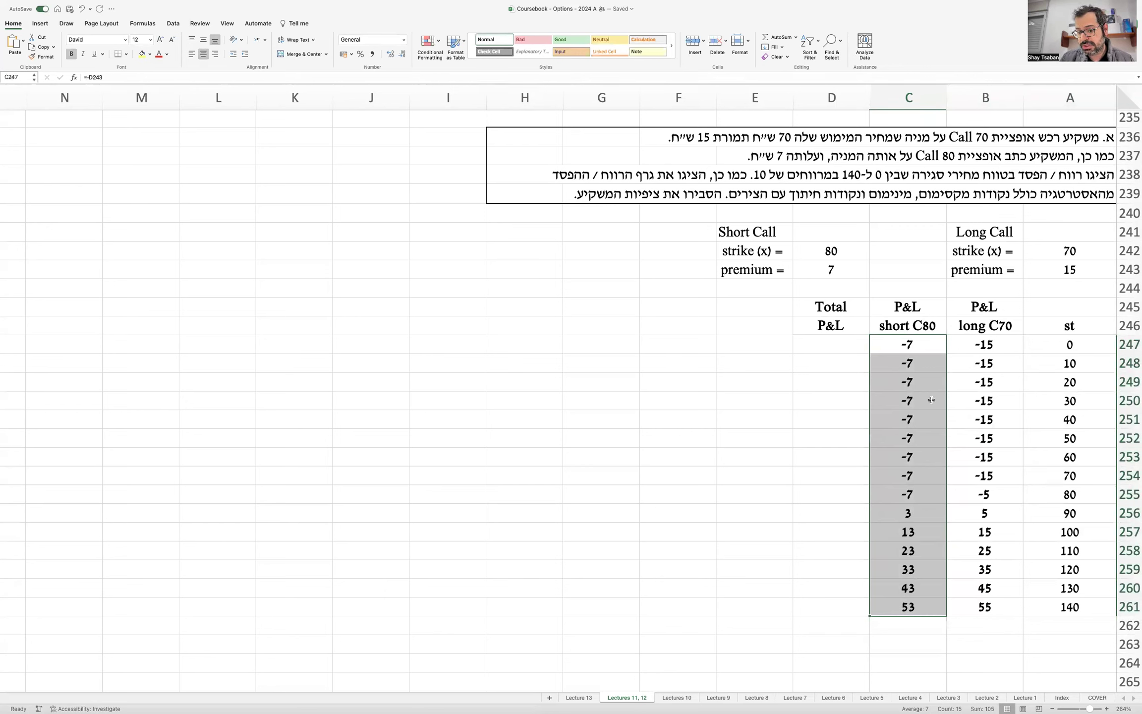
double_click(894, 345)
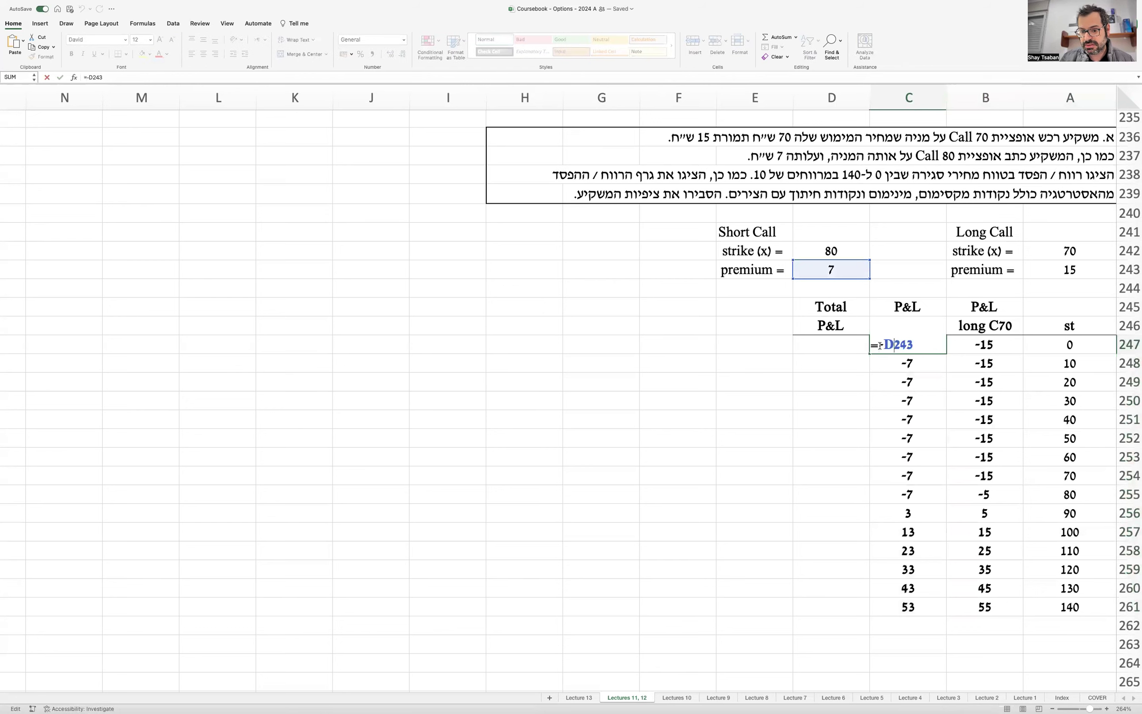
key(BackSpace)
key(Return)
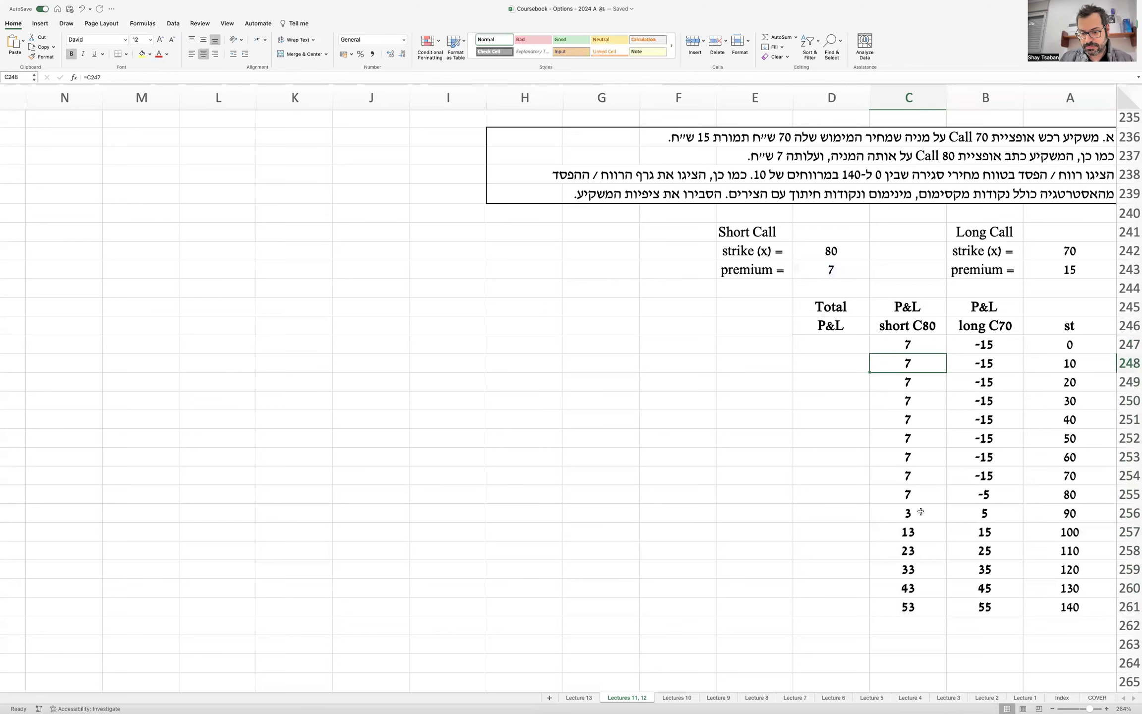
Negate the short call formula in C256 to read =-(A256-$D$242-$D$243), and refill it down to C261.
drag(895, 512, 889, 613)
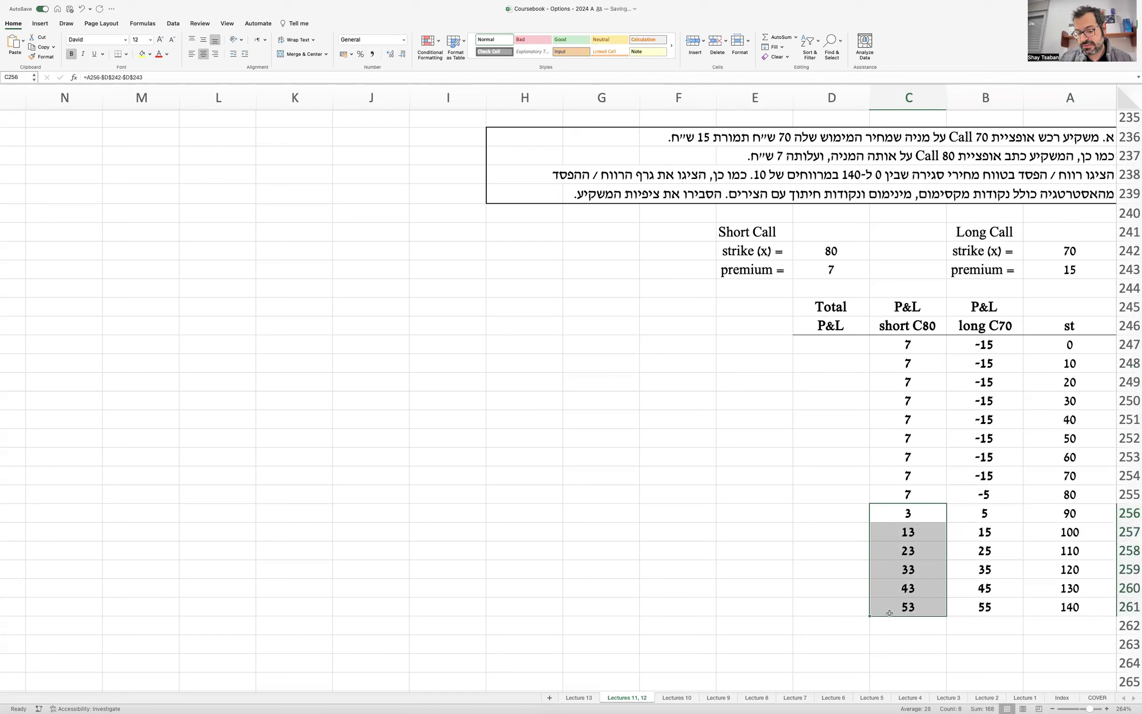
double_click(886, 510)
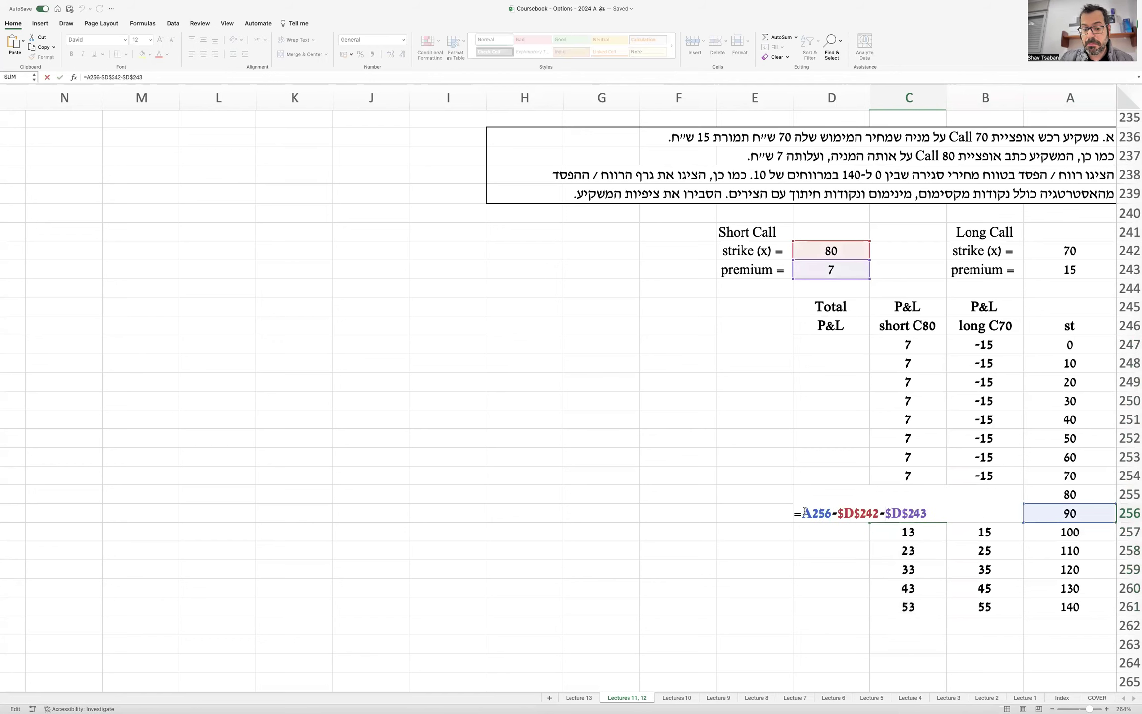
text(-()
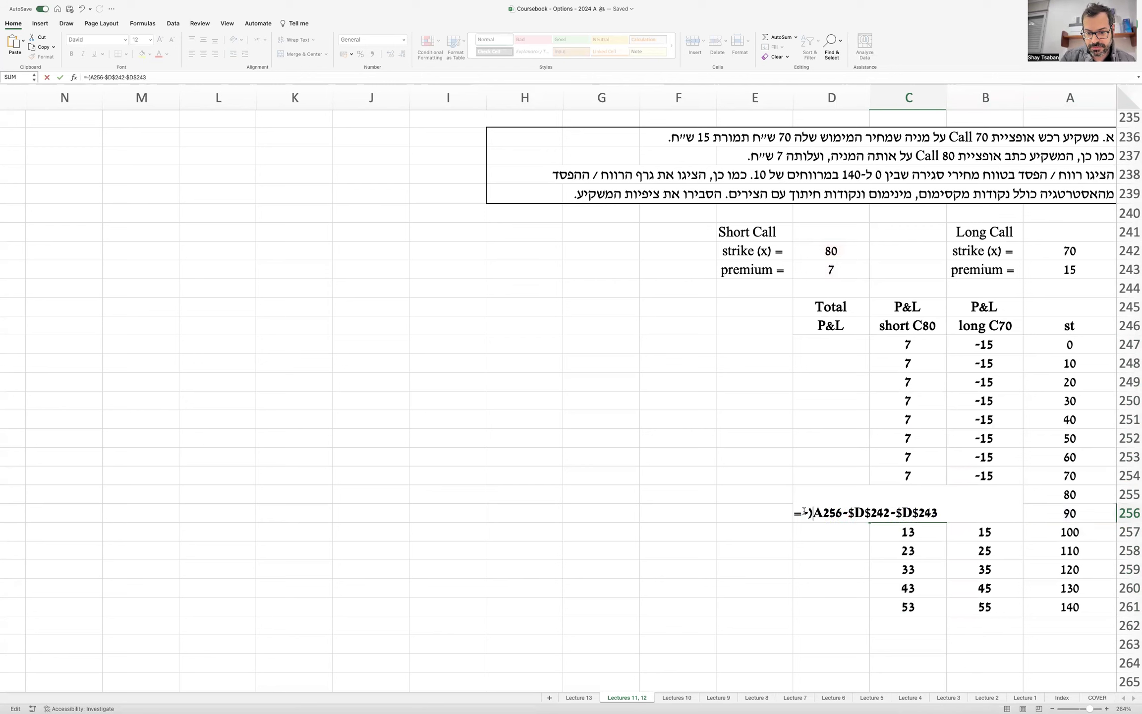
key(Return)
click(934, 517)
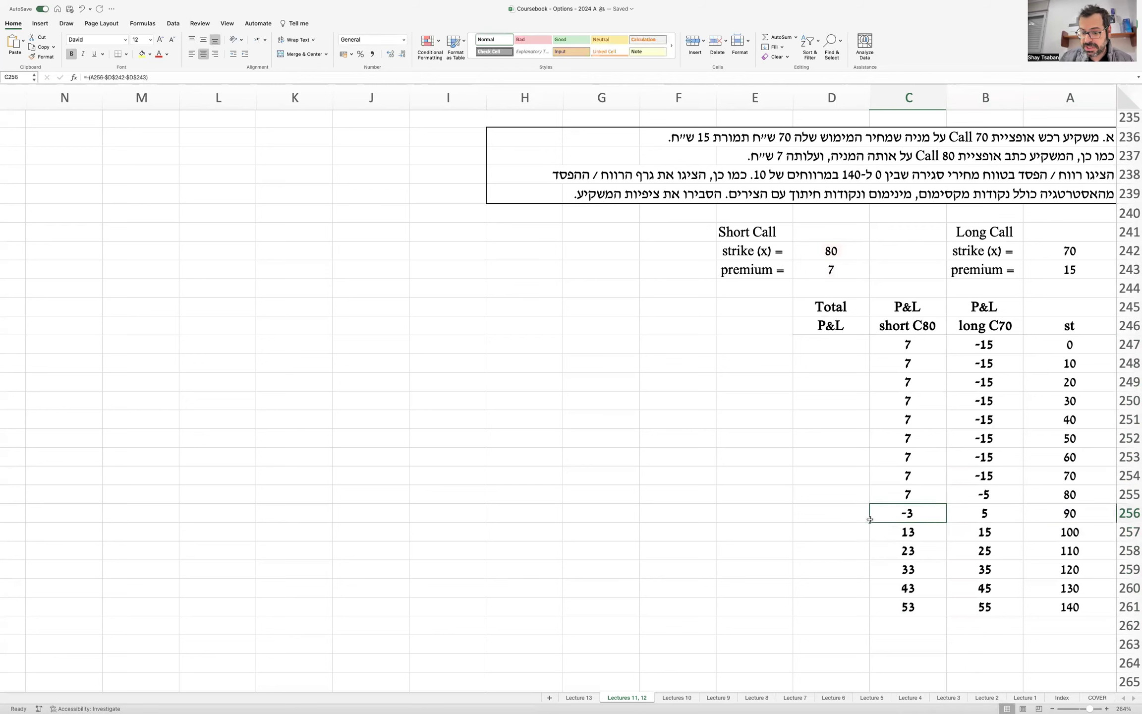
drag(870, 522, 885, 609)
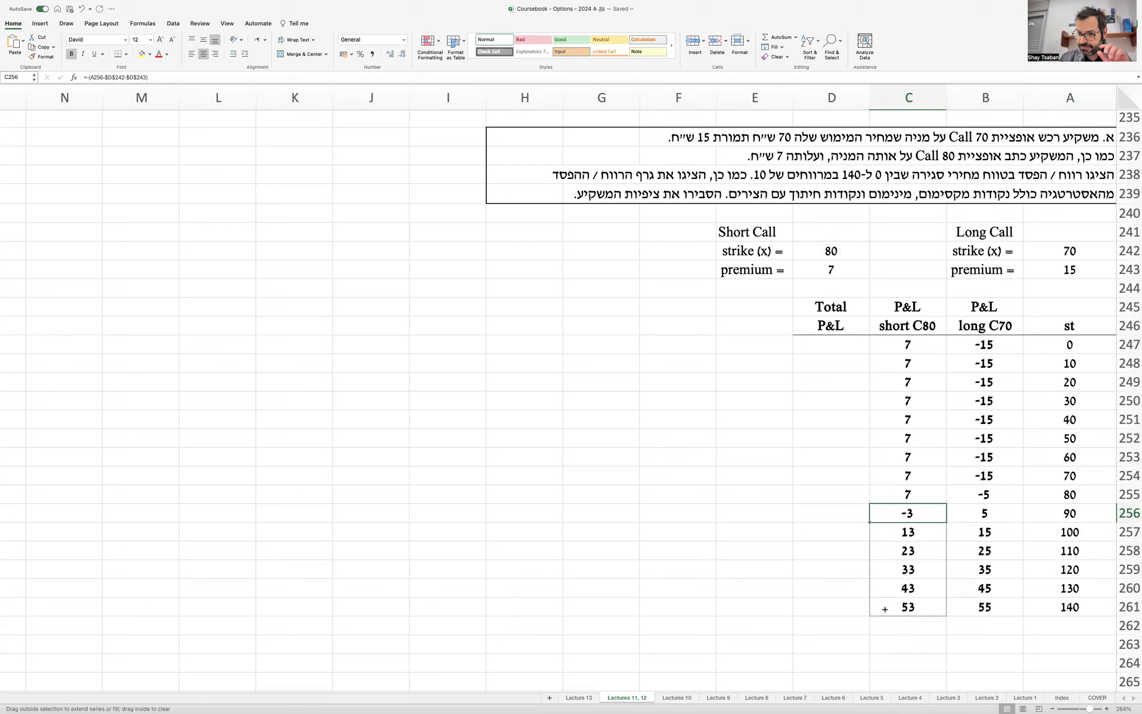
drag(885, 609, 885, 609)
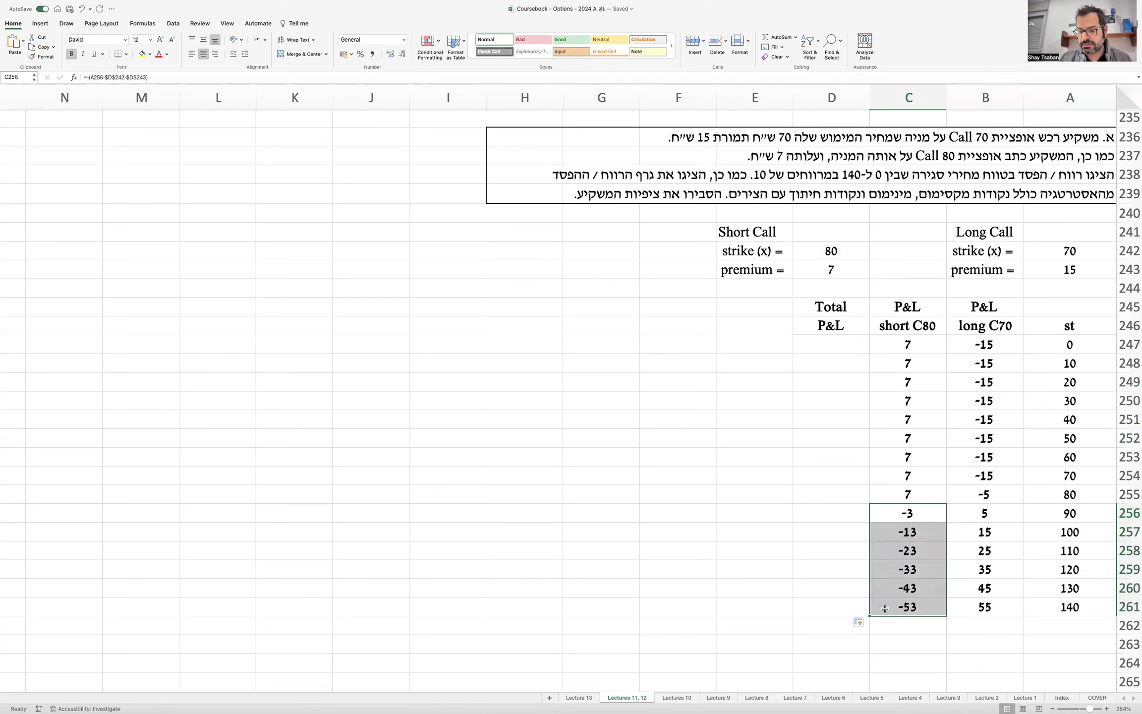
Enter =B247+C247 in D247 to add the long and short call results into the total P&L.
click(839, 511)
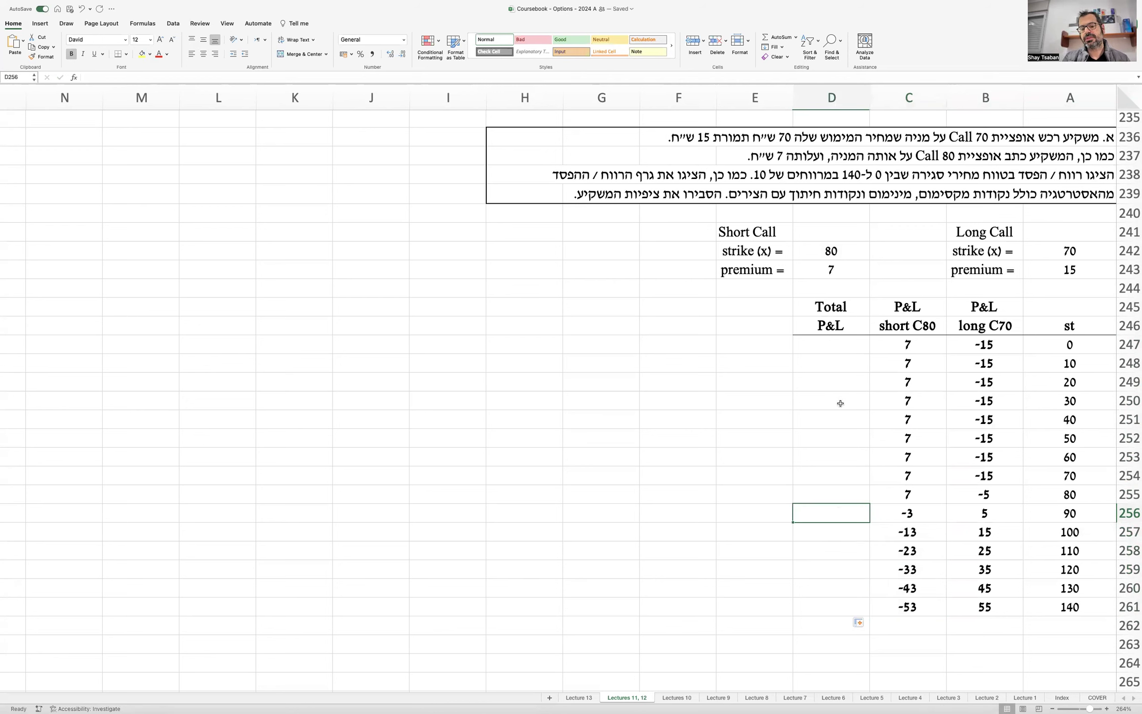
click(834, 347)
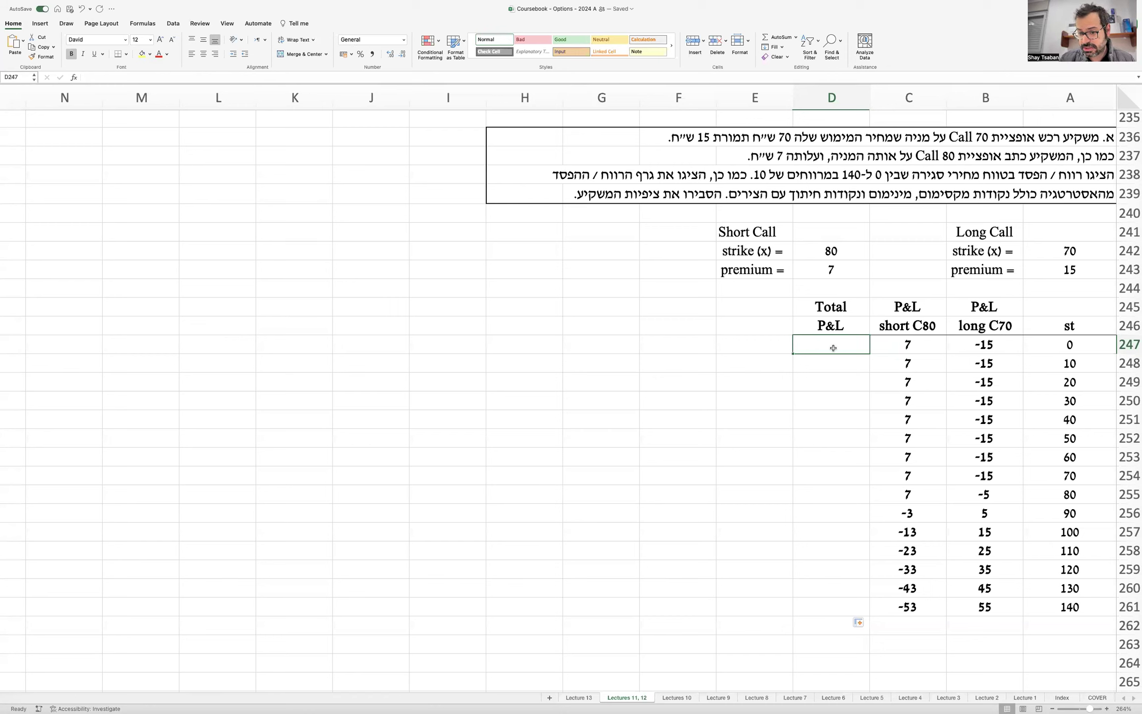
text(=)
key(Left)
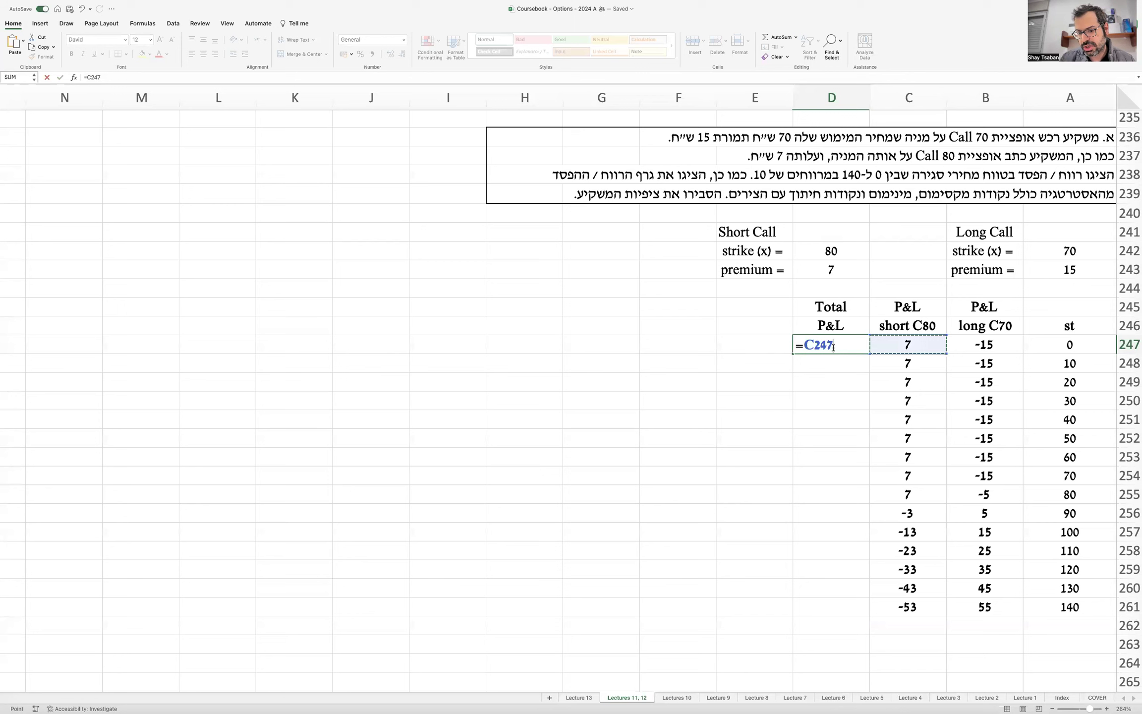
key(Left)
text(+)
key(Left)
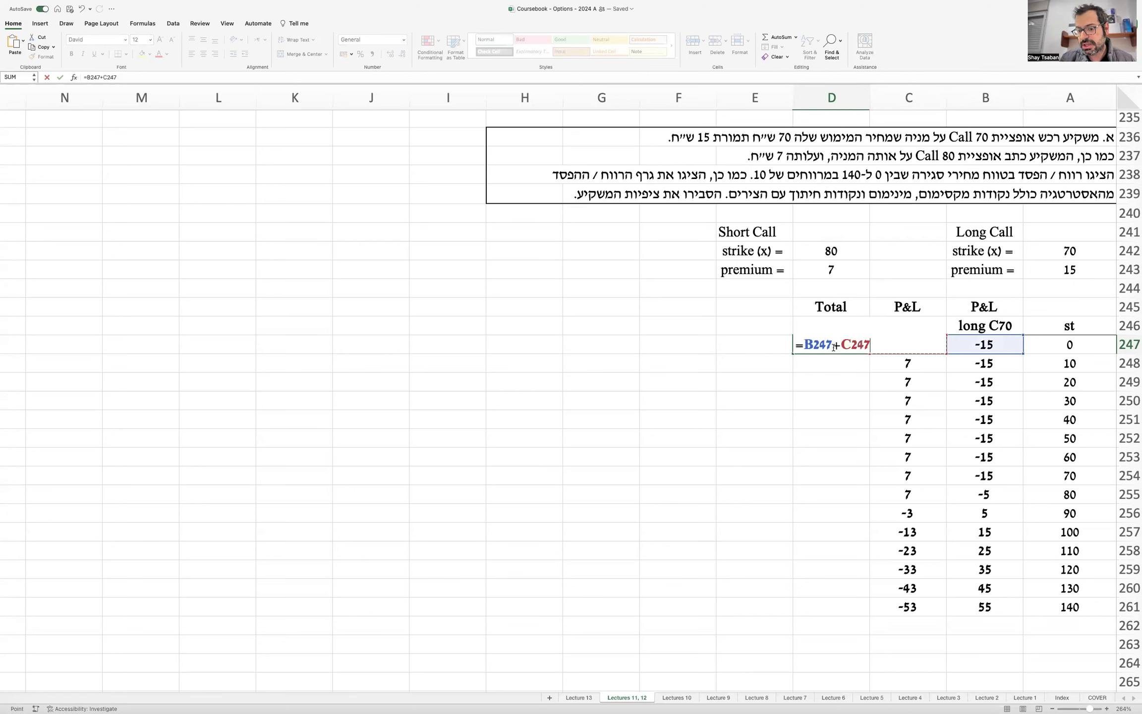
key(Return)
Fill the total P&L formula from D247 down to D261 and centre the values.
click(826, 344)
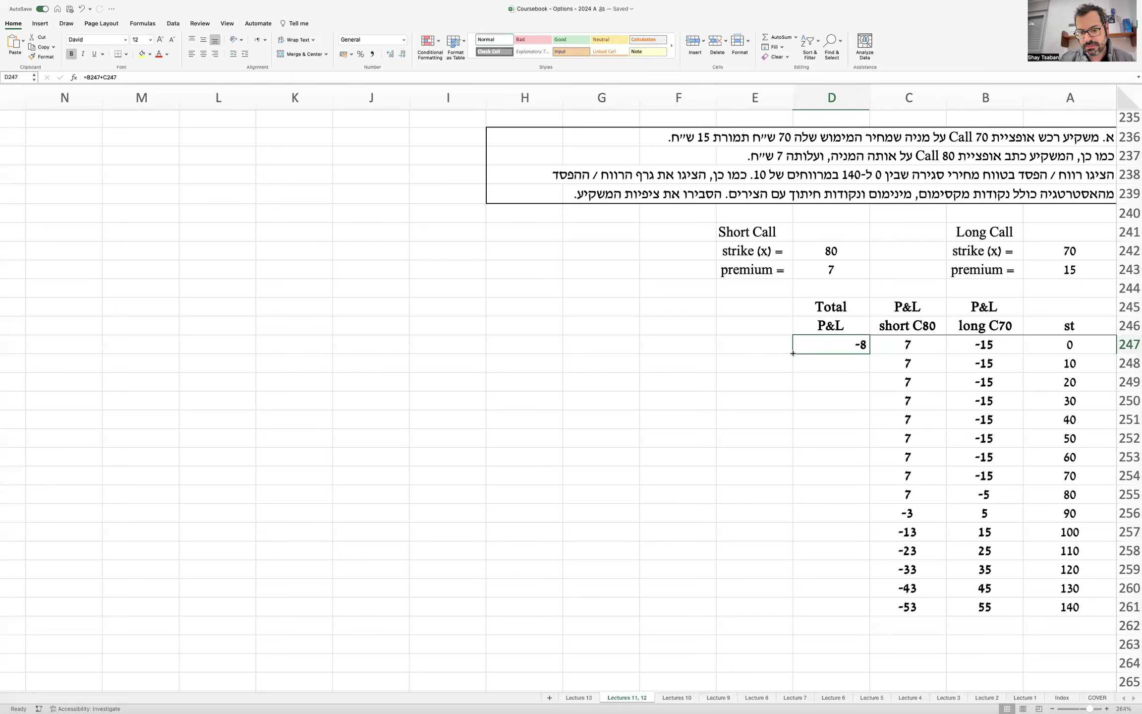
double_click(792, 353)
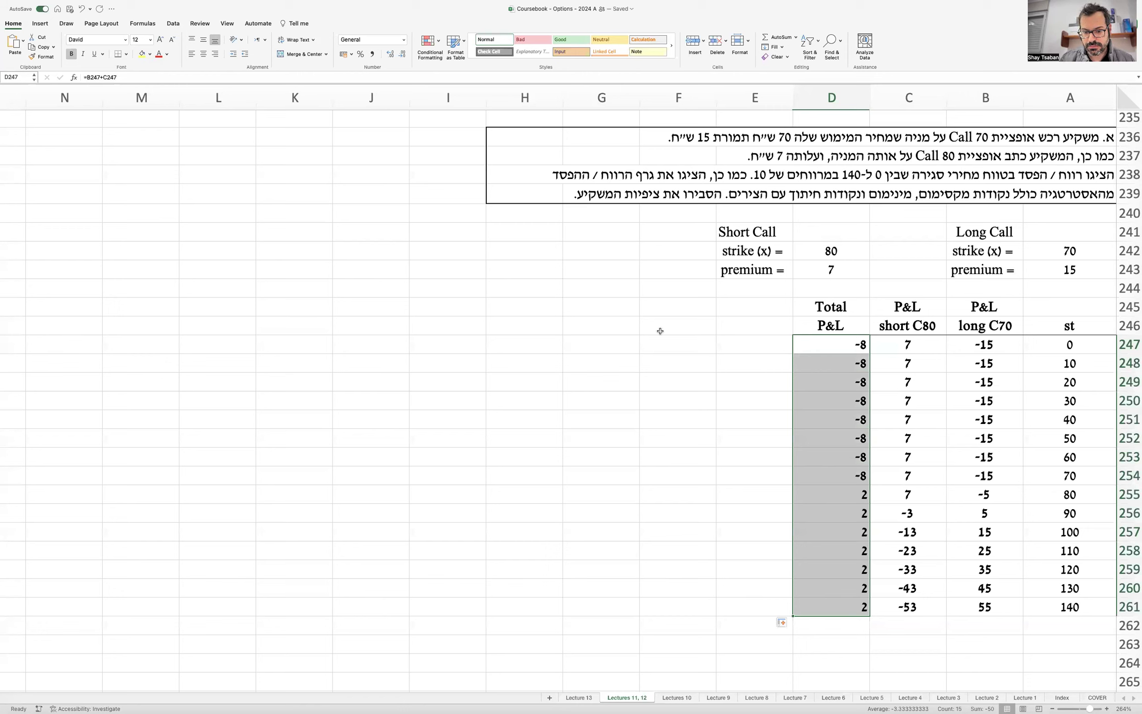
click(203, 55)
click(581, 324)
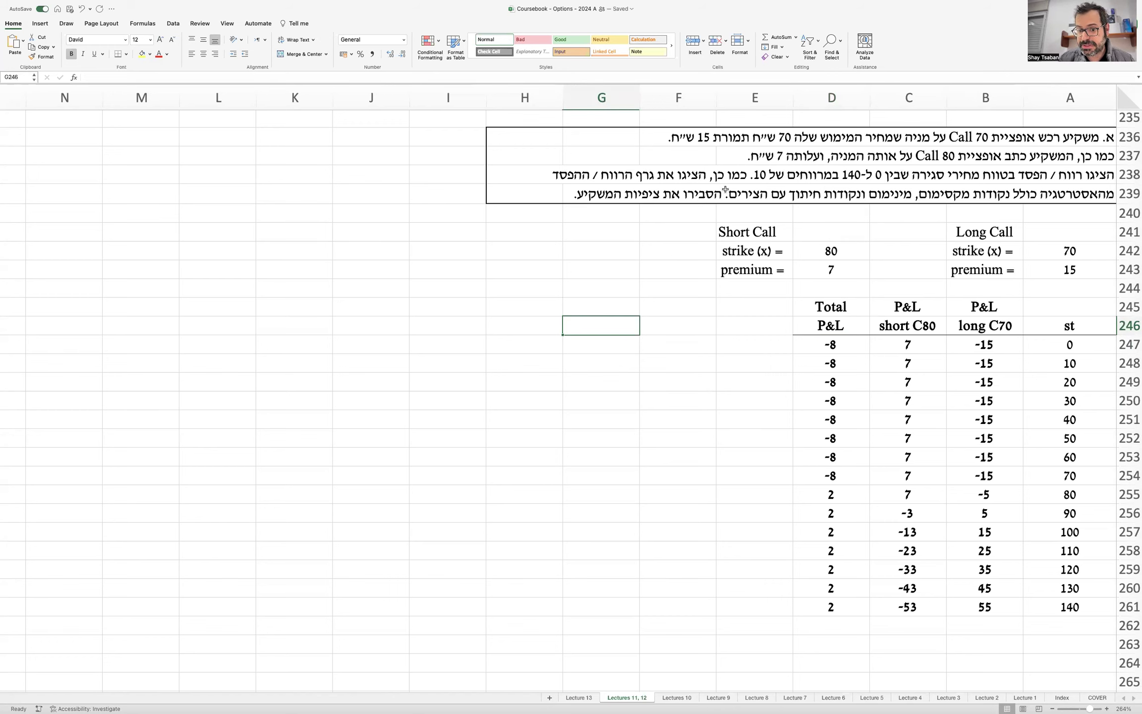
click(653, 386)
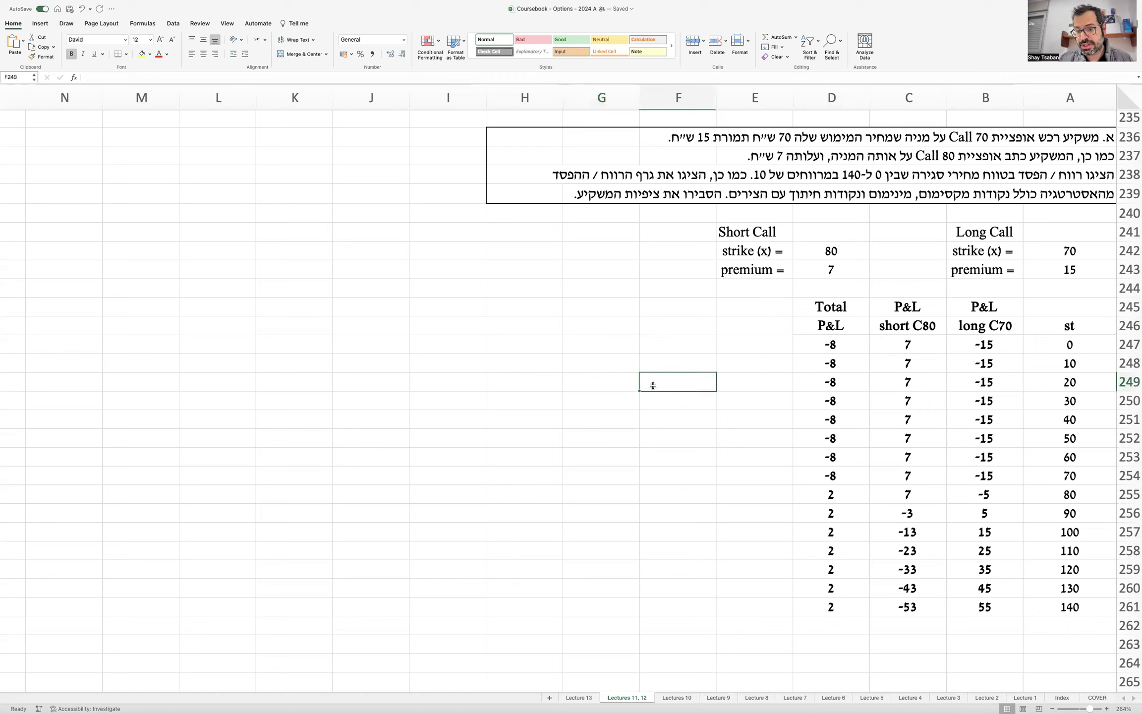
click(607, 418)
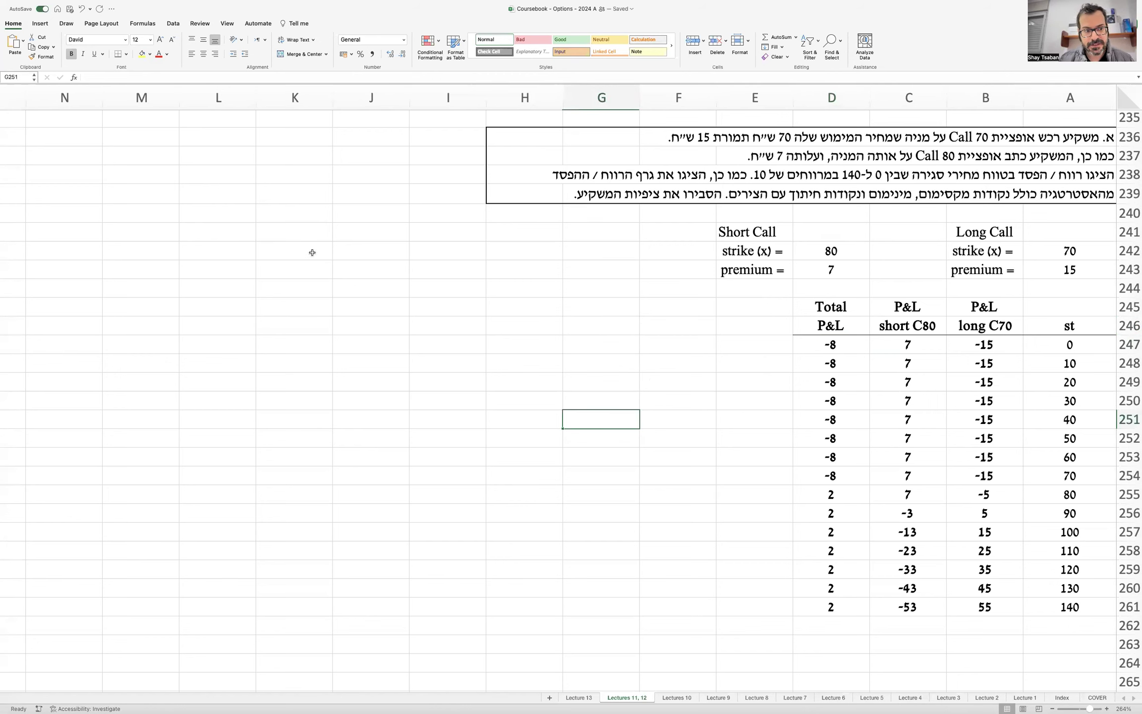
Draw a vertical line upward from row 261 to row 247 in column H, and style it as a thick black arrow.
click(40, 24)
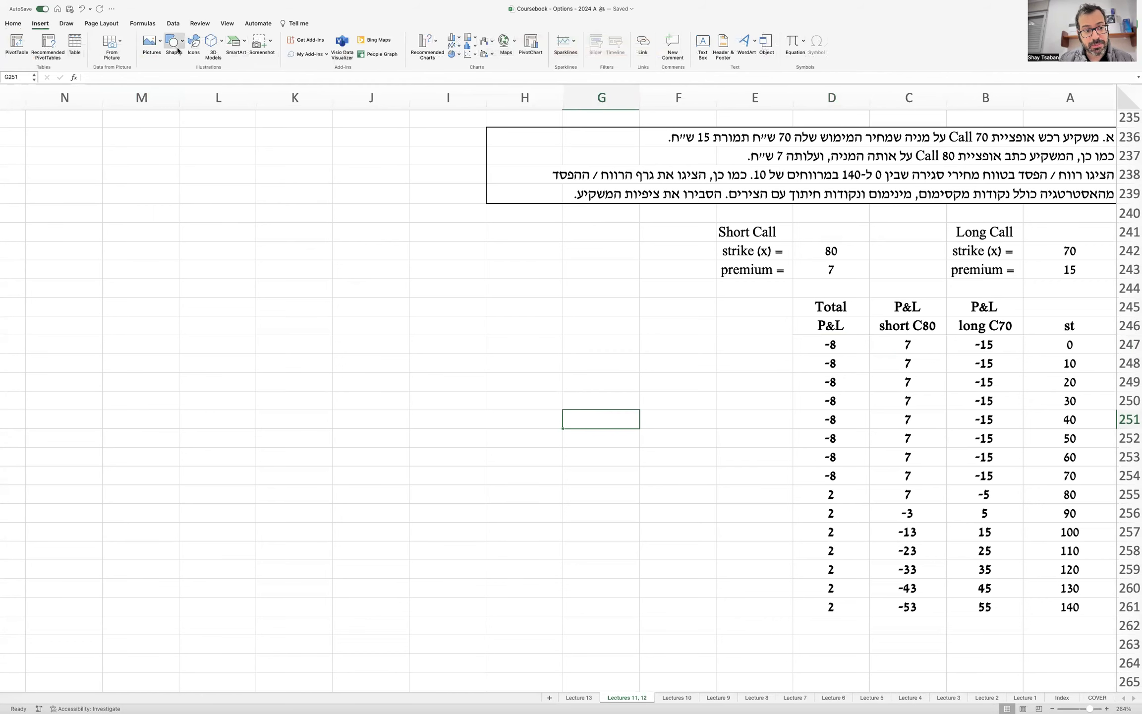
click(173, 43)
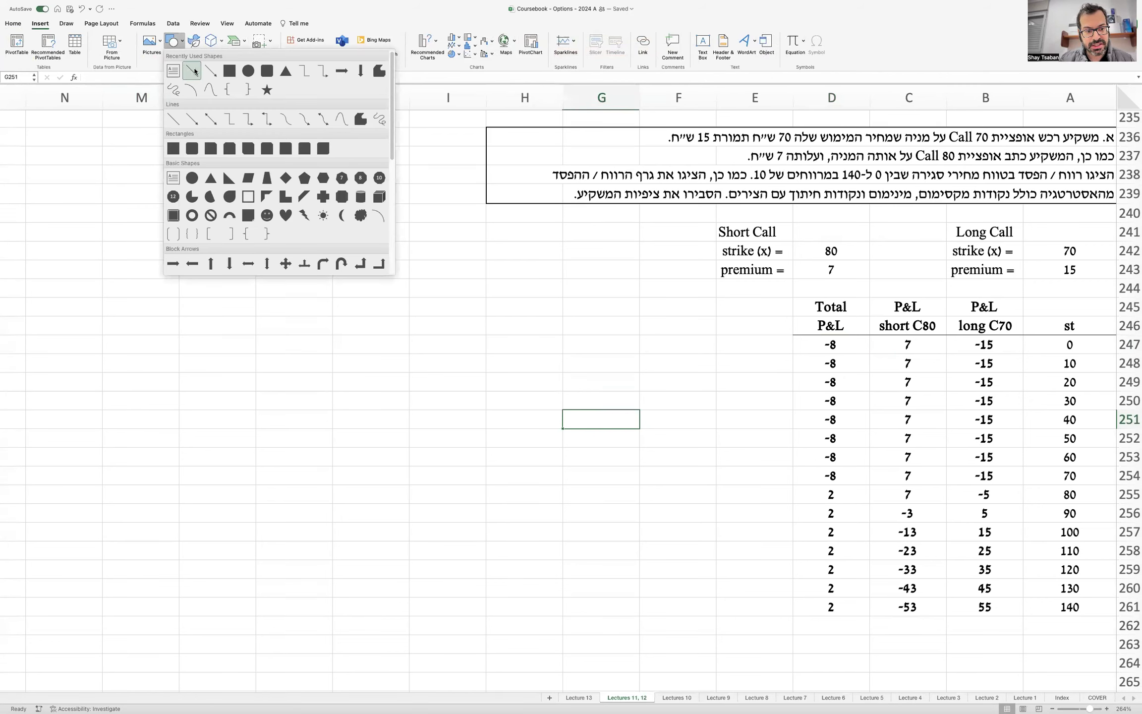
click(192, 70)
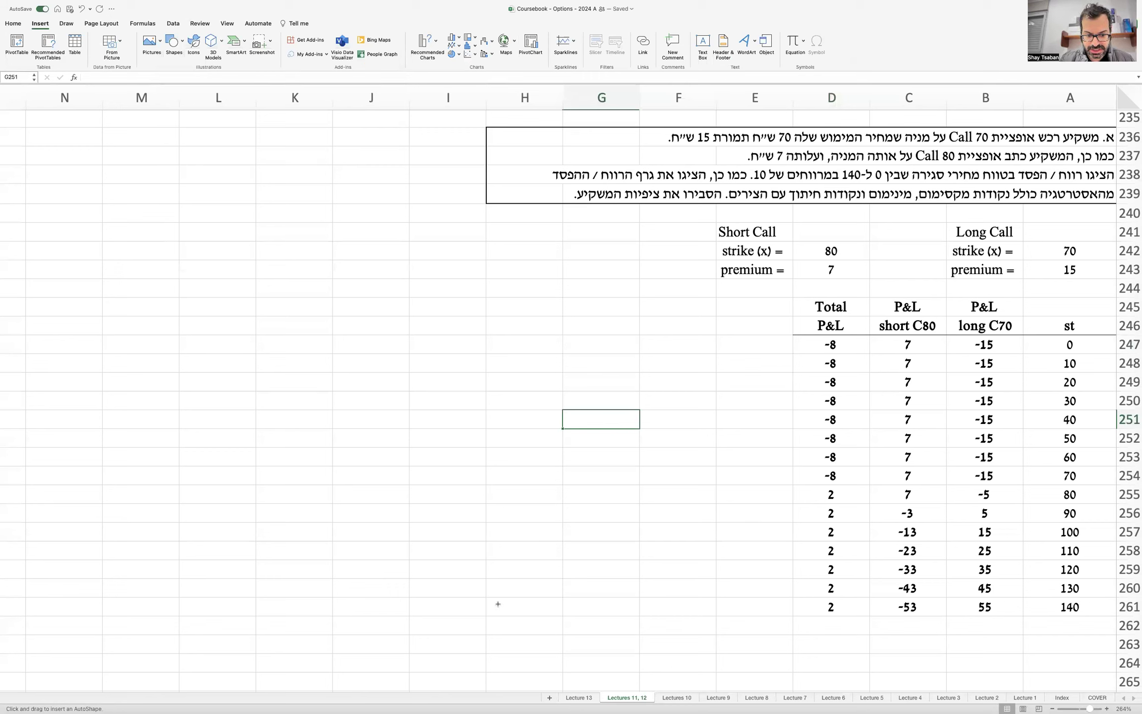
drag(498, 604, 497, 334)
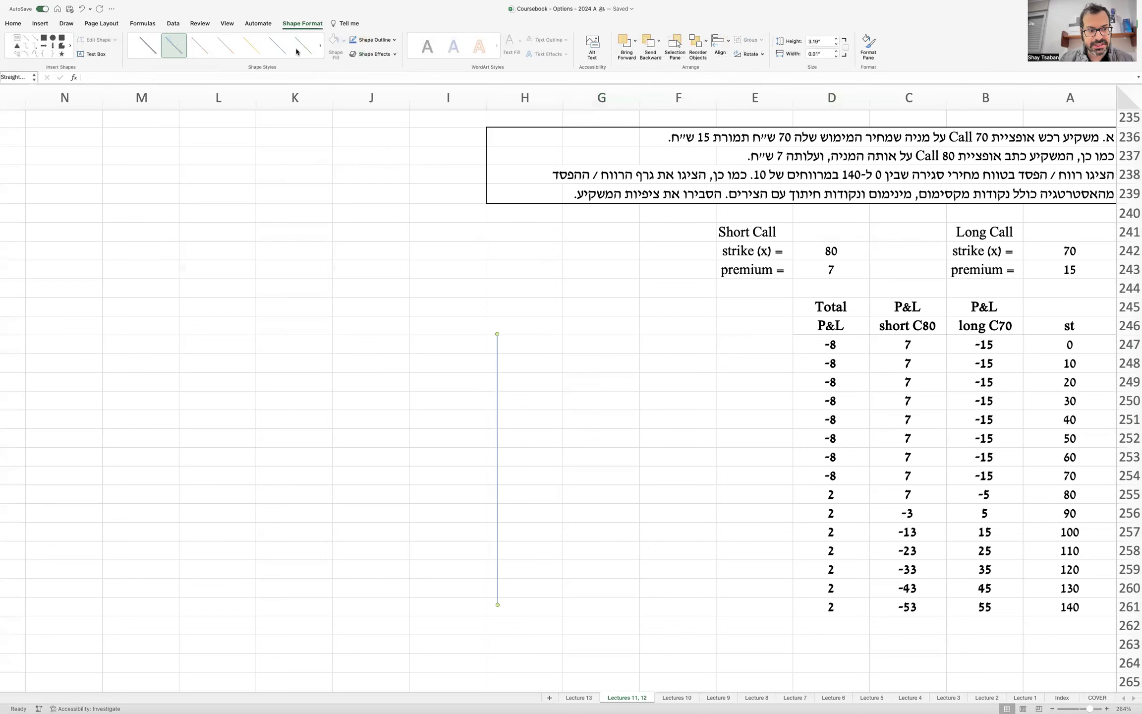
click(227, 61)
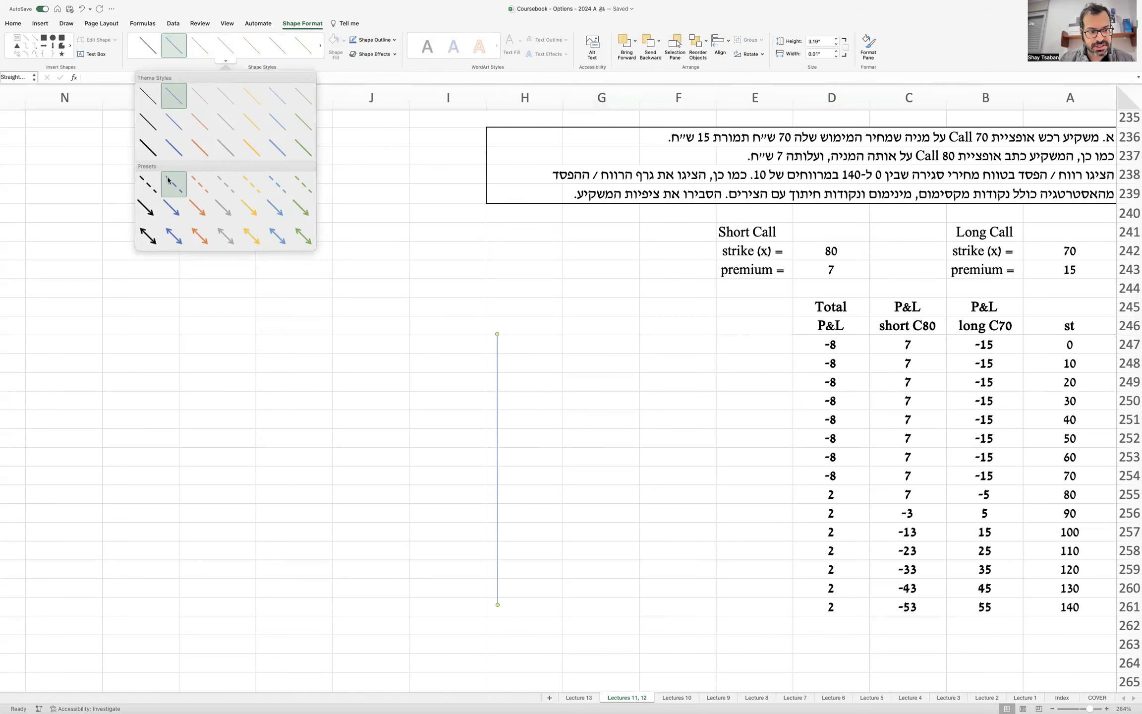
click(148, 208)
Enter the axis label "Total P&L" in H245 and move the vertical arrow beneath it.
click(511, 319)
key(Up)
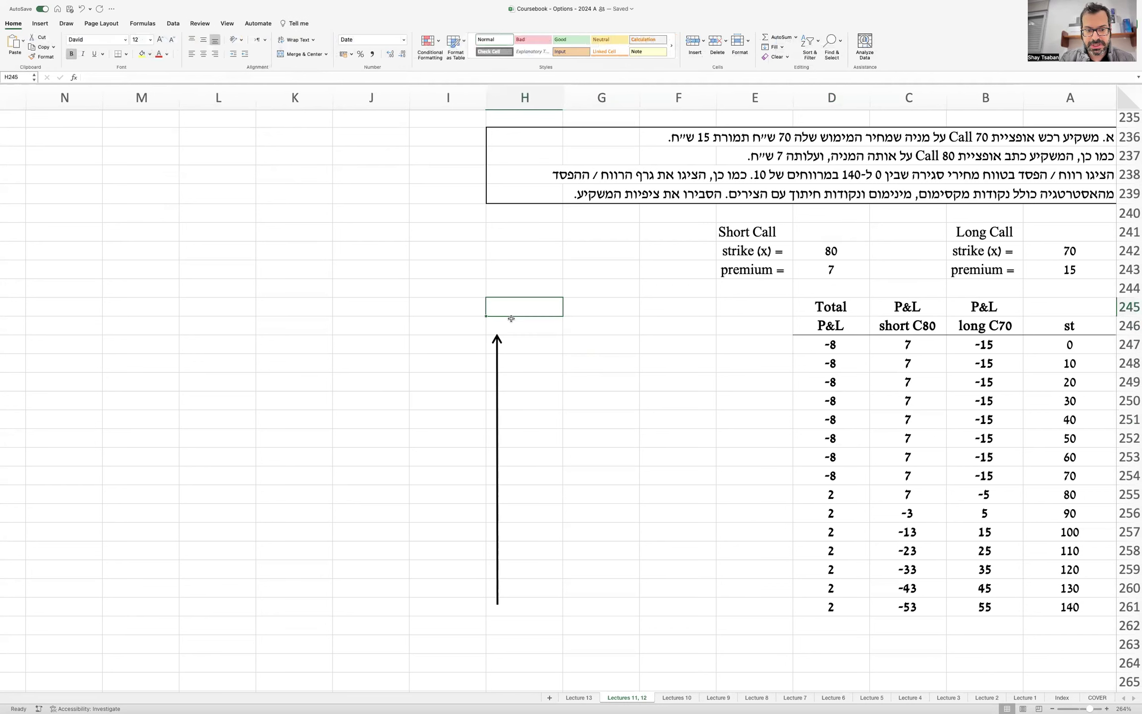
text(Total P&L)
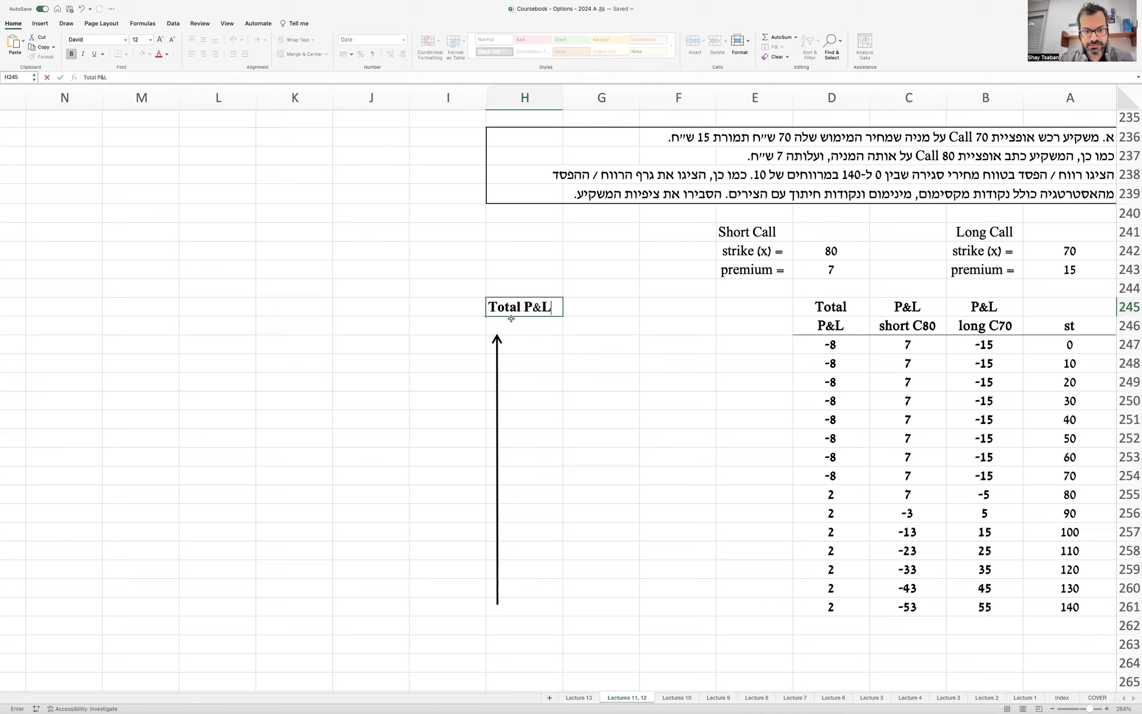
key(Return)
click(498, 376)
Duplicate the vertical arrow and reshape the copy into a horizontal axis pointing toward column E along row 256.
drag(498, 376, 652, 366)
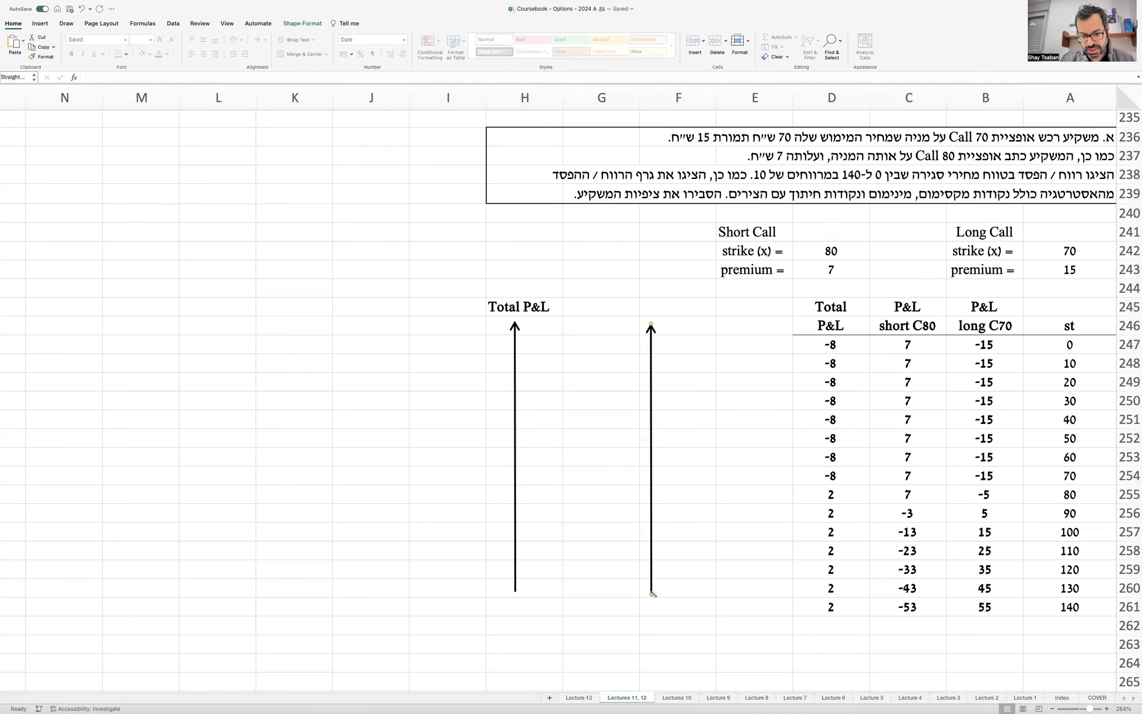
drag(653, 594, 491, 516)
drag(651, 324, 741, 516)
Label the horizontal axis "st" in E256, centre the label, and line the arrow up with it.
click(759, 516)
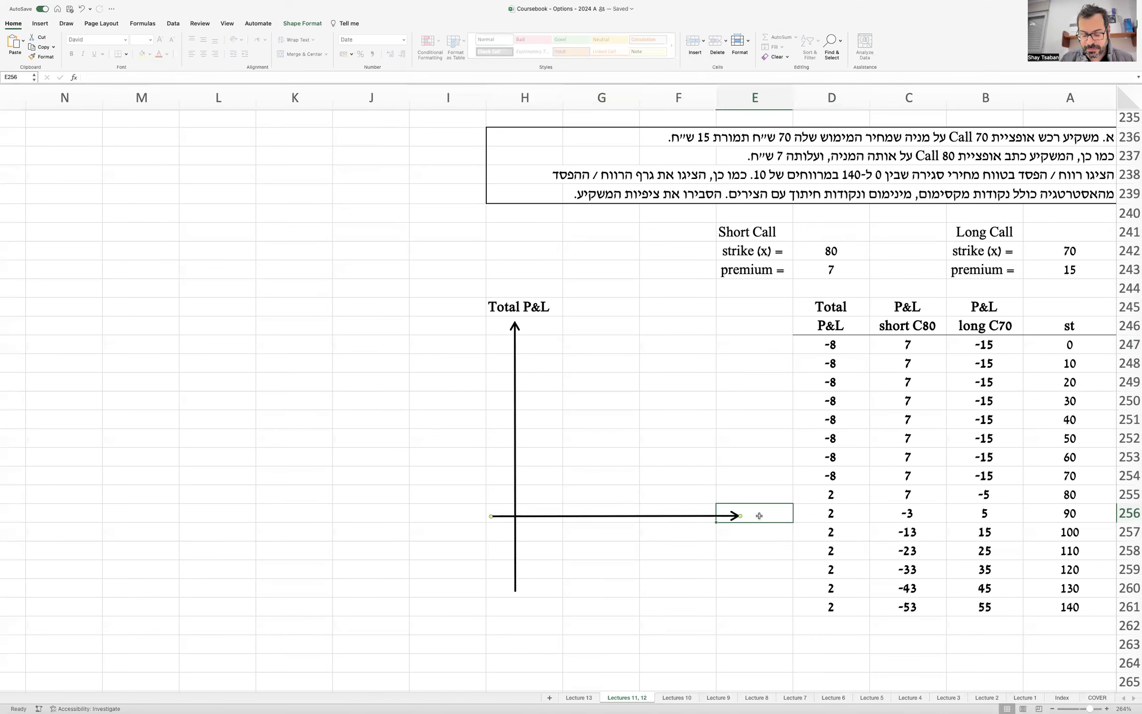
text(st)
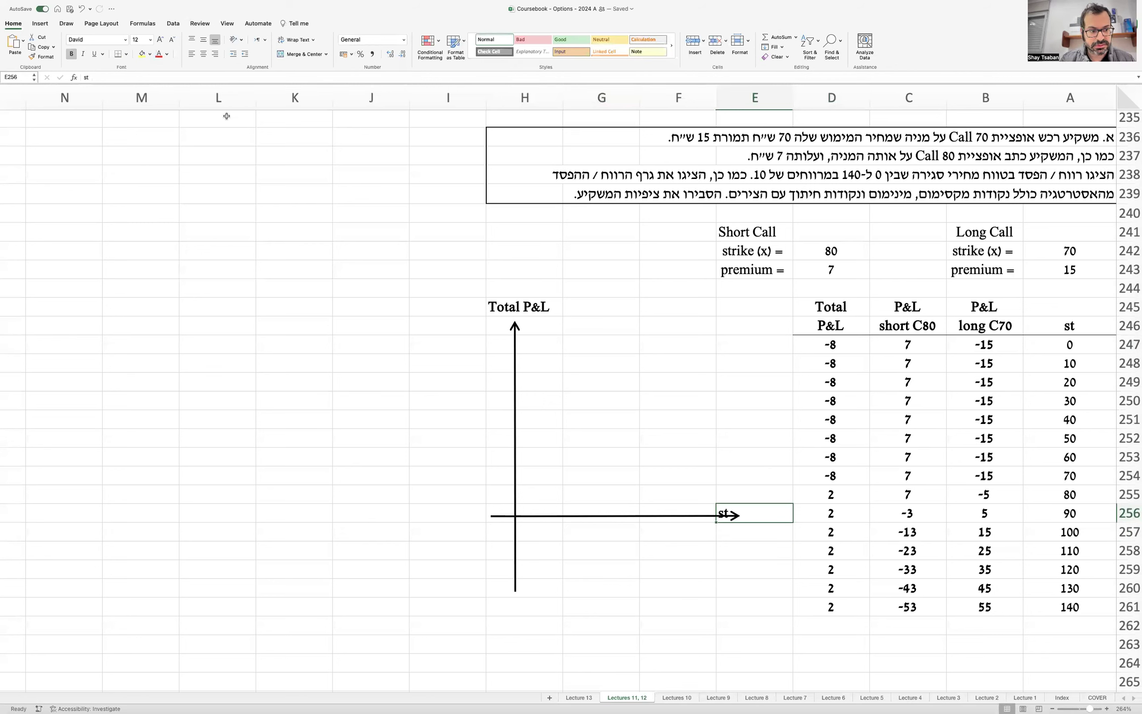
click(203, 53)
drag(643, 516, 643, 512)
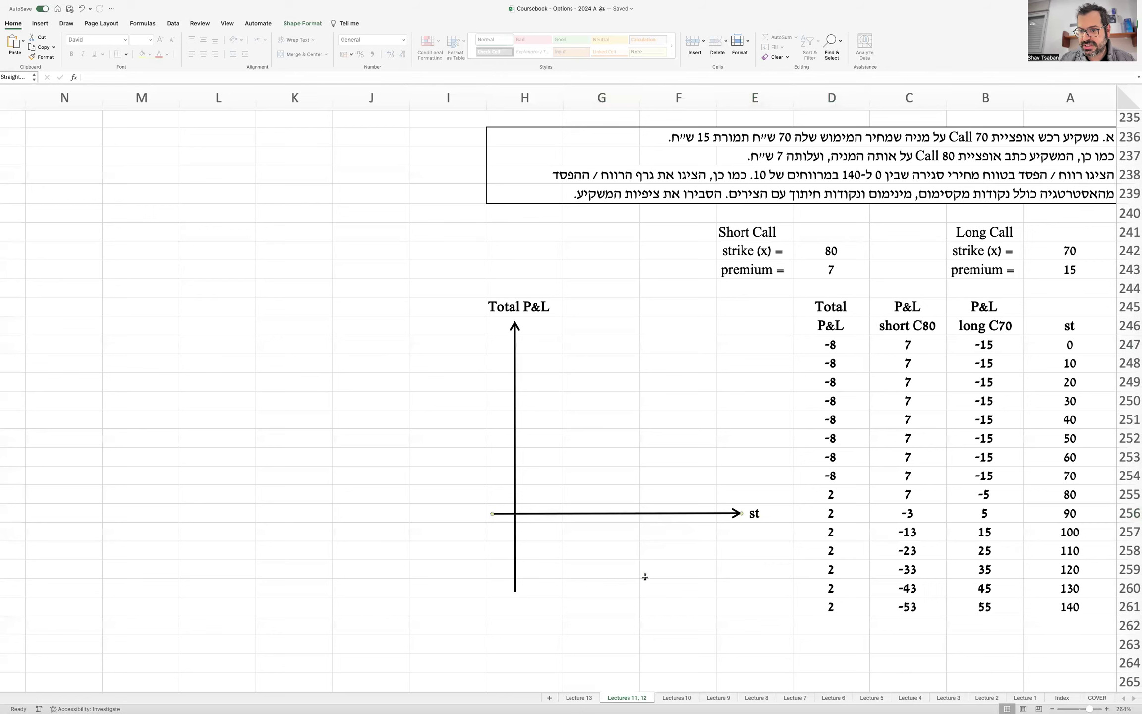
click(643, 575)
click(447, 396)
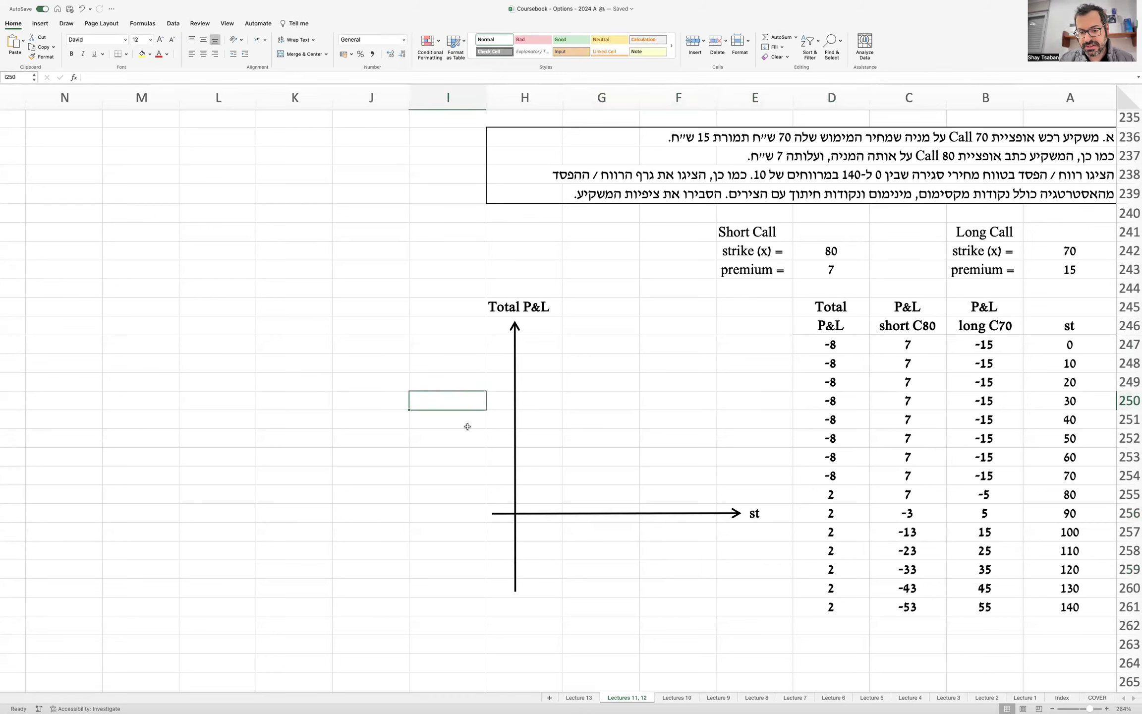
drag(846, 351, 836, 478)
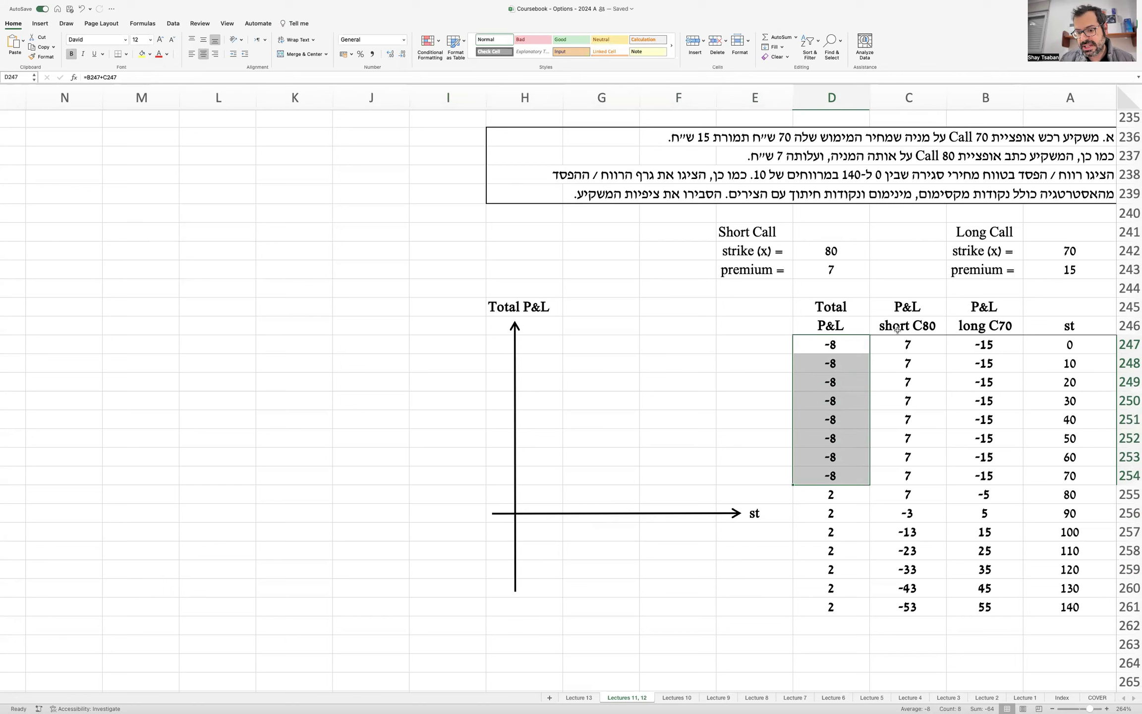
click(968, 347)
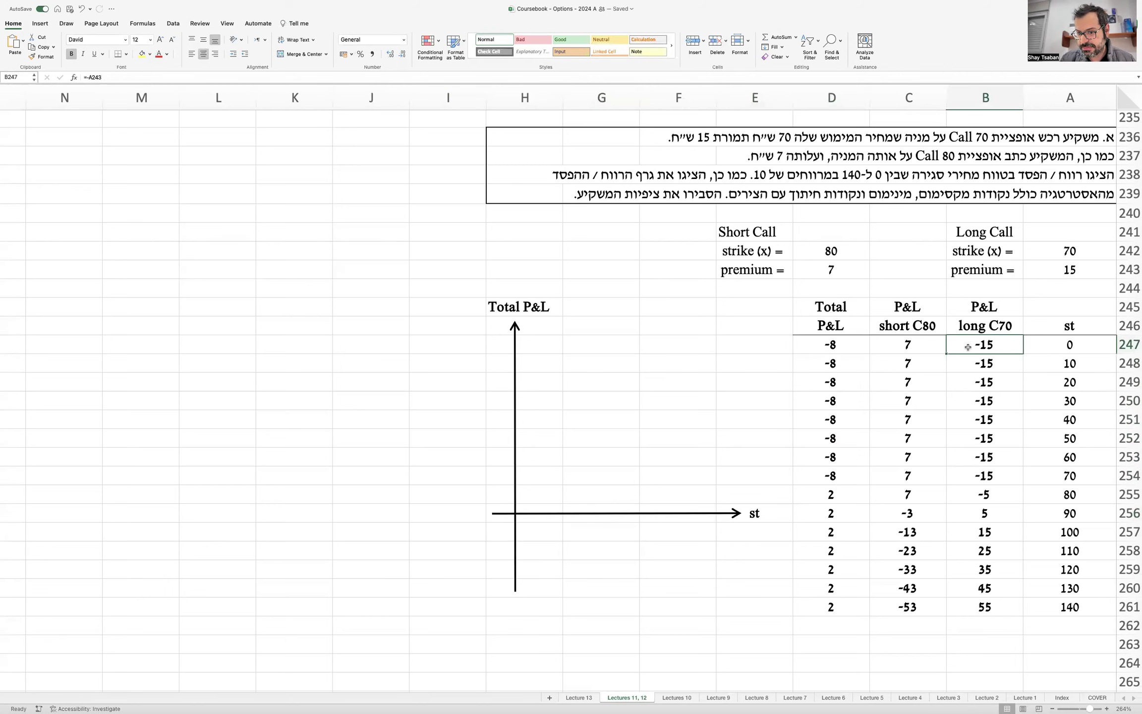
click(907, 345)
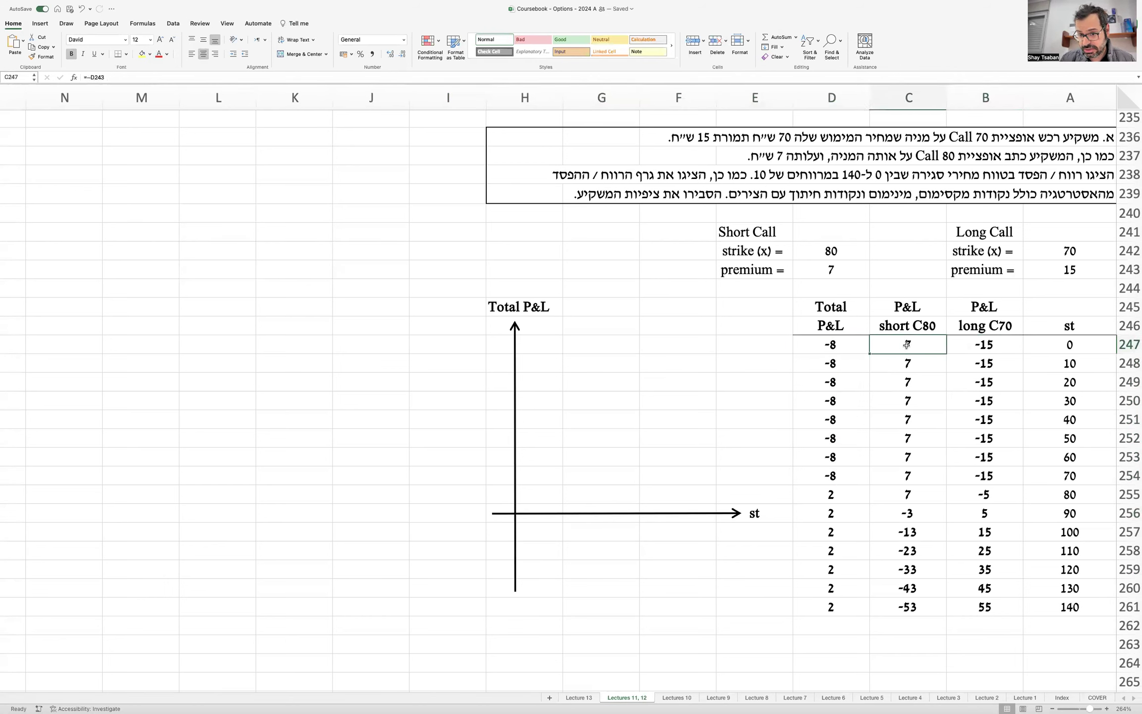
drag(837, 345, 829, 477)
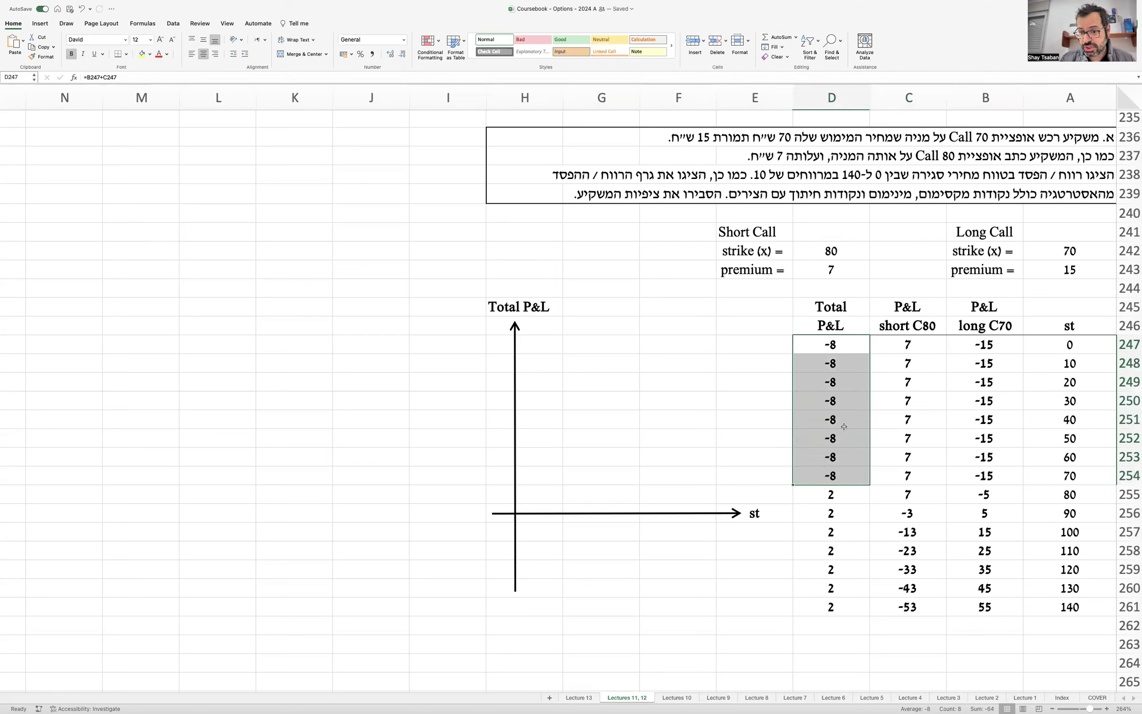
Extend the lower end of the vertical axis down to row 263.
click(516, 577)
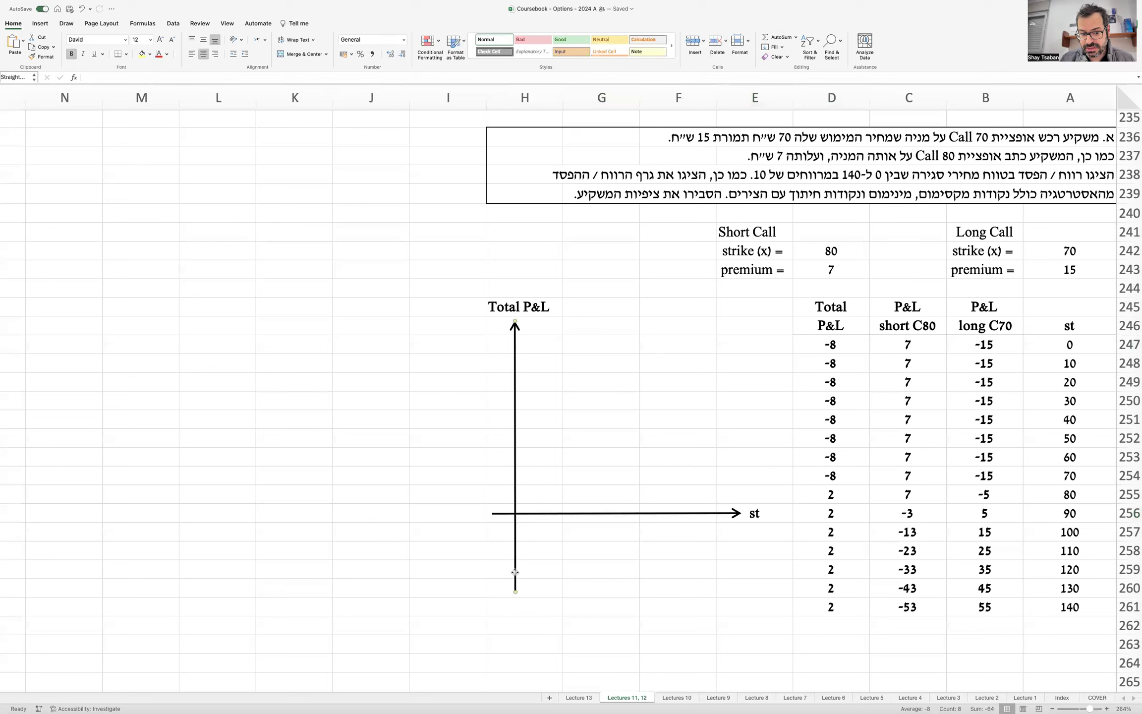
drag(517, 592, 513, 649)
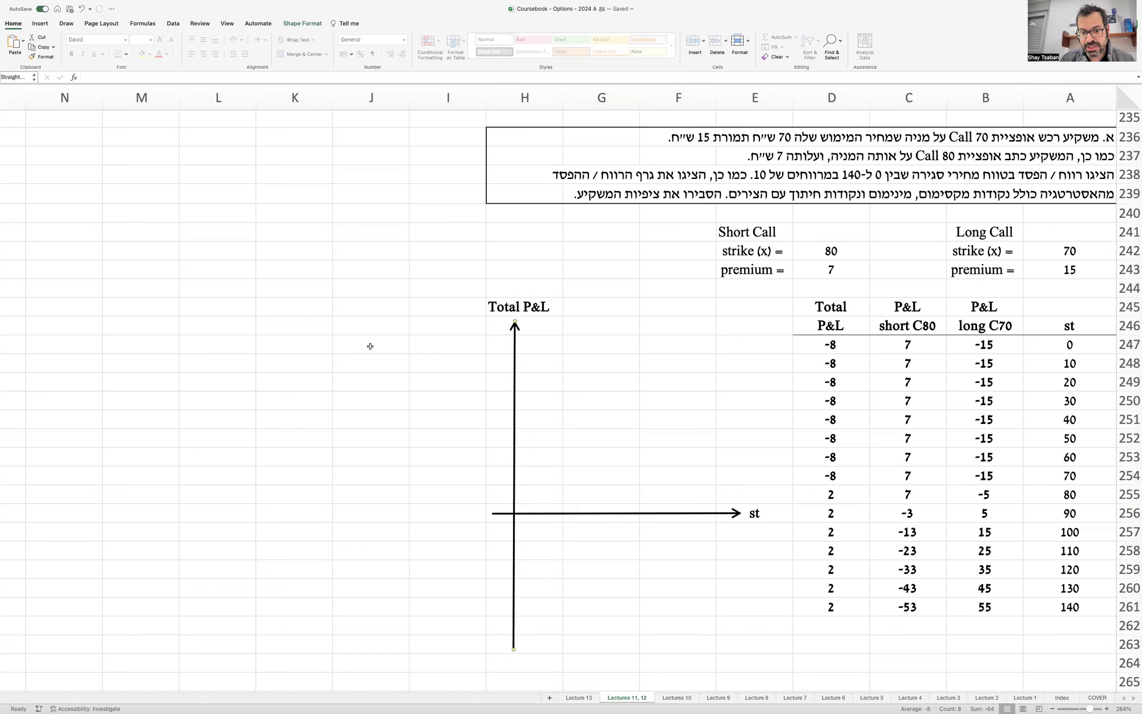
Draw a thick orange horizontal line from the vertical axis along row 260 and continue it with a sloped copy rising to row 252.
click(42, 24)
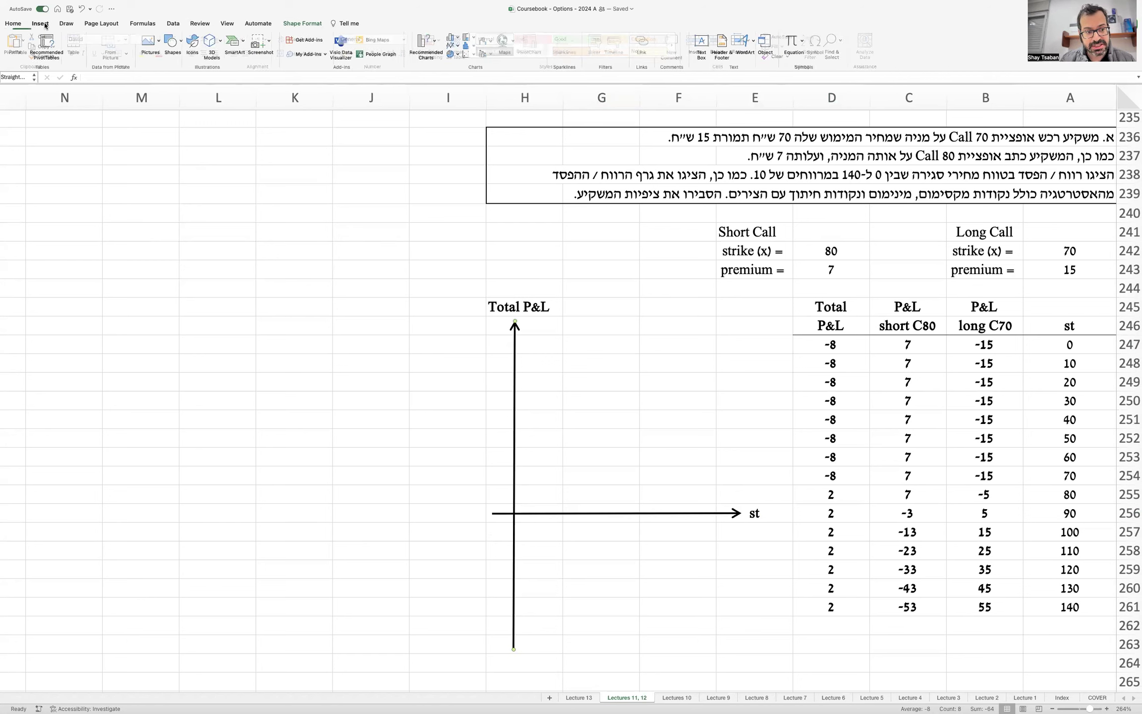
click(173, 41)
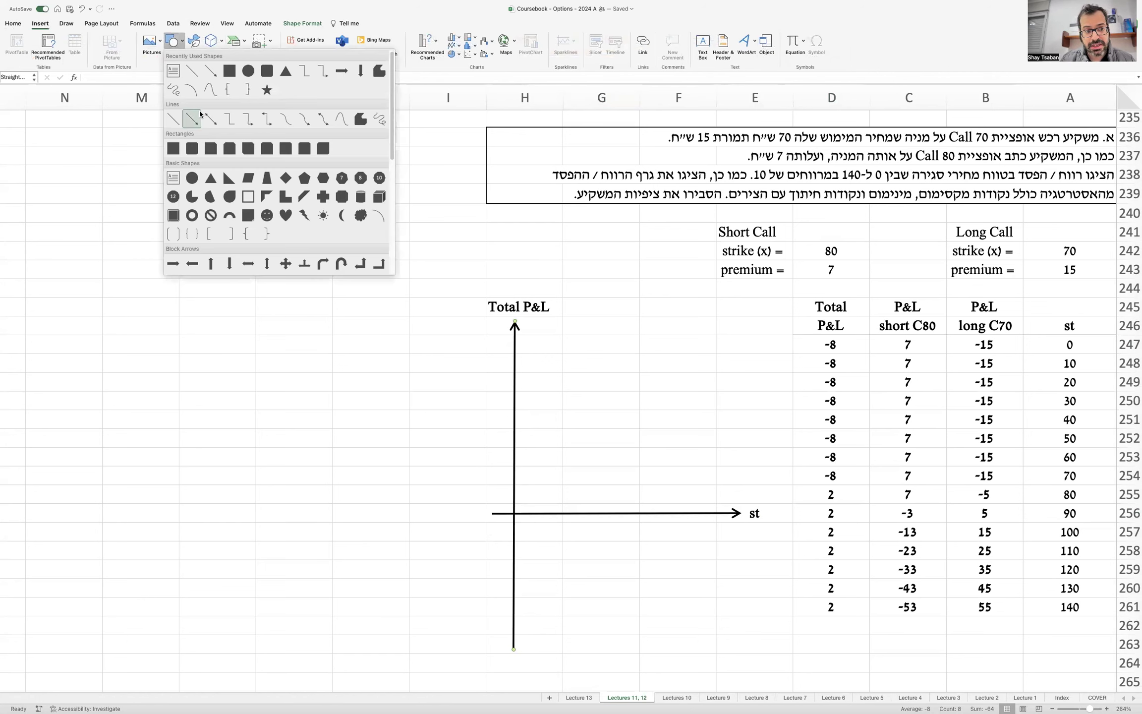
click(174, 119)
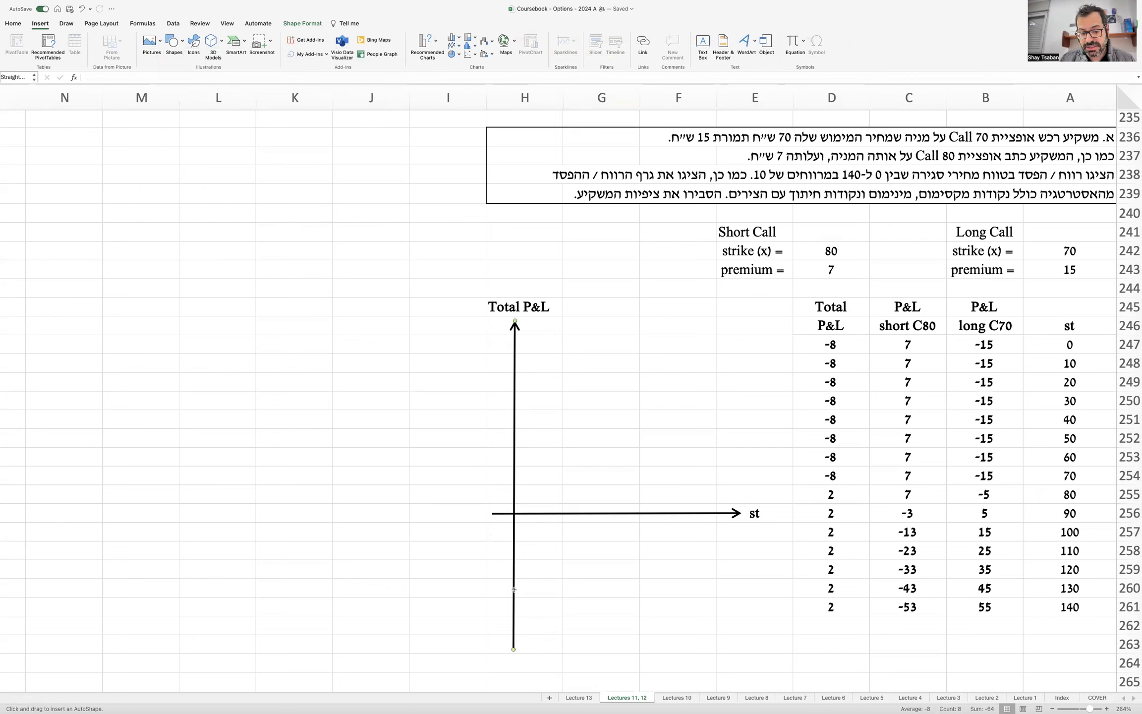
drag(514, 589, 614, 590)
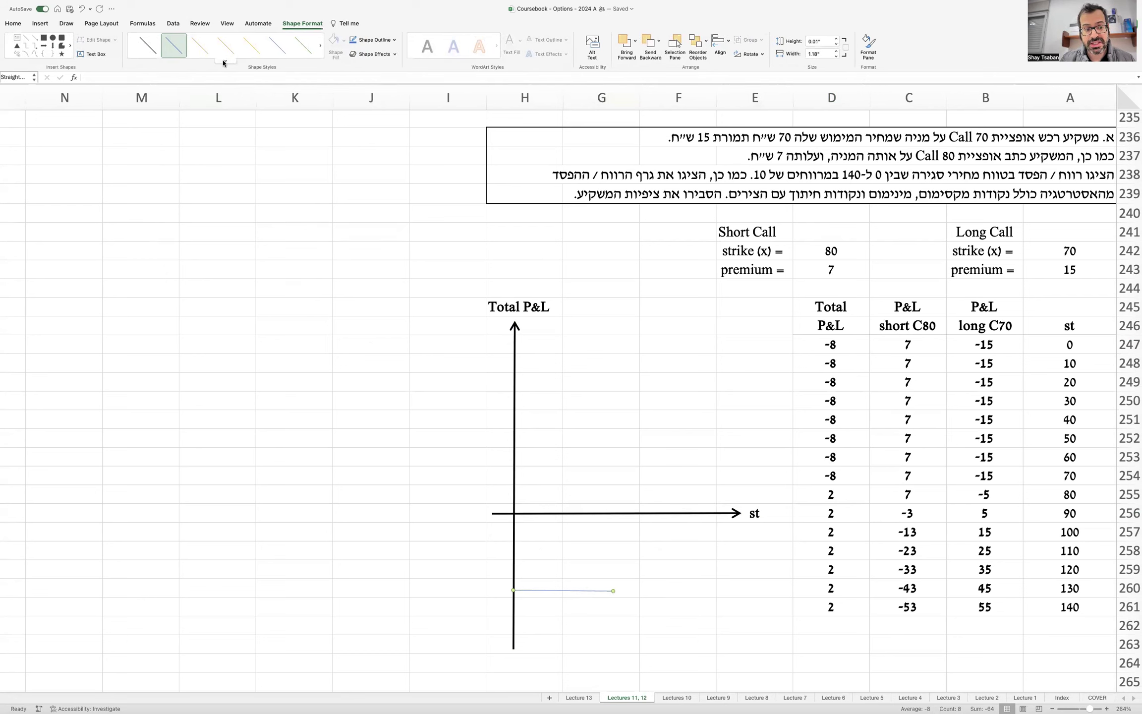
click(224, 61)
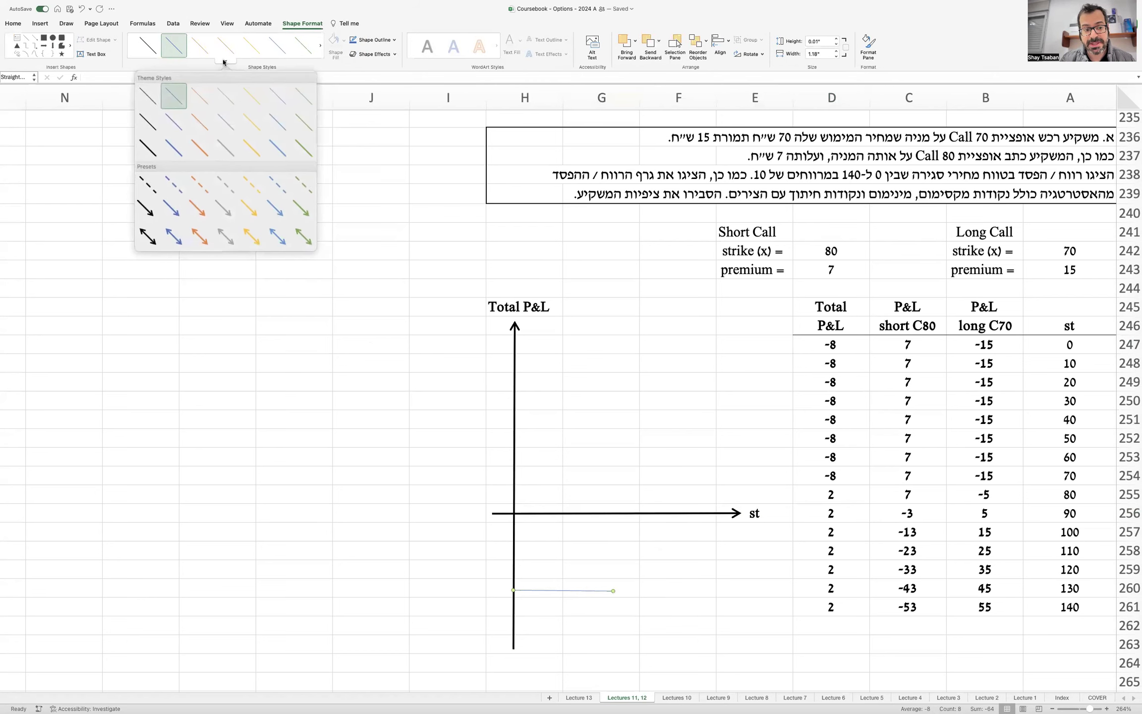
click(150, 150)
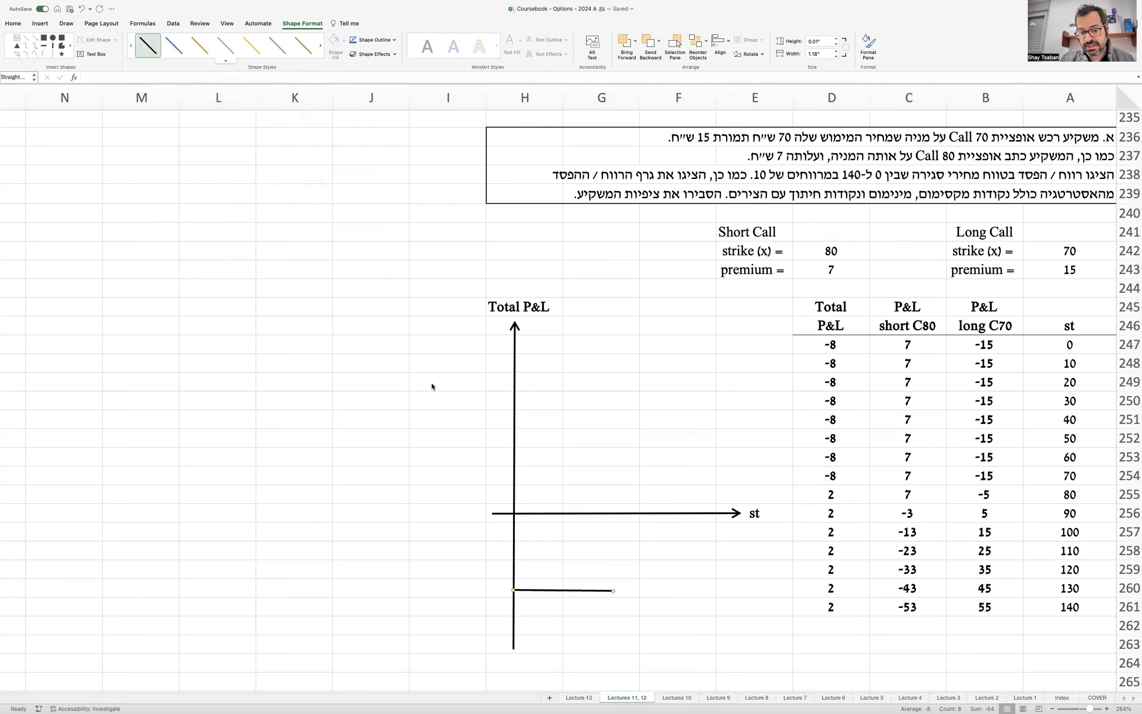
click(226, 61)
click(203, 144)
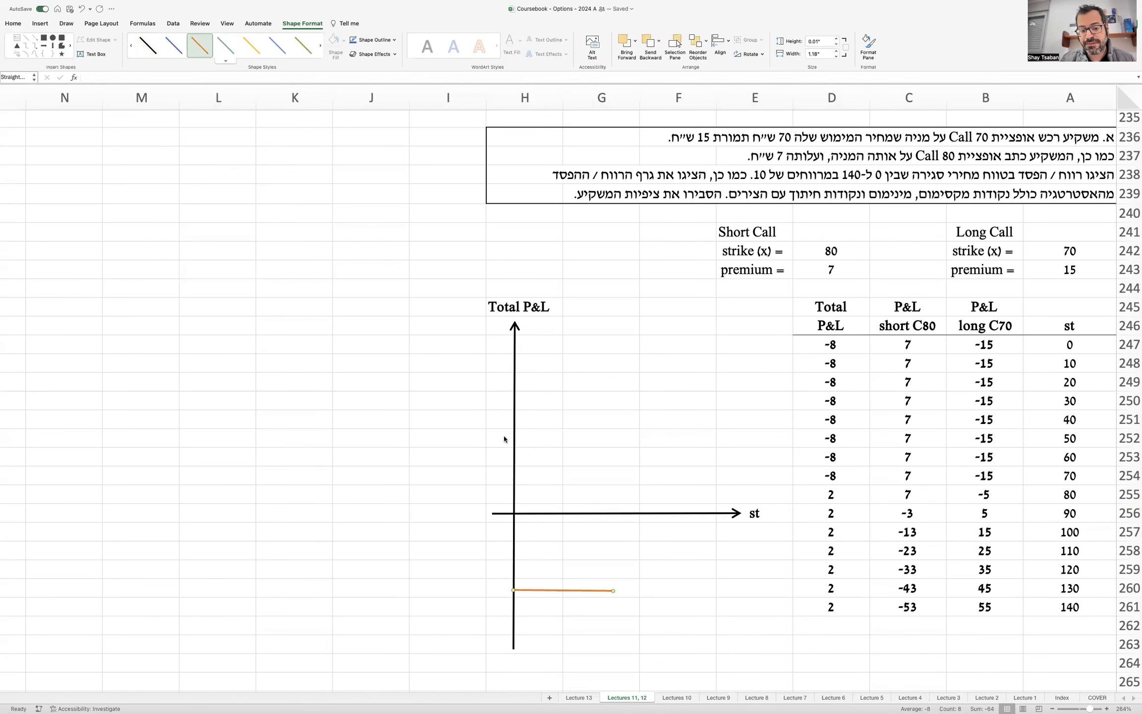
drag(598, 588, 660, 441)
click(595, 488)
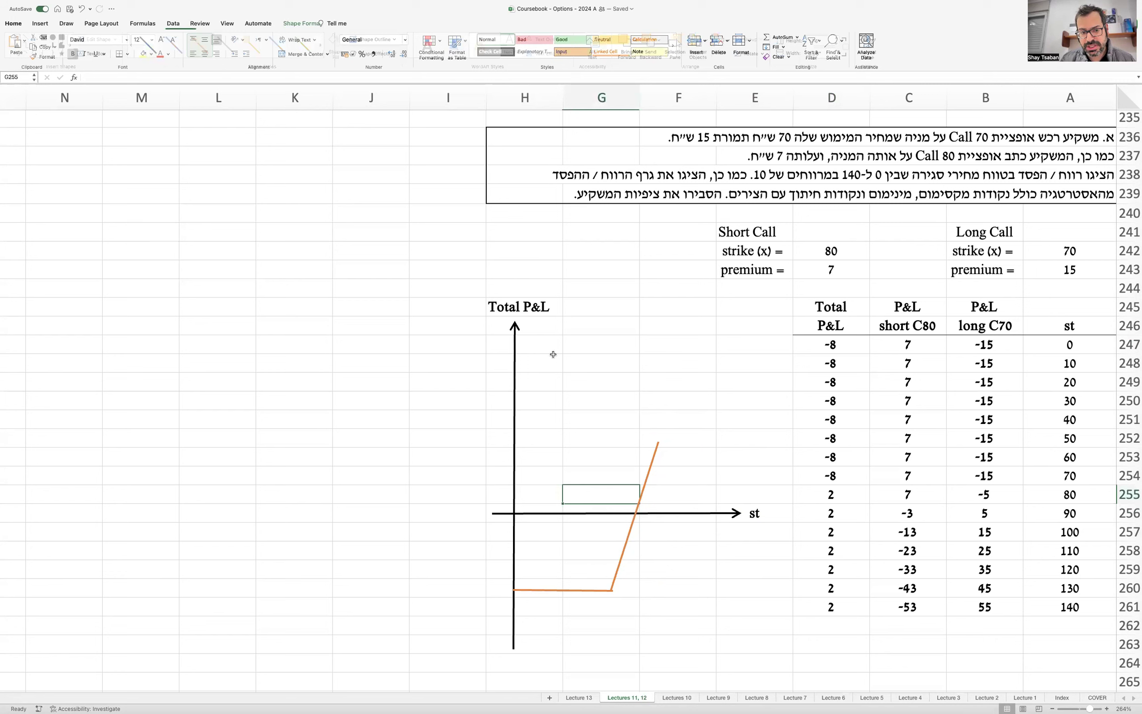
Insert an equation label reading -8 beside the vertical axis, level with the flat orange line in row 260.
click(42, 24)
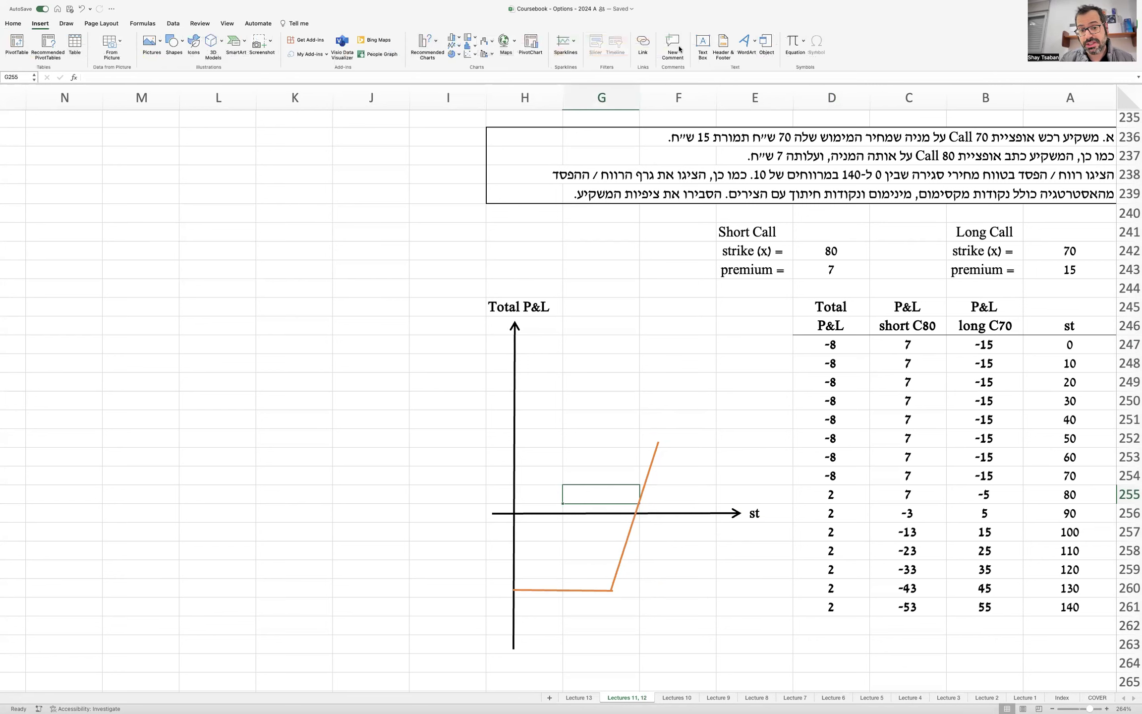
click(789, 47)
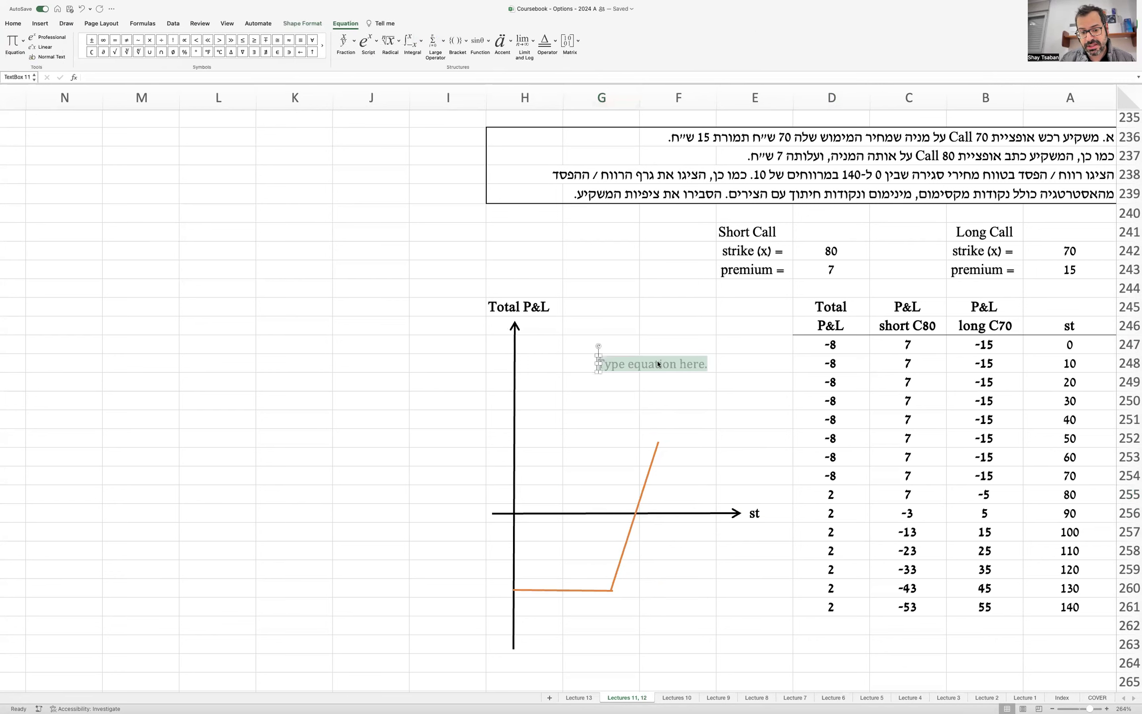
drag(602, 372, 521, 579)
text(-8)
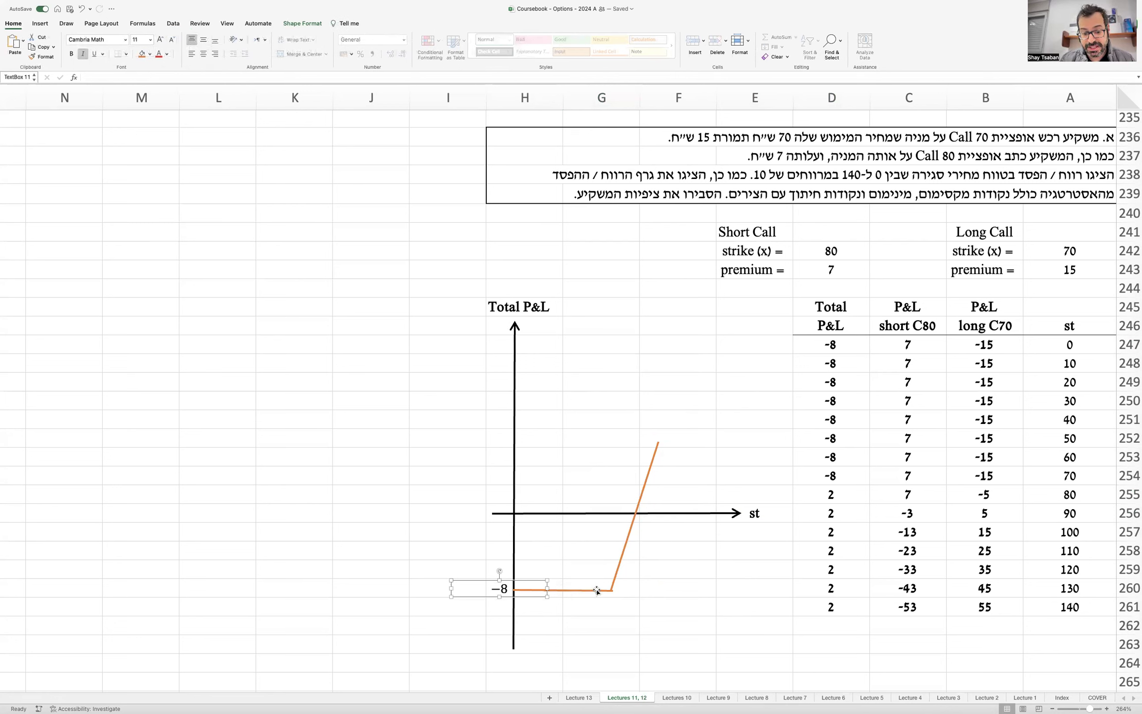
Shorten the sloped orange segment to end at row 254 and add a nearly horizontal orange copy from that point into column E.
drag(597, 588, 743, 439)
drag(659, 441, 649, 474)
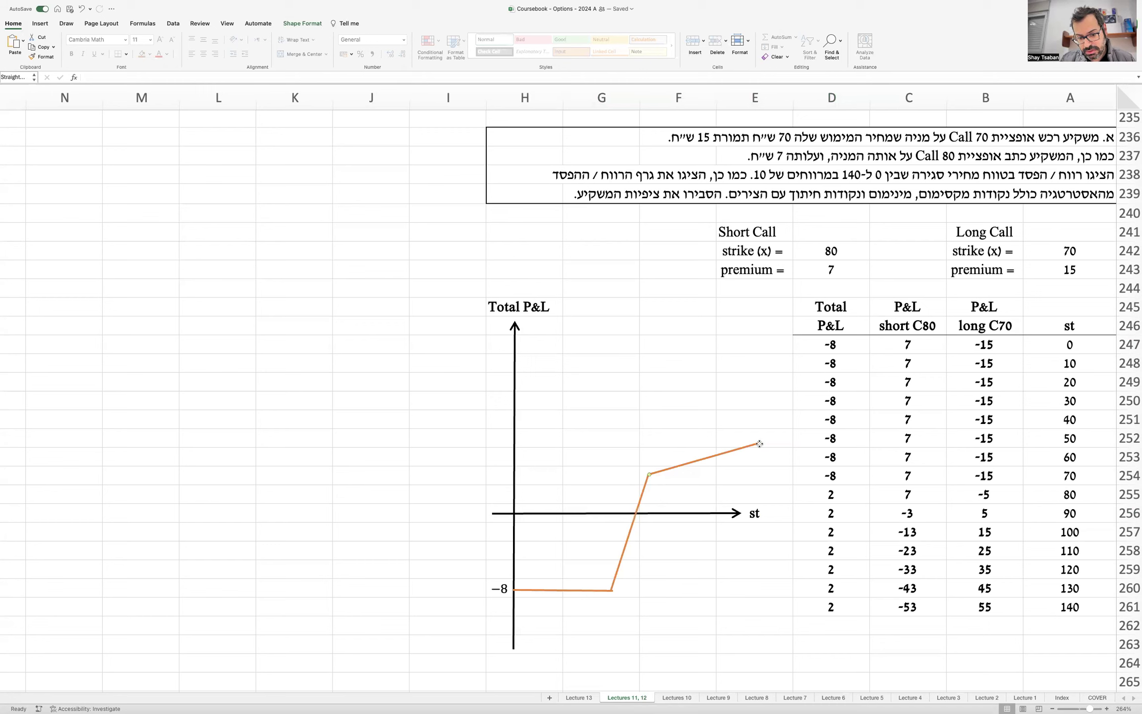
drag(760, 442, 762, 472)
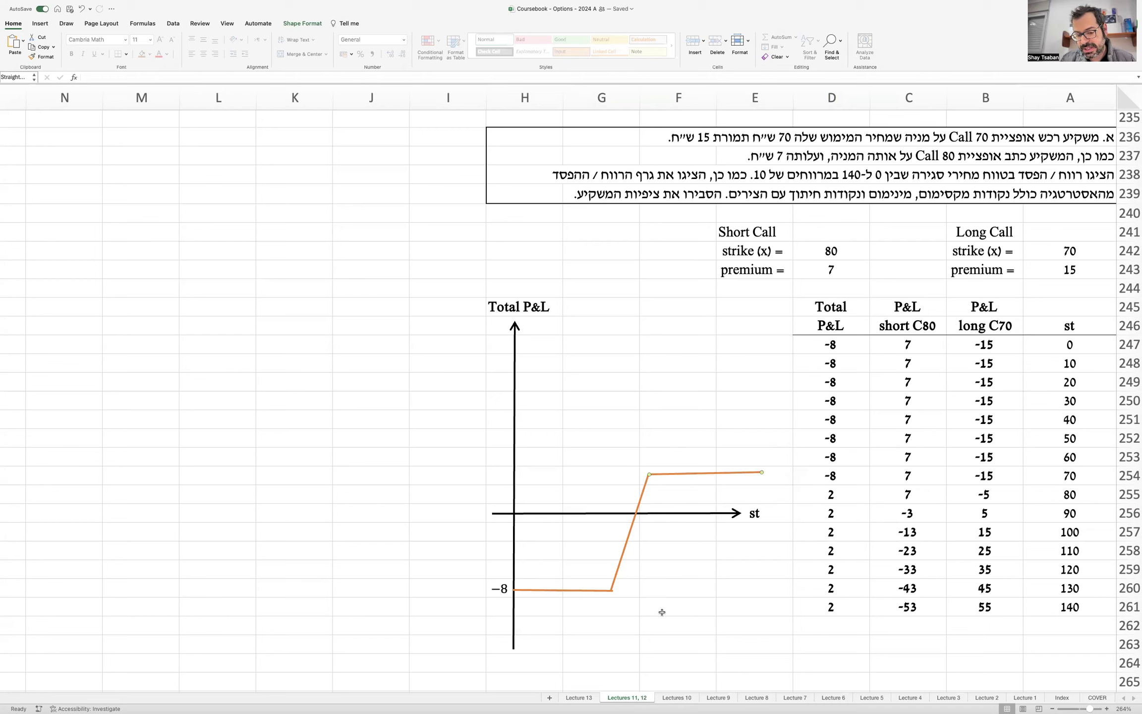
Duplicate the -8 label next to the vertical axis at row 254 and change the copy to 2.
click(492, 589)
drag(527, 582, 524, 467)
text(2)
click(725, 617)
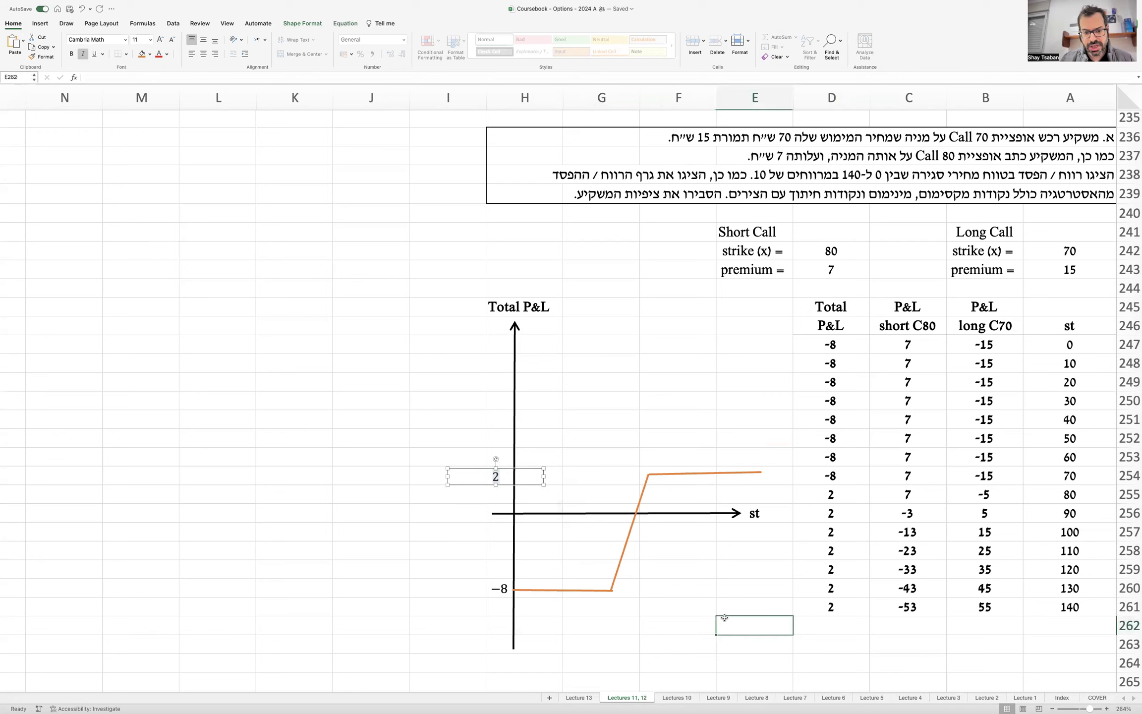
Nudge the 2 and -8 labels so each sits beside the vertical axis, level with its orange line.
click(495, 473)
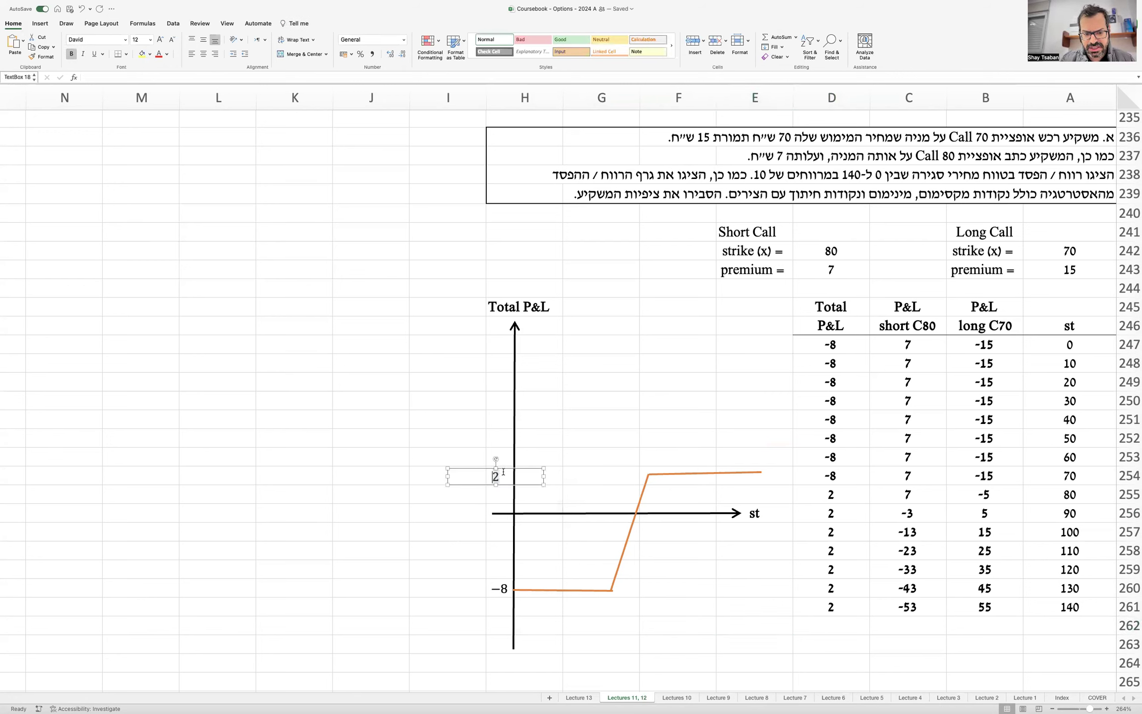
drag(504, 466, 510, 464)
click(496, 592)
drag(530, 581, 524, 582)
click(378, 388)
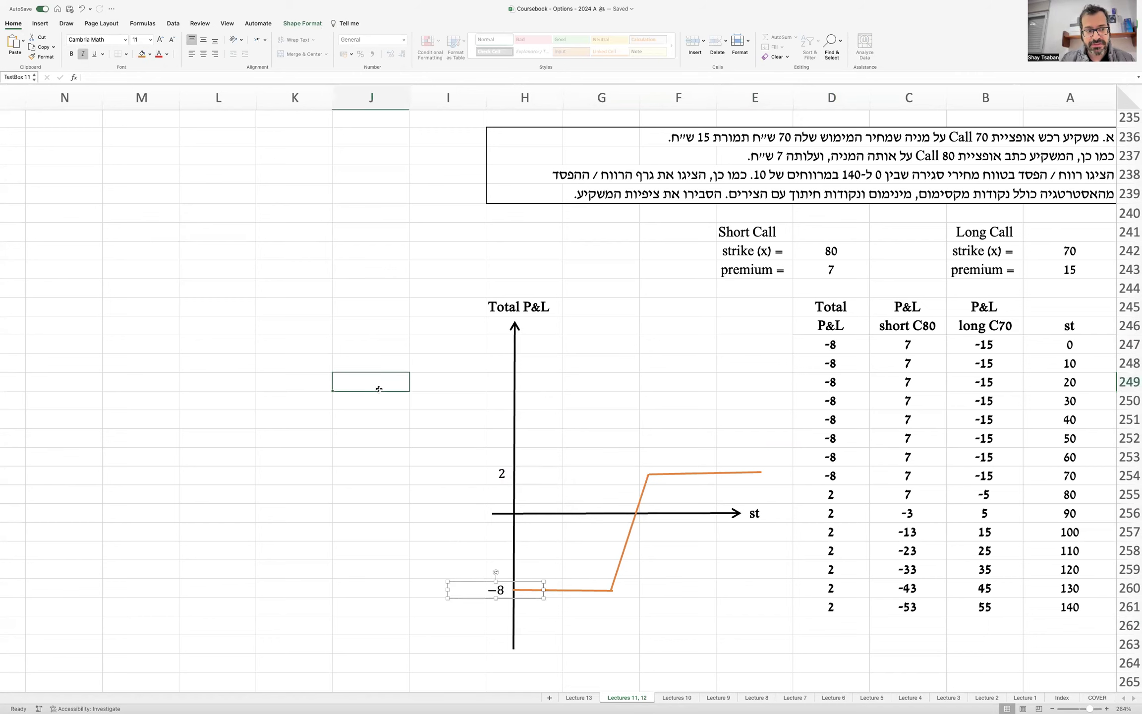
Draw a line about 1.42" wide from the vertical axis at label 2 toward the upper kink and apply the blue dashed preset.
click(42, 24)
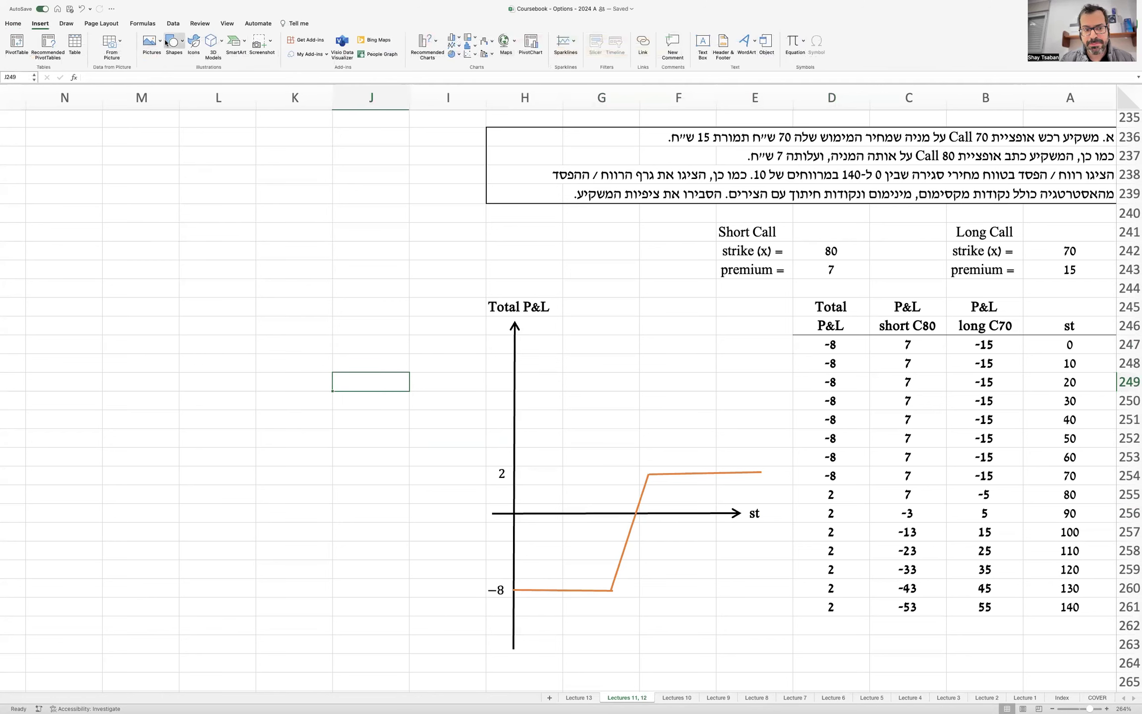
click(169, 42)
click(178, 118)
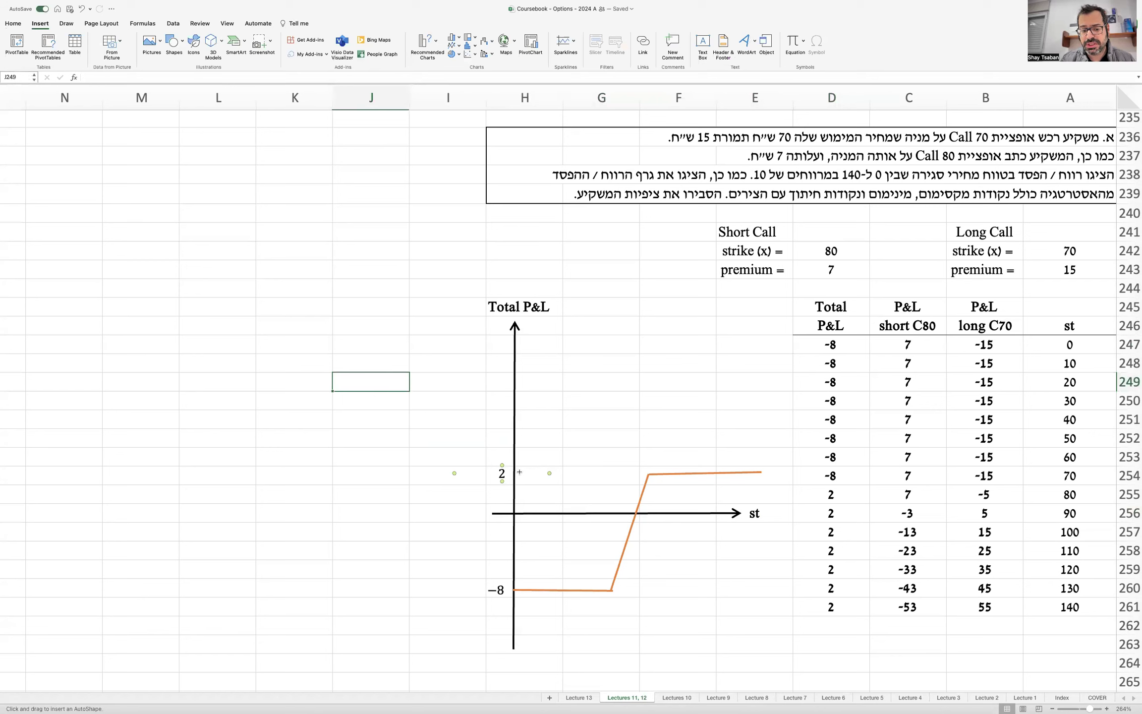
mouse_move(518, 471)
mouse_down()
mouse_move(638, 472)
mouse_move(615, 475)
mouse_up()
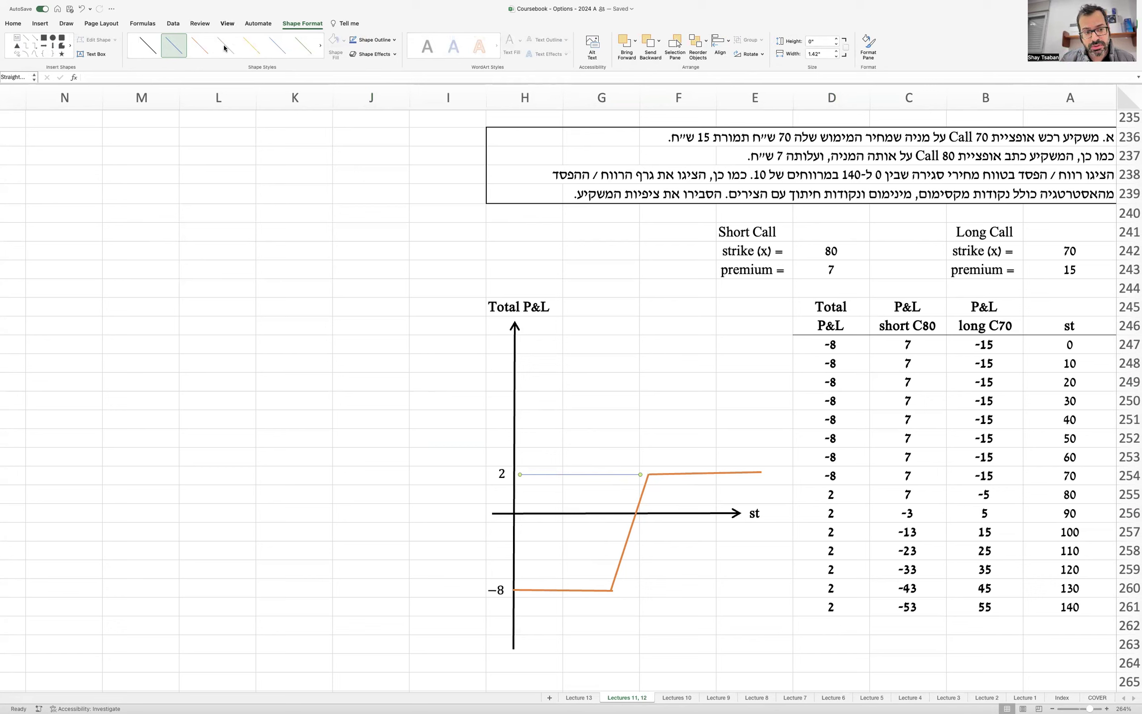
click(225, 61)
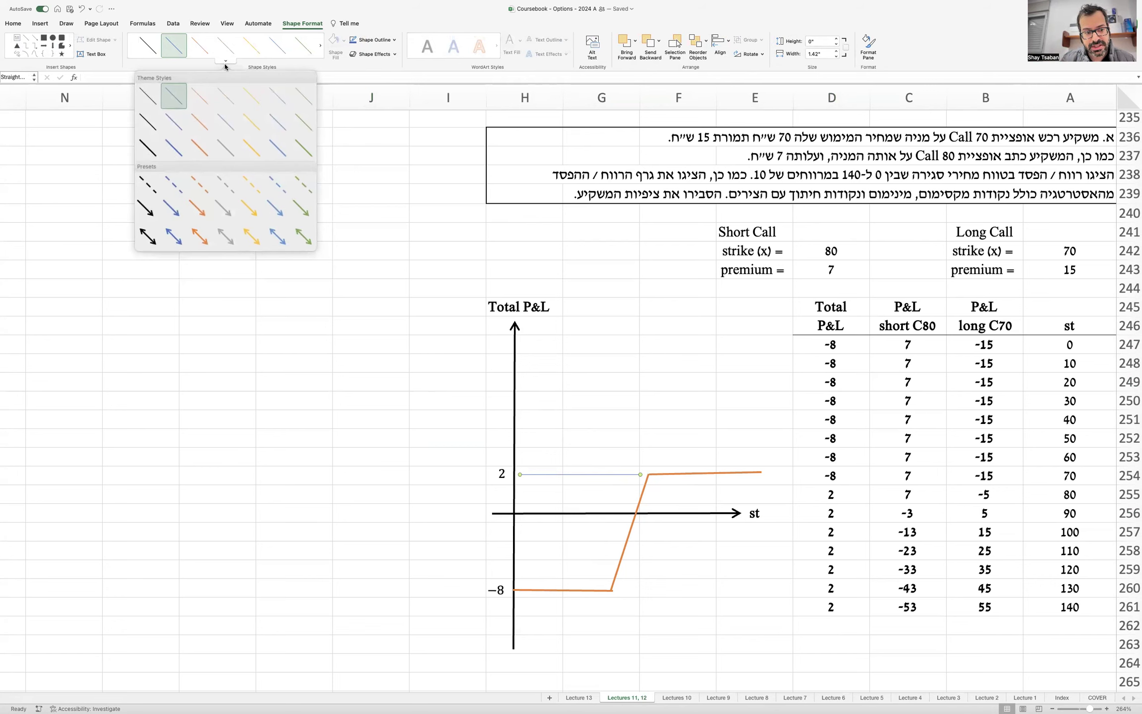
click(174, 185)
Duplicate the 2 label, place the copy under the horizontal axis above the lower kink, and change it to 70.
click(510, 469)
drag(534, 462, 672, 512)
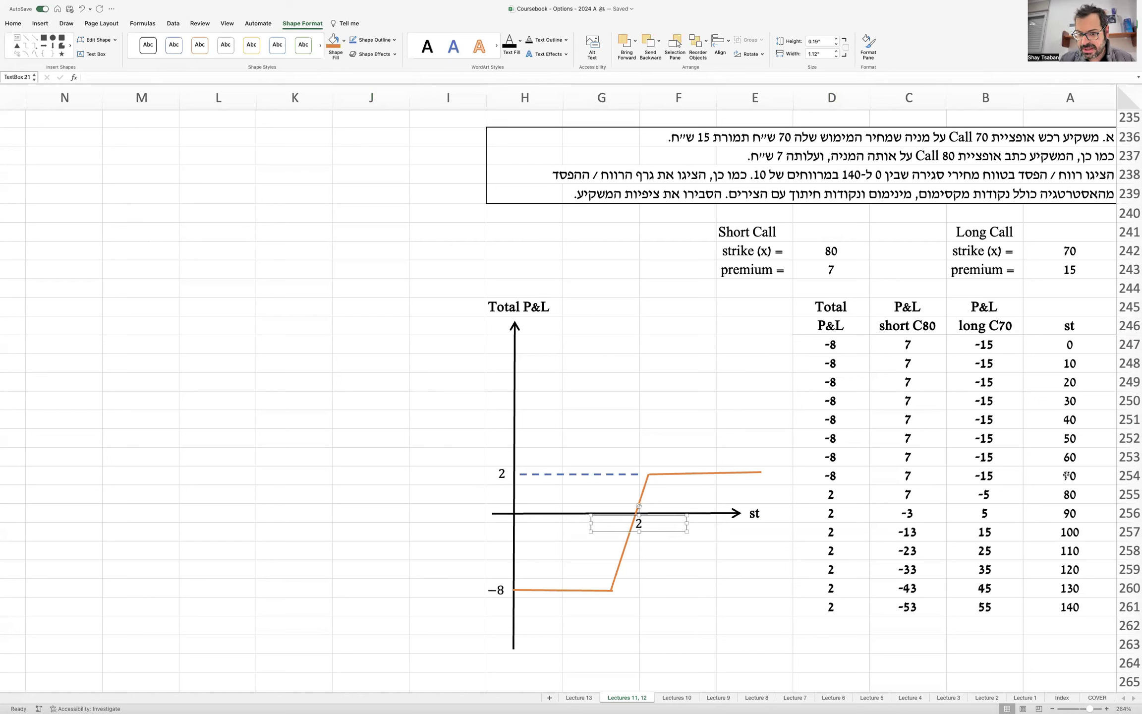
click(842, 477)
mouse_move(837, 479)
mouse_down()
mouse_move(838, 500)
mouse_move(845, 479)
mouse_move(847, 493)
mouse_up()
click(639, 522)
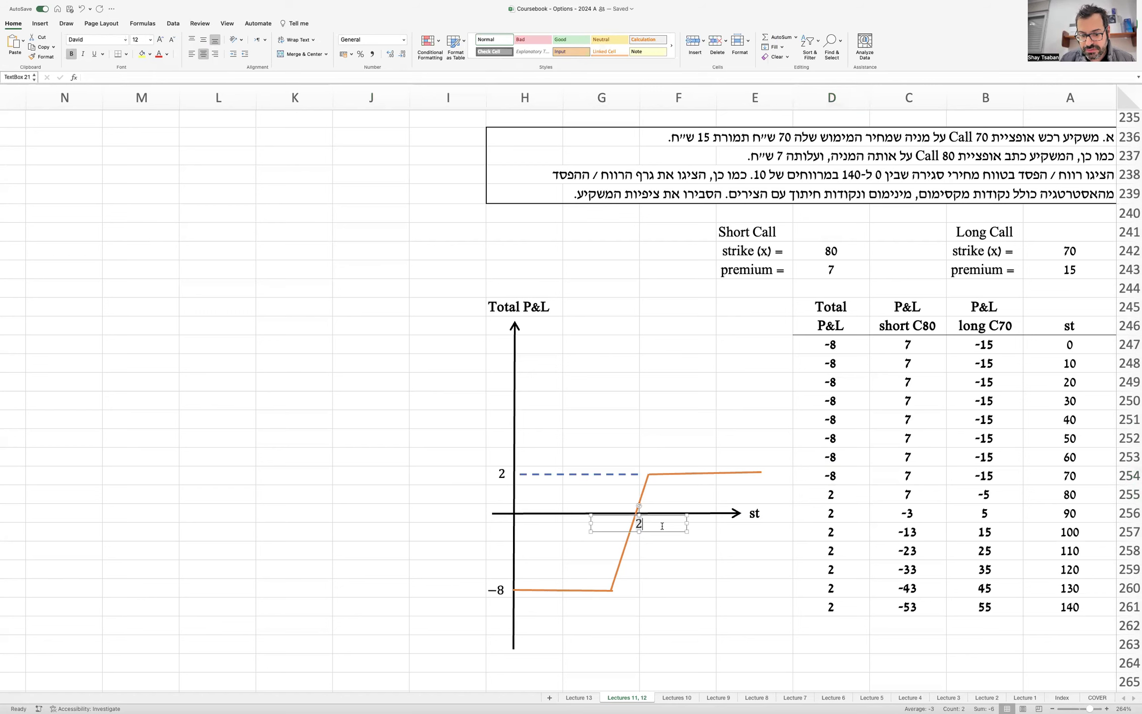
drag(664, 531, 628, 529)
double_click(603, 521)
text(70)
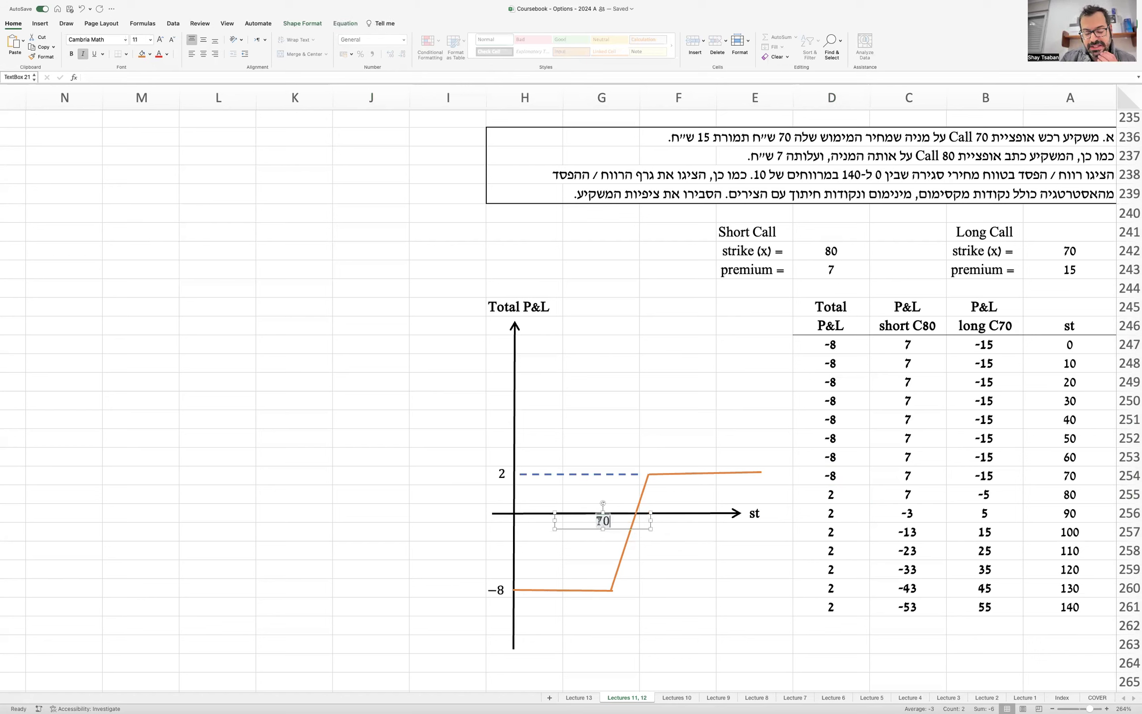
click(742, 585)
Add a vertical copy of the dashed line from the 70 label down to the lower kink and nudge the label above it.
click(609, 523)
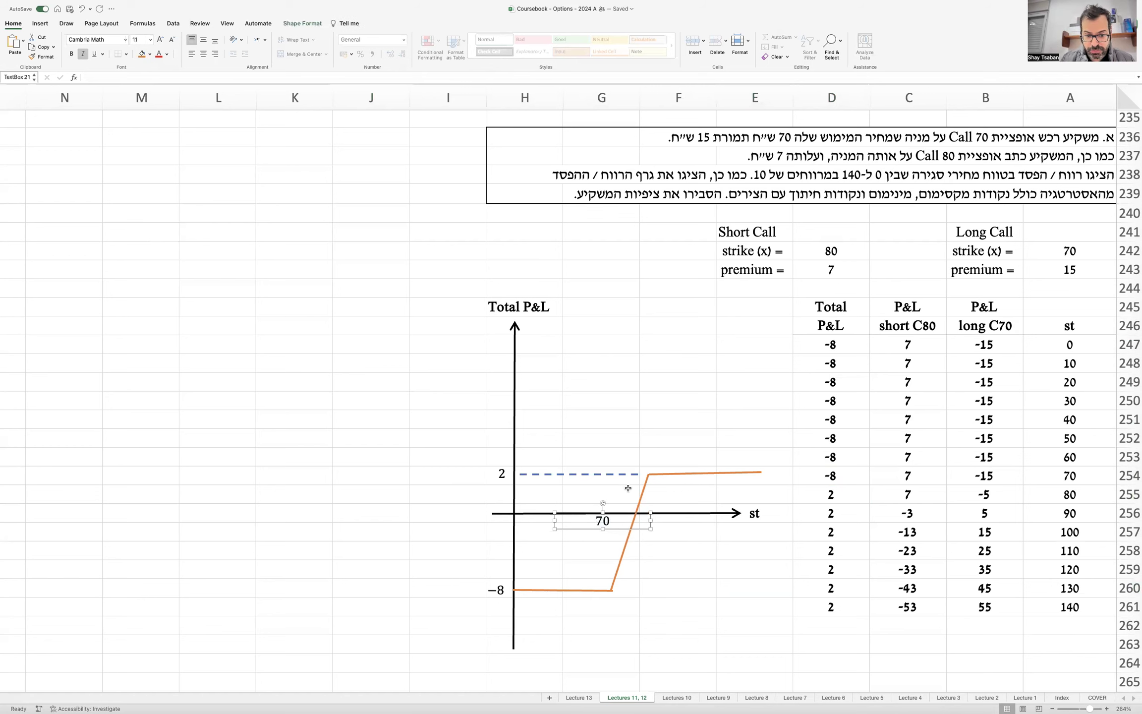
drag(623, 473, 607, 566)
click(606, 522)
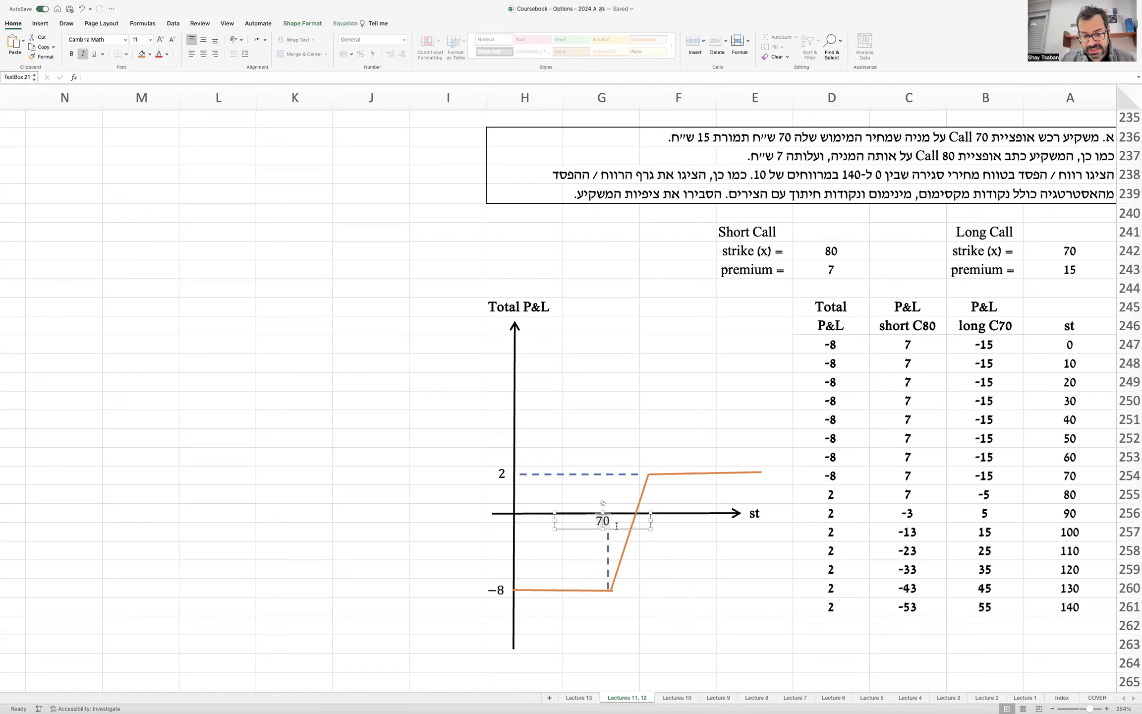
click(617, 528)
drag(617, 528, 620, 529)
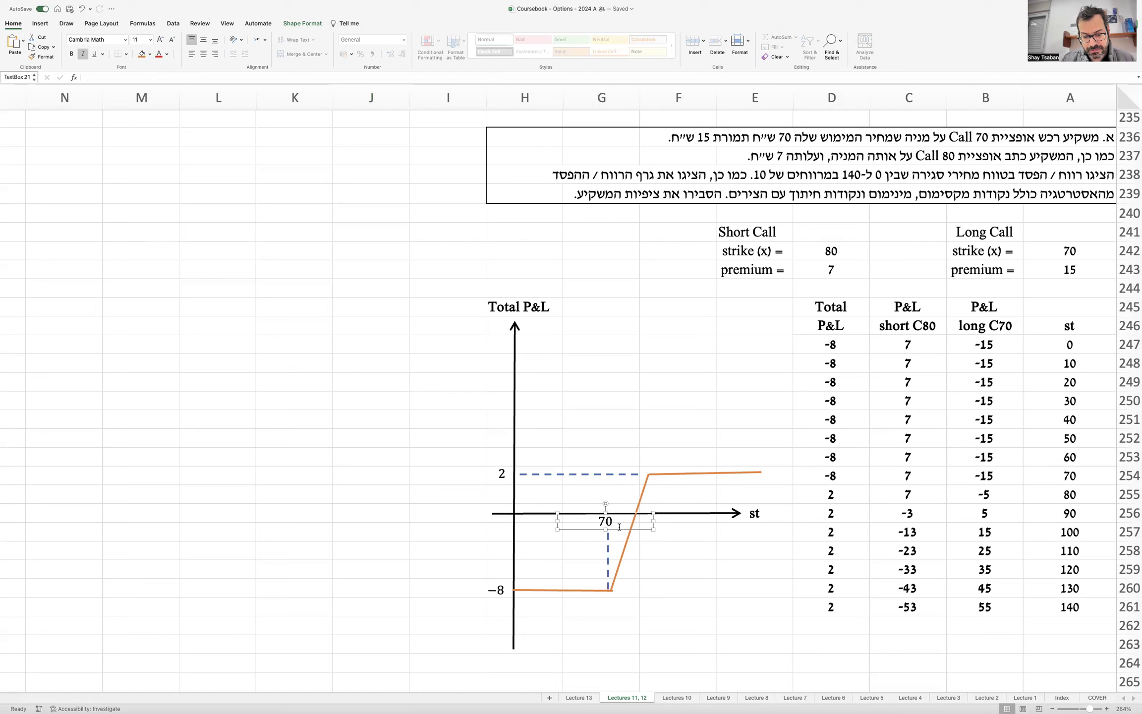
click(665, 567)
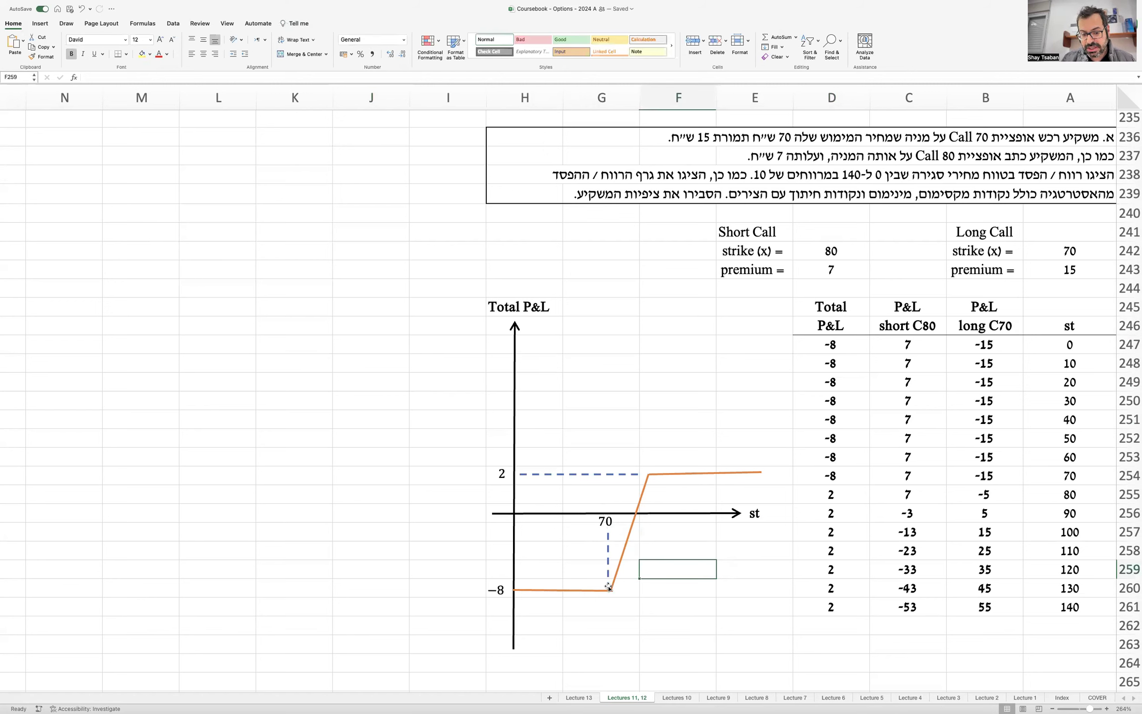
Duplicate the 70 label further along the horizontal axis in column F and change the copy to 80.
drag(862, 470, 859, 493)
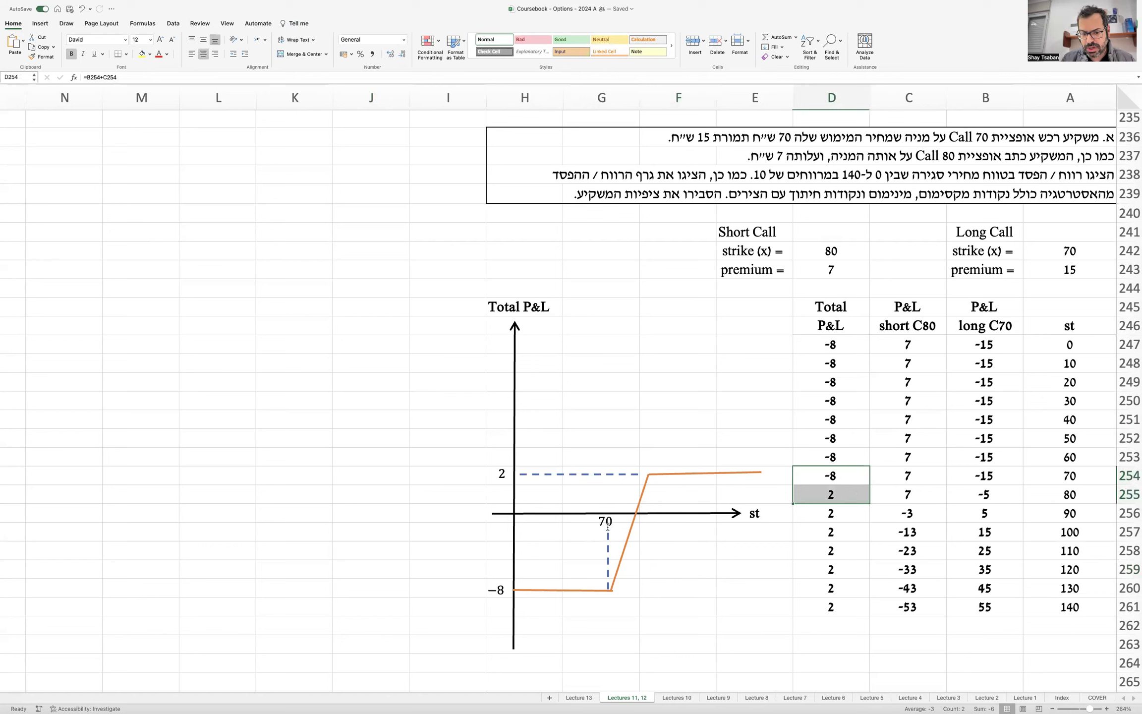
click(622, 528)
drag(622, 531, 675, 531)
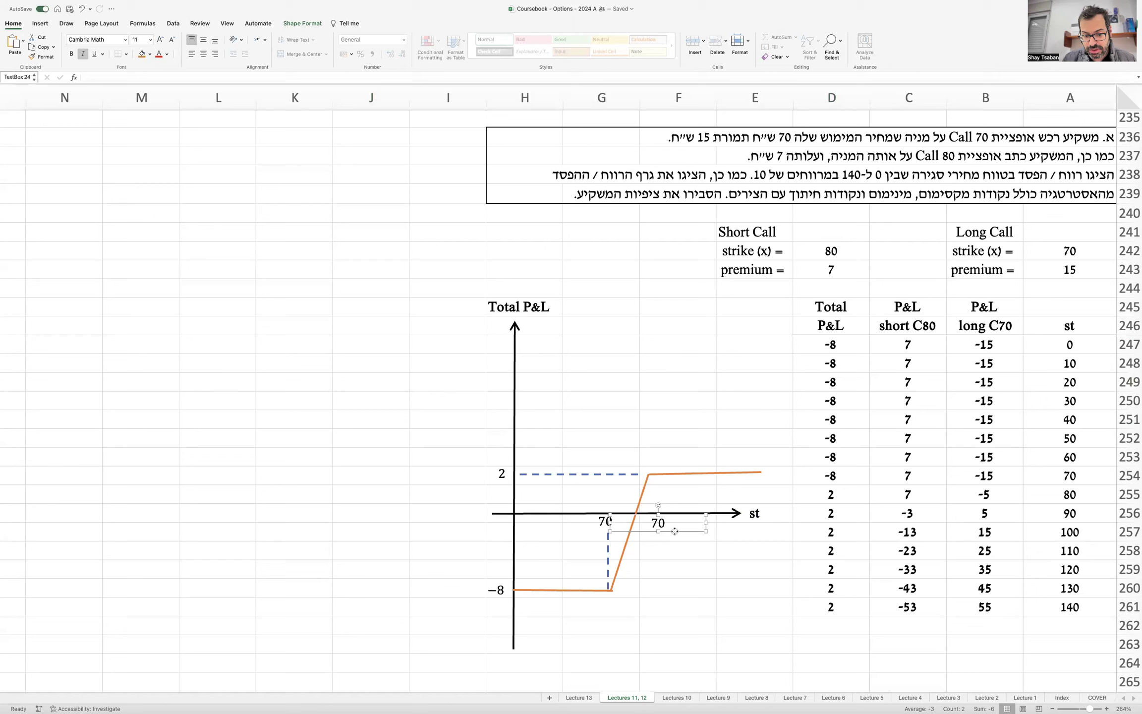
double_click(665, 527)
text(8)
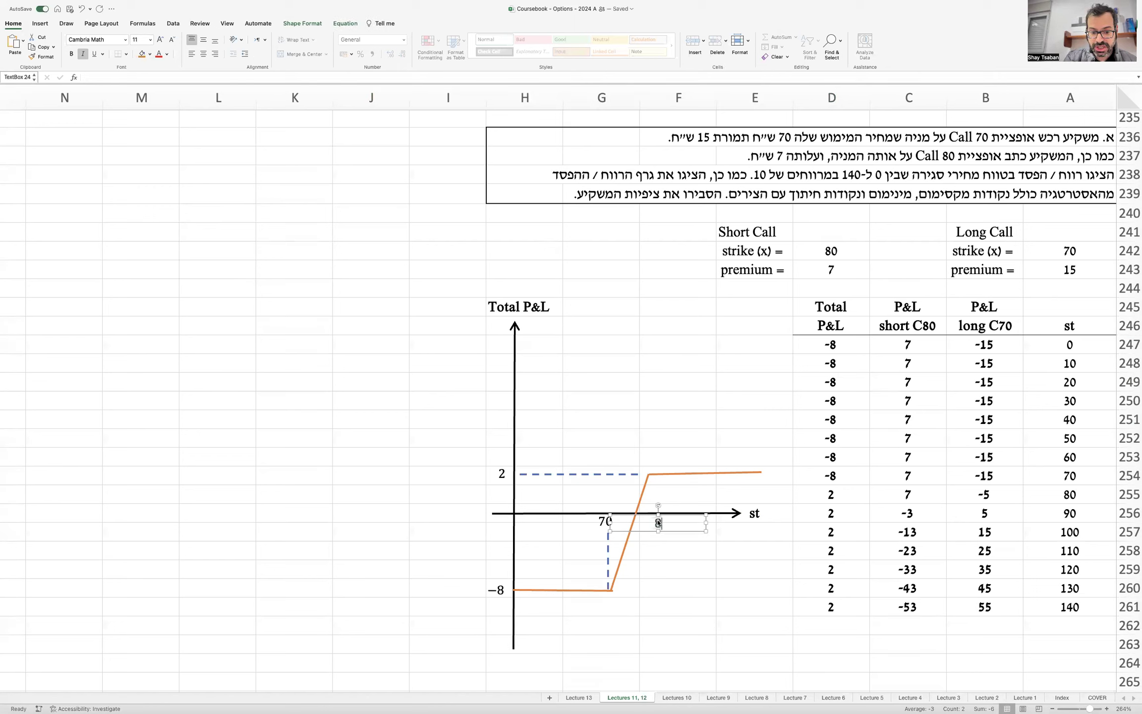
text(0)
click(656, 576)
Add a vertical dashed line at 80 and shift it, the 80 label and the orange graph's upper kink further along column F.
drag(609, 550, 702, 475)
click(649, 474)
drag(649, 473, 681, 475)
drag(692, 530, 723, 531)
click(681, 474)
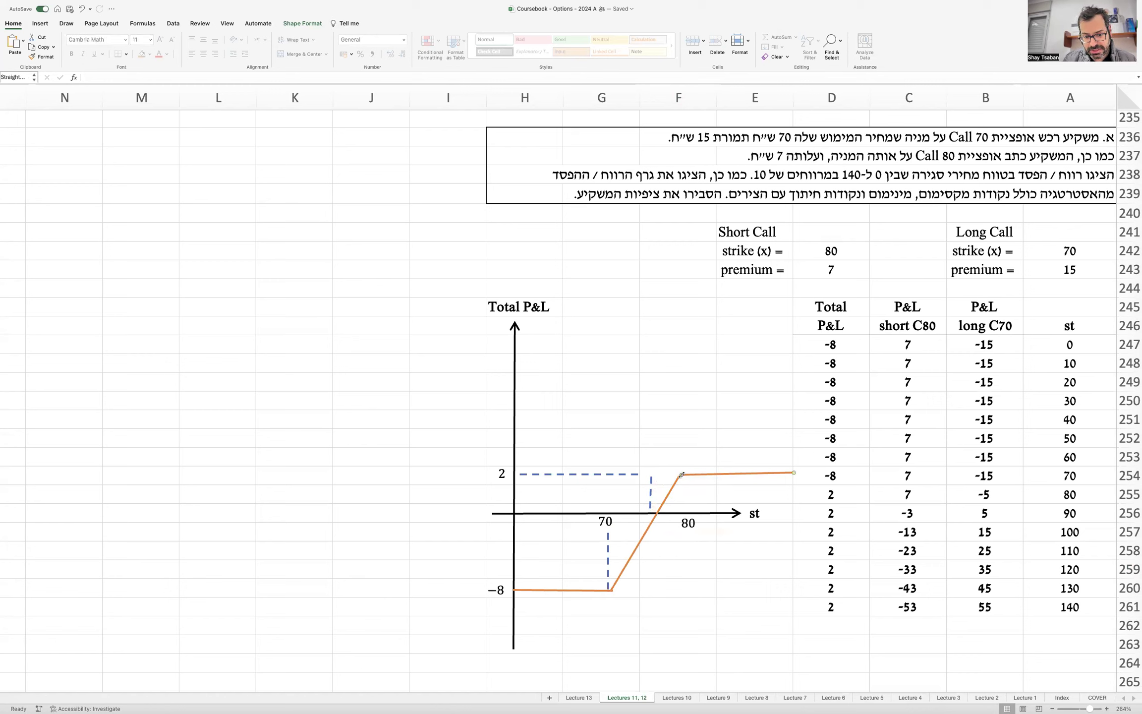
mouse_move(682, 475)
mouse_down()
mouse_move(650, 488)
mouse_move(683, 486)
mouse_up()
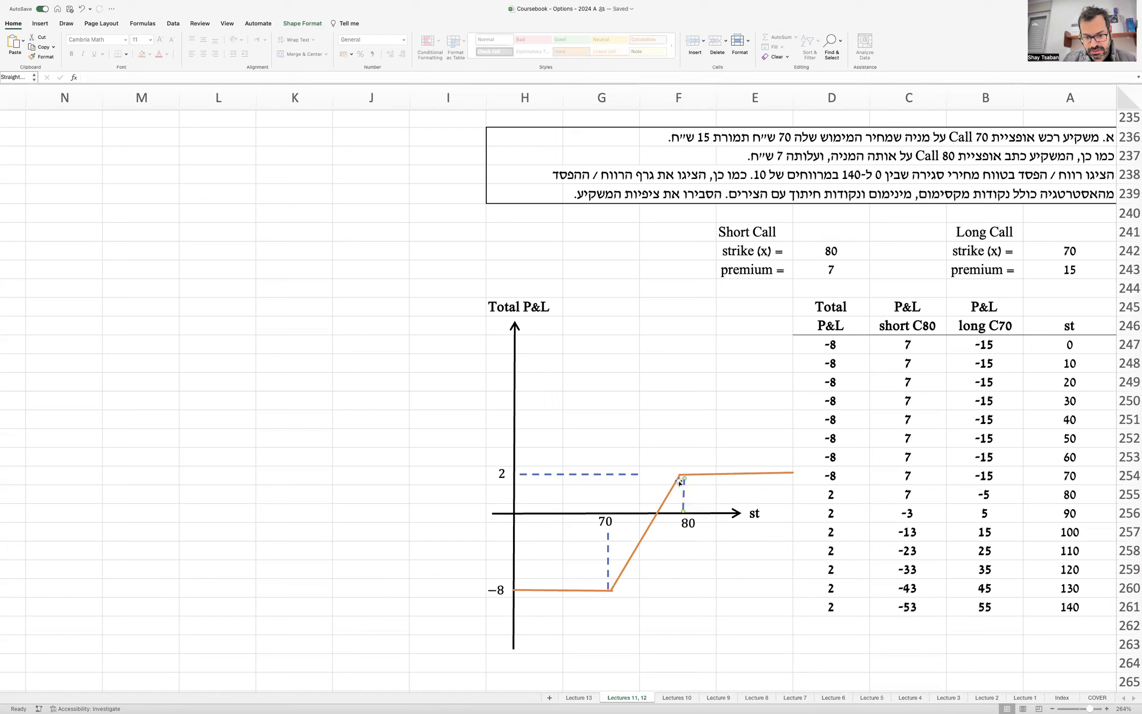
Extend the horizontal dashed line at 2 until it reaches the upper kink of the orange graph.
click(638, 474)
drag(641, 475, 675, 475)
click(697, 567)
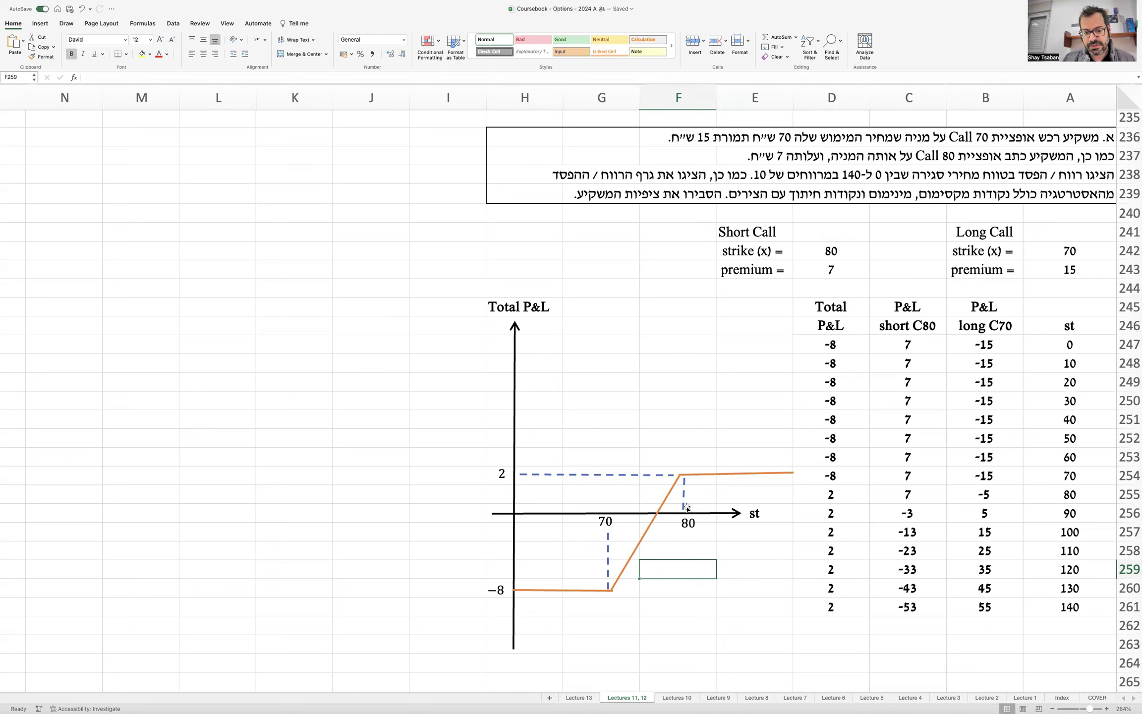
click(687, 521)
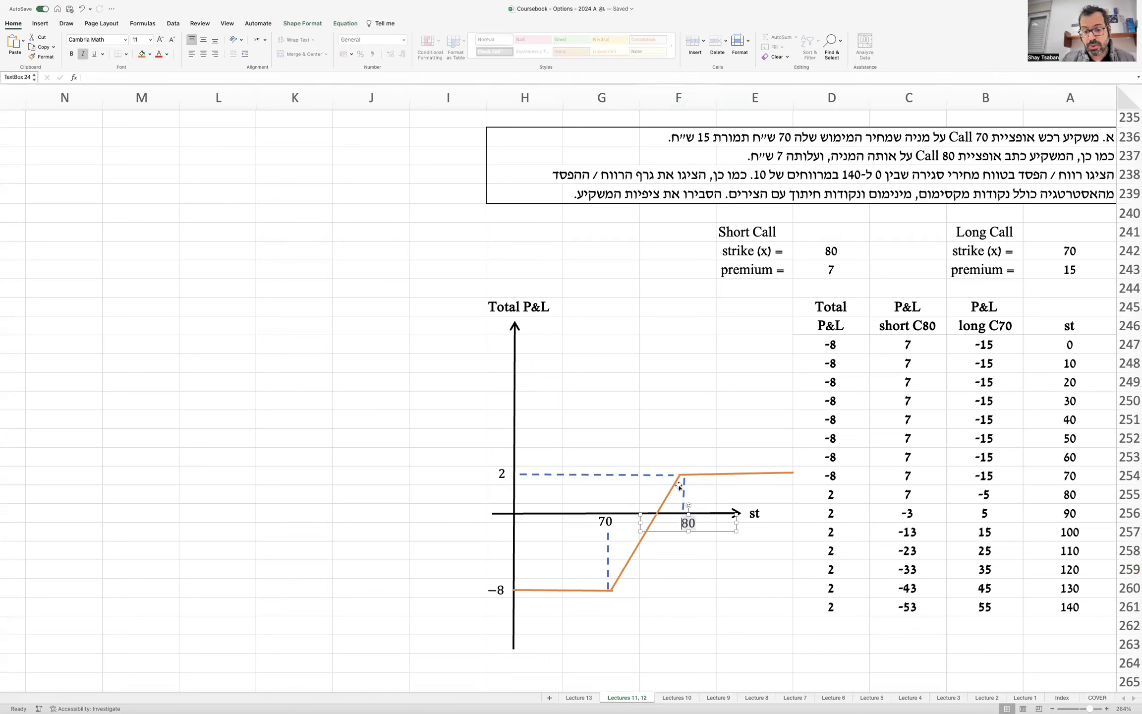
click(845, 478)
click(845, 493)
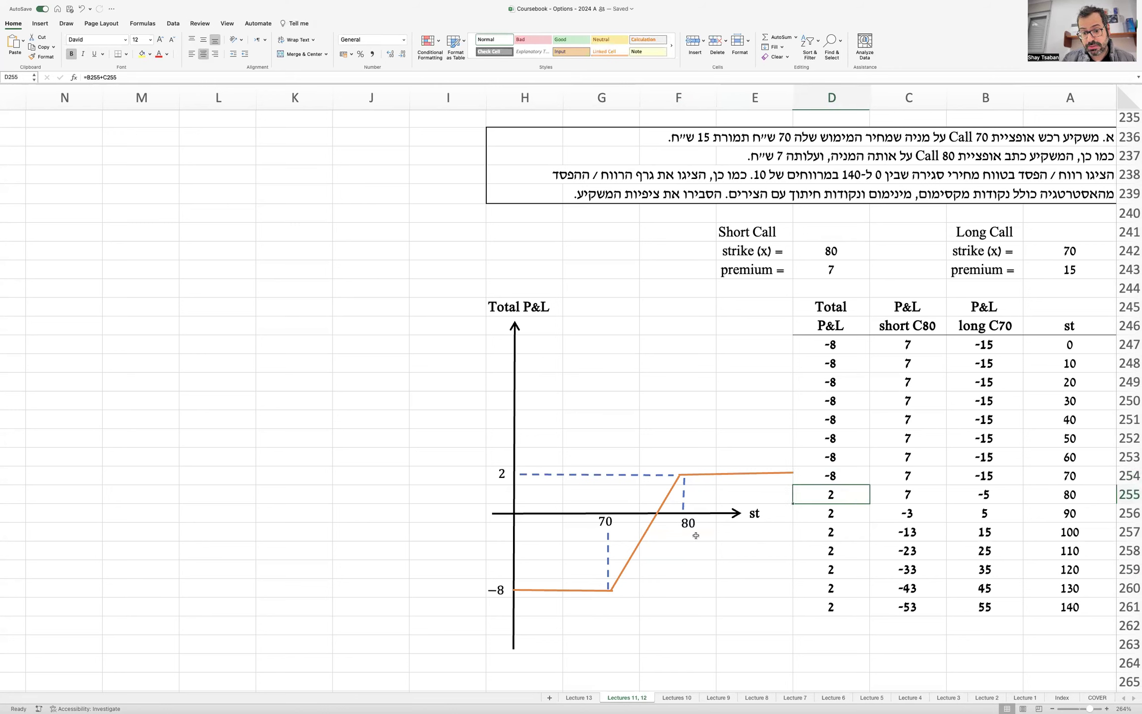
Duplicate the 70 label to where the orange graph crosses the horizontal axis and change the copy to 78.
drag(1072, 476, 1069, 491)
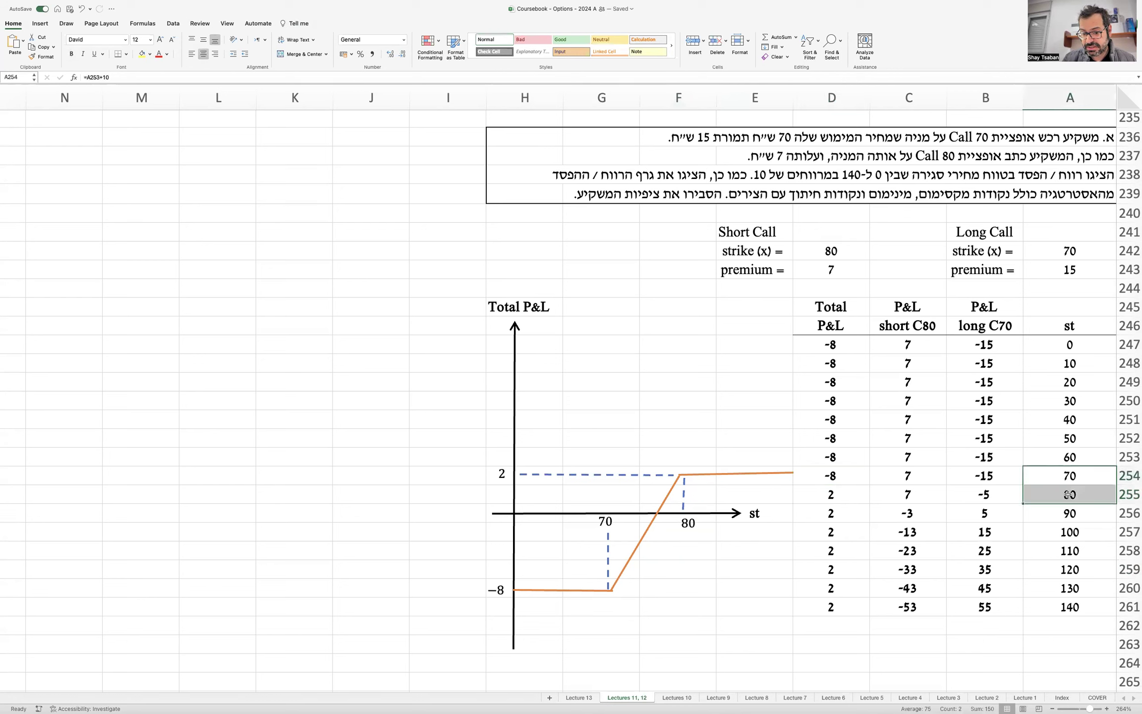
drag(853, 476, 847, 494)
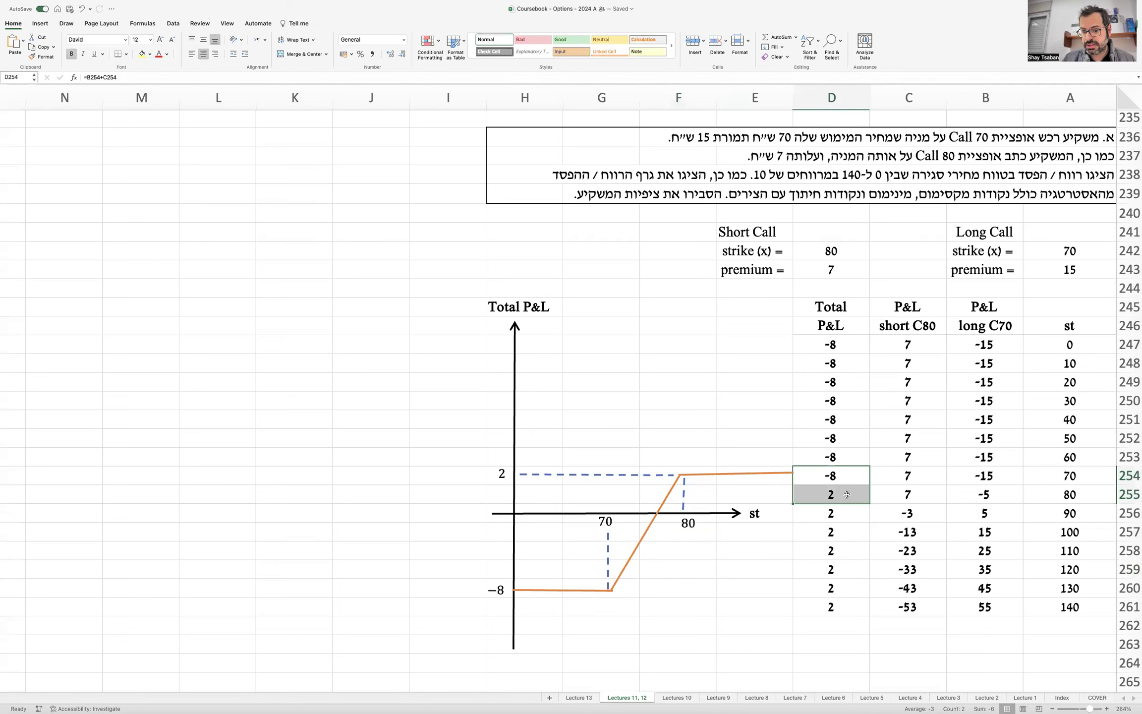
click(1045, 478)
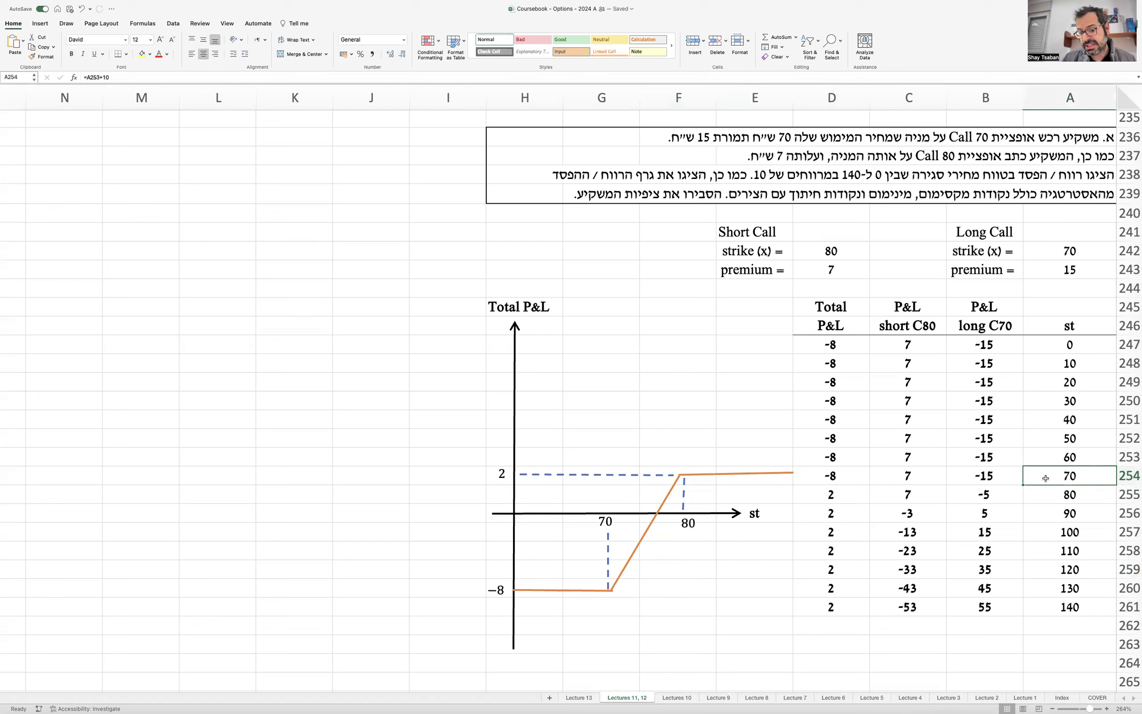
click(614, 529)
drag(630, 530, 683, 532)
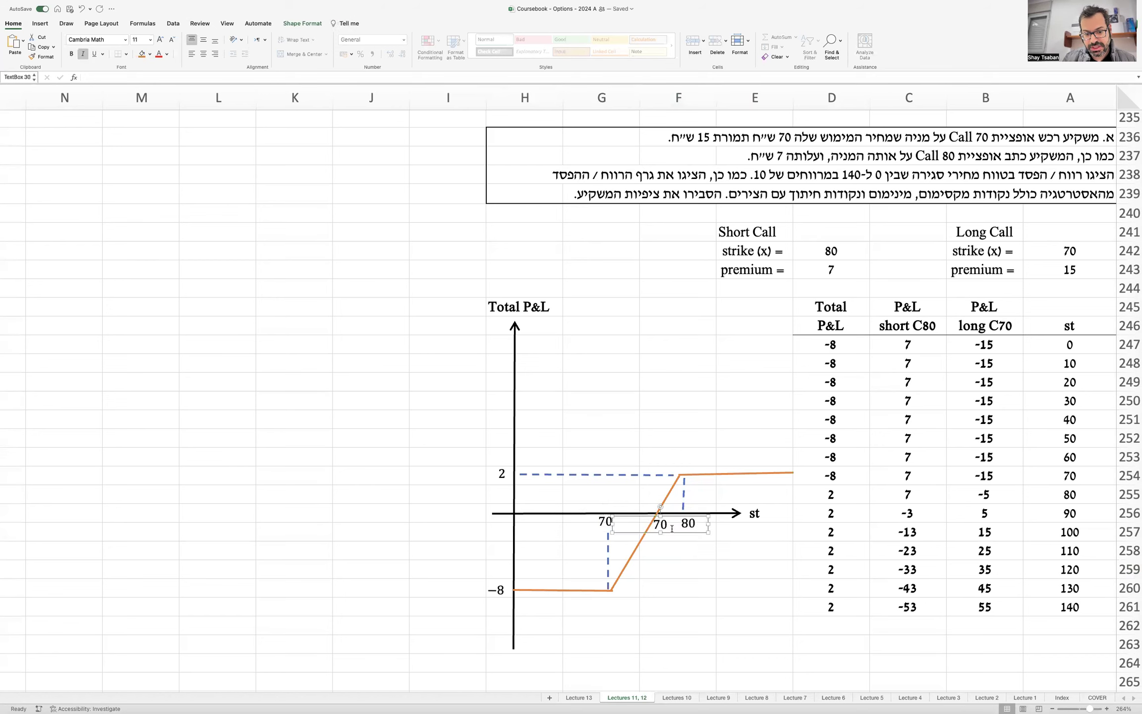
click(662, 525)
key(Delete)
text(8)
click(697, 567)
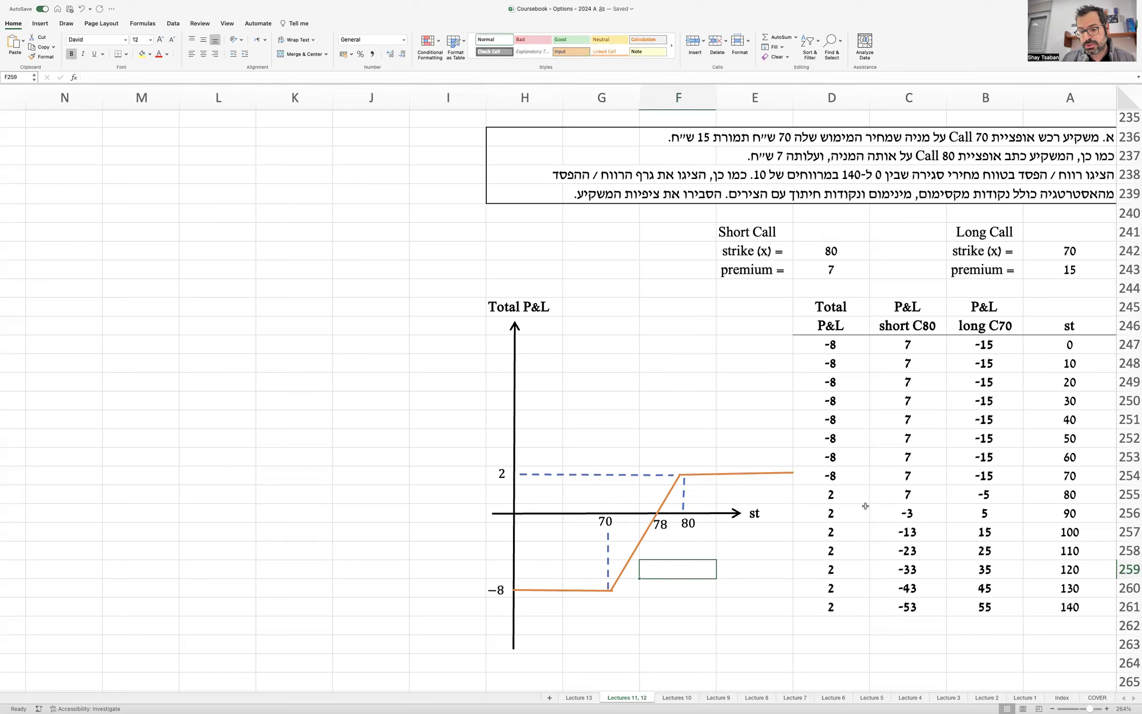
Try 78 as the st value in A255 to check the break-even point, and undo the entry.
click(1059, 498)
text(78)
key(Return)
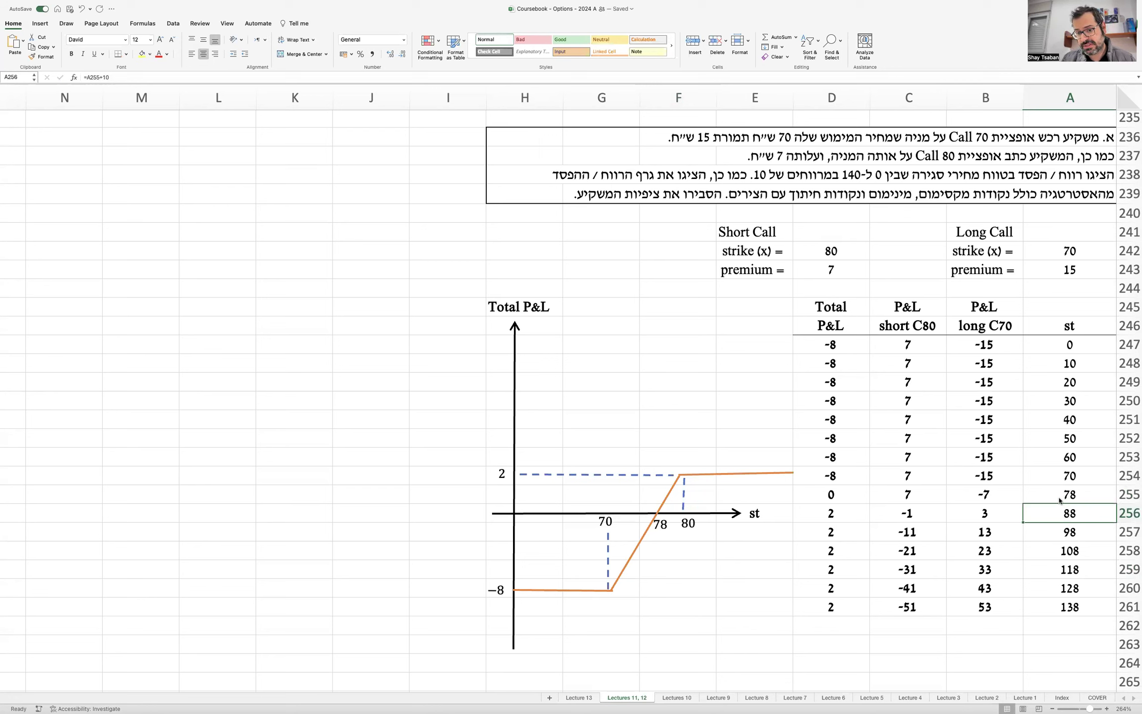
key(super+z)
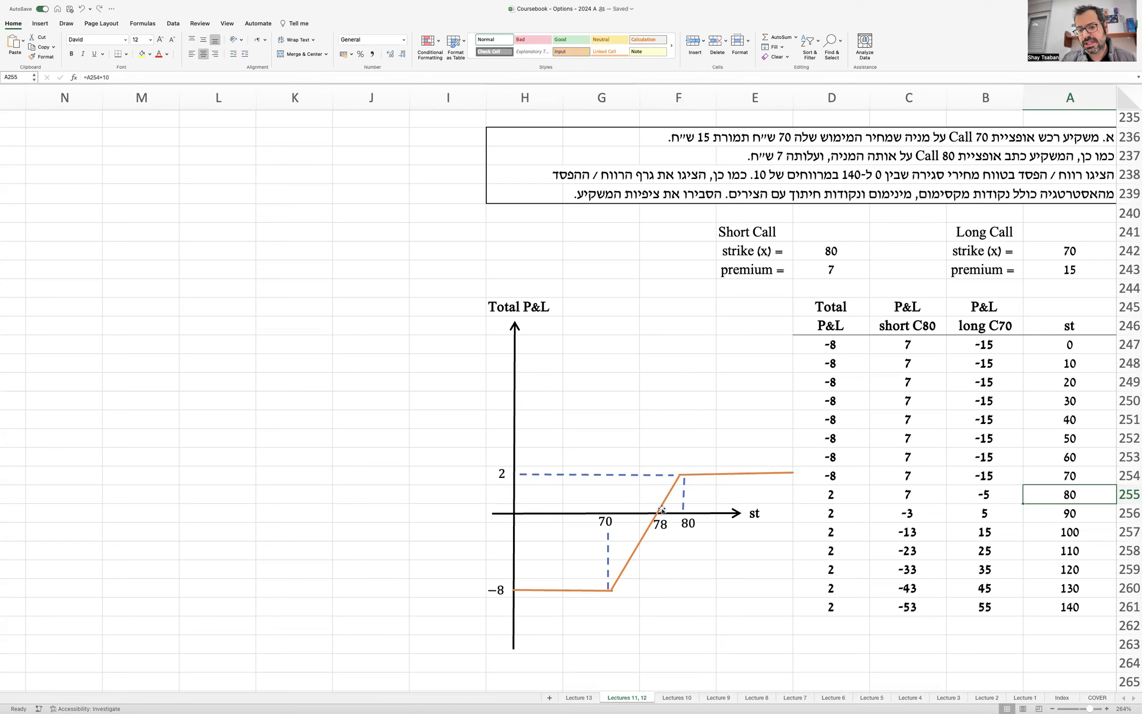
Write "ציפיות המשקיע הן לשוק עולה" in A264, below the profit/loss table.
scroll(662, 510, down, 4)
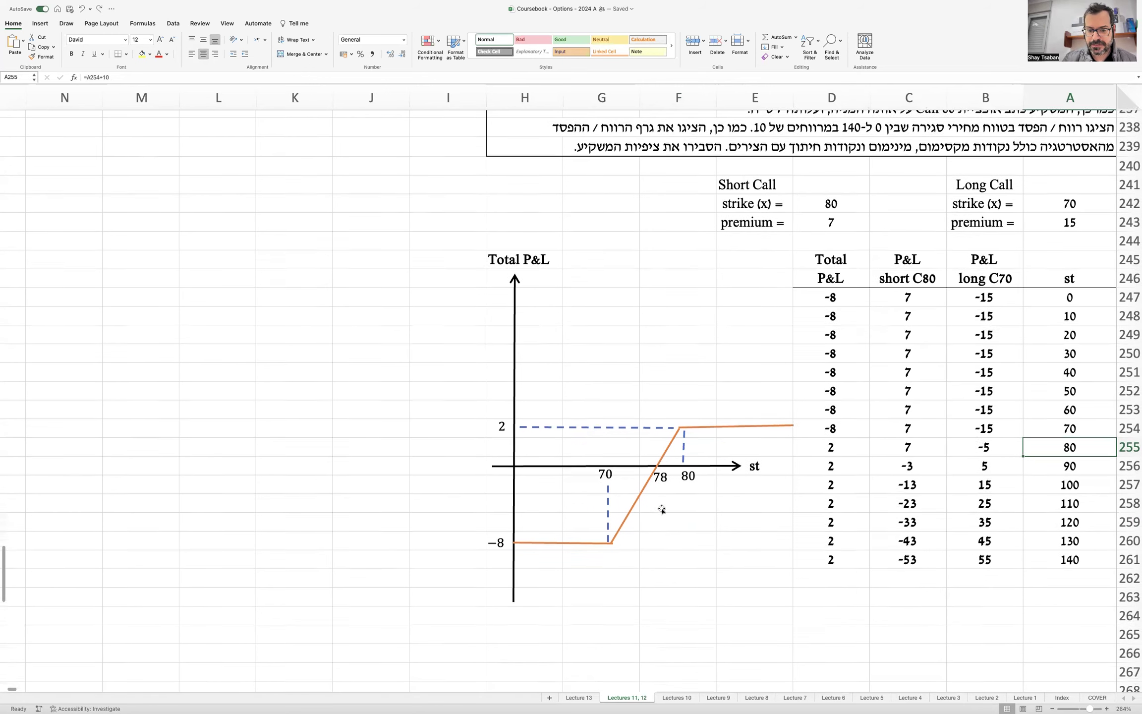
scroll(1010, 601, up, 3)
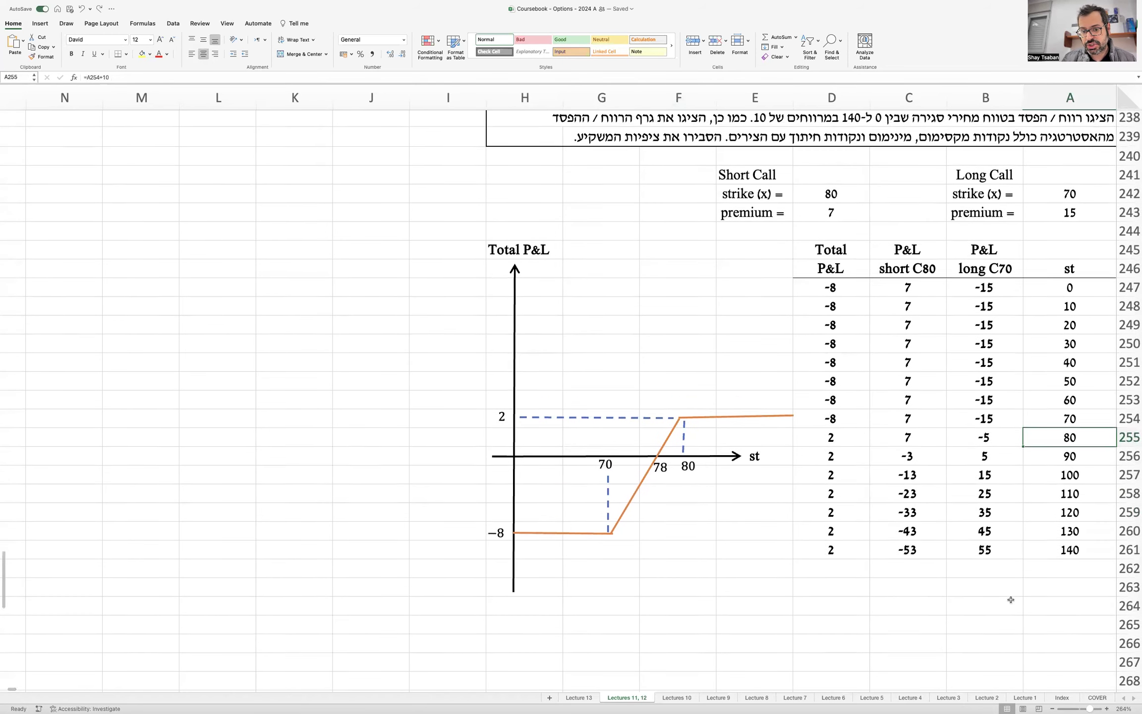
scroll(873, 401, down, 2)
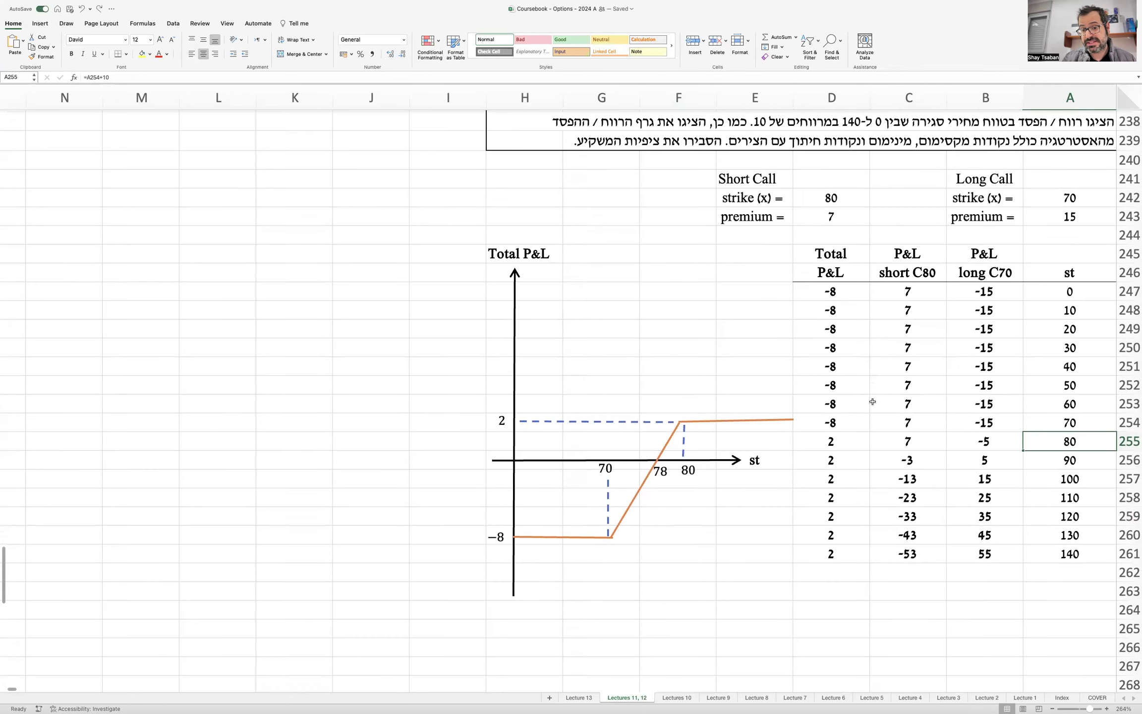
click(1072, 602)
click(1070, 600)
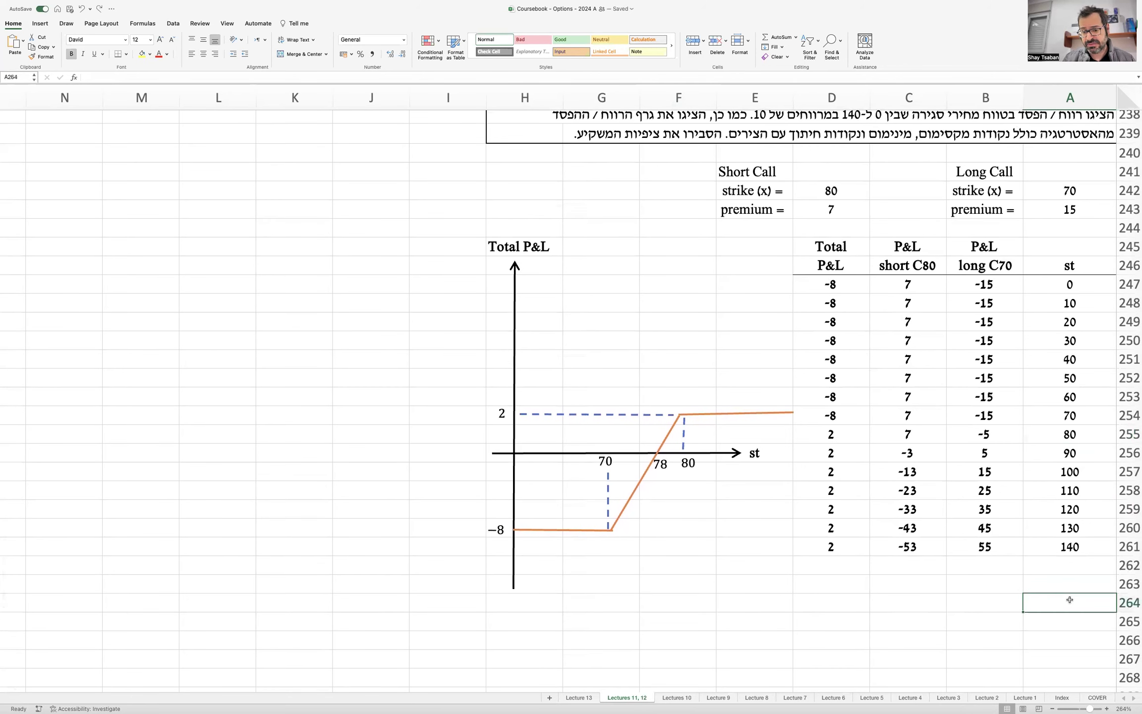
text(ציפיות המשק)
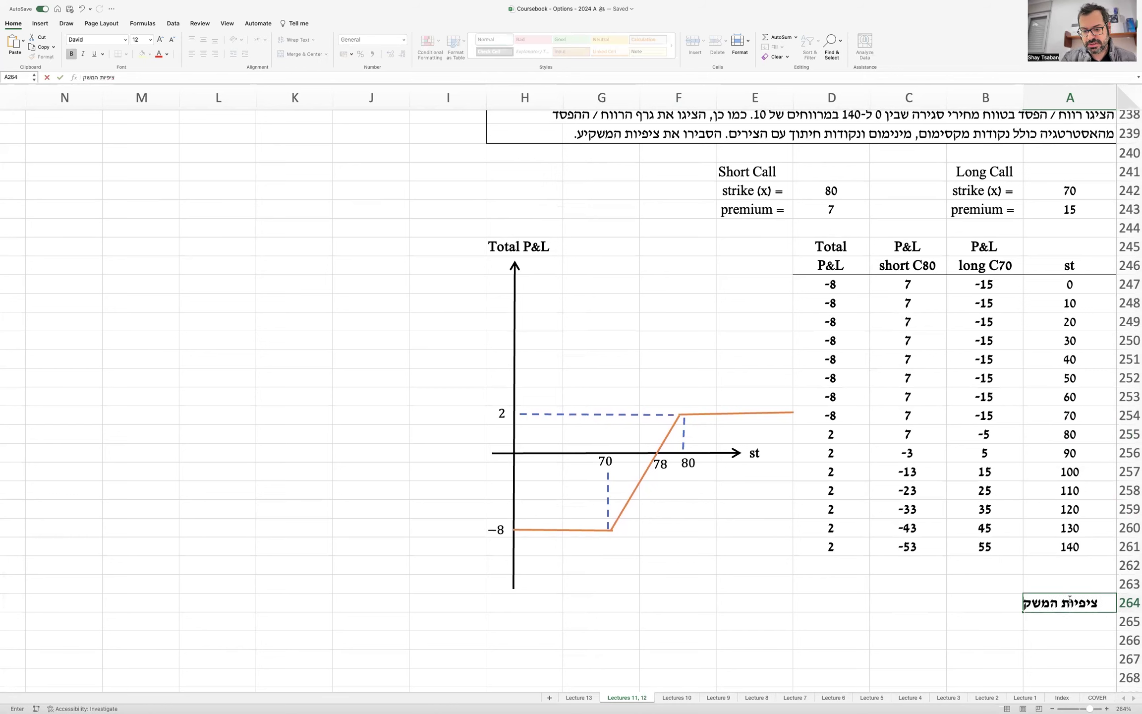
text(יע הן לשוק עולה)
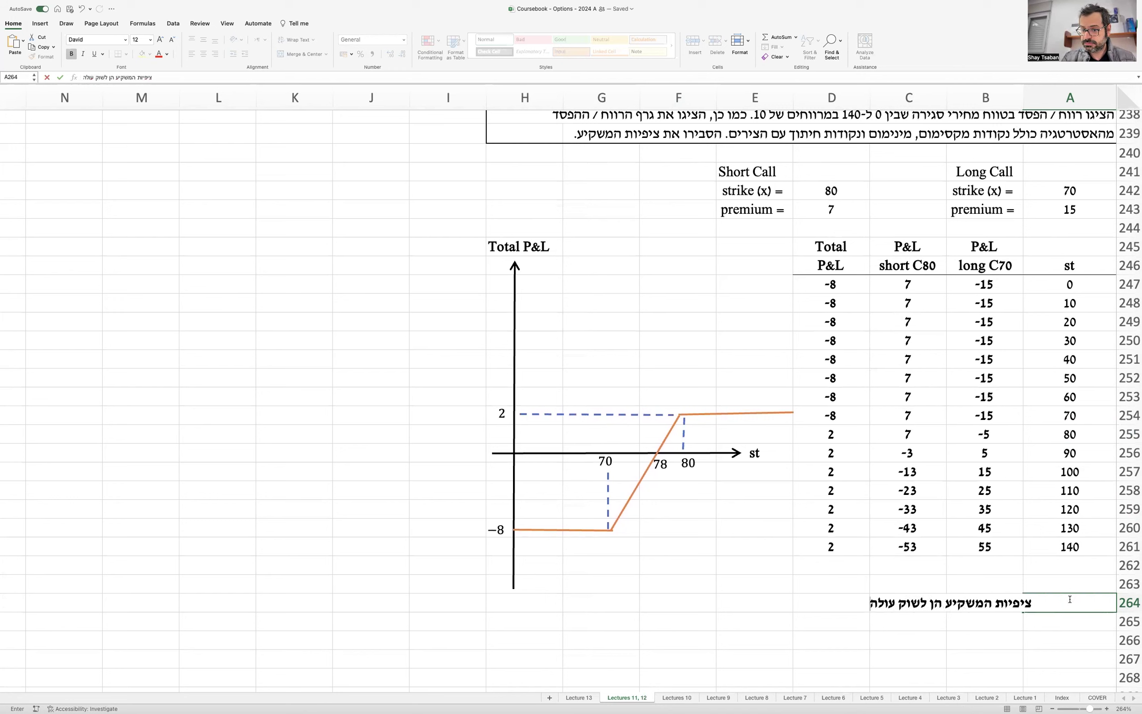
key(Return)
Make the sentence in A264 non-bold with a dash at its end, and change the cell's text direction.
click(1056, 602)
double_click(953, 599)
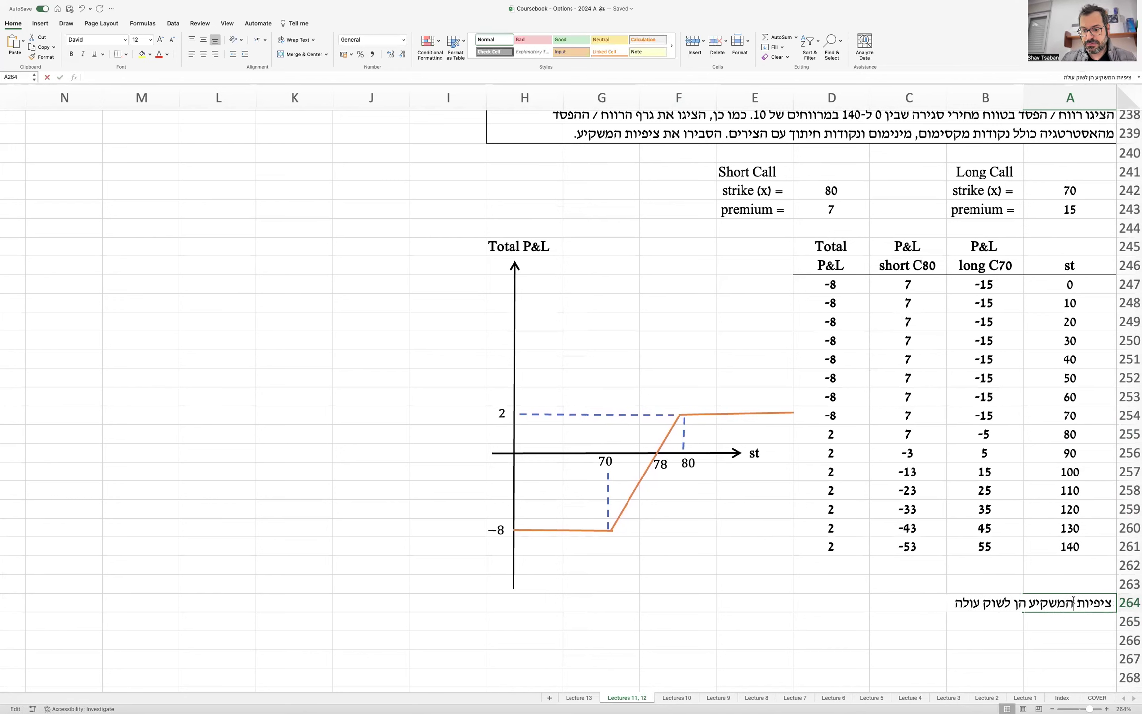
text(-)
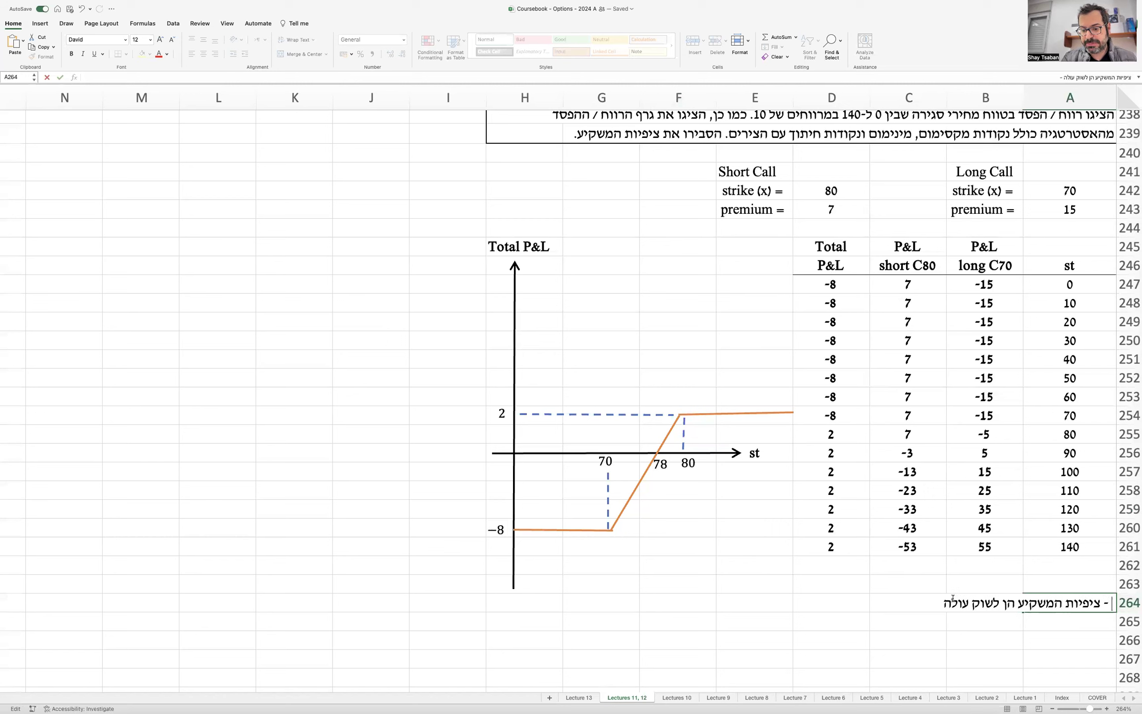
key(Return)
key(Up)
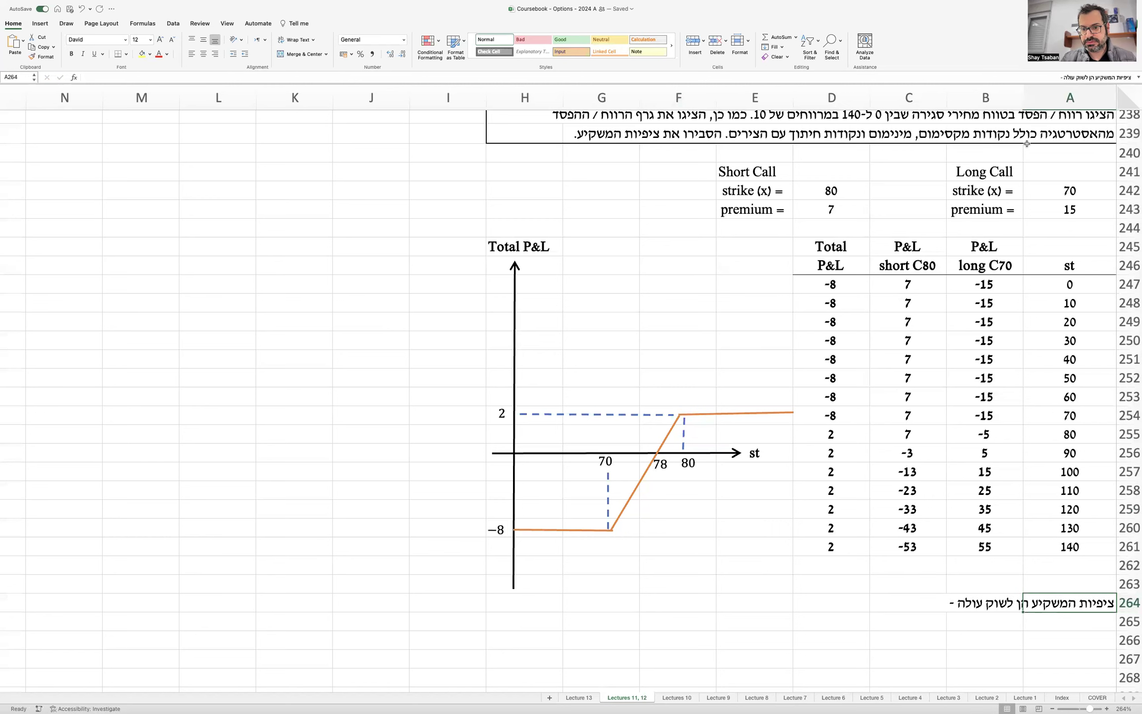
click(265, 40)
click(280, 63)
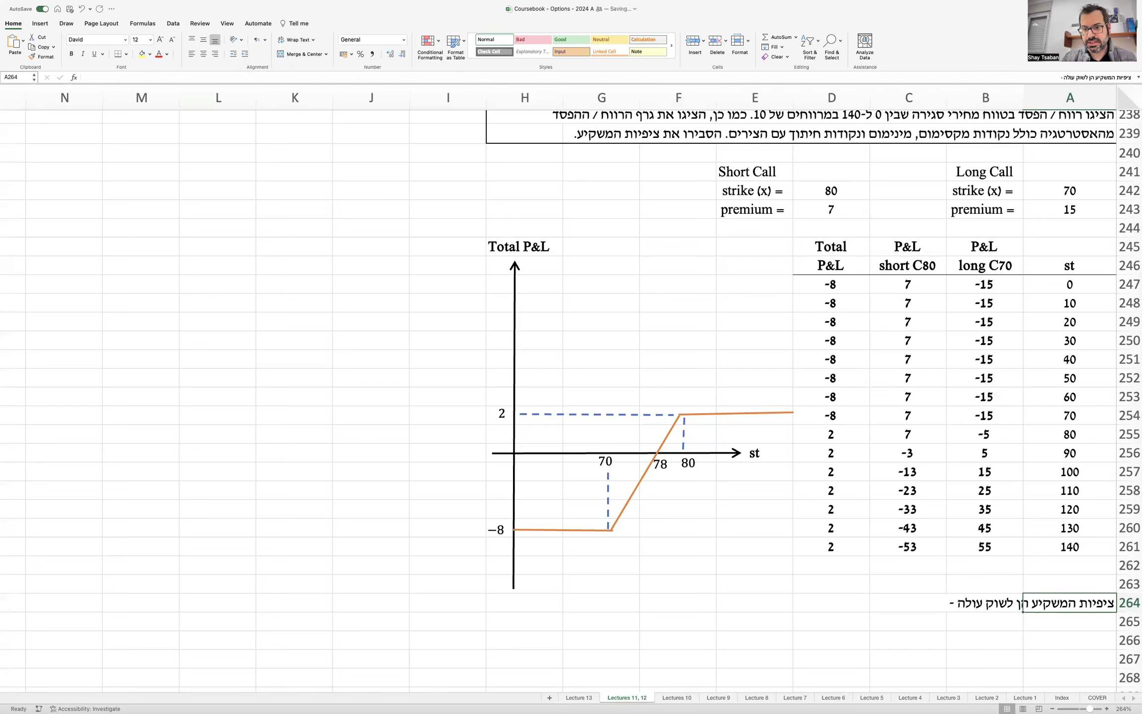
Continue the A264 sentence with "אך לא זאת בלבד - הוא מעוניין להגביל את ההפסד במקרה שהתרחיש לא יתממש.".
click(1047, 74)
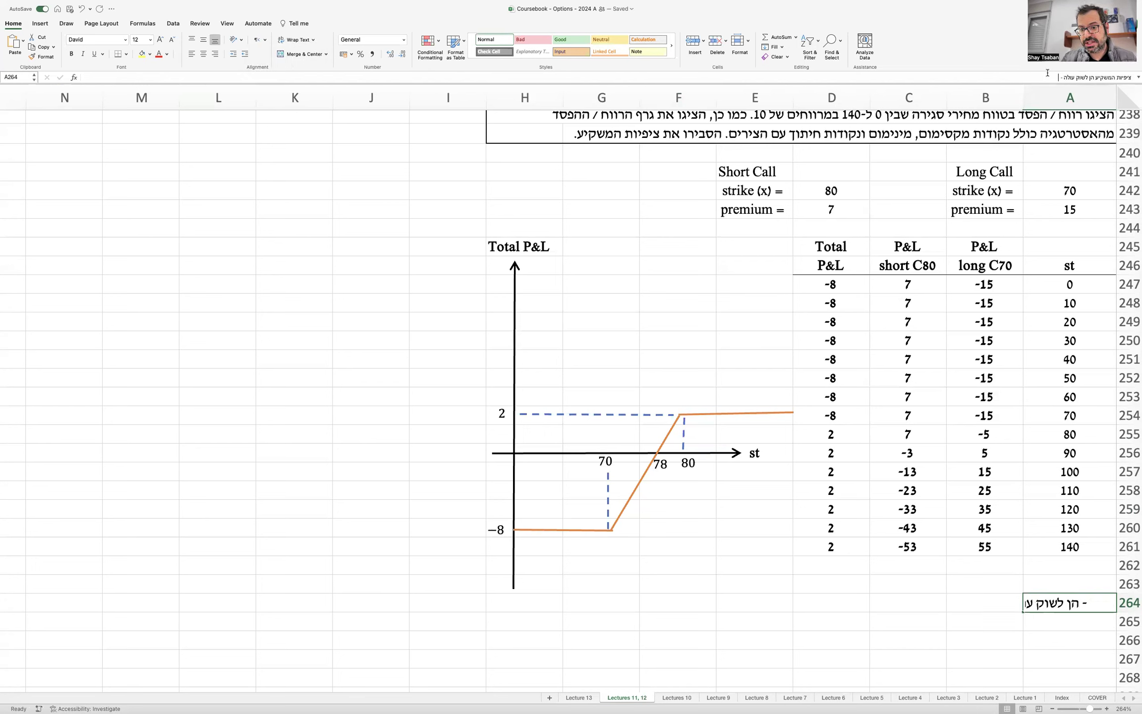
text(אך לא)
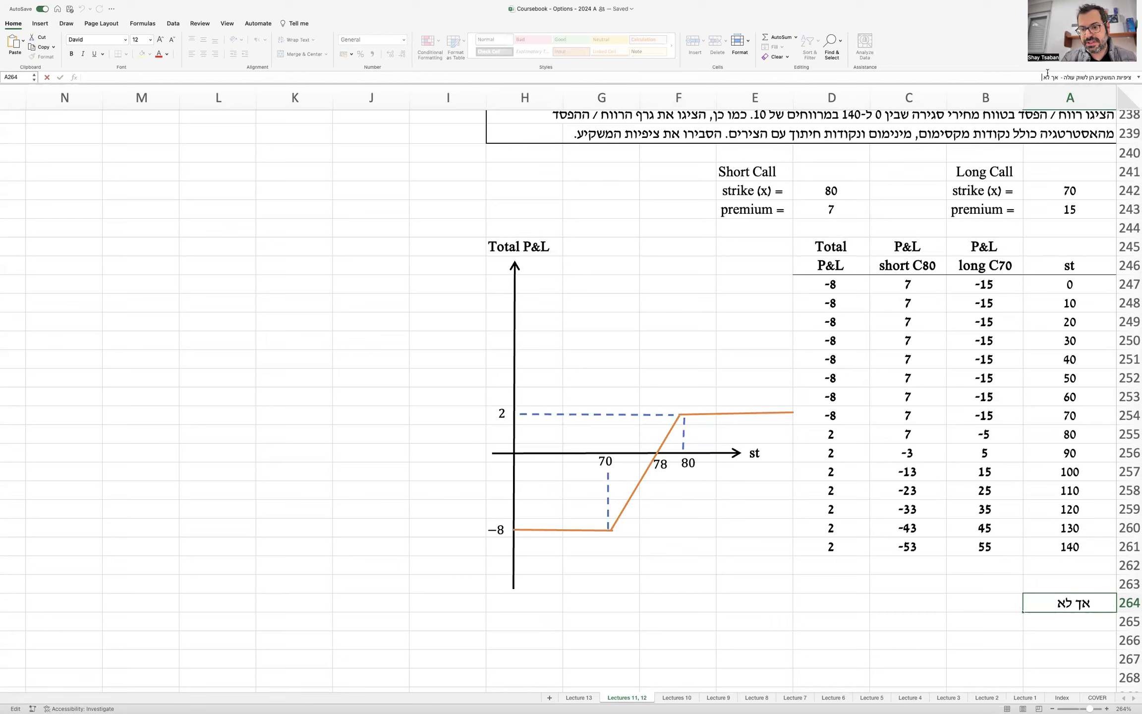
text( זאת בלבד)
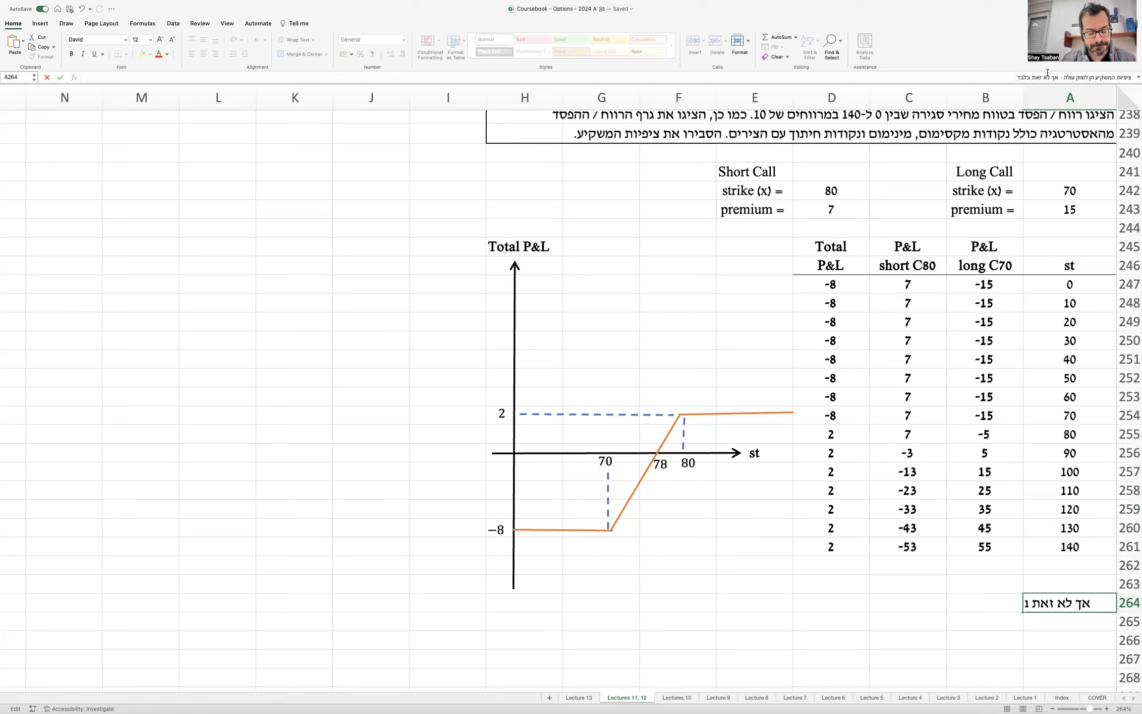
text( - הוא מעוני)
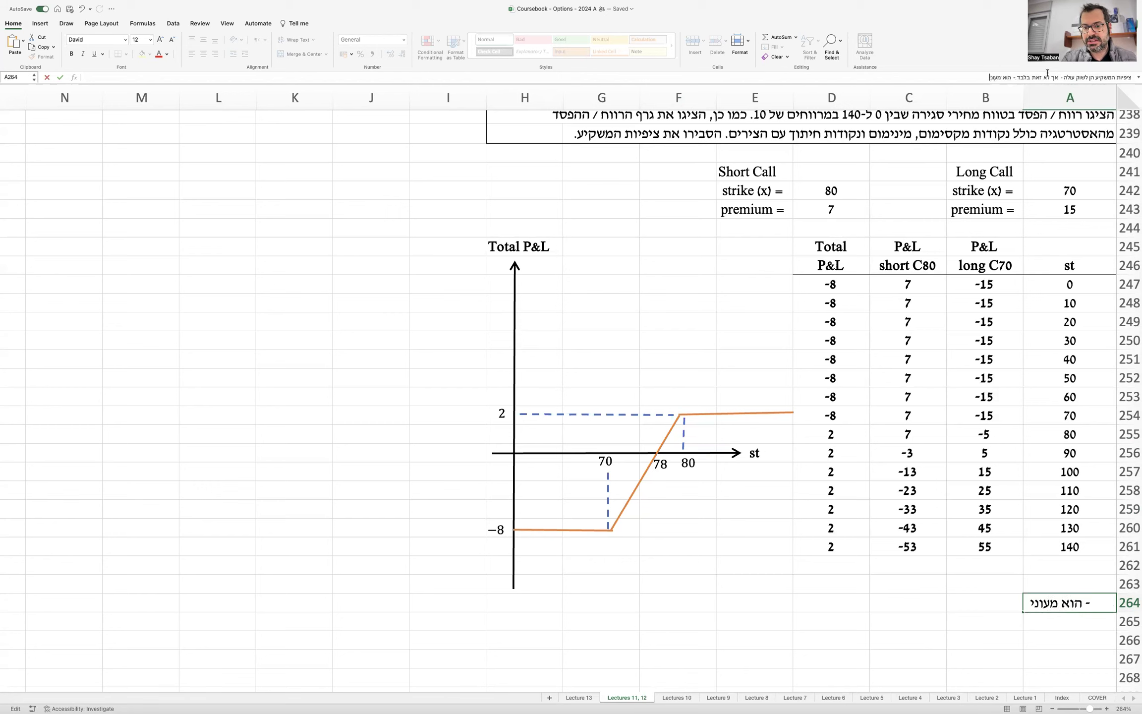
text(ין להגביל)
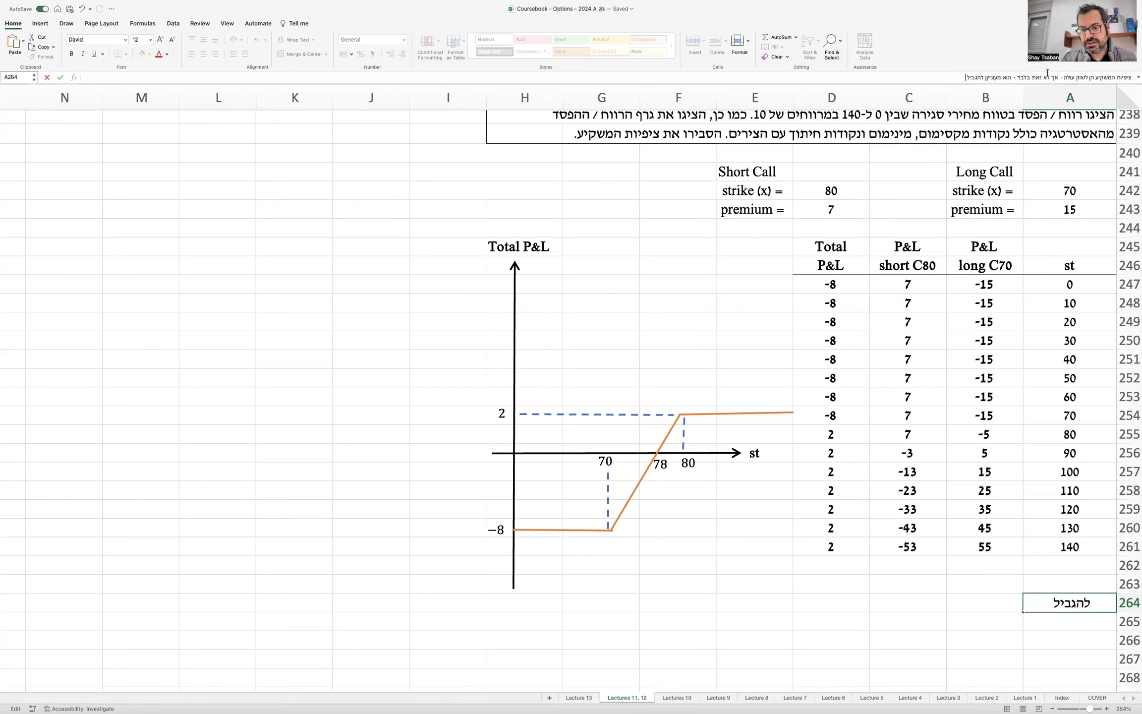
text( את ההפסד במקרה ש)
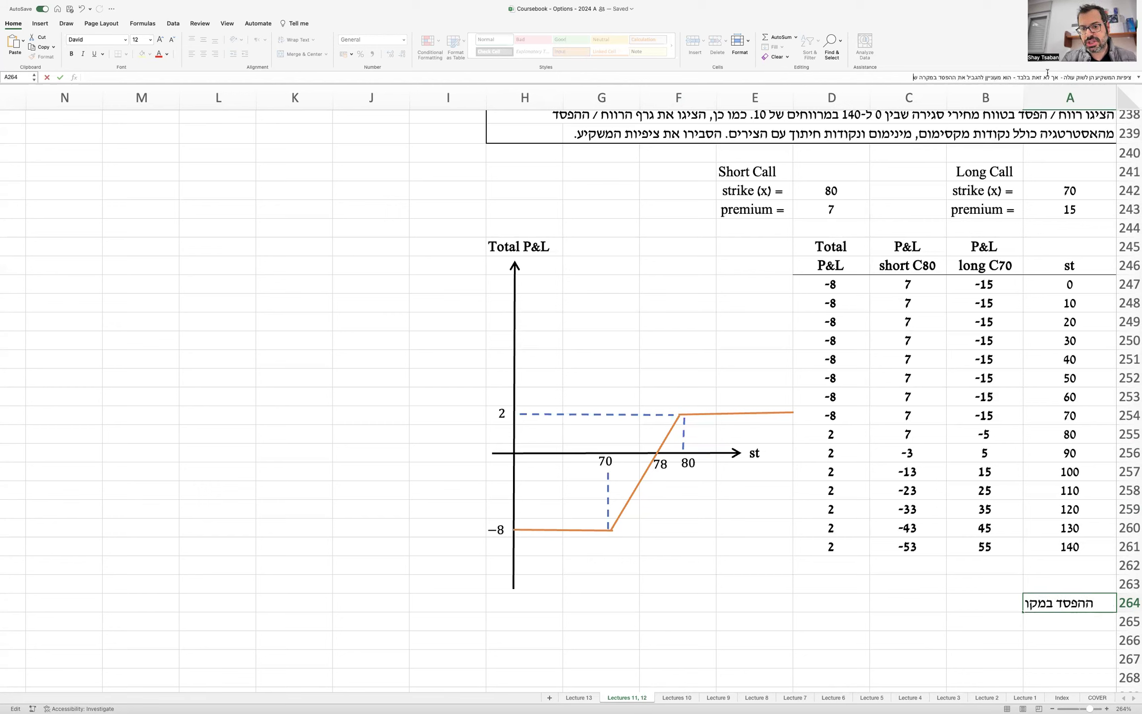
text(התרחיש לא יתממש.)
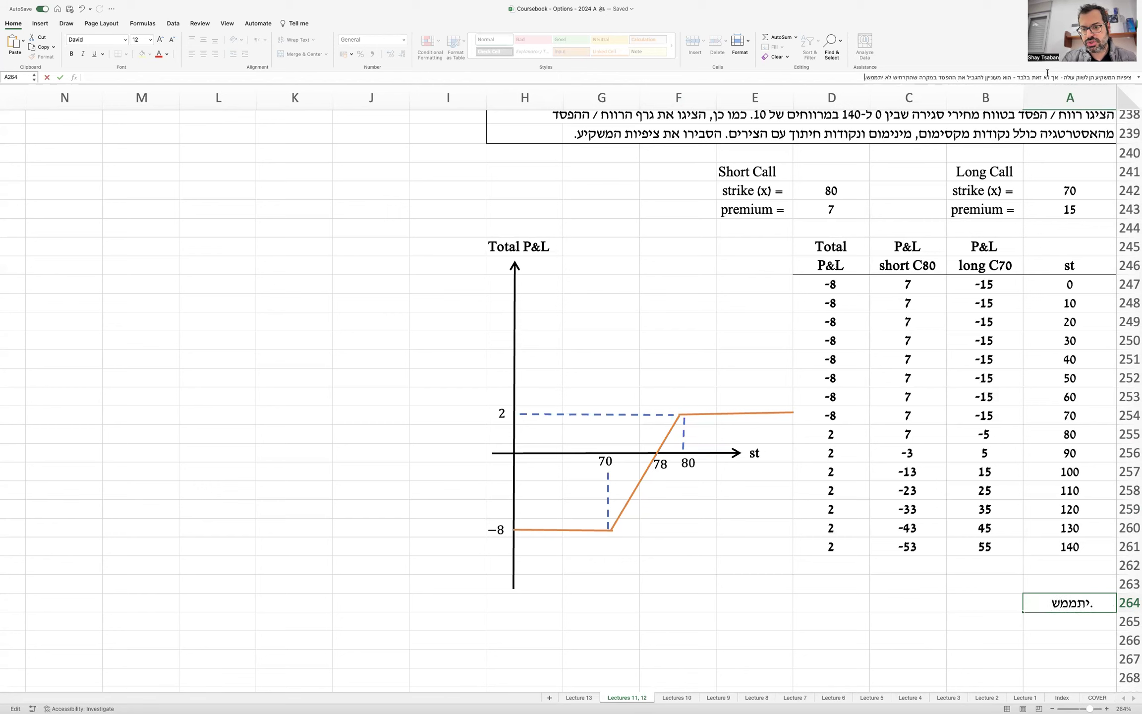
click(984, 76)
key(BackSpace)
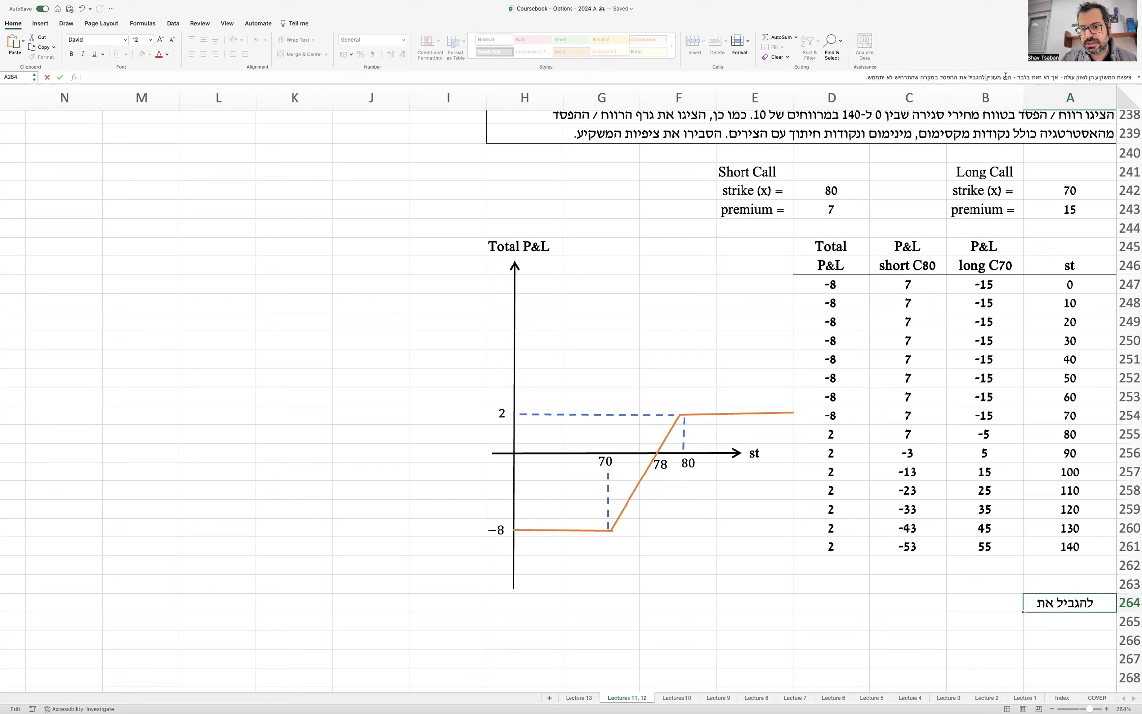
key(Return)
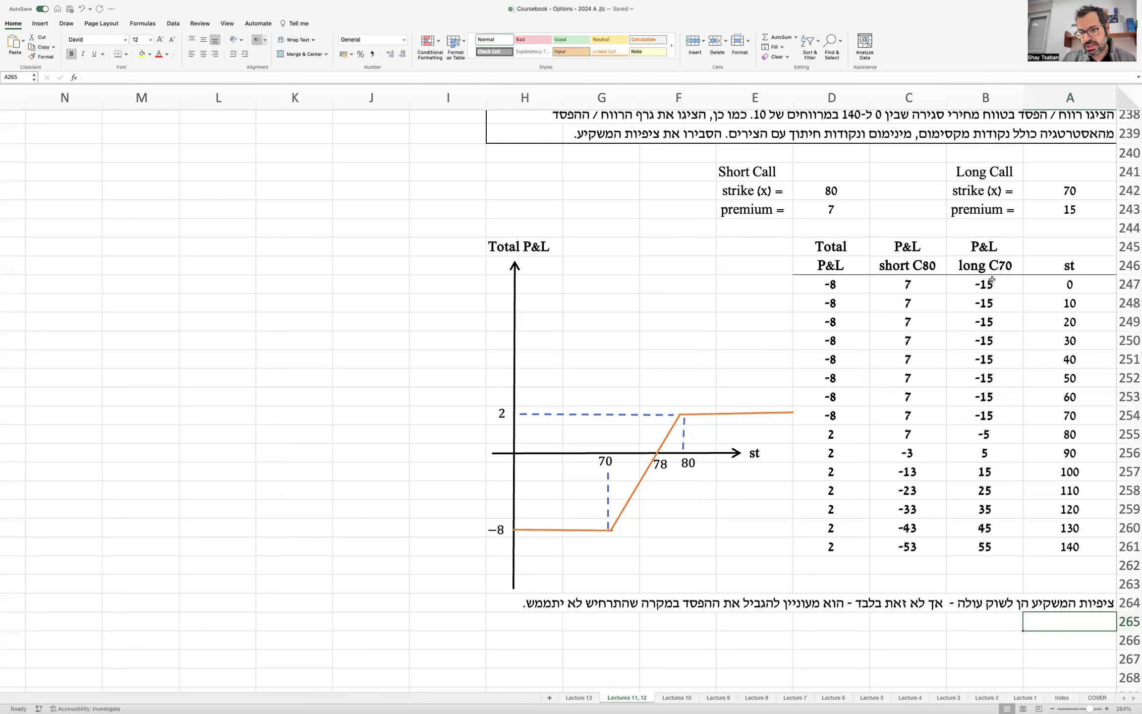
Write "כל זאת תוך צמצום יחסי של הפרמיה בהשוואה לאסטרטגיה של רכישת אופציית Call בלבד - זוהי למעשה" in A265.
click(992, 303)
key(Up)
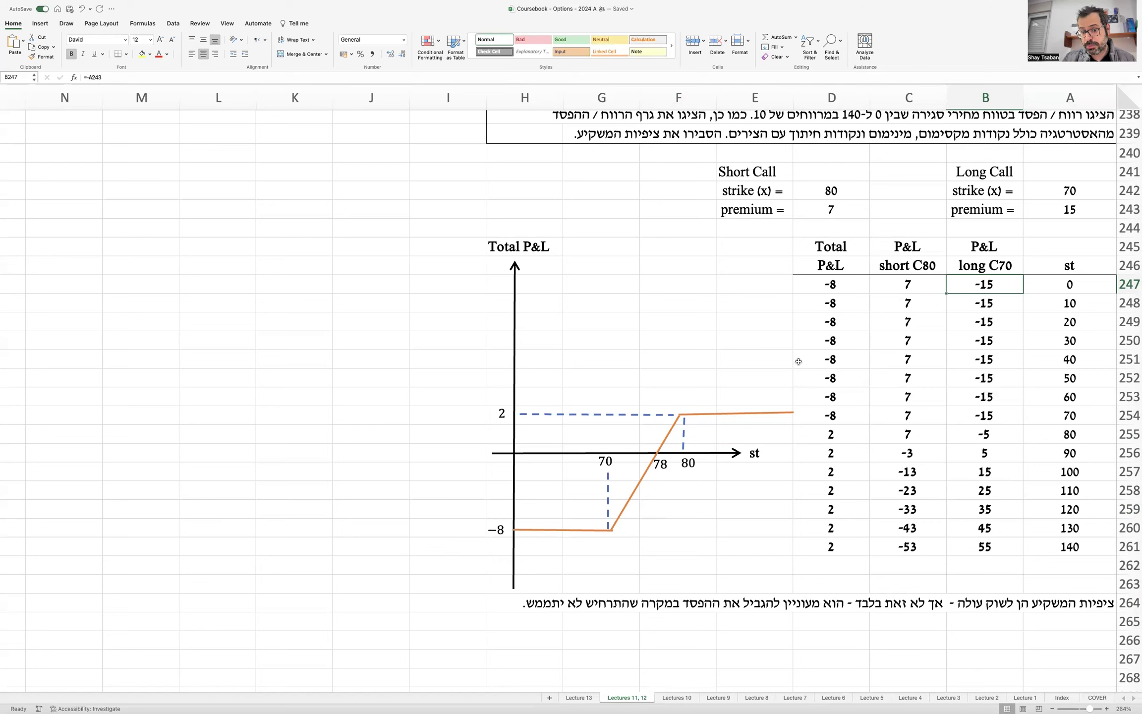
click(829, 288)
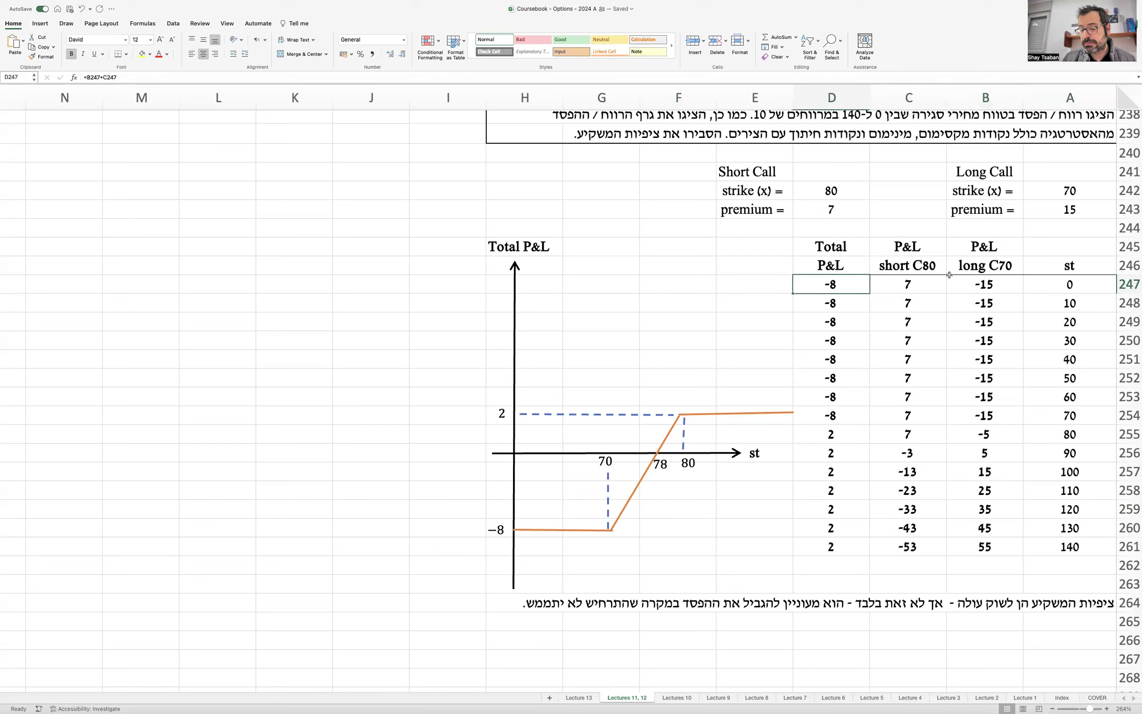
click(1079, 621)
text(כ)
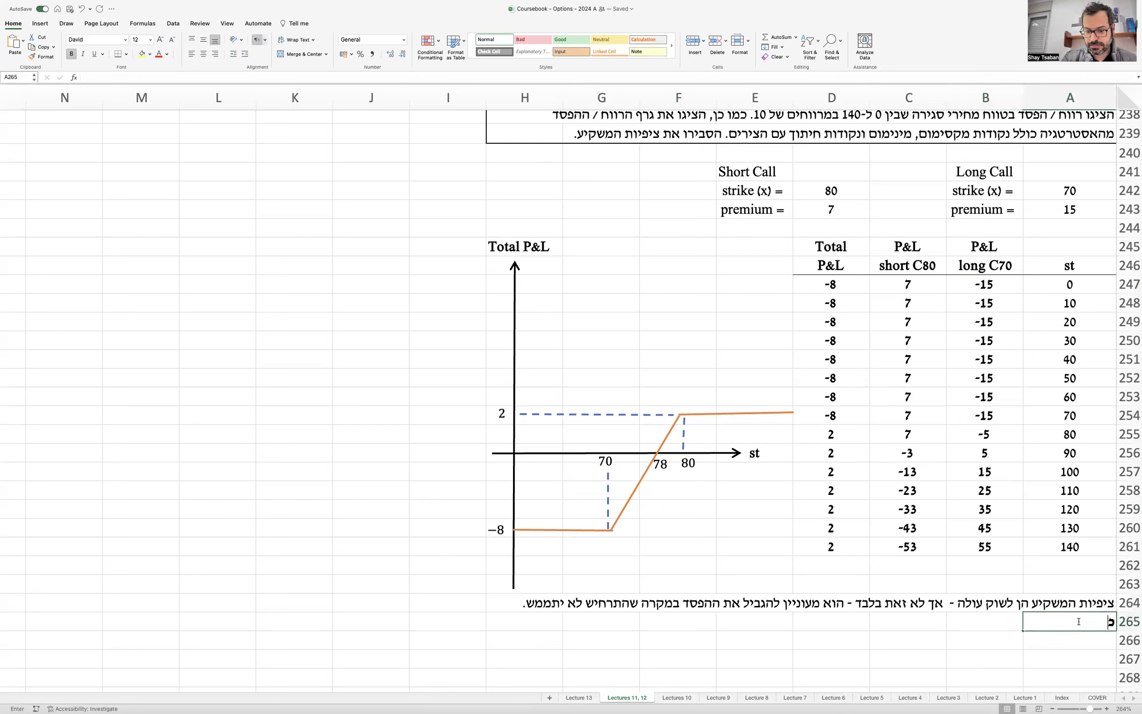
text(ל זאת תוך צמצ)
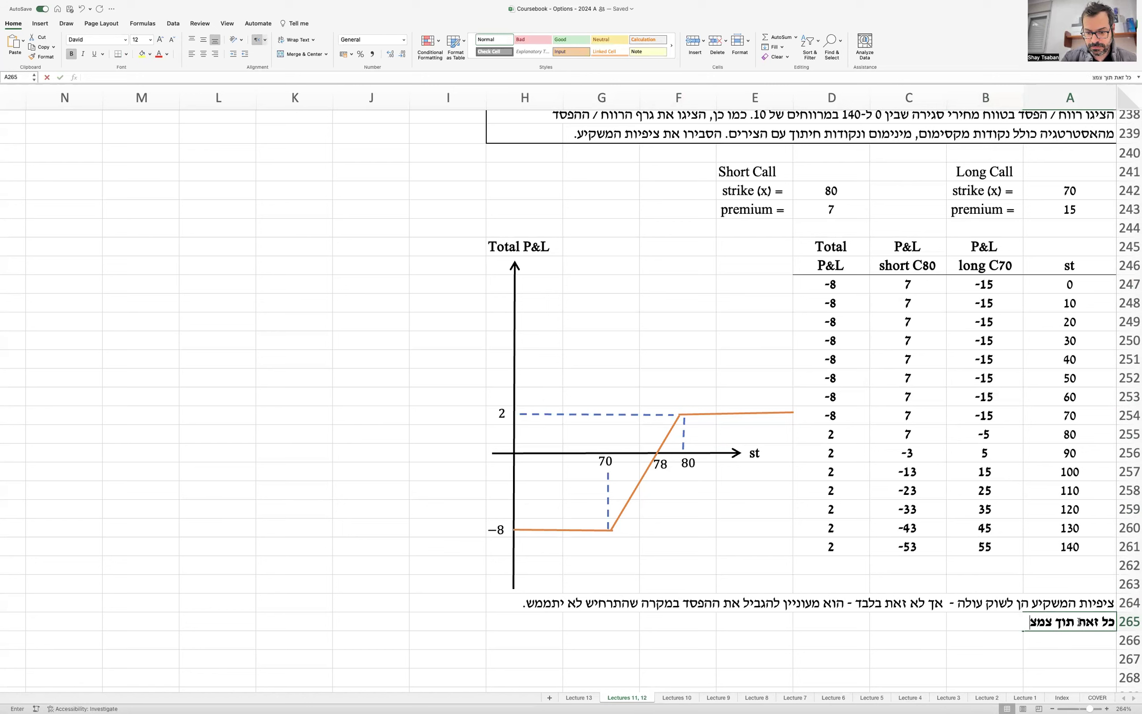
text(ום יחסי של הפרמיה ב)
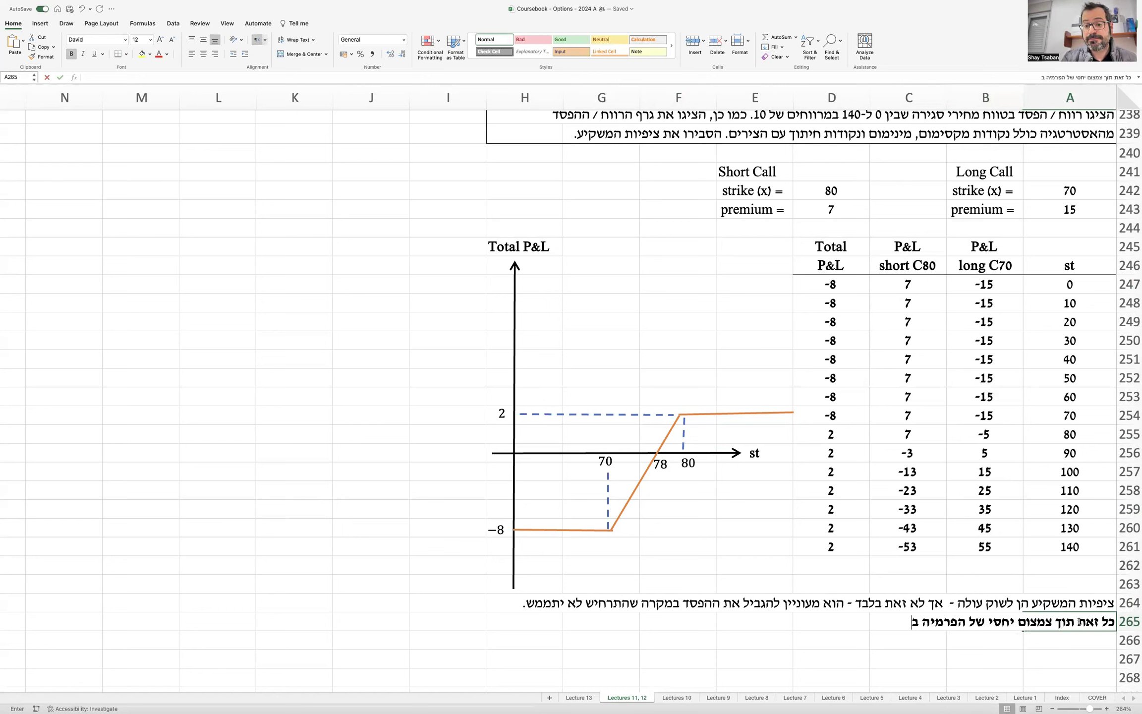
text(השוואה לאסטרטגי)
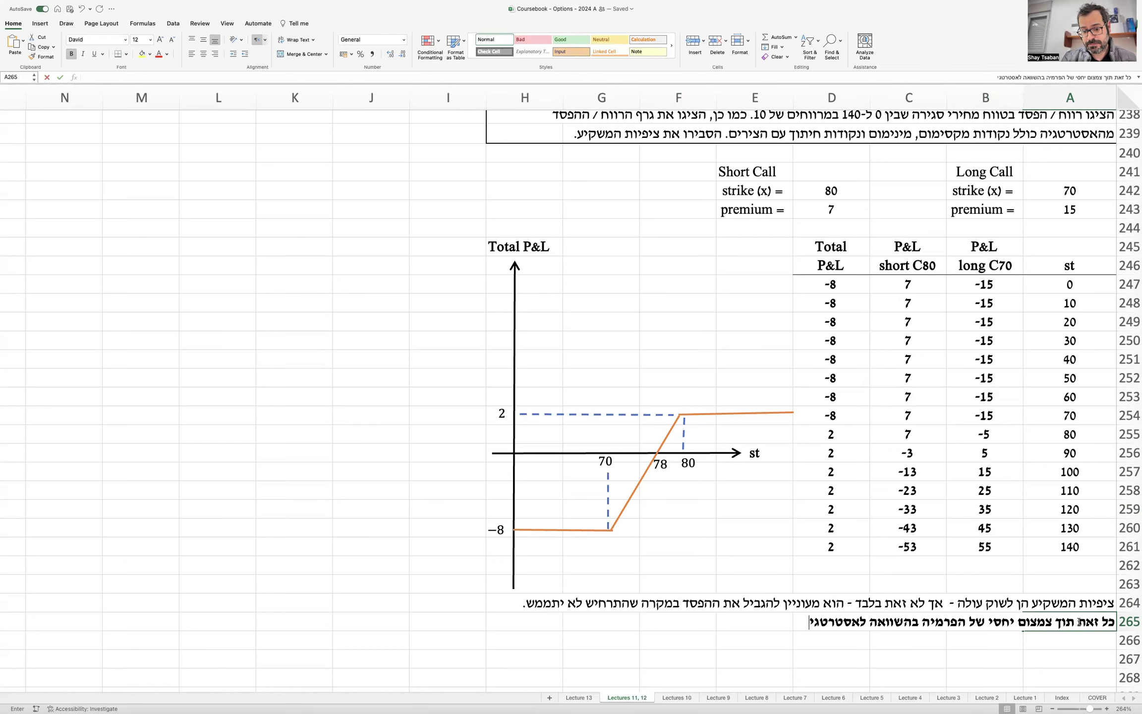
text(ה של רכישת אופצי)
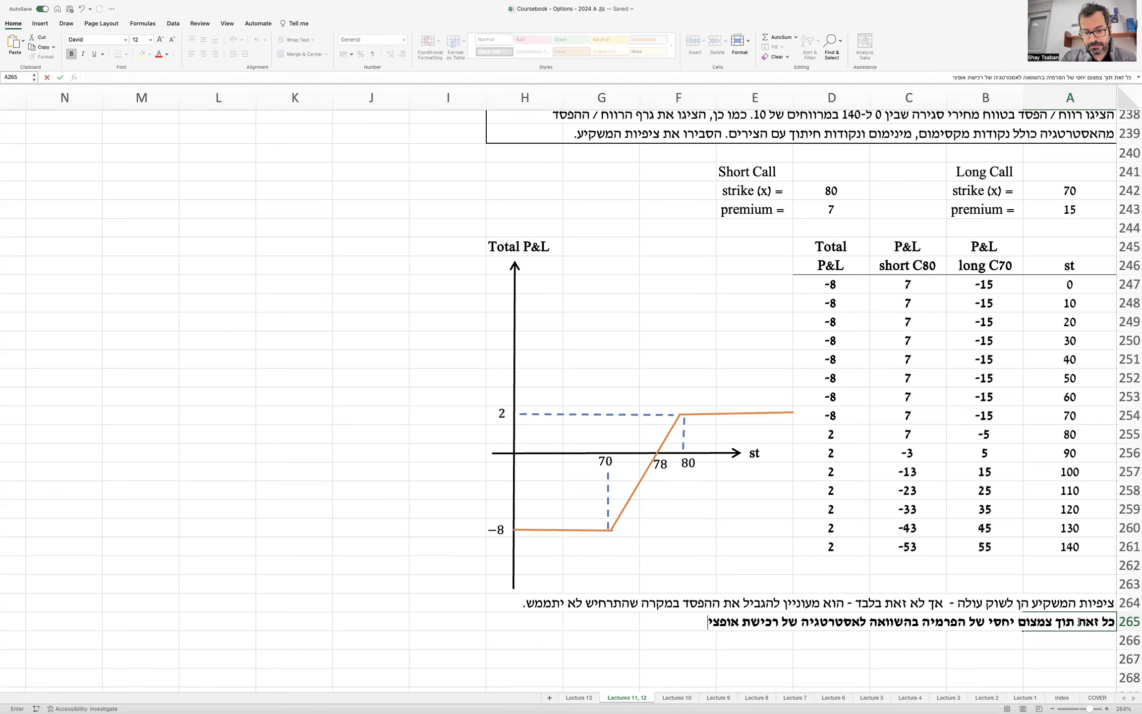
text(ית Call - בלבד)
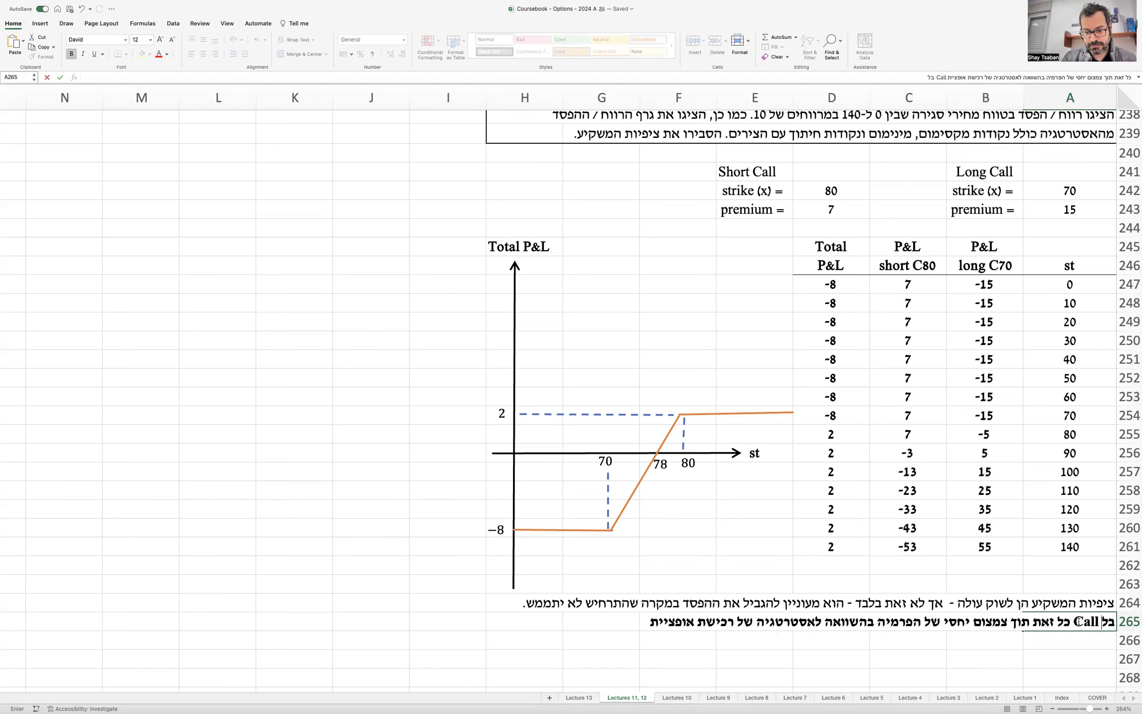
text( זוהי למעשה)
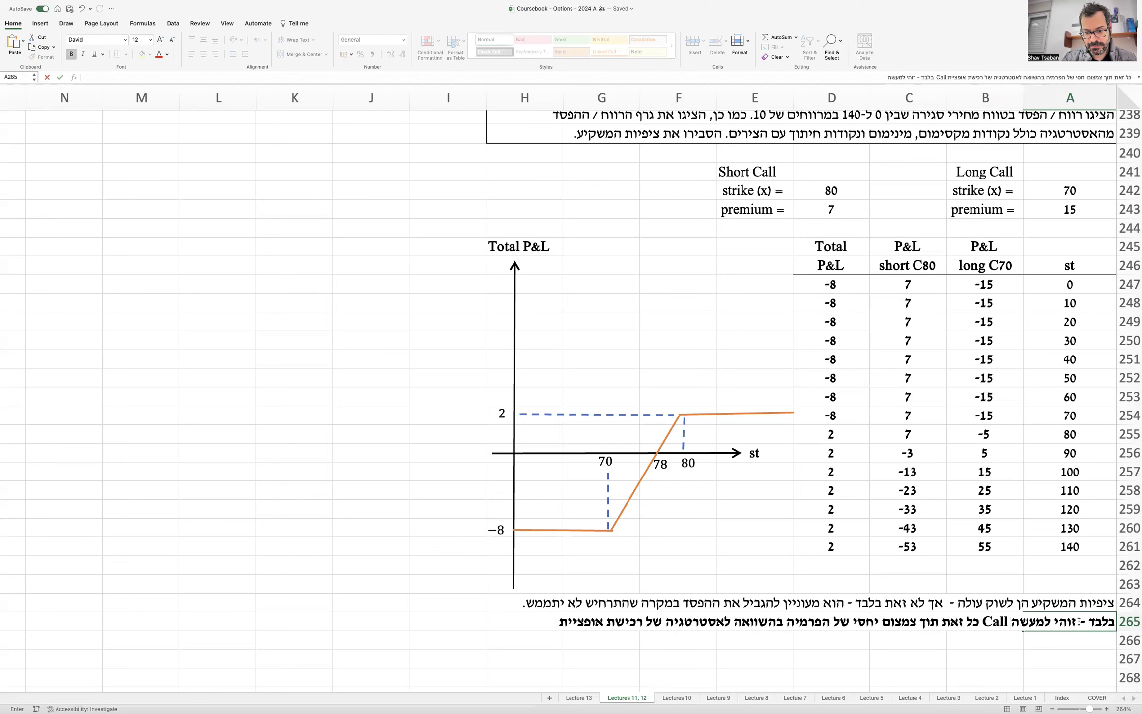
key(Return)
Continue the explanation in A266 with "אסטרטגיית מרווח עולה שהוצגה בקורס.".
text(אסטרטגיית מרווח עו)
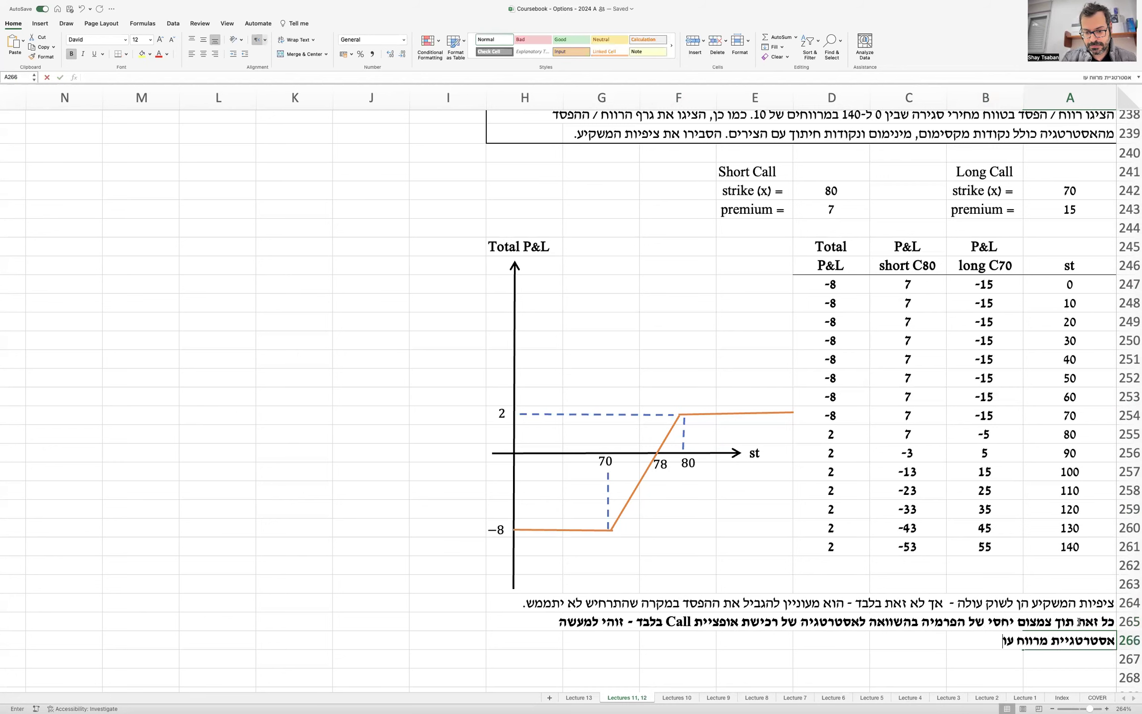
text(לה שהוצגה בקורס.)
key(Return)
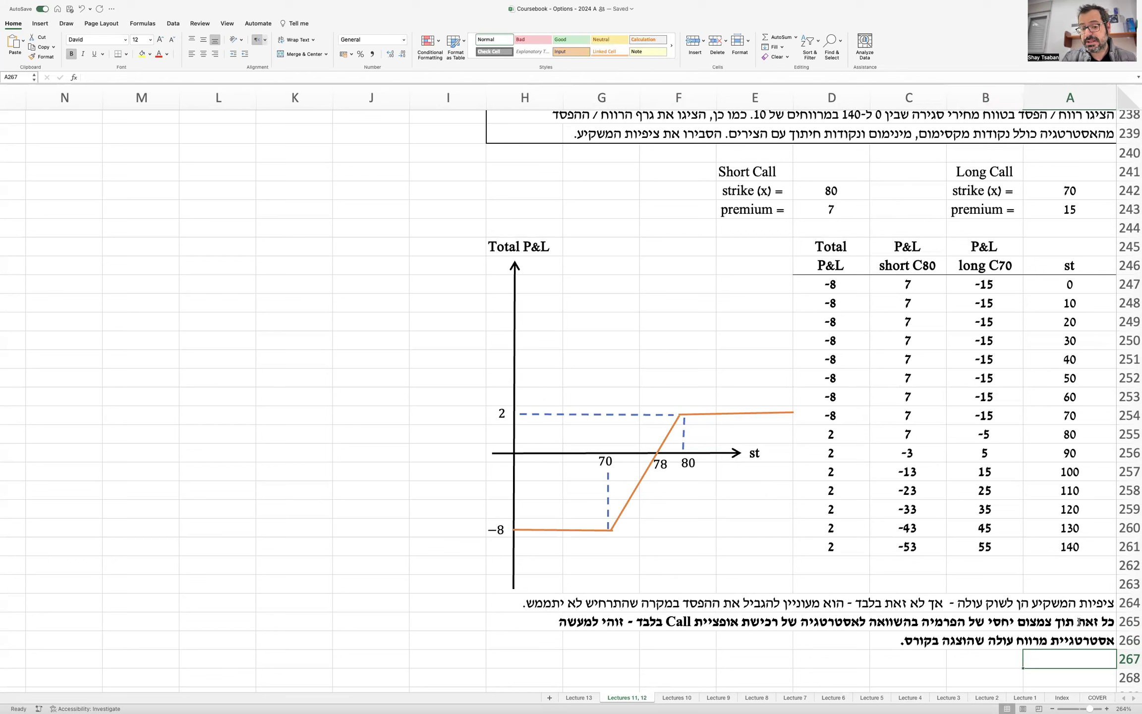
Write "חסרון האסטרטגיה הוא מגבלה על סכום הרווח המירבי - במידה ואכן תחול עלייה חדה במחיר השוק של נכס" in A267 and "הבסיס." in A268.
text(חסרון האסטר)
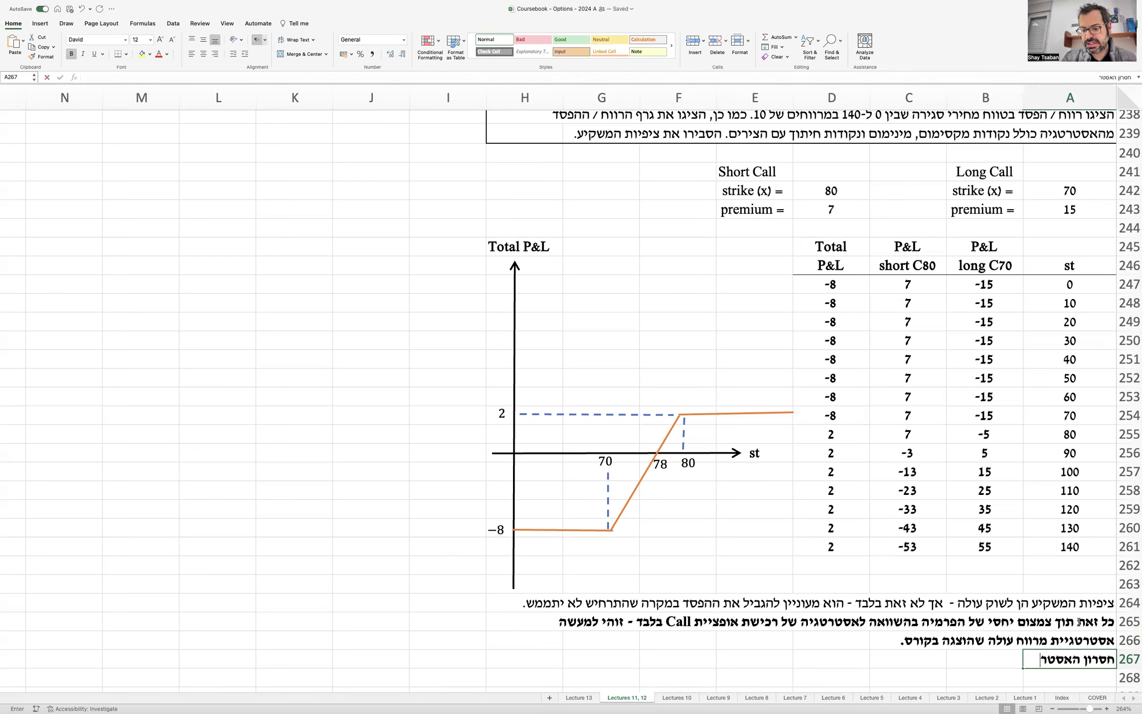
text(טגיה הוא)
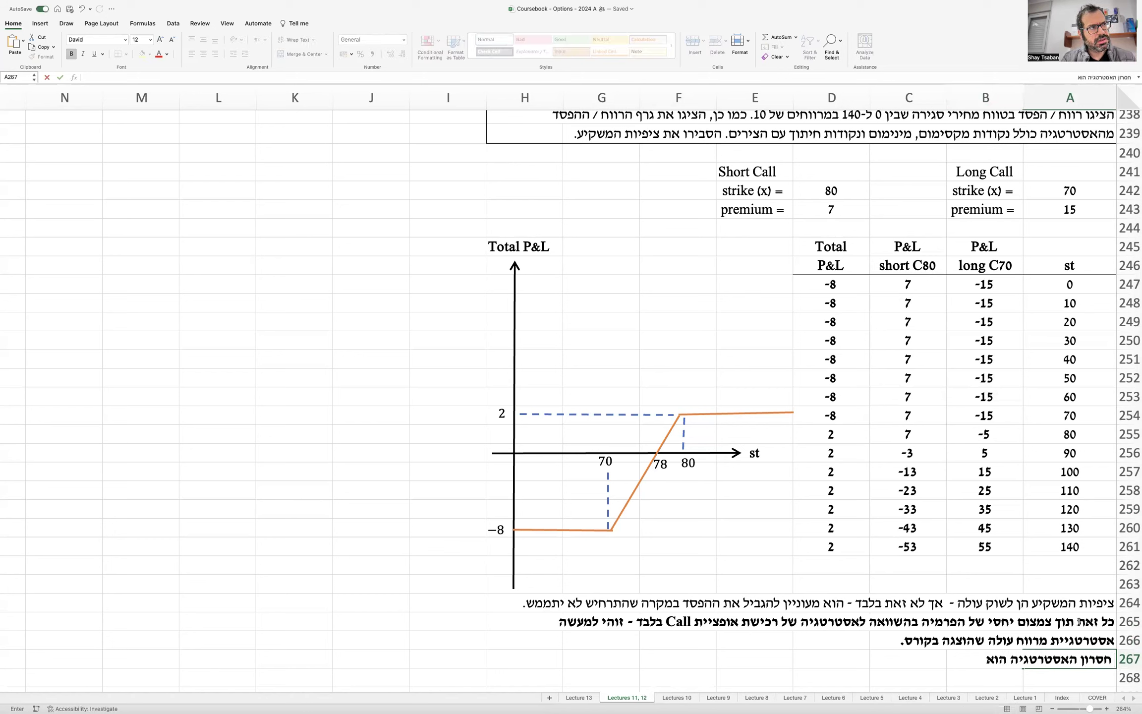
text( מגבלה)
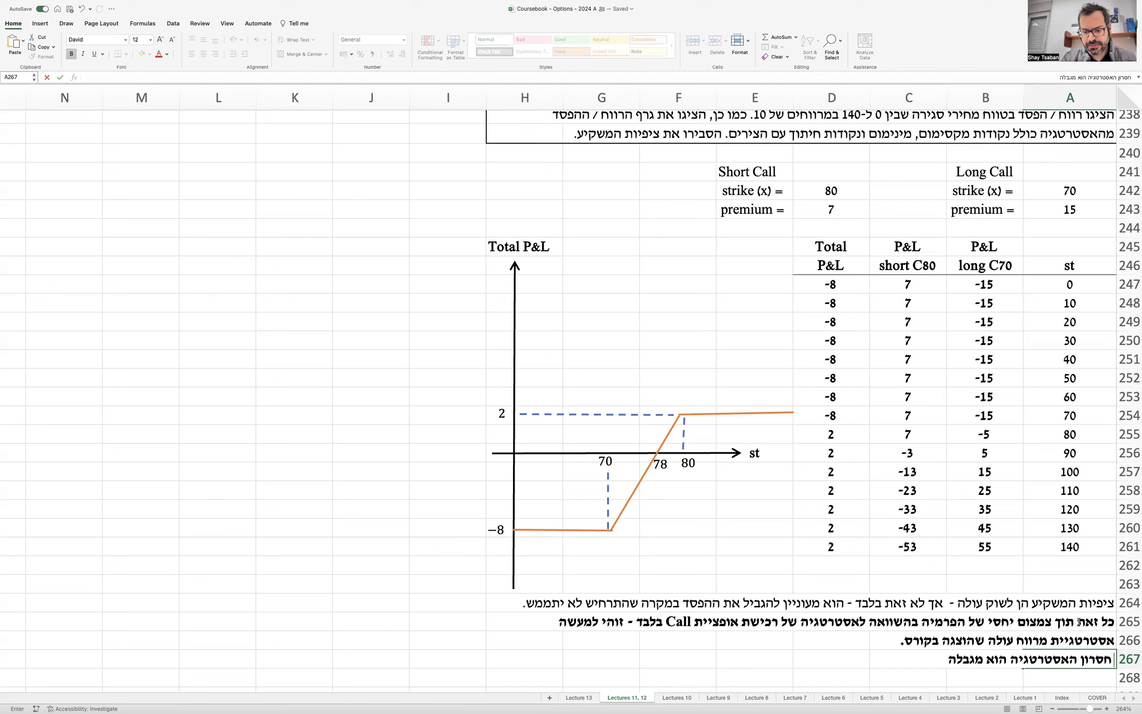
text( על סכום הרווח המיר)
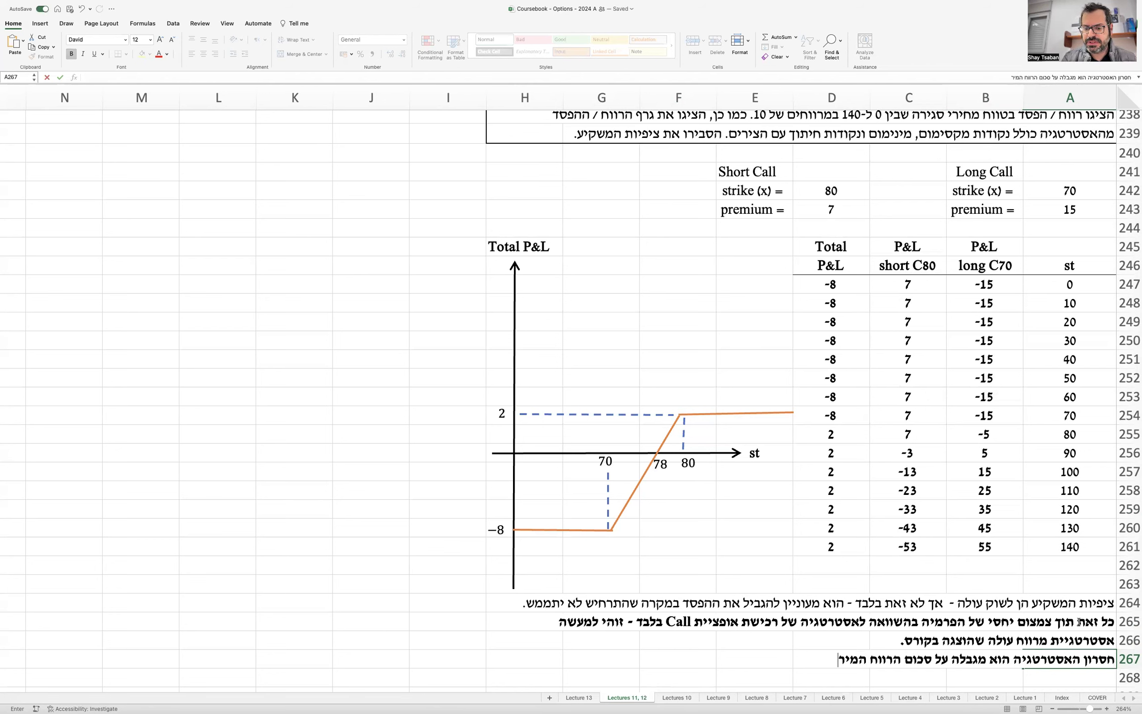
text(בי - במידה ואכן)
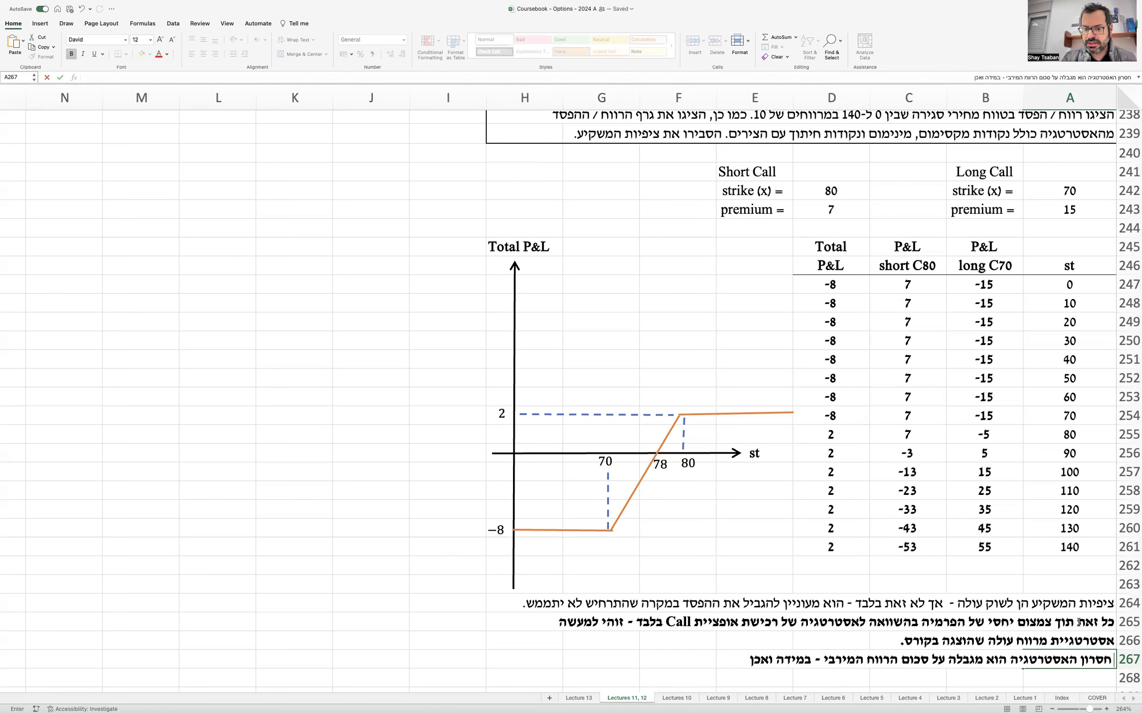
text( תחול עלייה חדה במ)
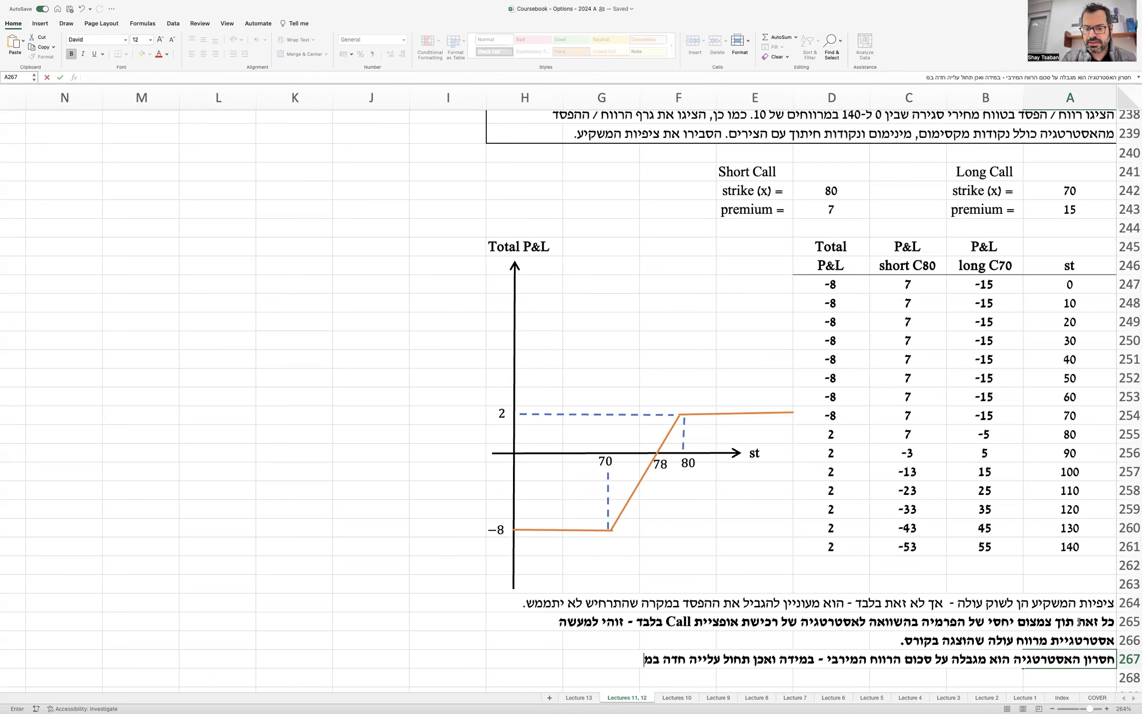
text(חיר השוק של נכס)
key(Return)
text(הבסיס.)
key(Return)
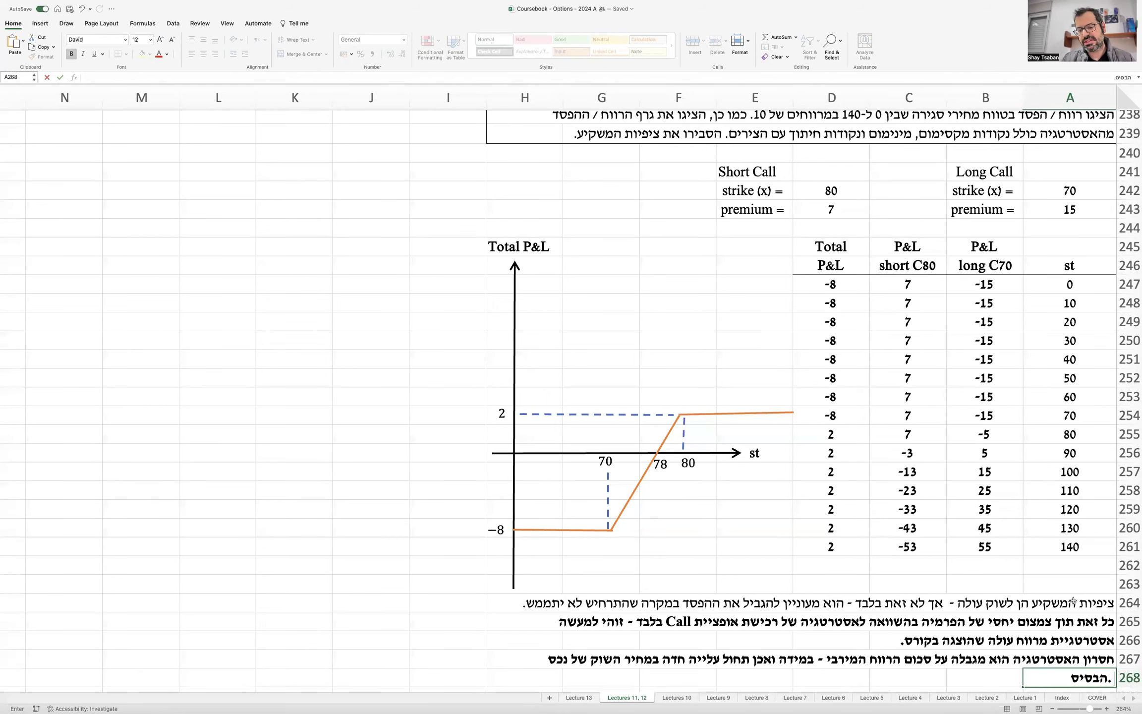
Remove the bold formatting from the explanation lines in A265:A268.
scroll(1086, 600, down, 3)
drag(1079, 562, 1074, 617)
key(super+b)
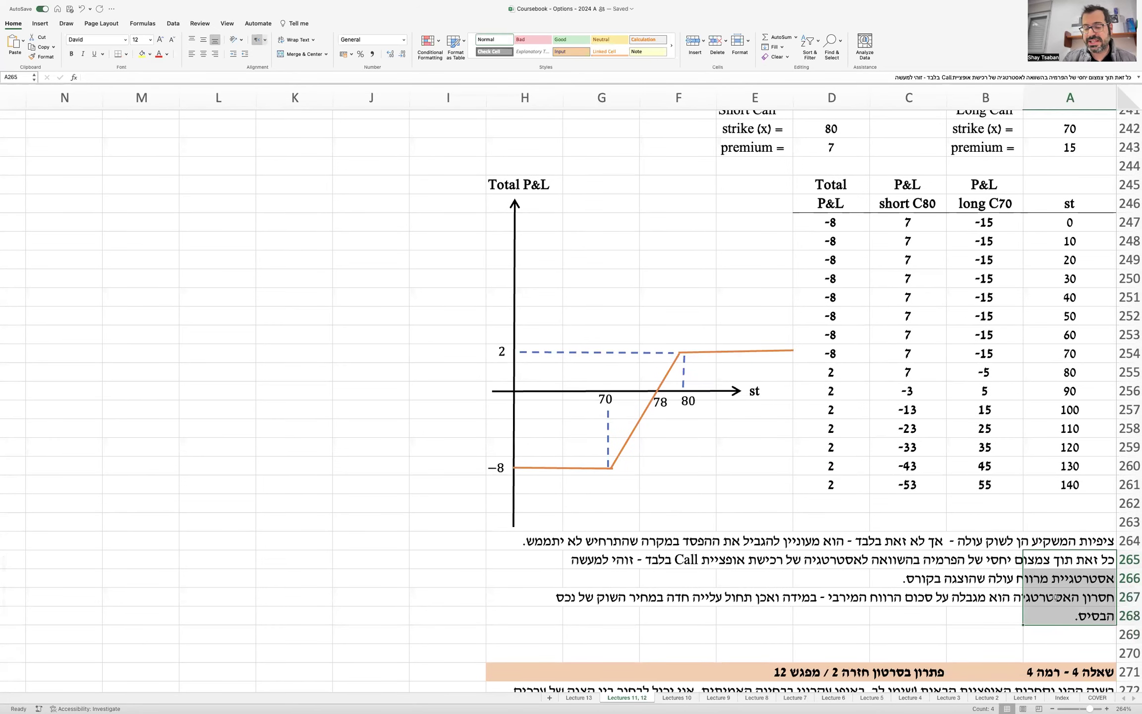
click(1029, 519)
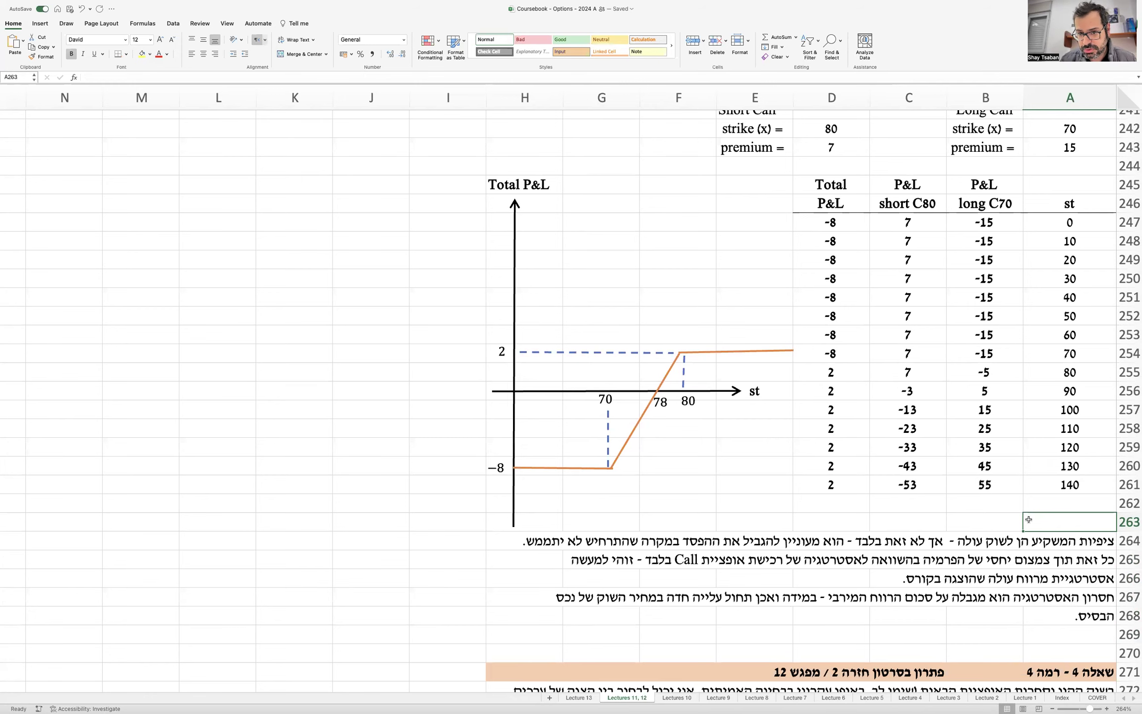
Shorten the graph's upper horizontal orange line so that it ends clear of the profit/loss table.
scroll(1028, 520, up, 10)
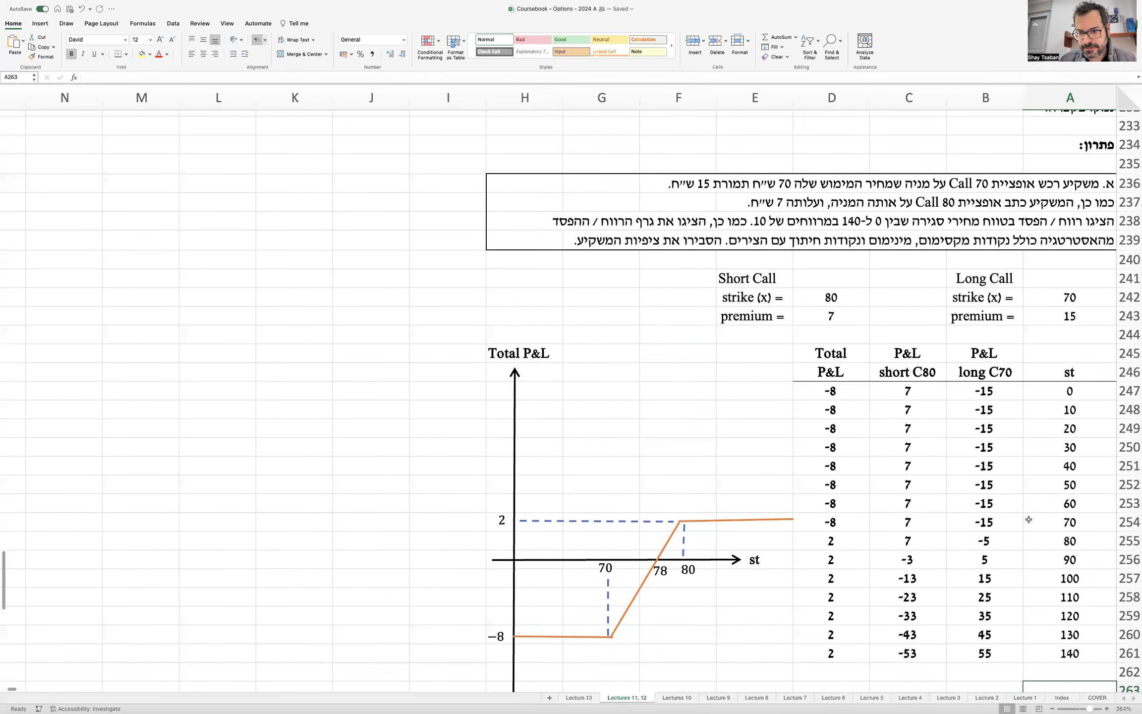
scroll(1029, 519, down, 5)
scroll(1029, 519, down, 6)
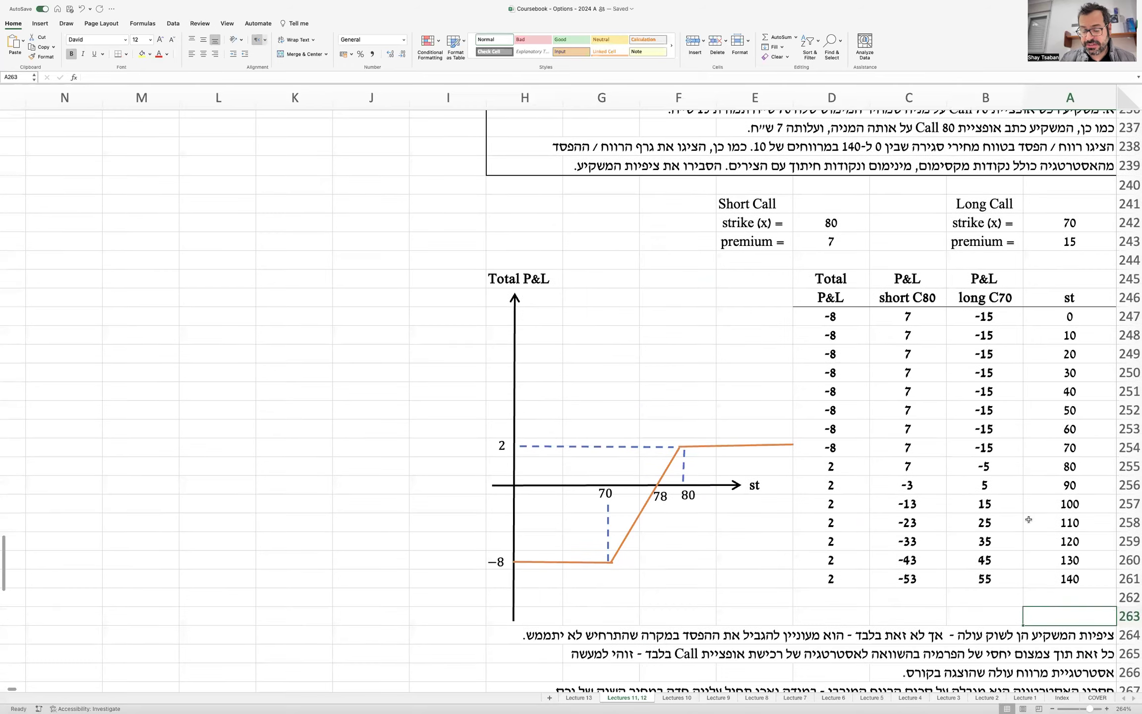
scroll(1029, 519, up, 4)
scroll(1029, 519, up, 1)
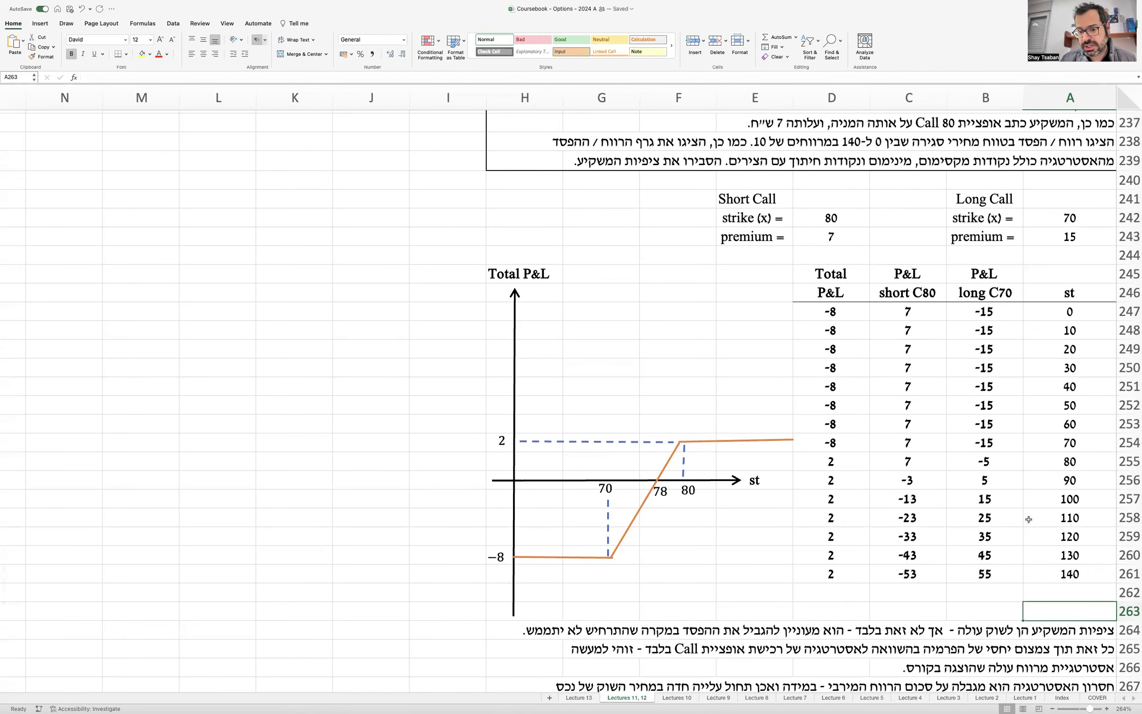
drag(1066, 280, 818, 574)
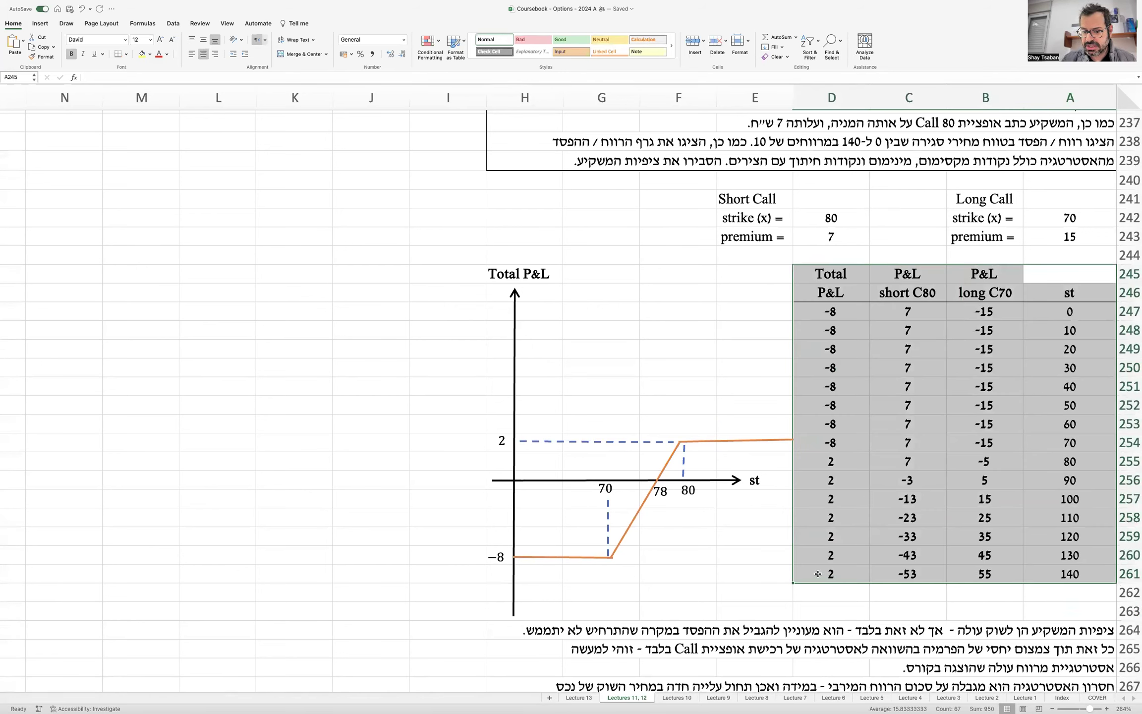
click(785, 441)
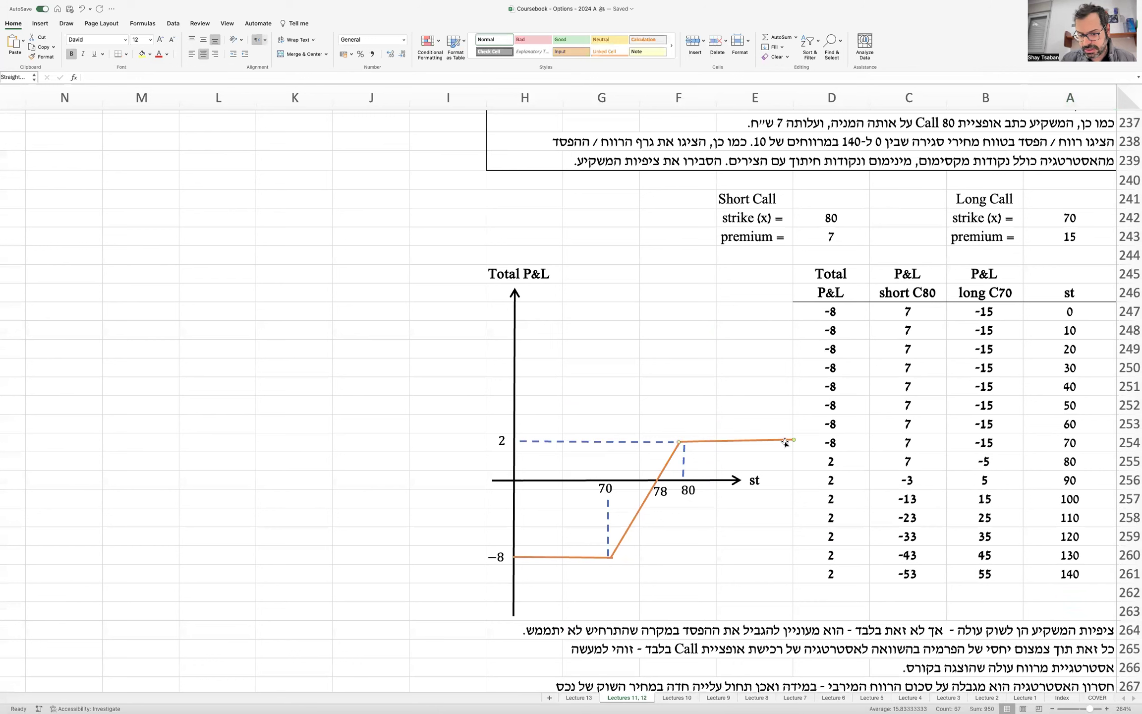
drag(793, 440, 751, 442)
click(759, 513)
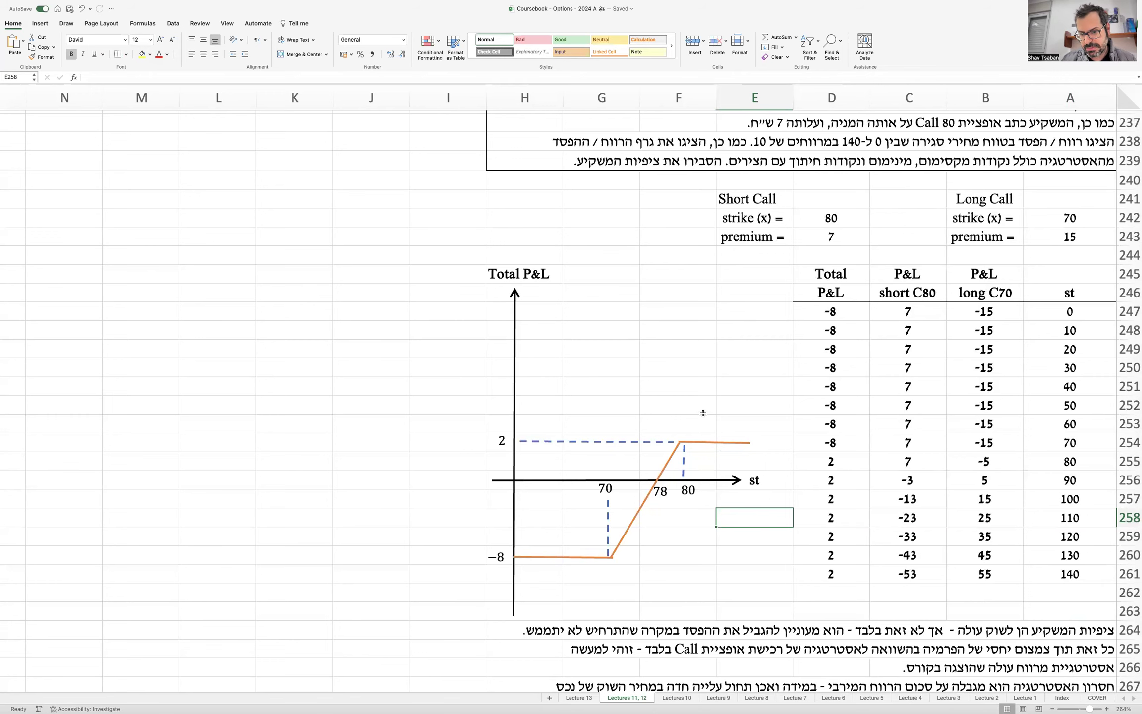
Insert 16 blank rows at row 270, above the "שאלה 4" heading.
scroll(703, 413, up, 3)
scroll(714, 419, down, 9)
drag(1128, 509, 1124, 646)
right_click(1123, 646)
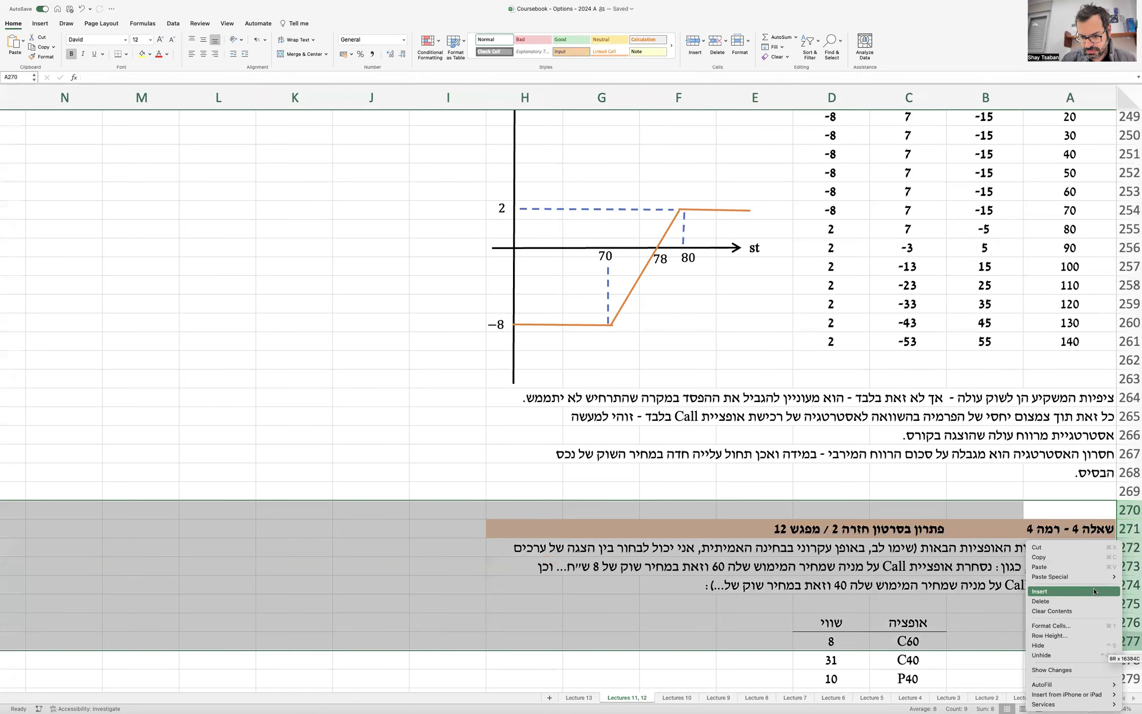
click(1094, 592)
right_click(1129, 521)
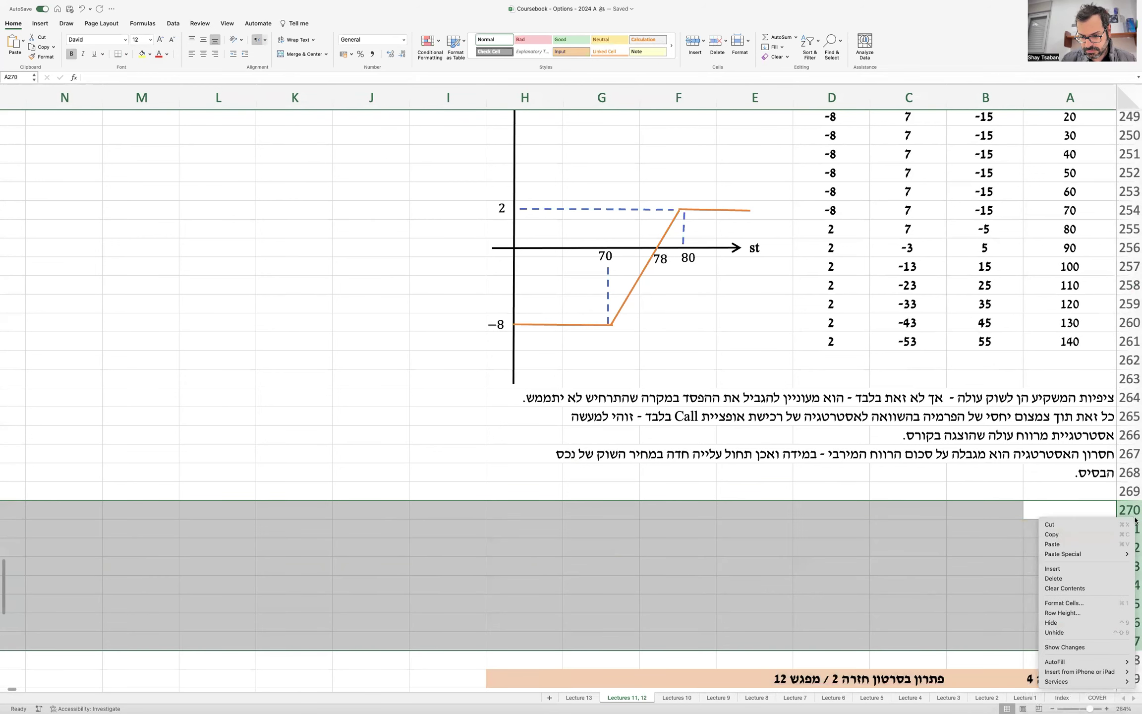
click(1108, 568)
Copy the text of part ב from A226:H229 to A270 and put a thick box border around the copy.
scroll(1084, 422, up, 10)
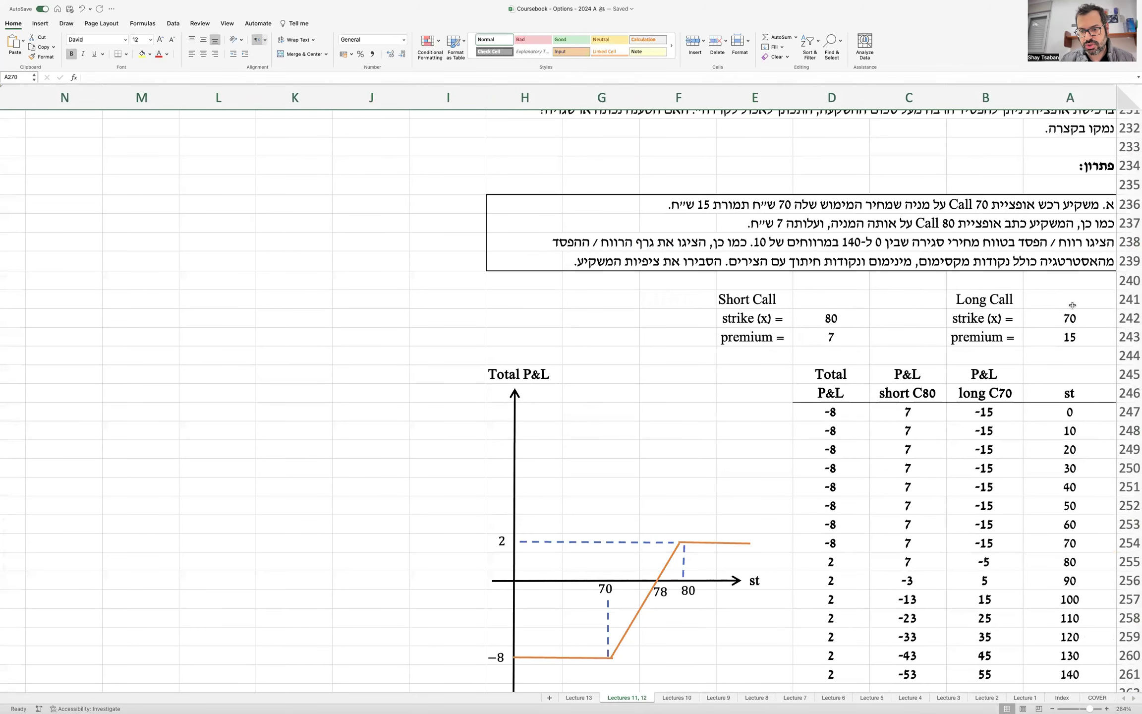
scroll(1072, 256, up, 5)
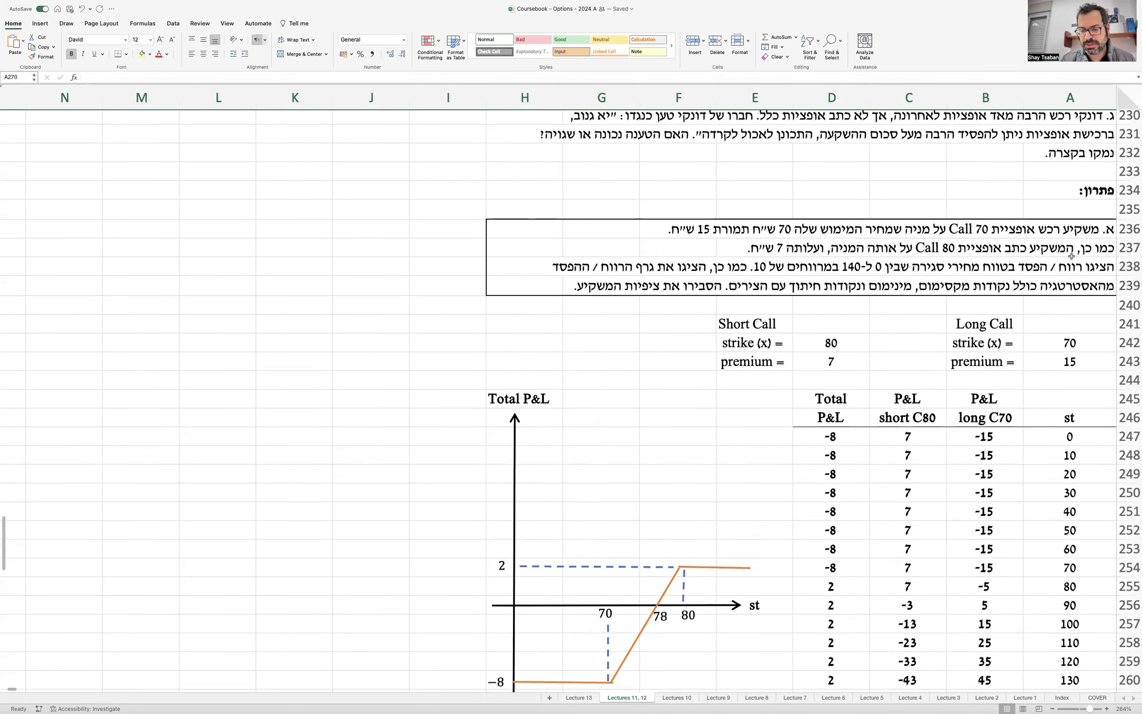
scroll(1072, 256, up, 3)
click(1079, 275)
drag(1078, 275, 550, 339)
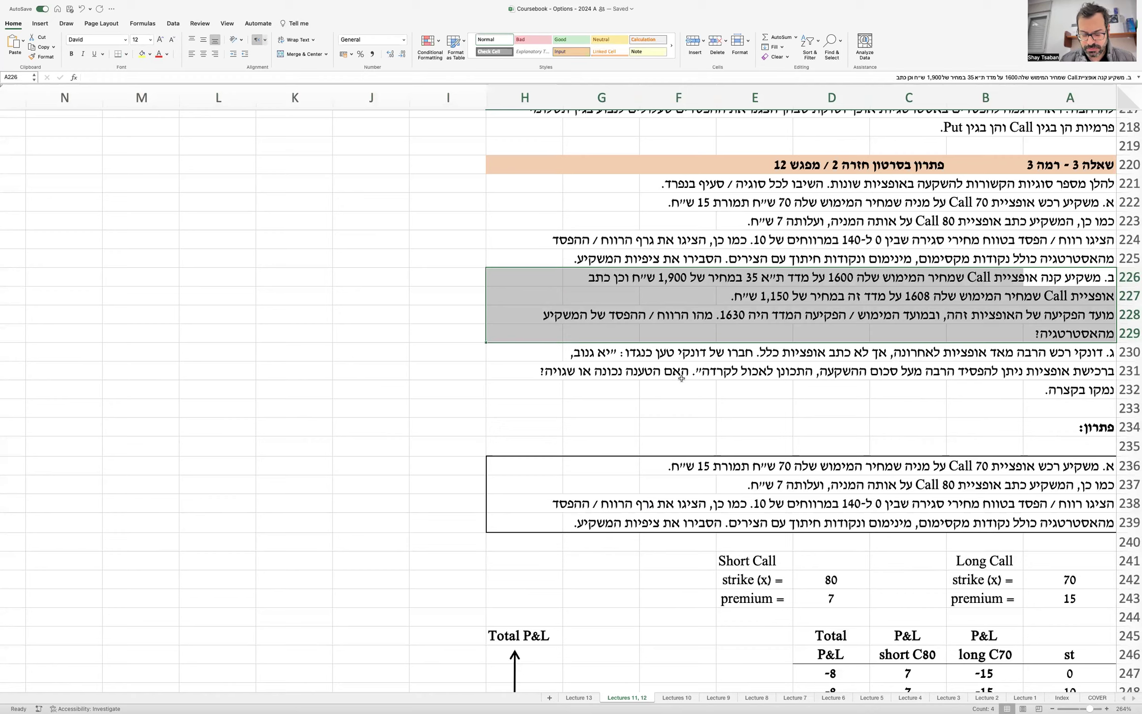
key(super+c)
scroll(682, 379, down, 10)
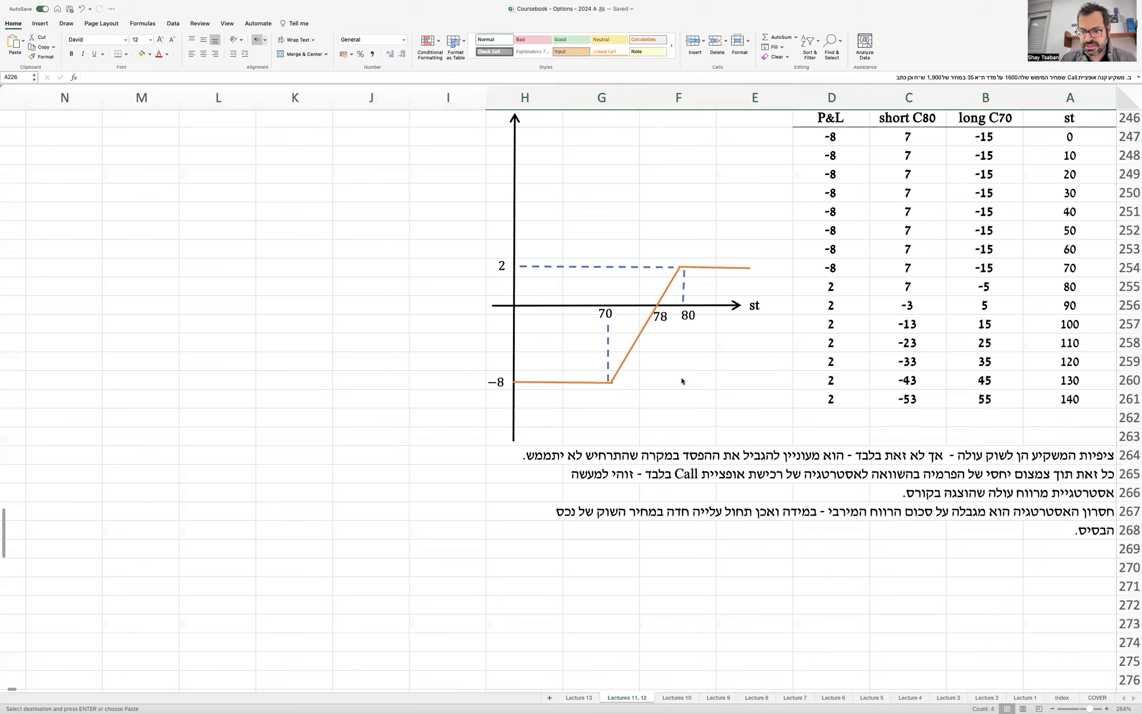
scroll(681, 380, down, 4)
click(1091, 353)
key(super+v)
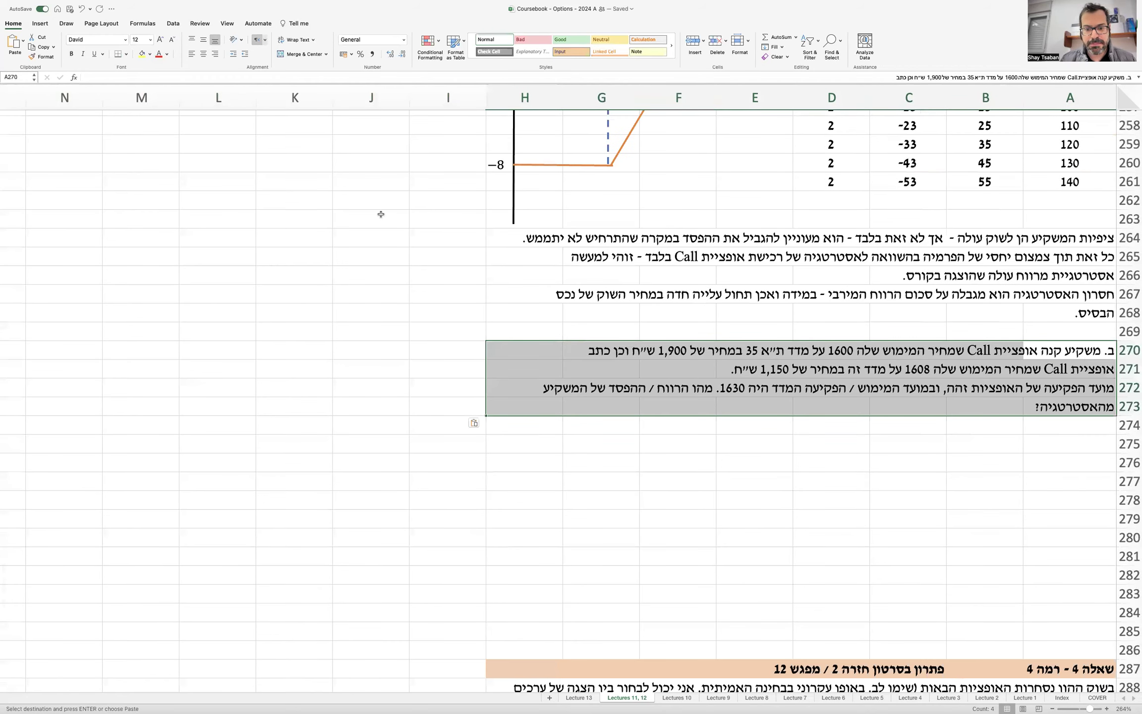
click(126, 53)
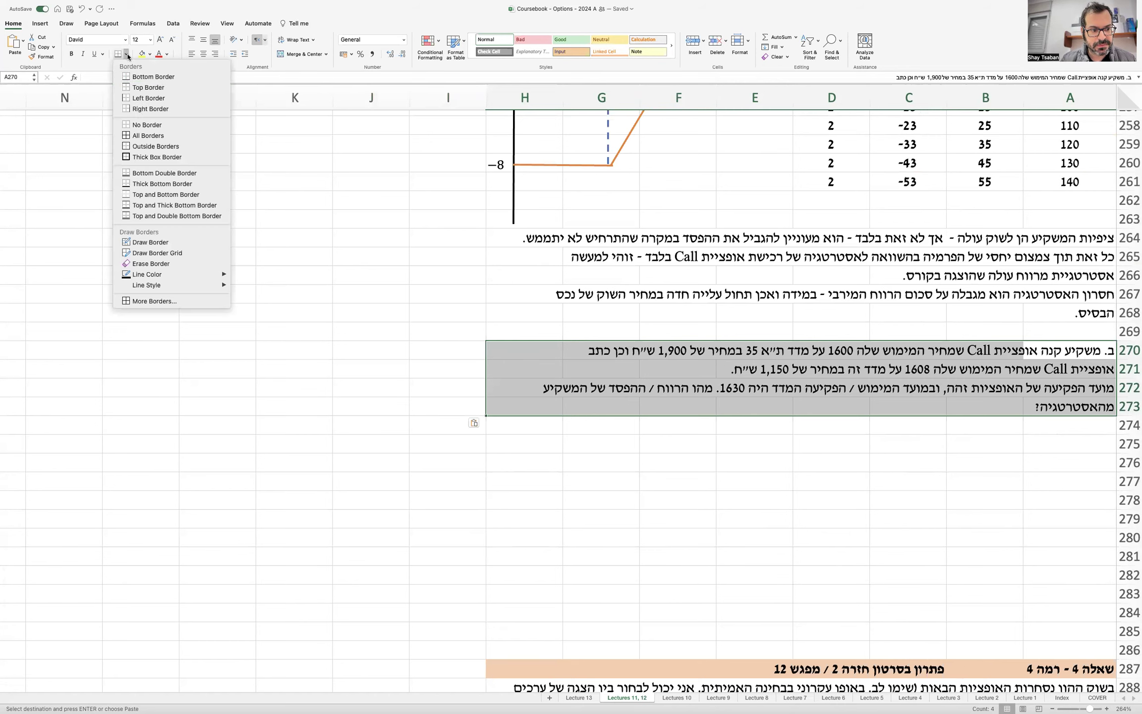
click(151, 157)
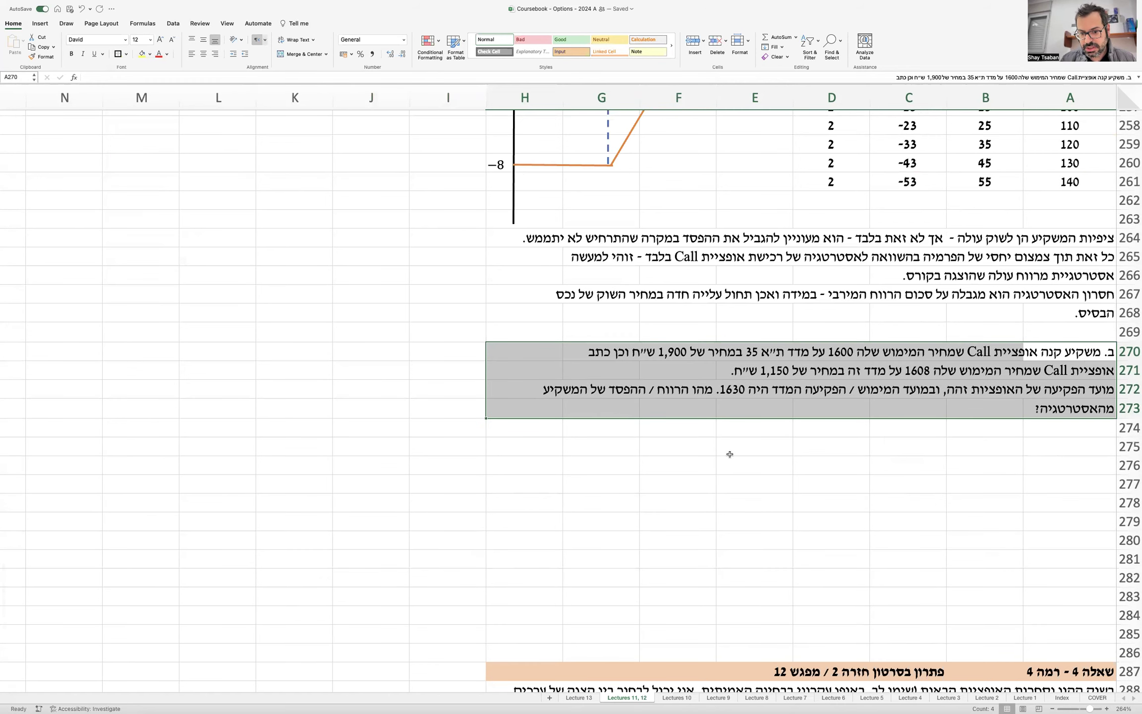
Enter the bought option's description "long C(TA35) 1600" in B275, below the boxed text of part ב.
click(790, 453)
click(817, 453)
click(978, 448)
text(C)
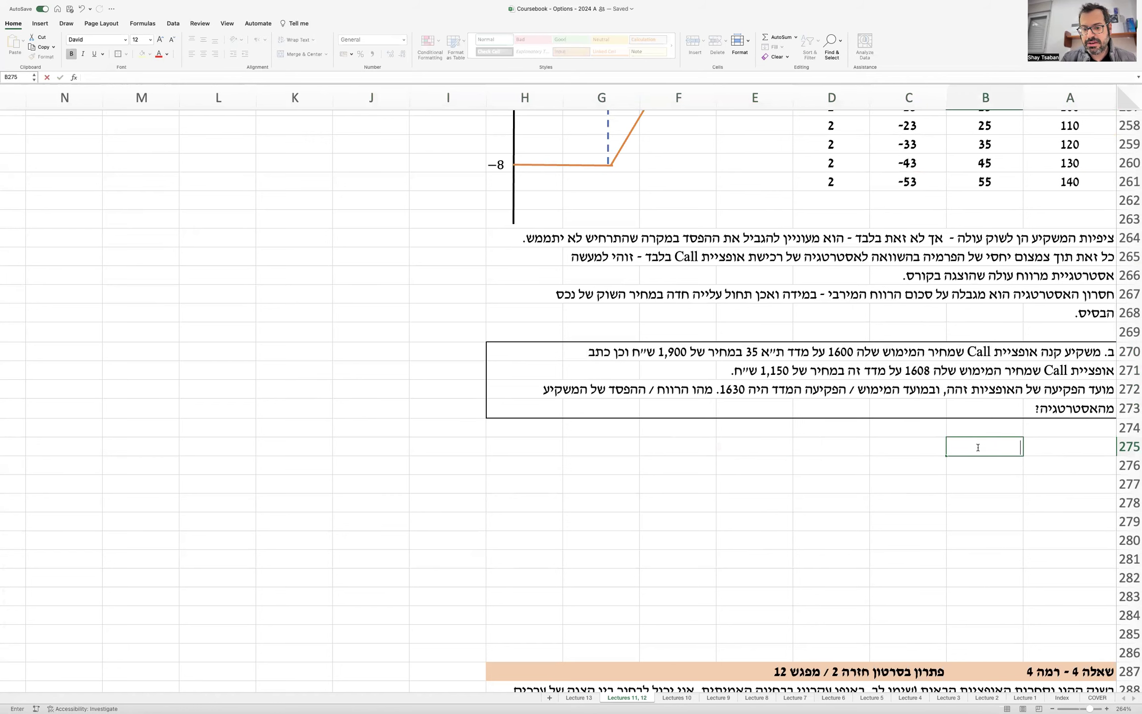
key(BackSpace)
text(long)
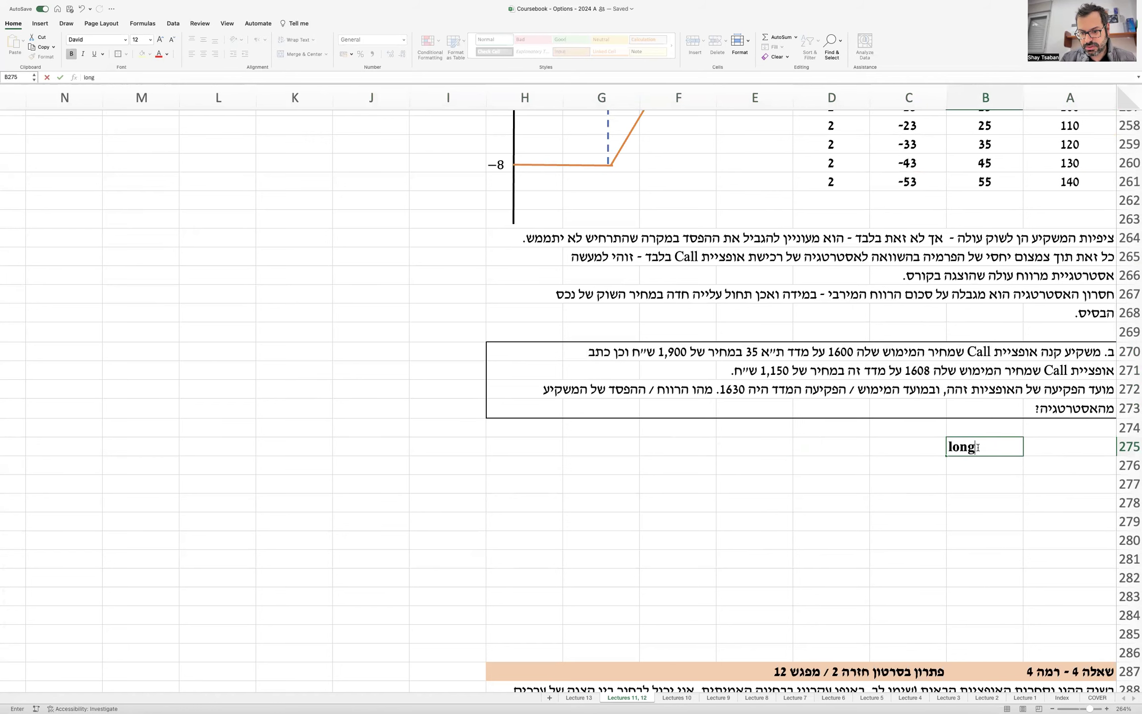
text( C(TA35)
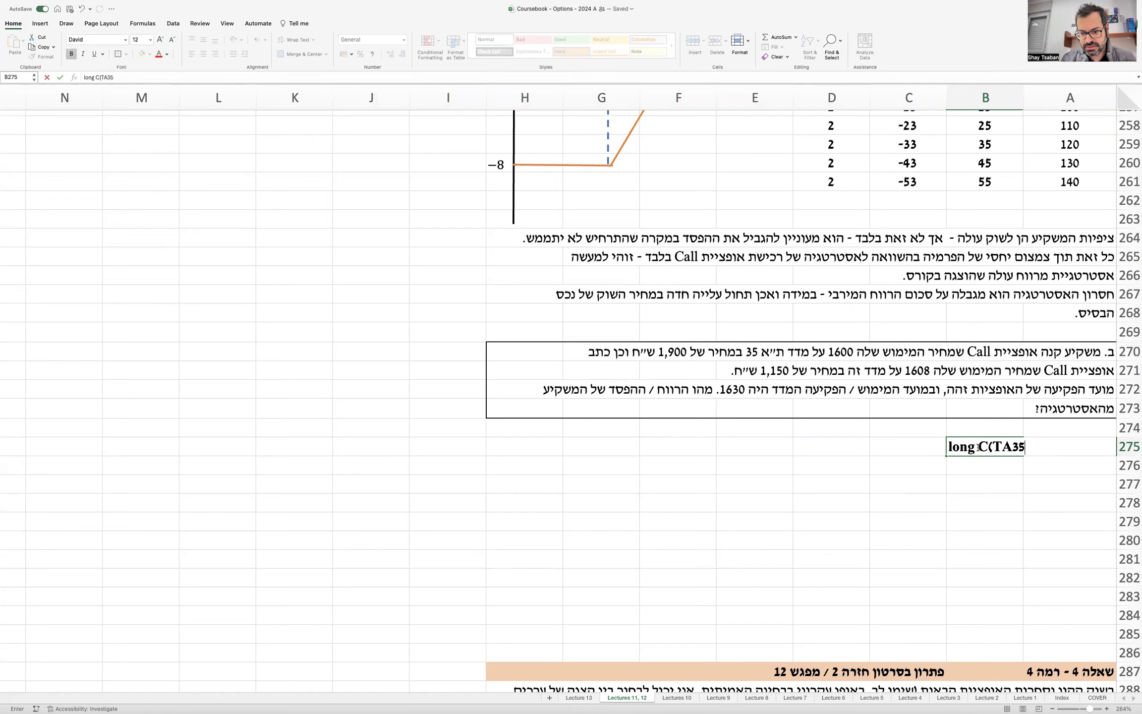
text() 1)
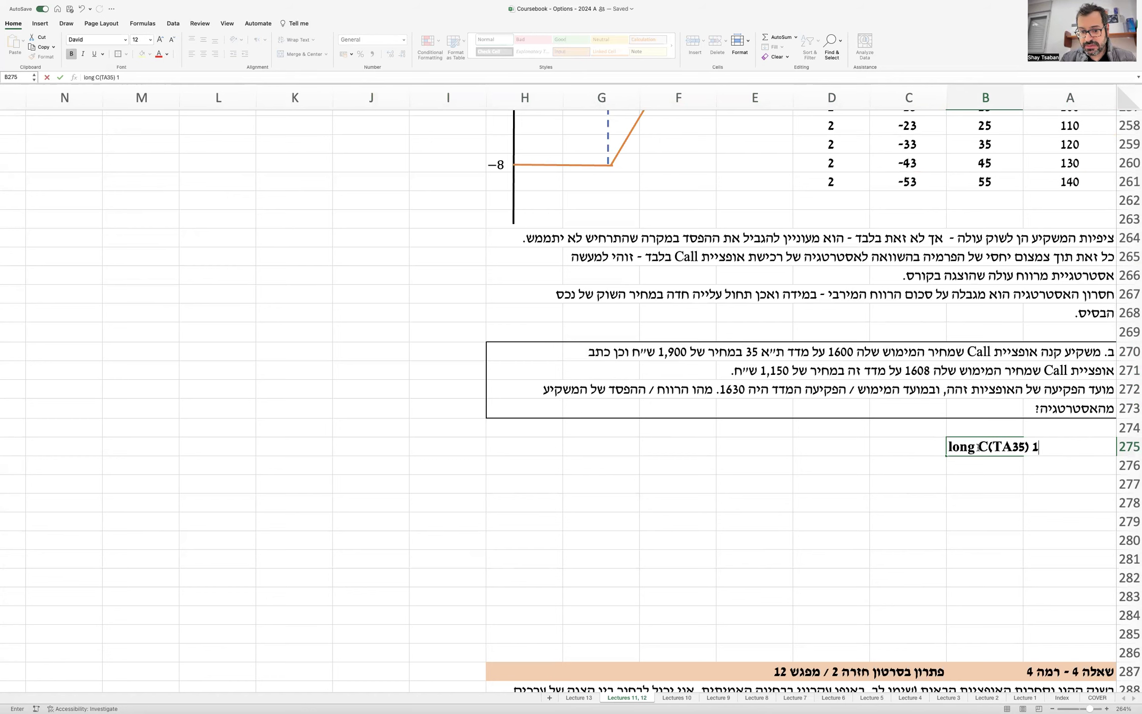
text(,600)
key(BackSpace)
key(BackSpace)
key(BackSpace)
key(BackSpace)
text(600)
key(Return)
Add the bought option's price as "premium = 1,900" in B276.
text(premium = )
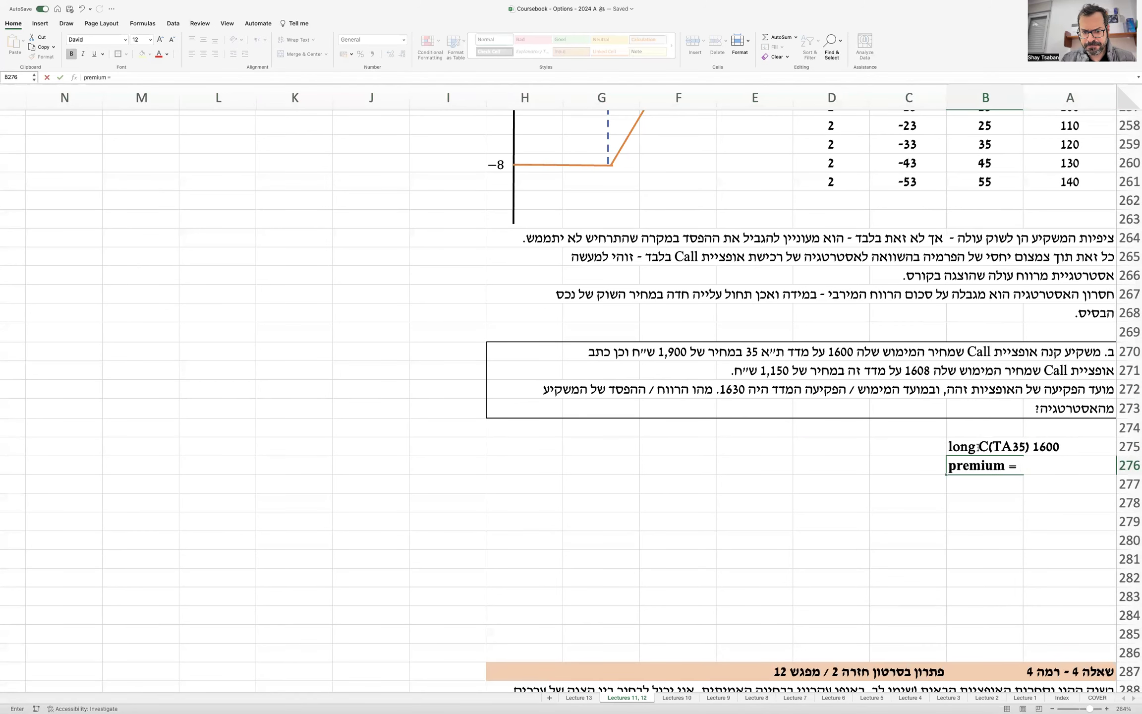
text(1,900)
key(Return)
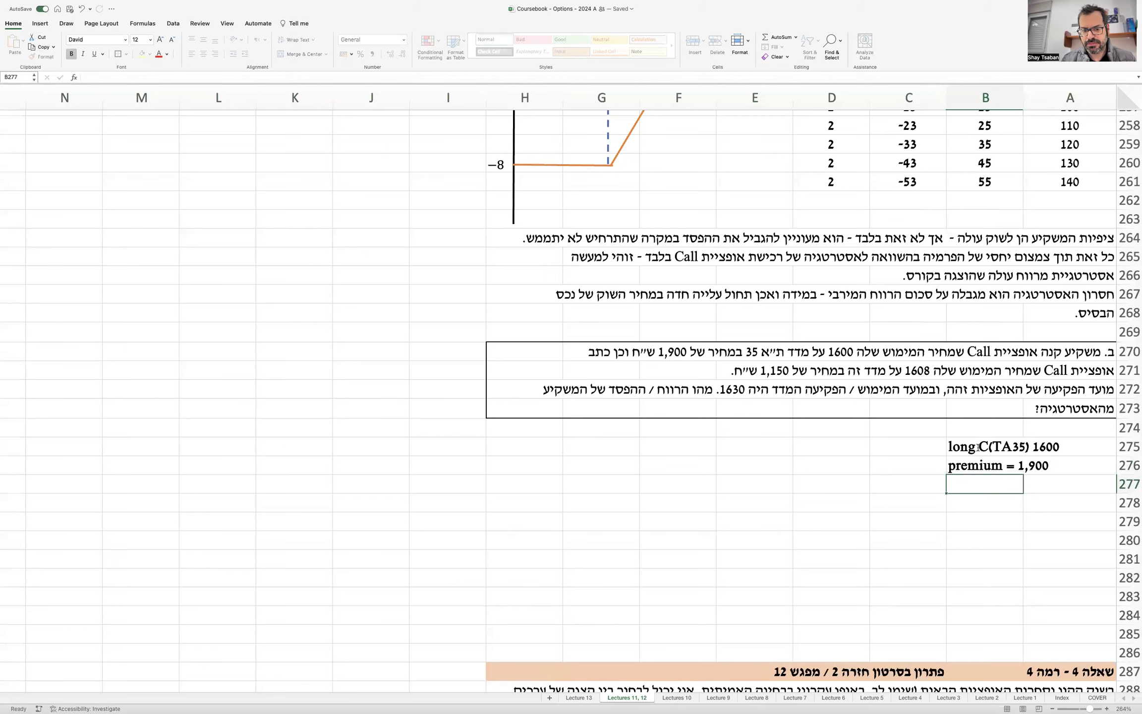
Describe the written option with "short Call(TA35) 1608" in E275 and "premium = 1,150" in E276.
key(Up)
key(Left)
key(Left)
key(Up)
key(Left)
text(short Call)
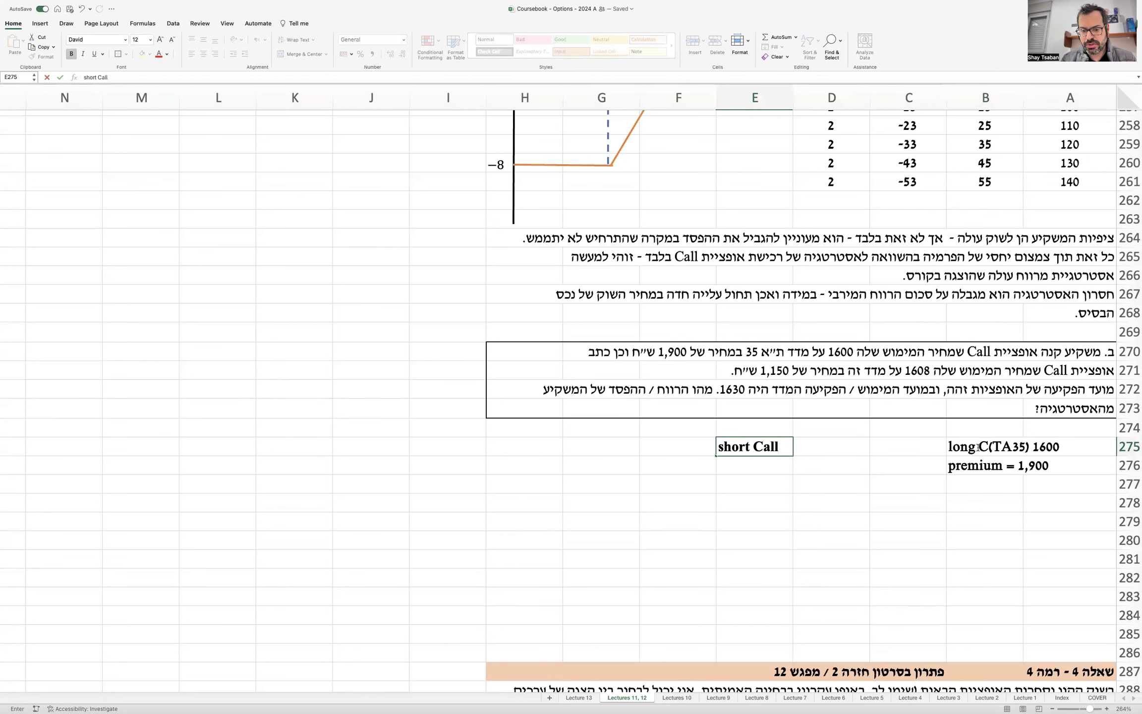
text((TA)
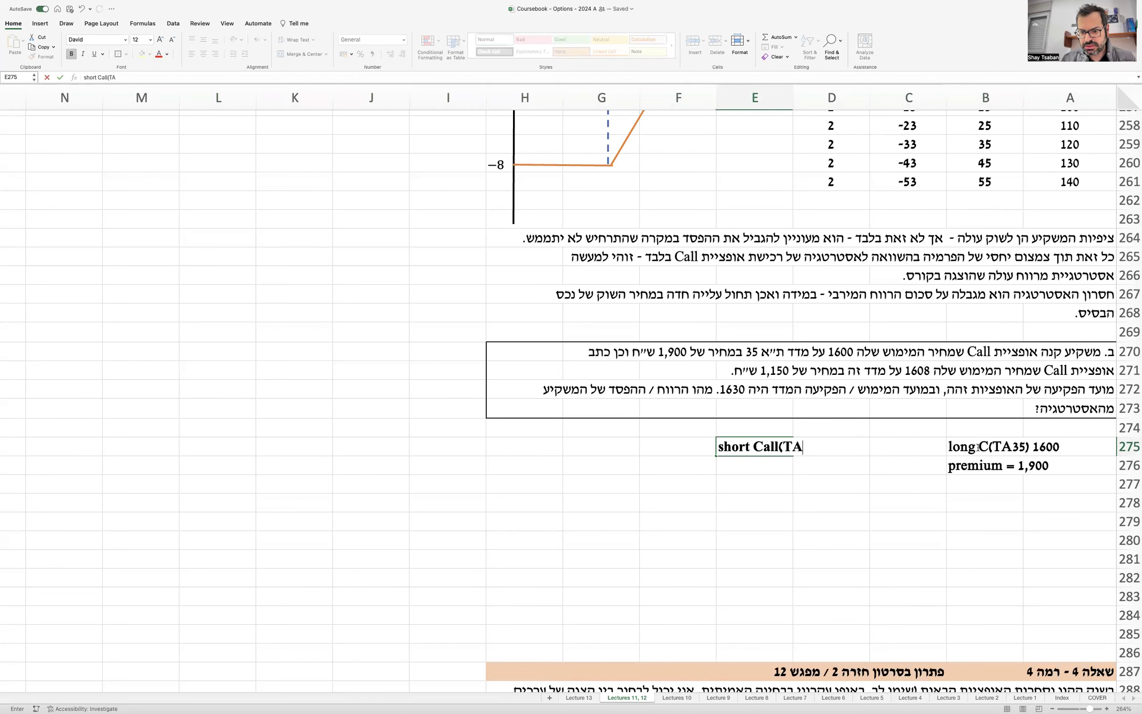
text(35) 1608)
key(Return)
text(premium)
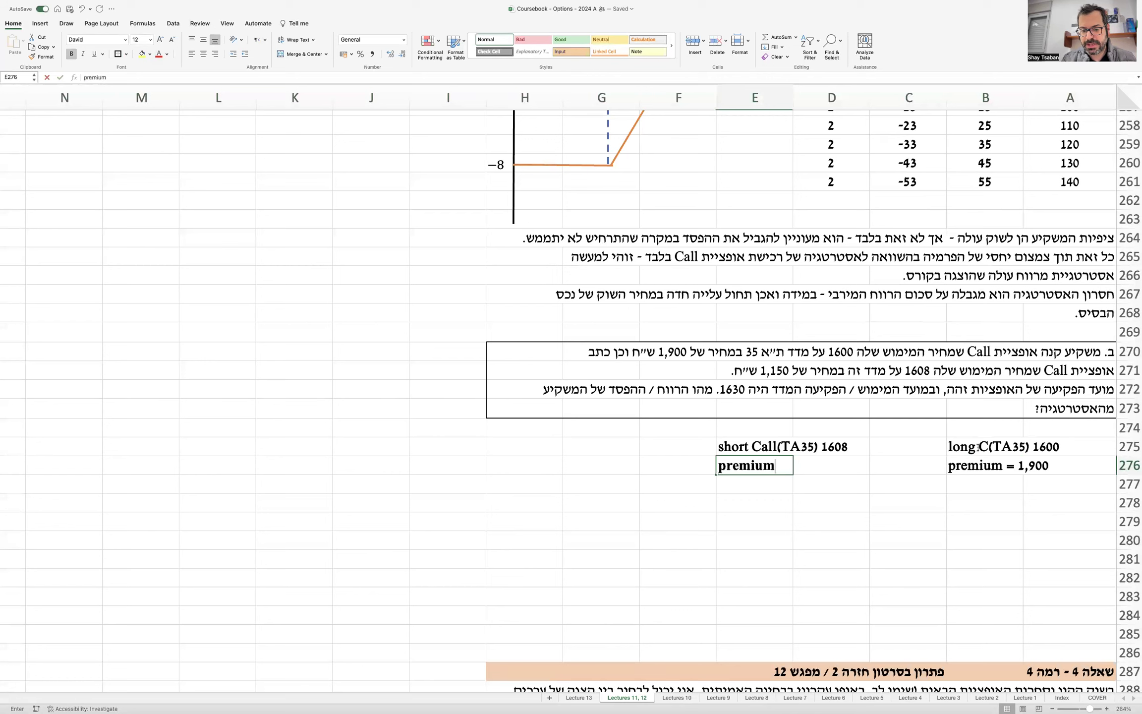
text( = 1,150)
key(Return)
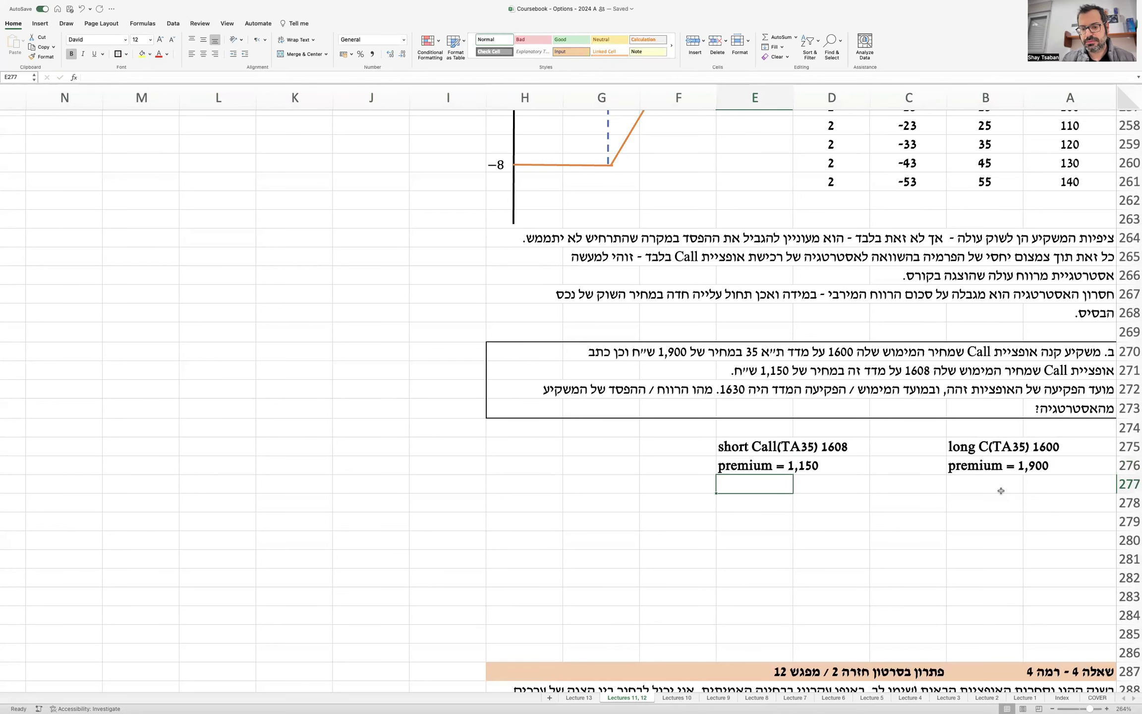
Add the multiplier label "מכפיל (מדד):" in A277 with the value 100 in B277.
click(993, 498)
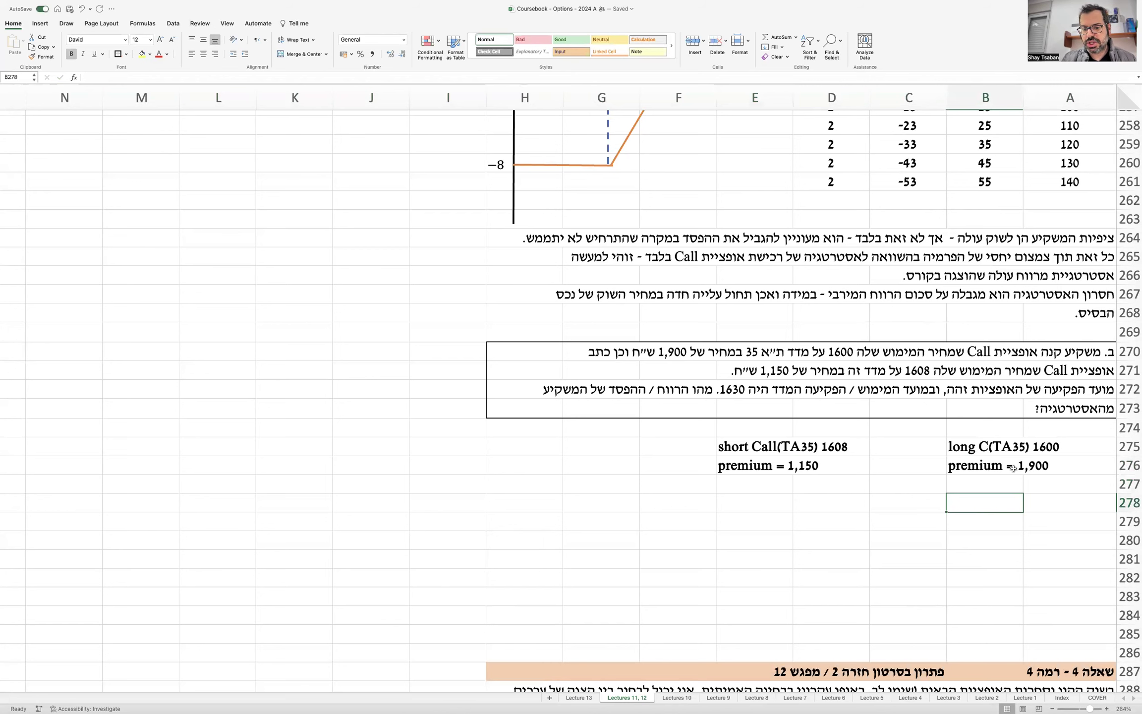
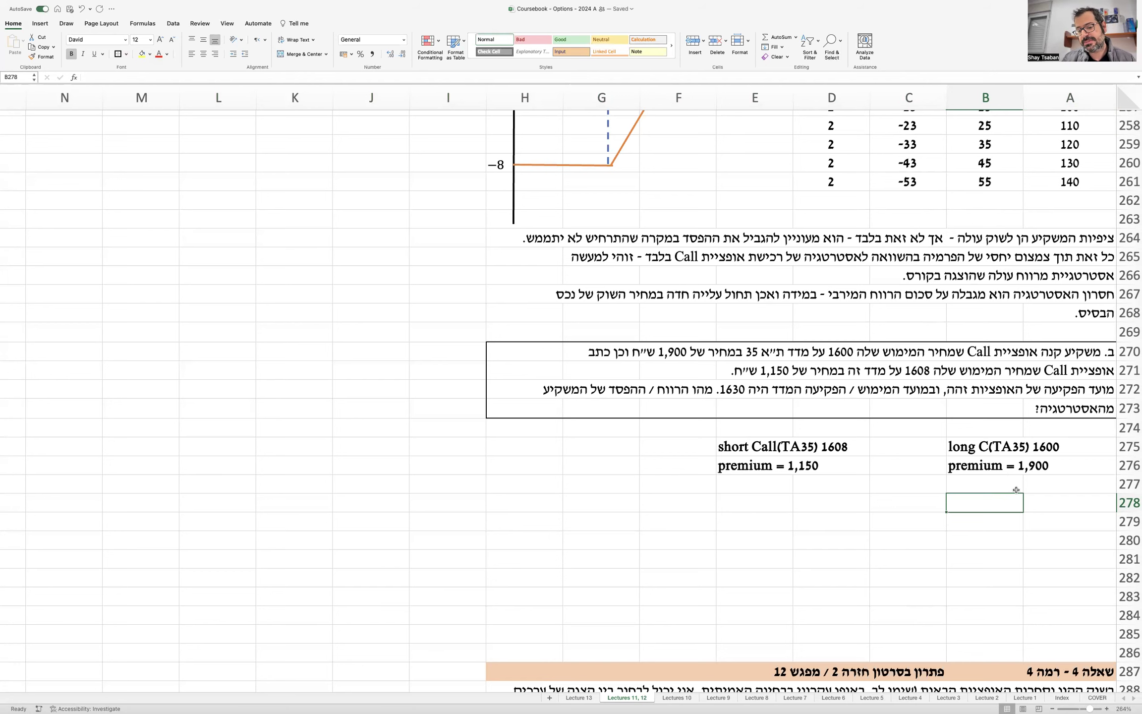
click(1046, 484)
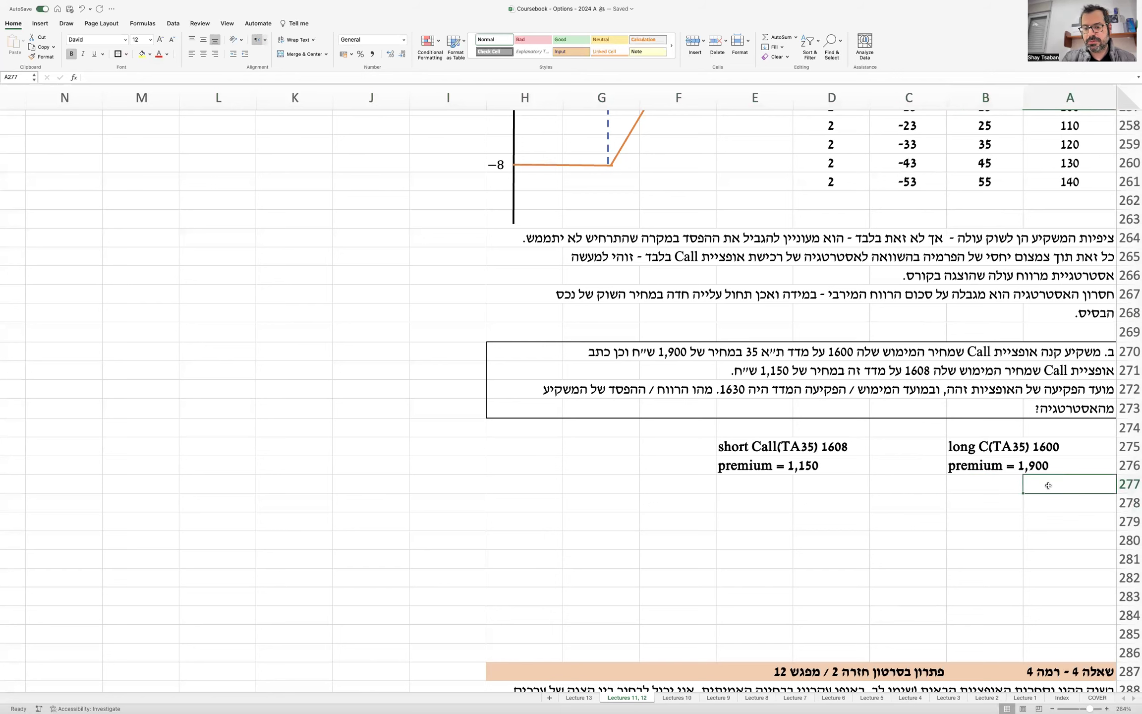
text(מכפיל ()
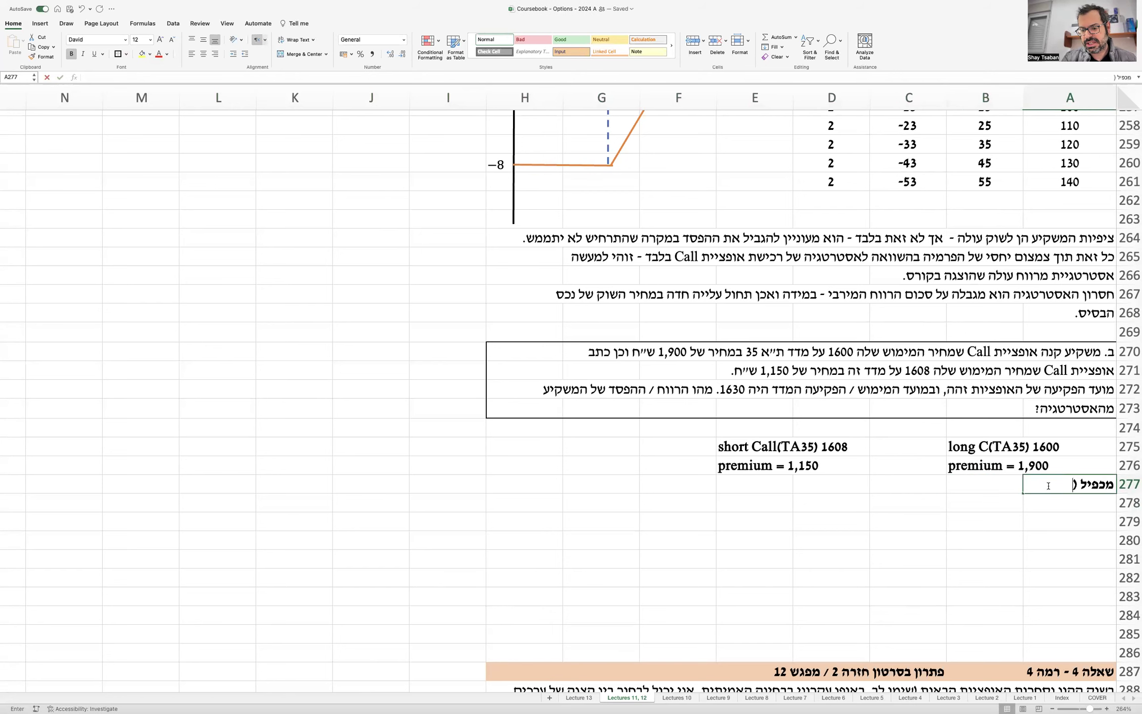
text(מדד):)
key(Tab)
text(100)
key(Return)
Copy the multiplier label and value from A277:B277 to D277:E277, under the short call.
key(Up)
key(shift+Left)
key(super+c)
key(Left)
key(Left)
key(Left)
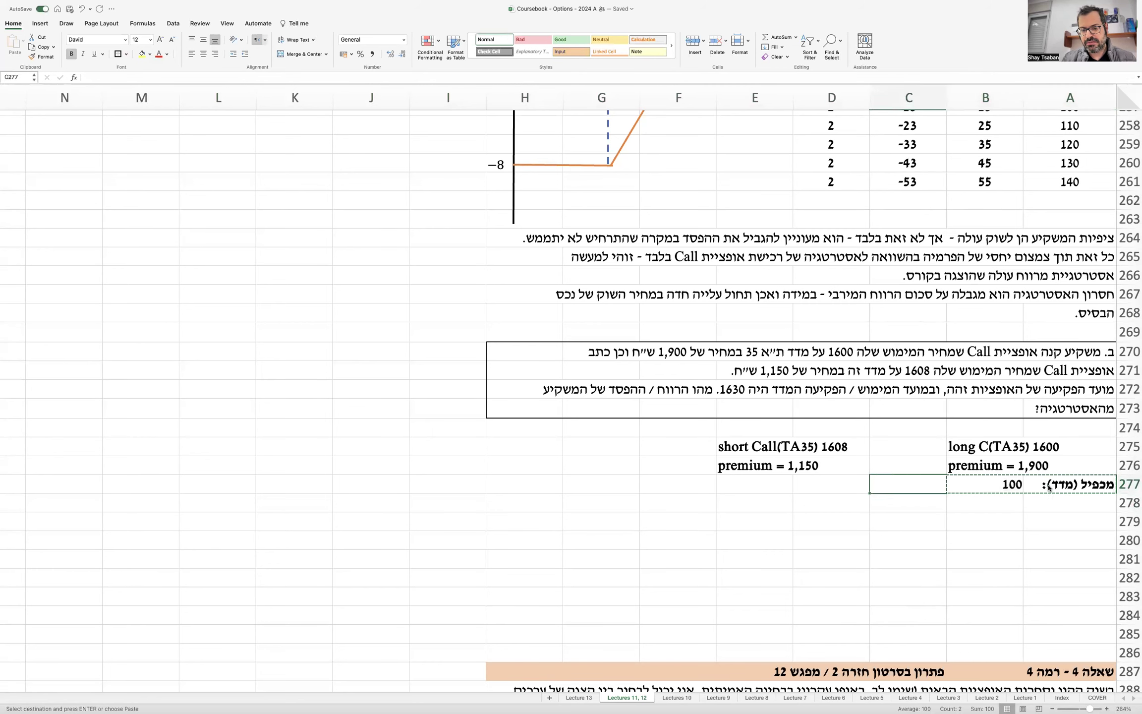
key(super+v)
click(1049, 487)
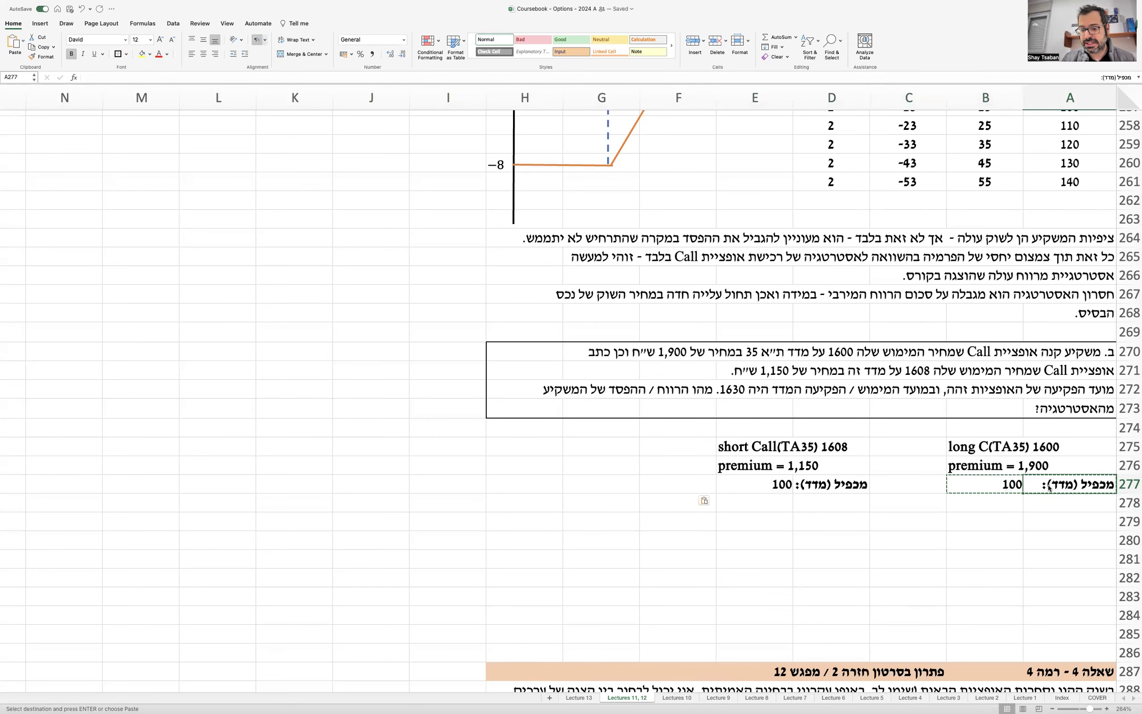
Enter the heading "רווח / הפסד מקנייה של אופציית Call על המדד:" in A279.
scroll(1049, 488, down, 1)
click(1063, 492)
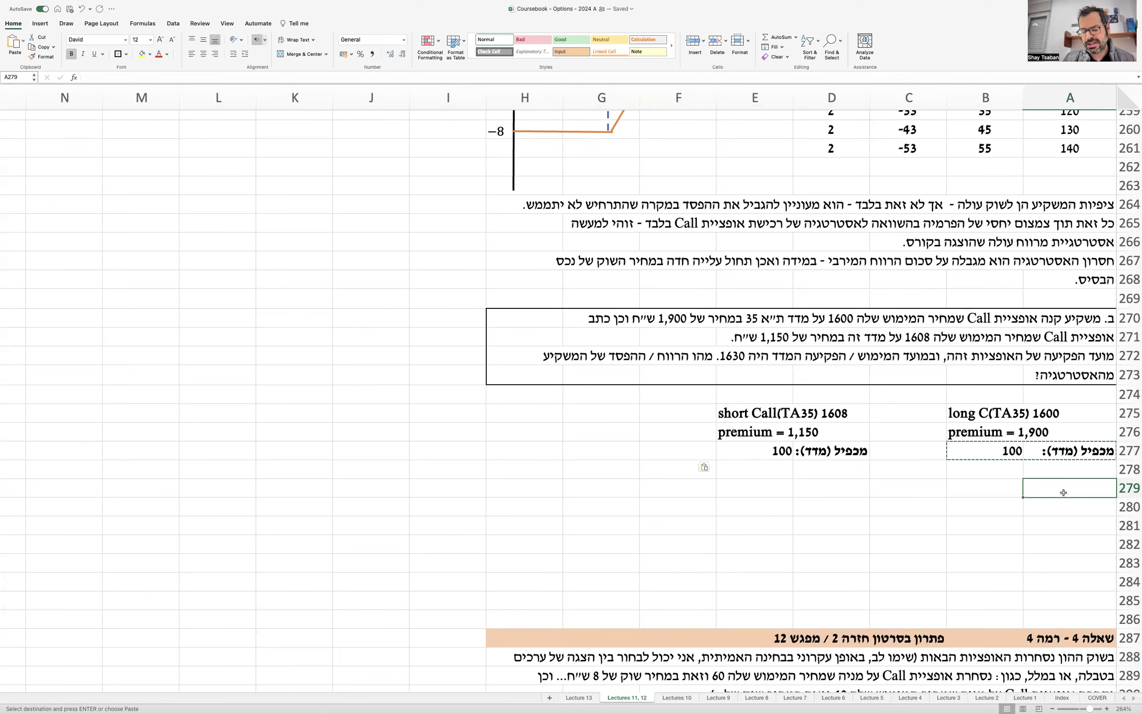
text(רווח / הפסד מ)
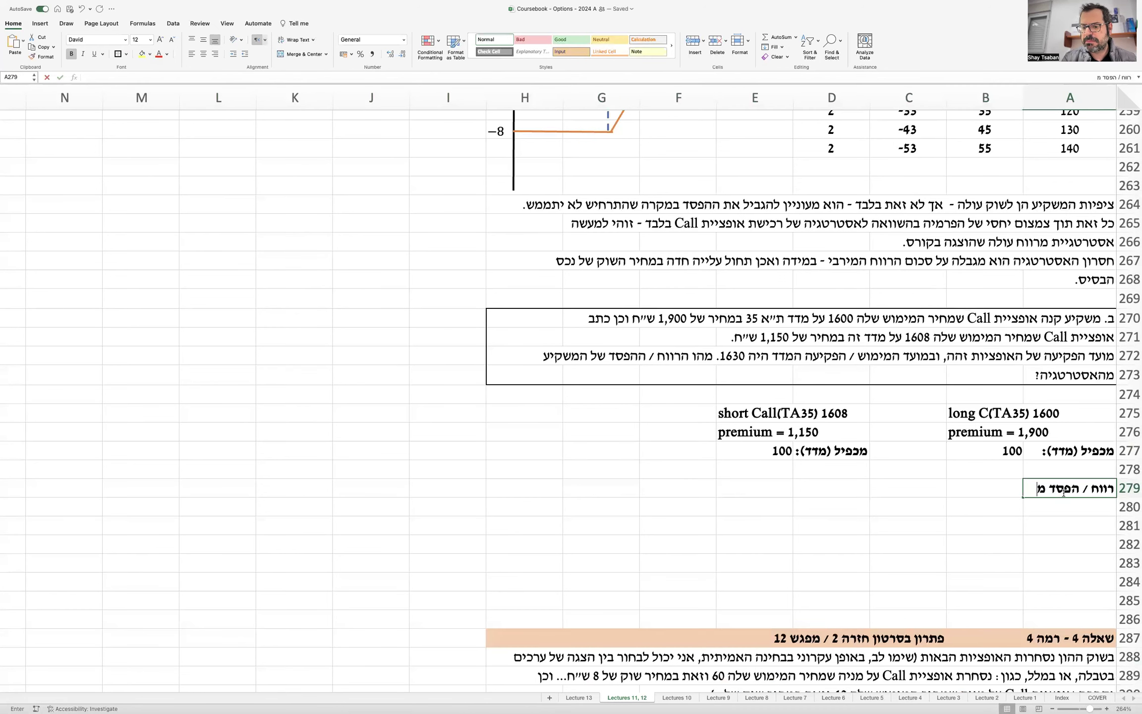
text(קנייה של אופציית )
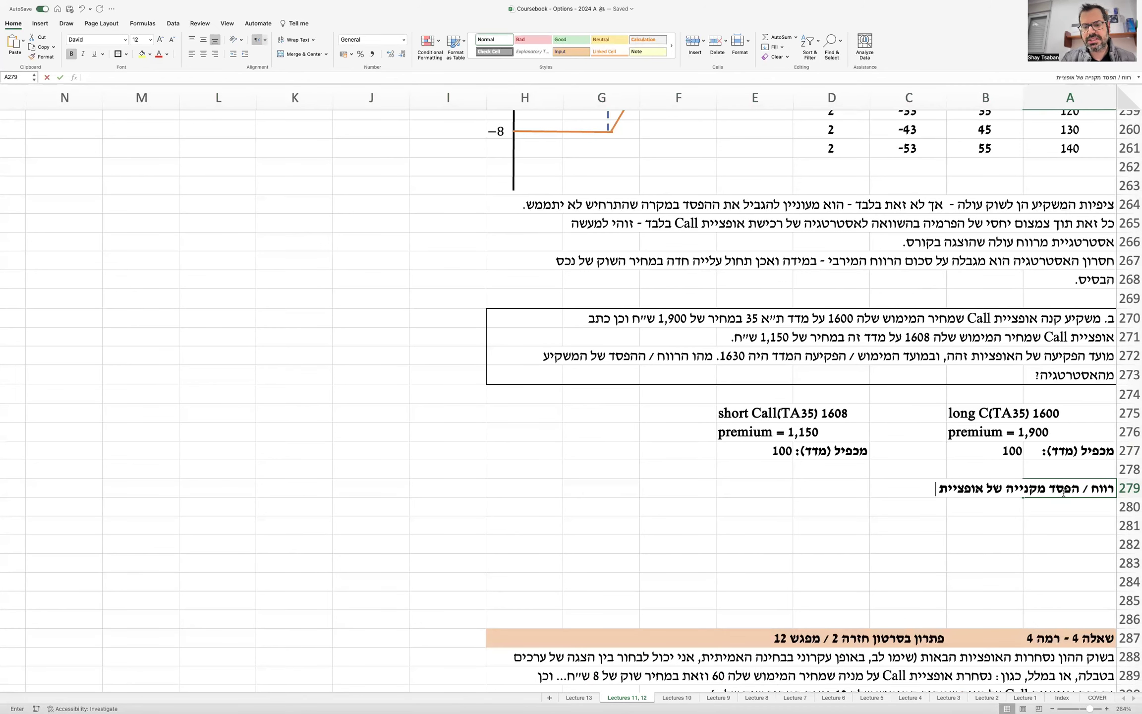
text(Call על המדד:)
key(Return)
Write the general formula "P&L long C(TA35) = (st - x) * 100 - premium" as text in G280.
key(Left)
key(Left)
key(Left)
key(Left)
key(Left)
key(Left)
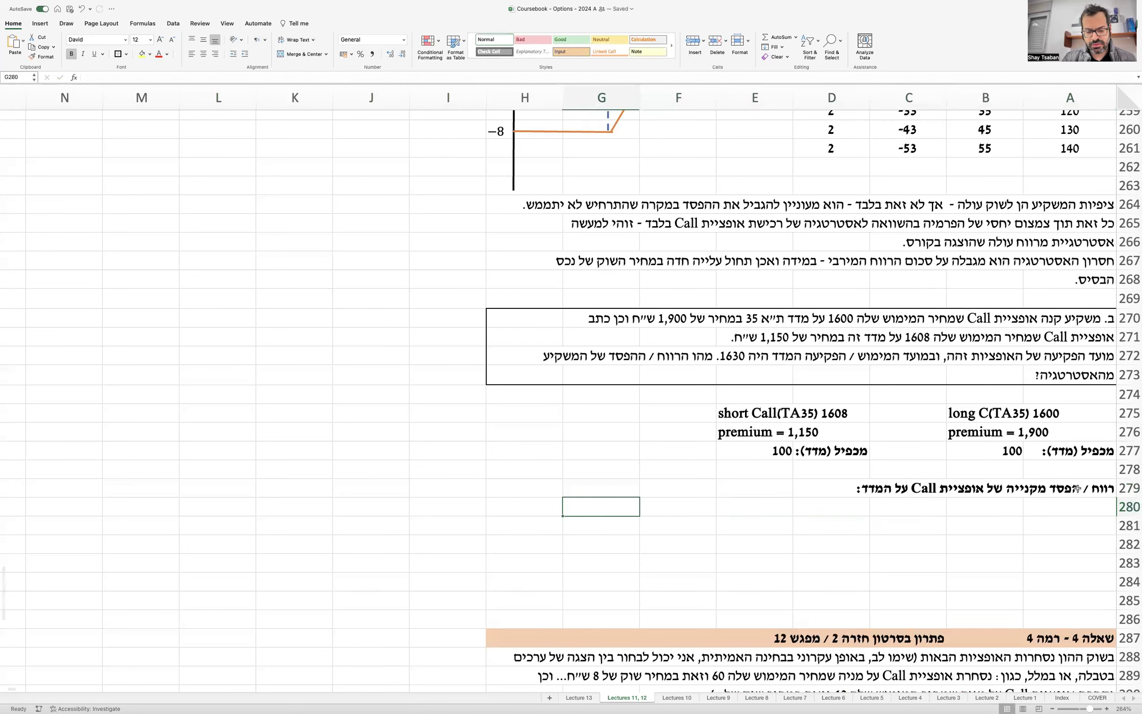
text(P&L)
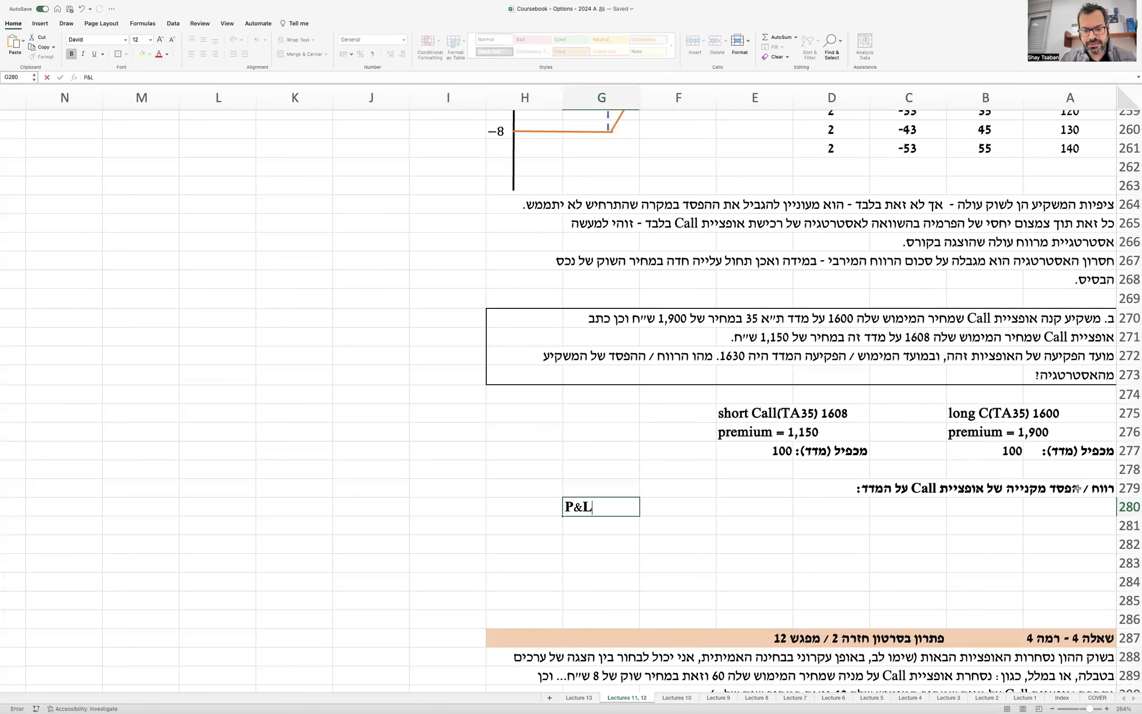
text( long CTA)
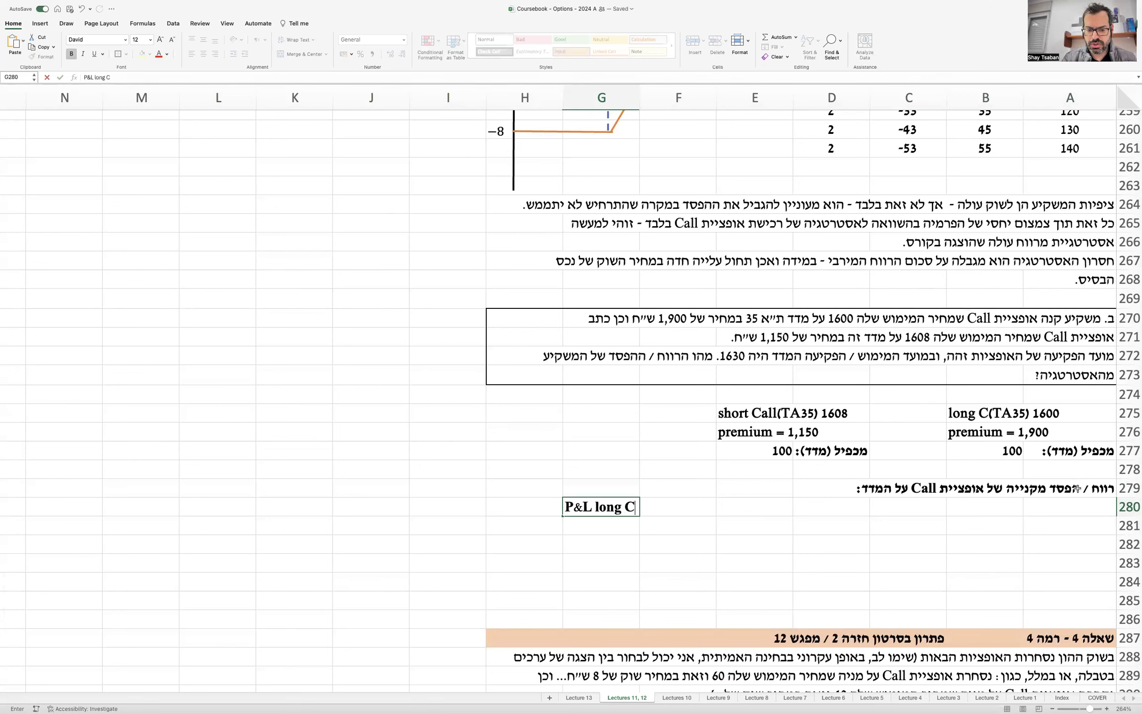
key(BackSpace)
key(BackSpace)
text((TA35))
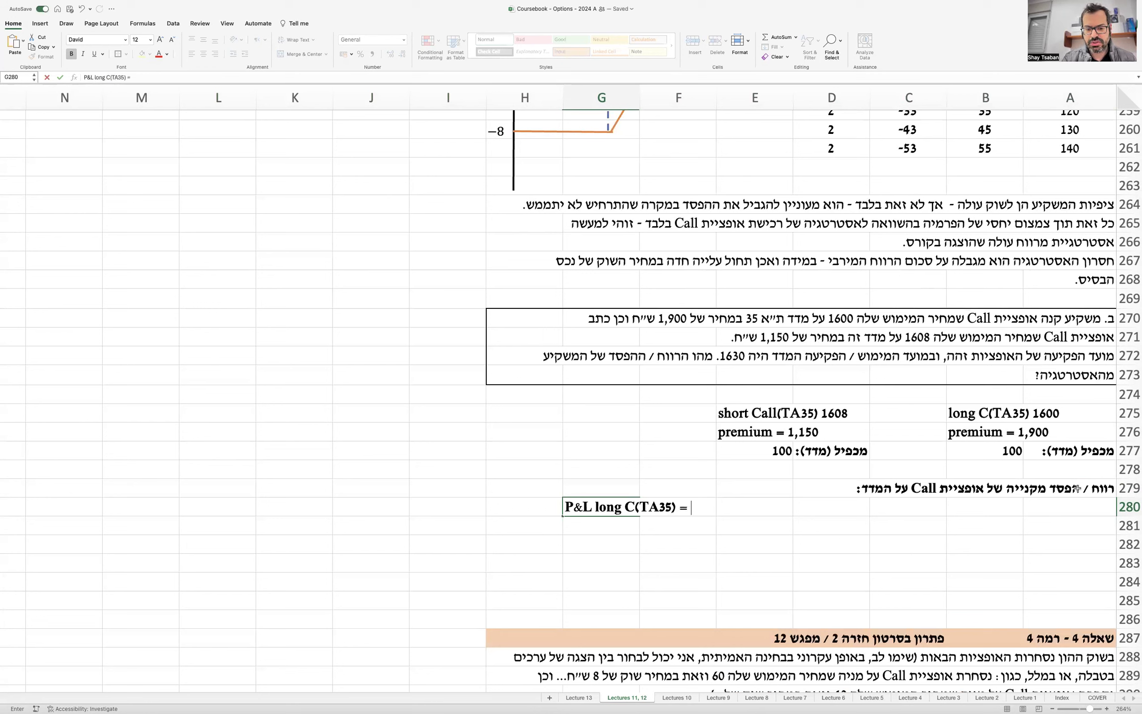
text( = ()
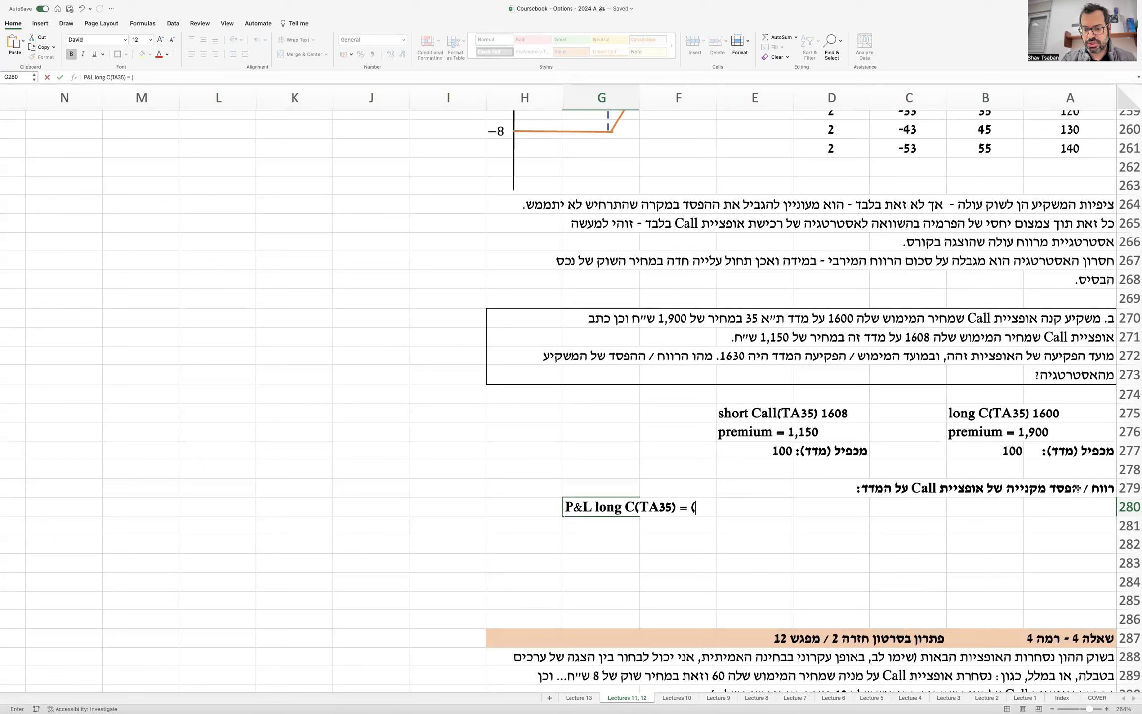
text(st)
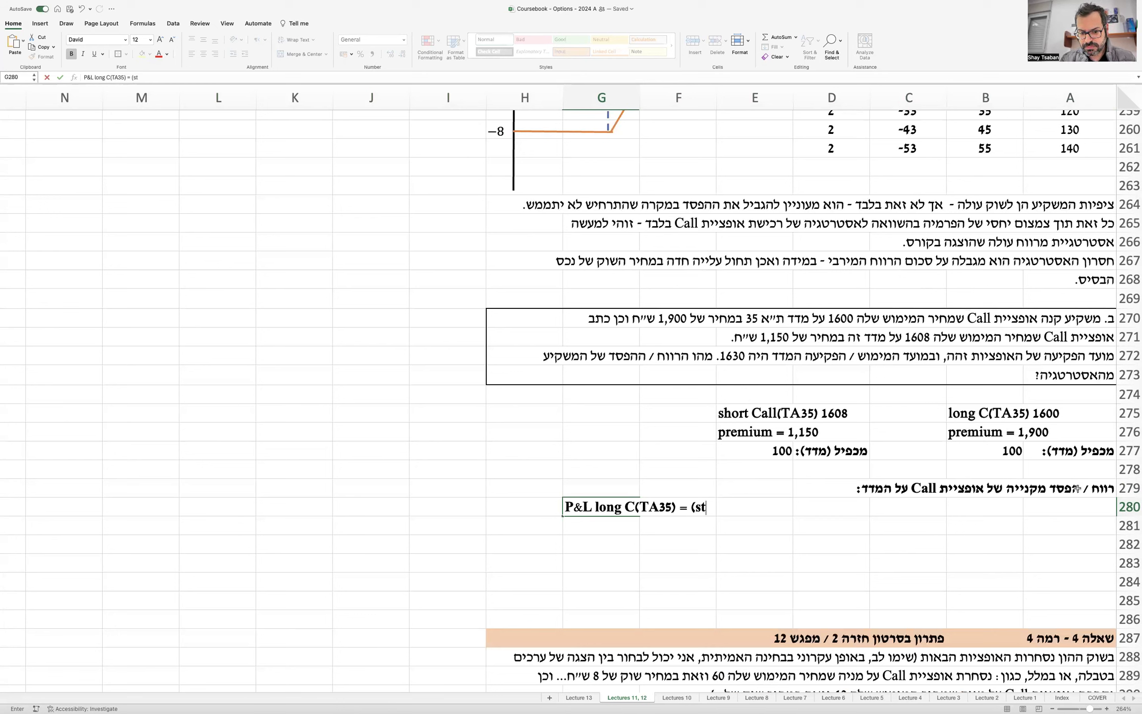
text( - )
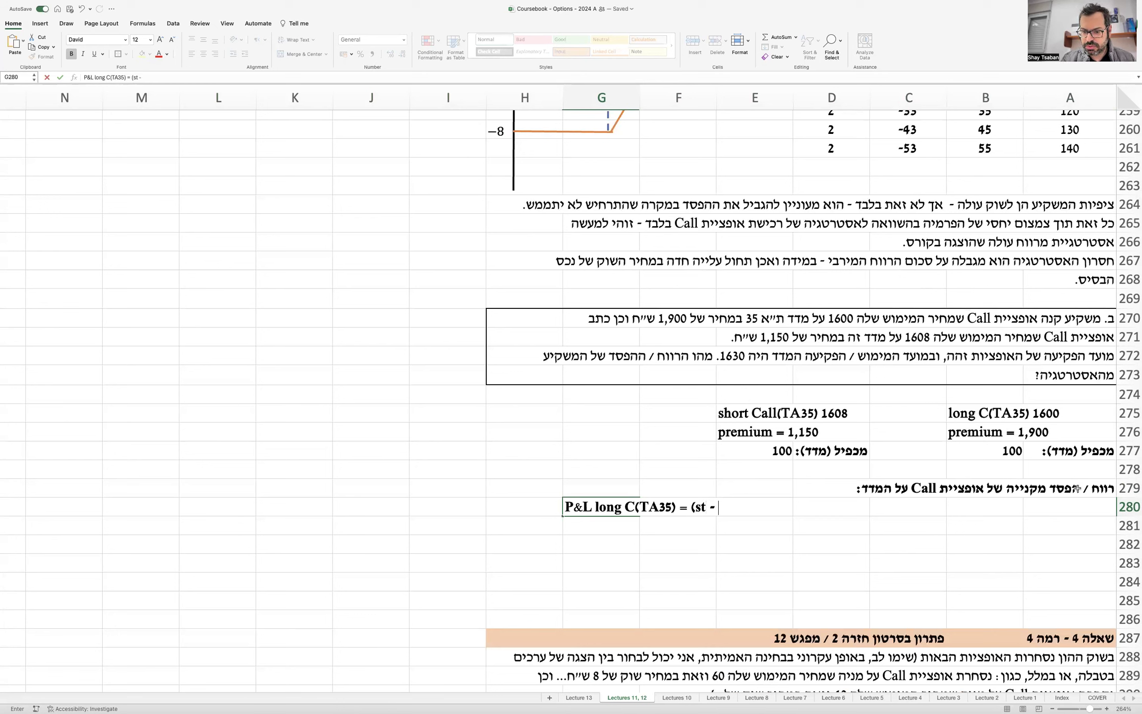
text(x)
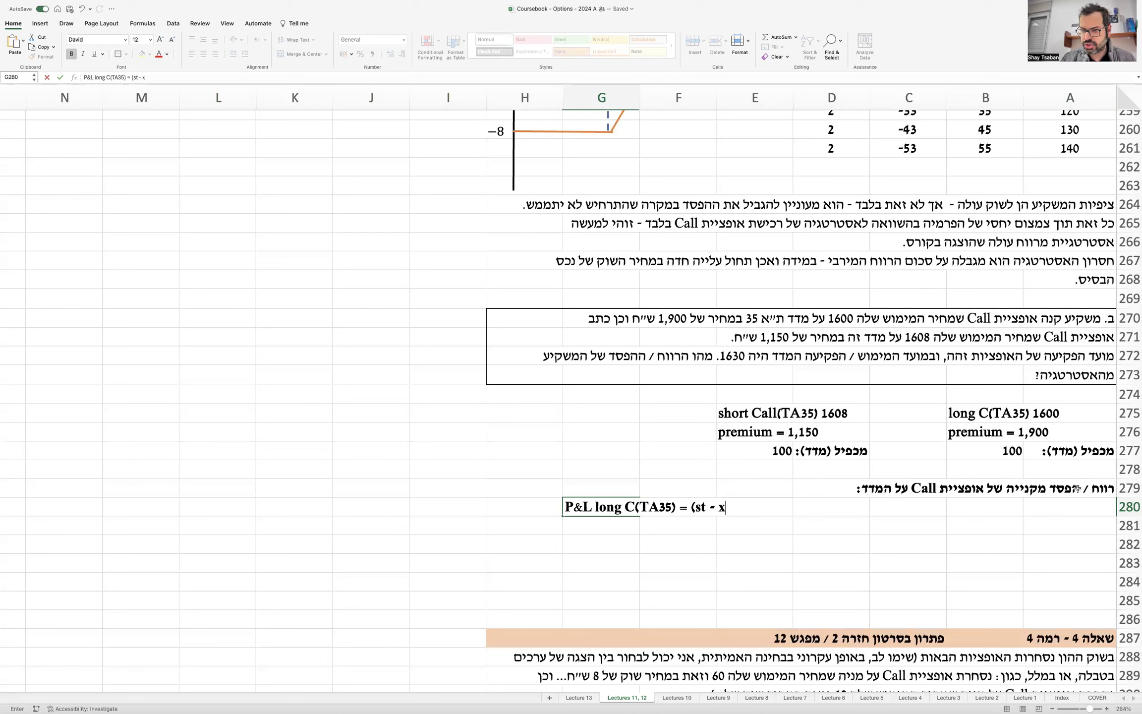
text() *100)
key(BackSpace)
key(BackSpace)
key(BackSpace)
text(100 - premium)
key(Return)
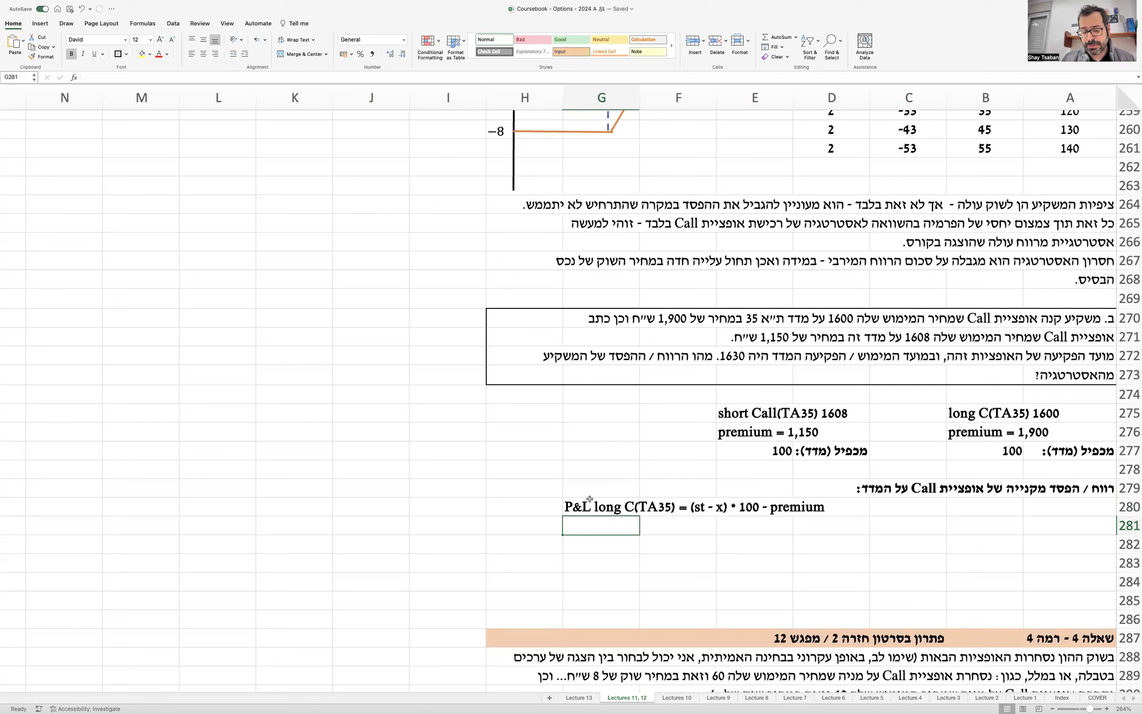
Note the condition "st > x" in H280, beside the general P&L formula.
click(543, 508)
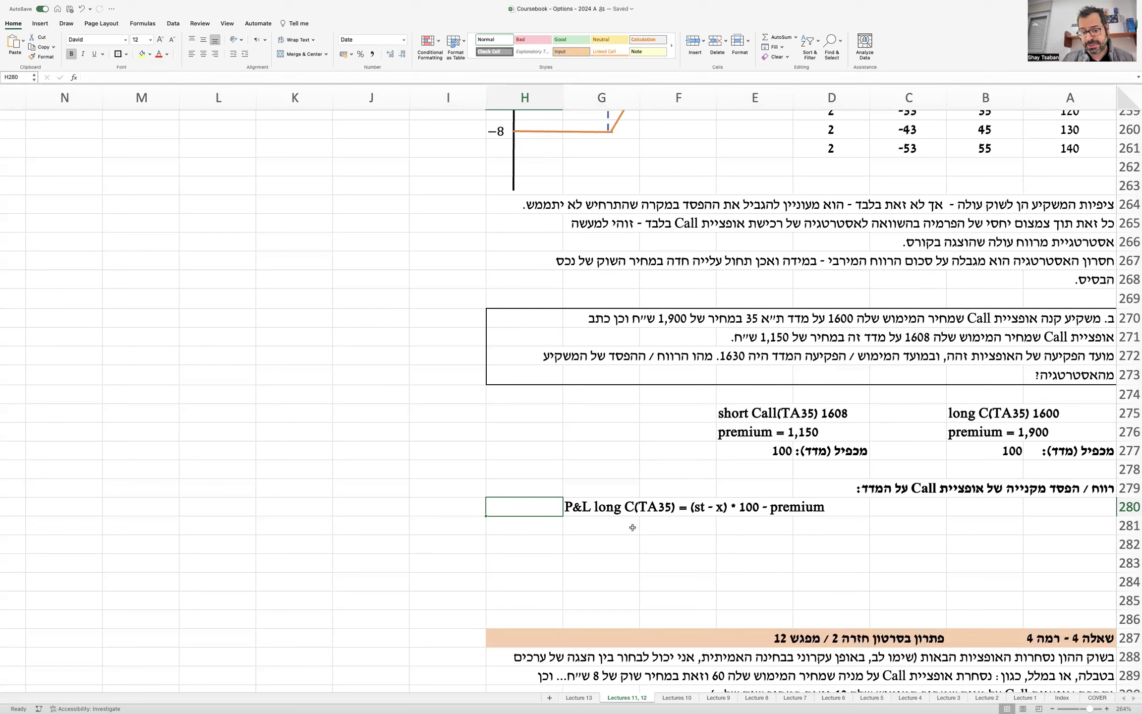
text(s)
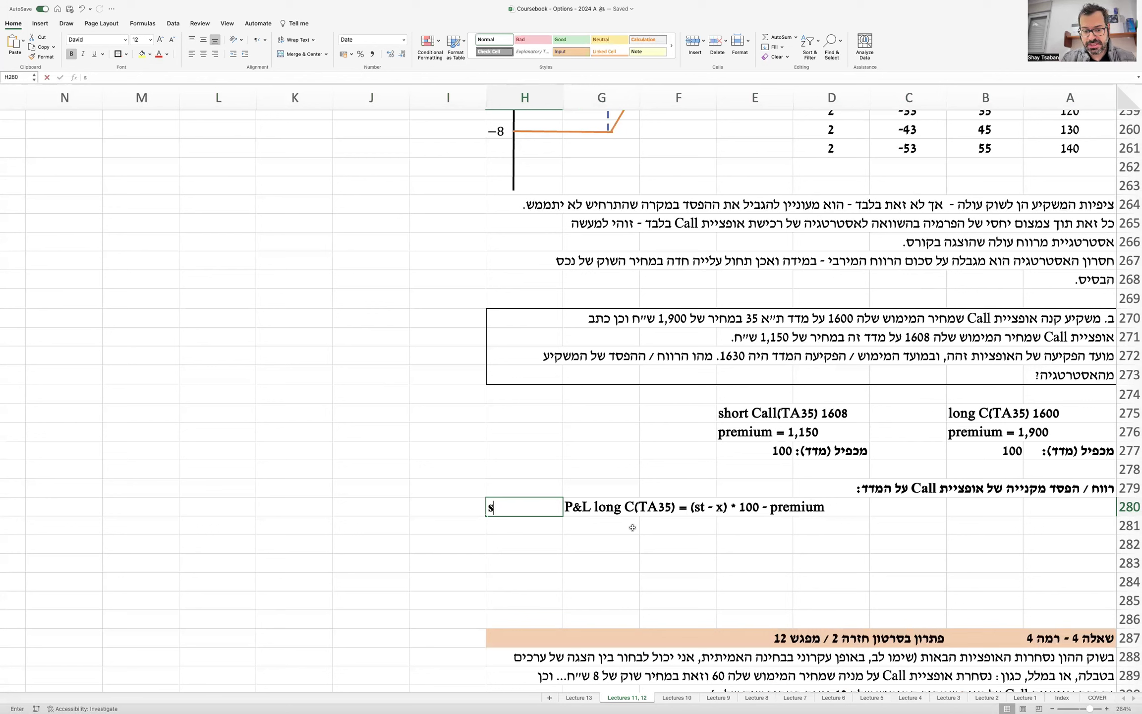
text(t > x)
key(Return)
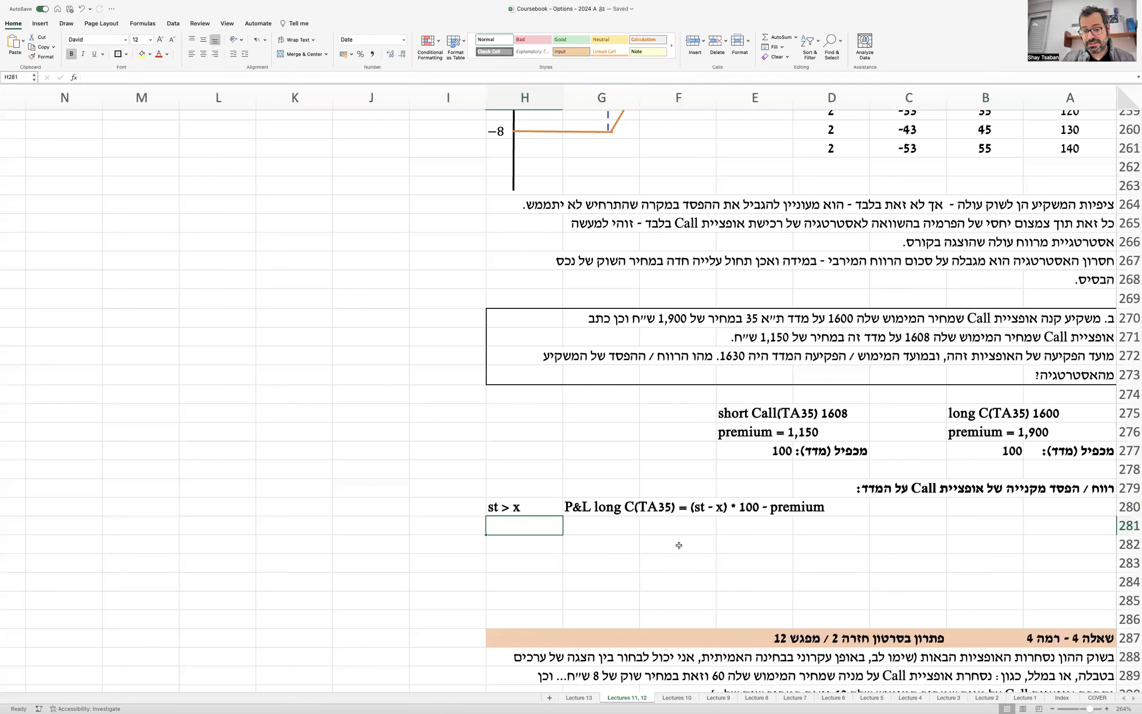
Write the substituted formula "P&L long C1600 = (1630 - 1600) * 100 - 1,900" as text in G281.
click(622, 528)
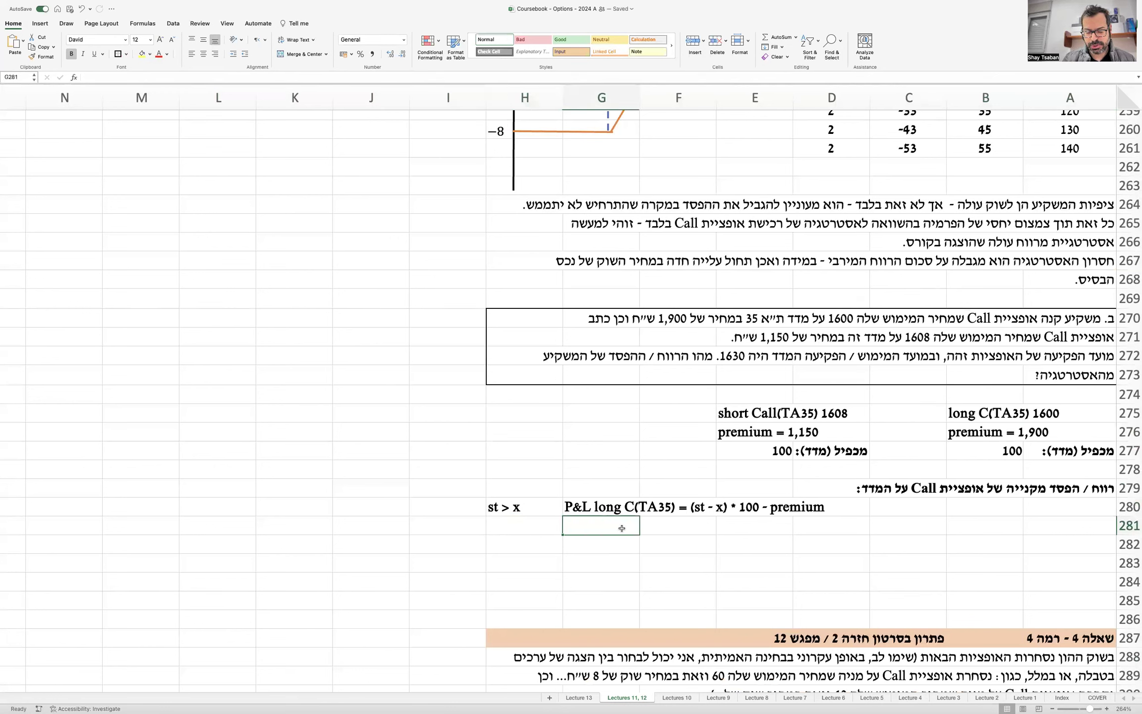
text(P&L long C)
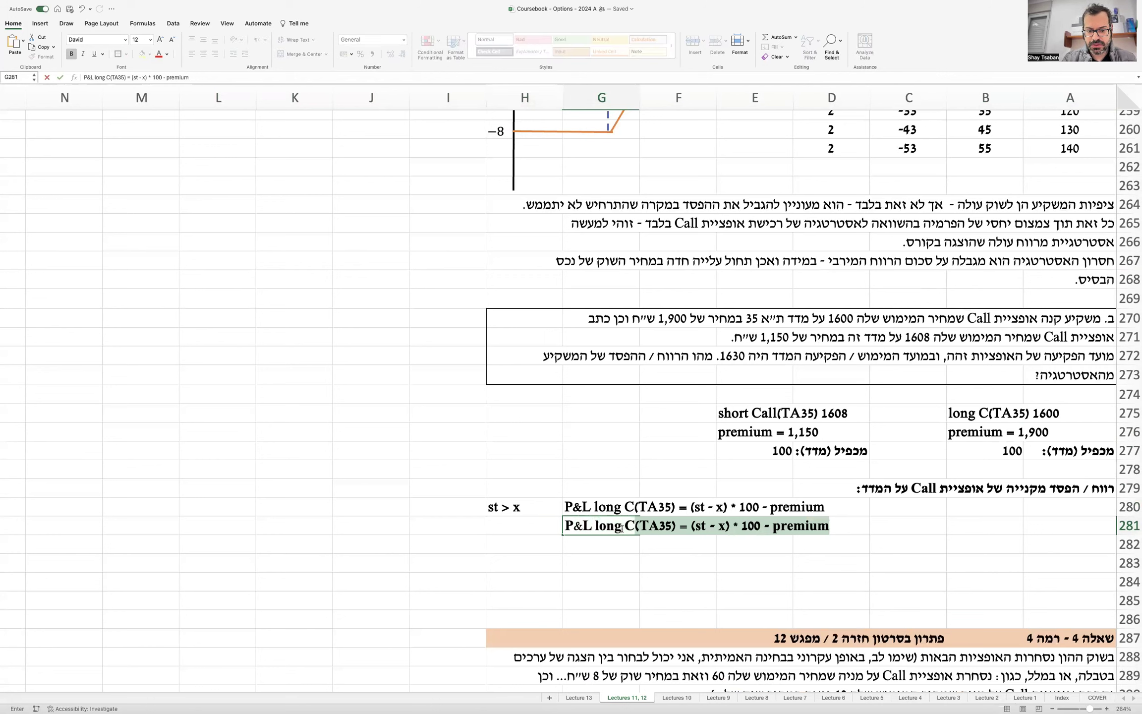
text(160)
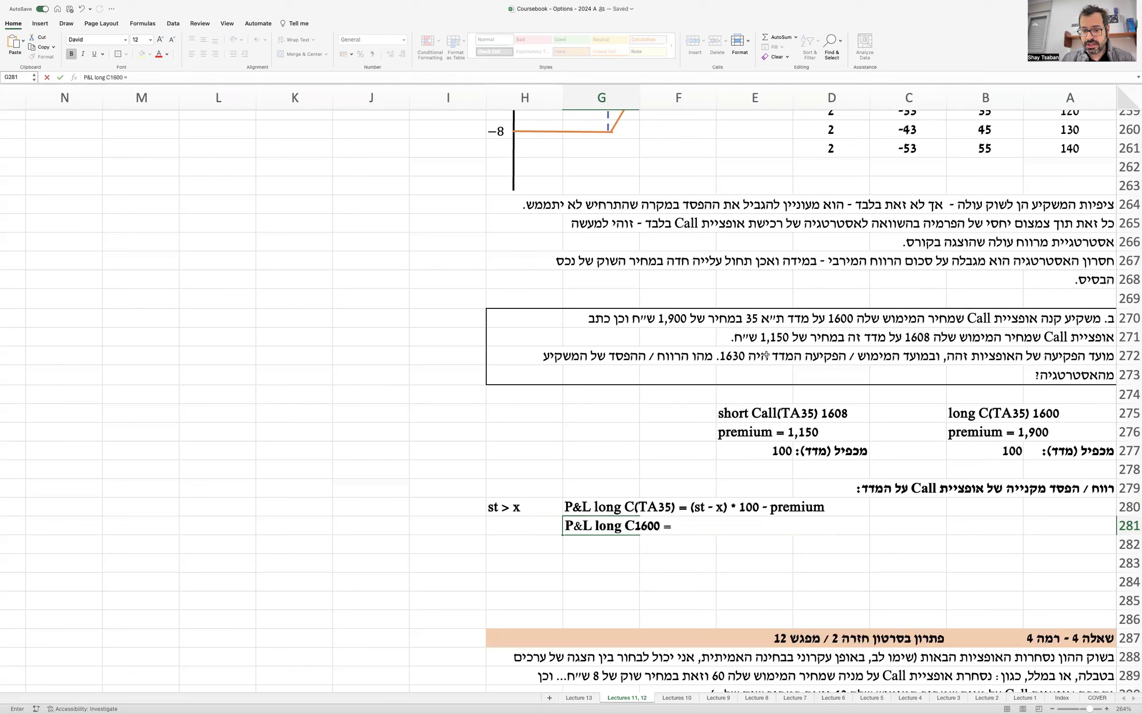
text(0 = ()
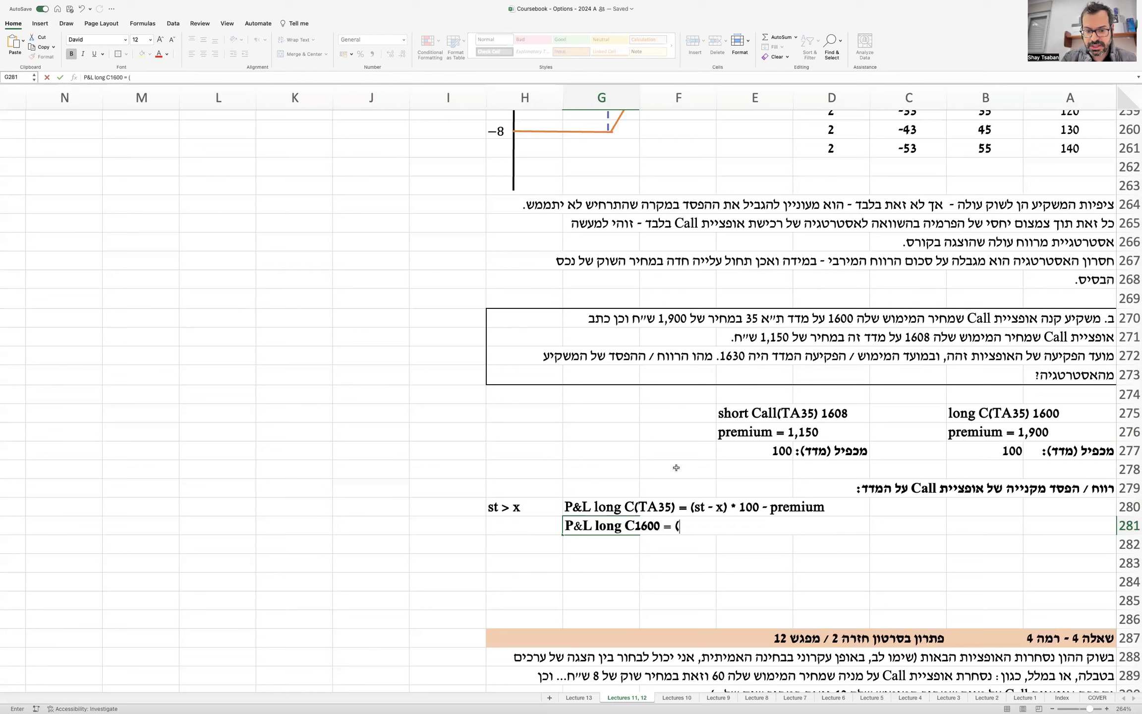
text(1630 - )
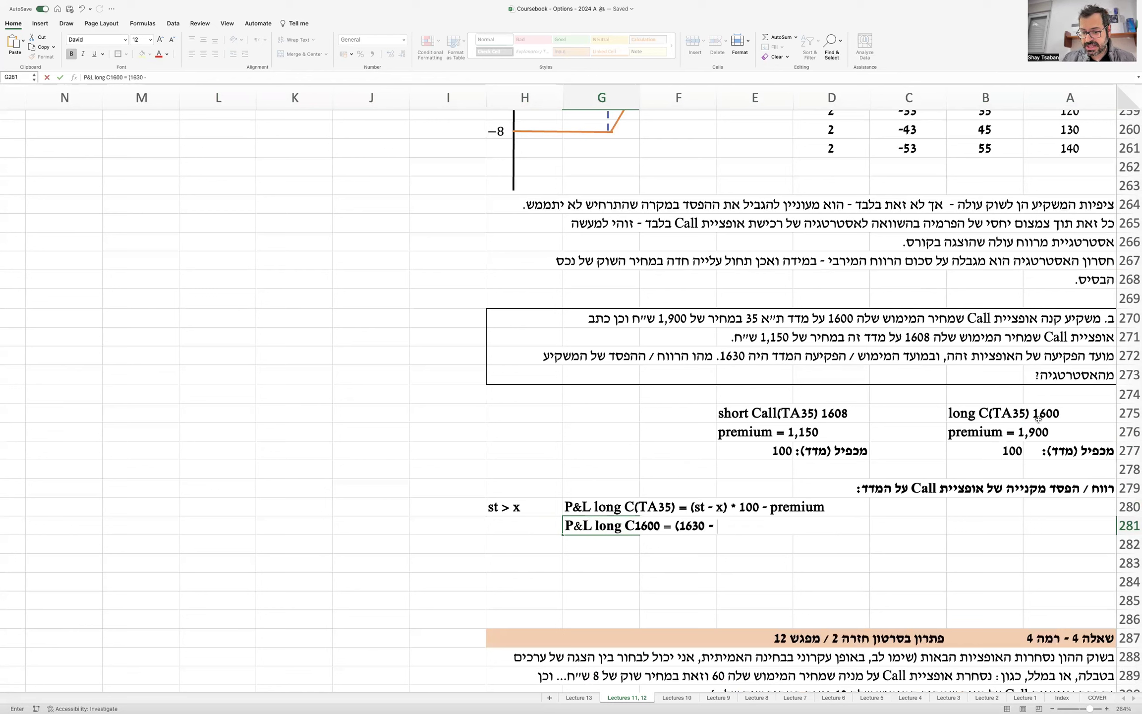
text(160)
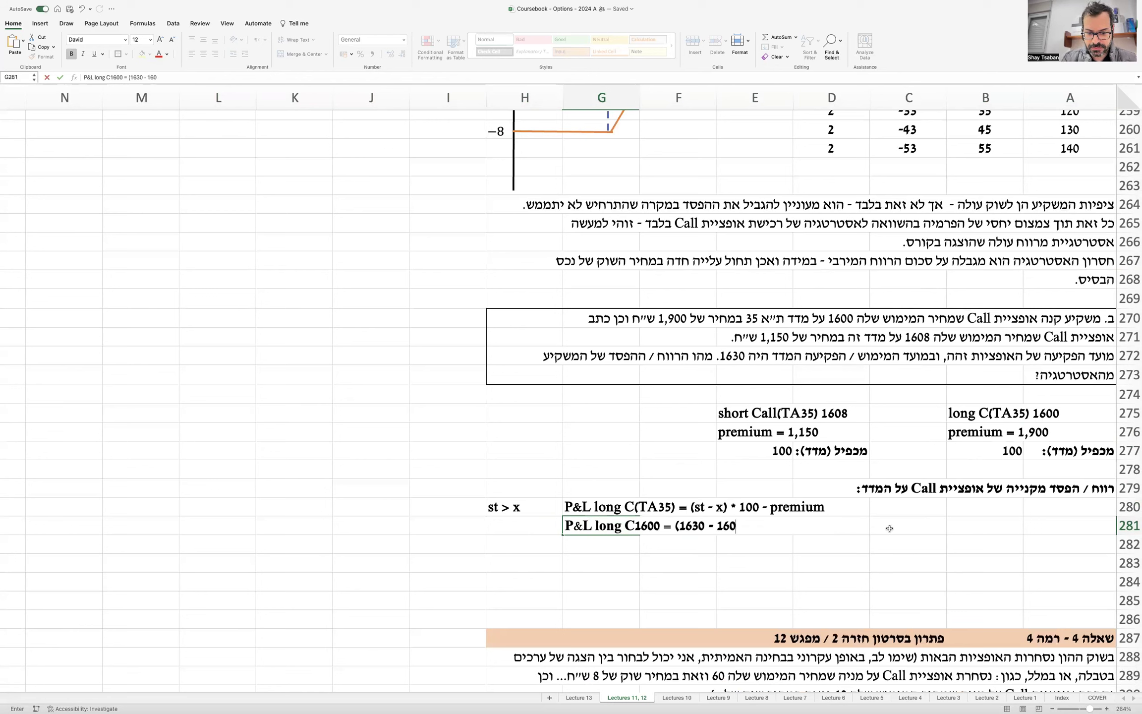
text(0) * 100 -)
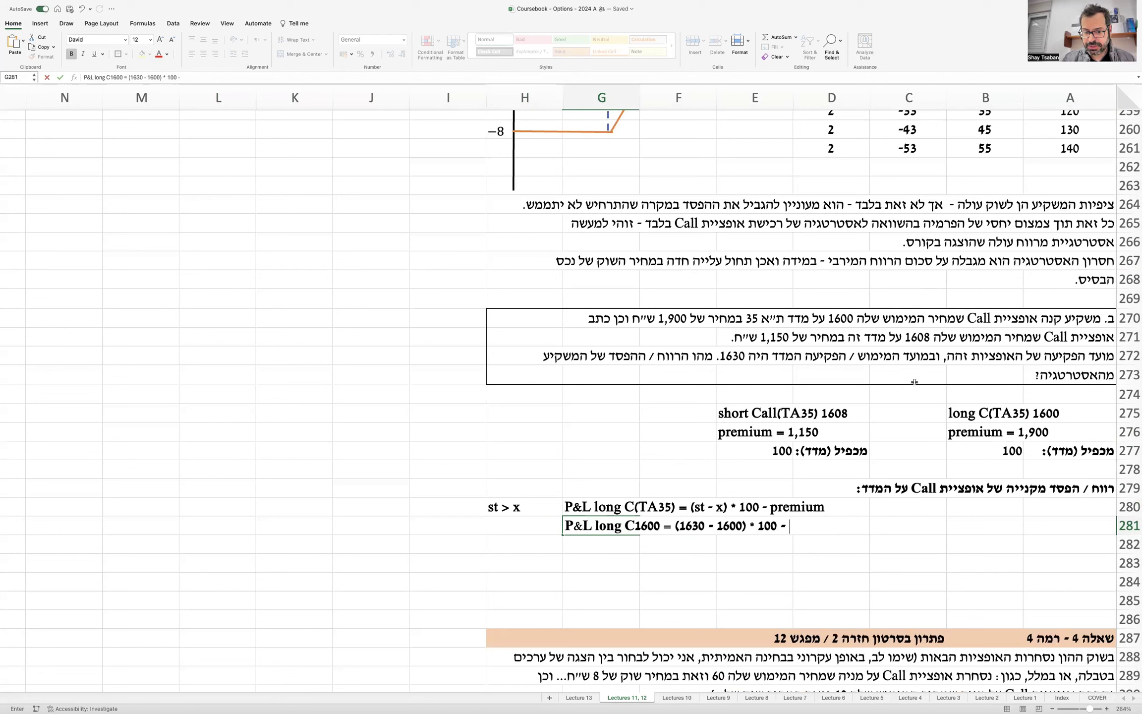
text(1,900)
key(Return)
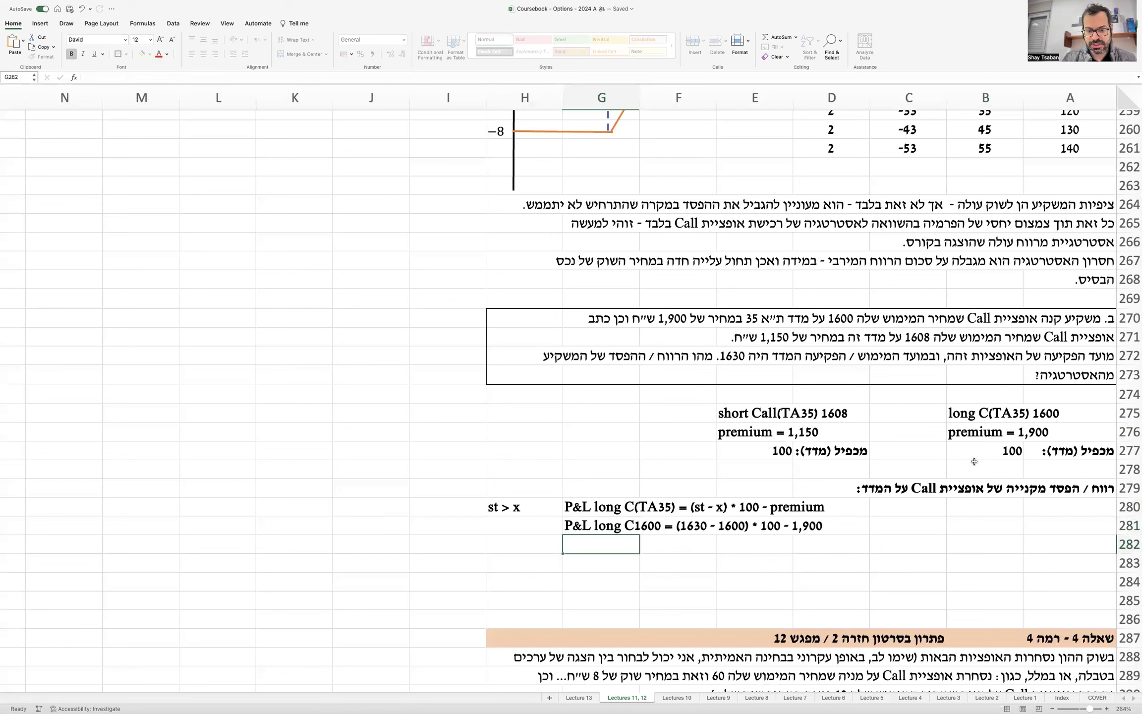
Remove the bold formatting from the C1600 formula text in G281 and append "=" to its end.
key(Right)
key(Right)
key(Right)
key(Left)
key(Left)
key(Left)
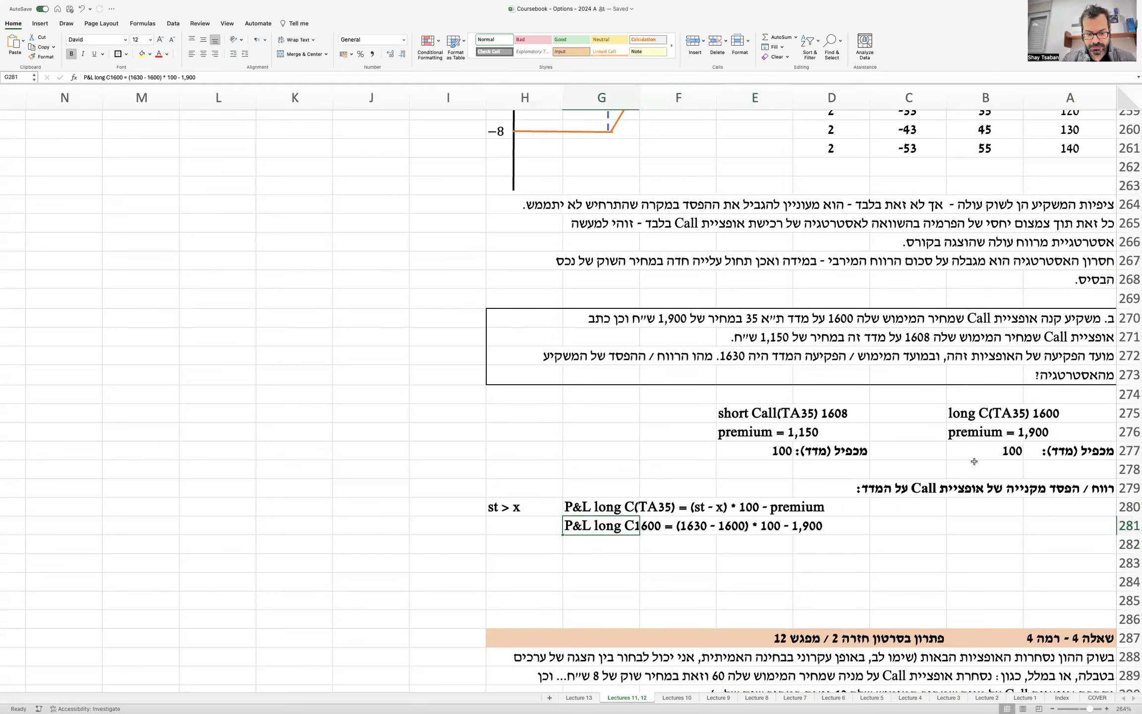
key(super+b)
key(Right)
key(Right)
key(Right)
key(Left)
key(Left)
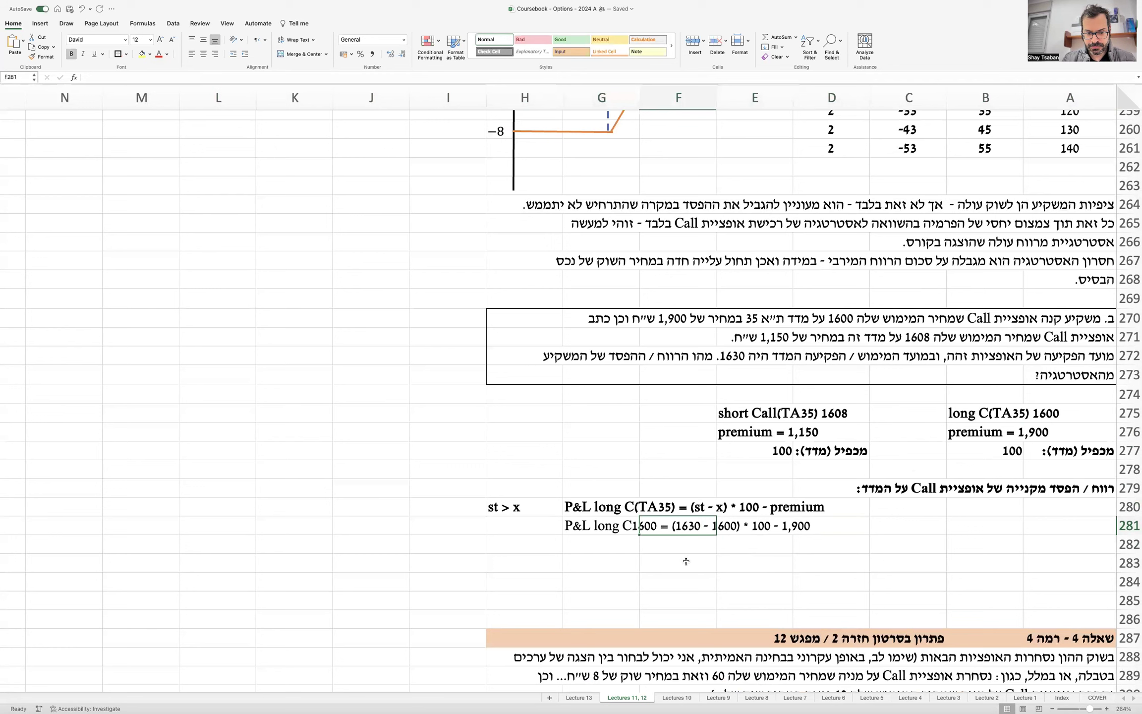
double_click(608, 524)
text(=)
key(Return)
Calculate the long 1600 call's profit in C281 with the formula =30*100-1900.
key(Up)
key(Right)
key(Right)
key(Right)
key(Right)
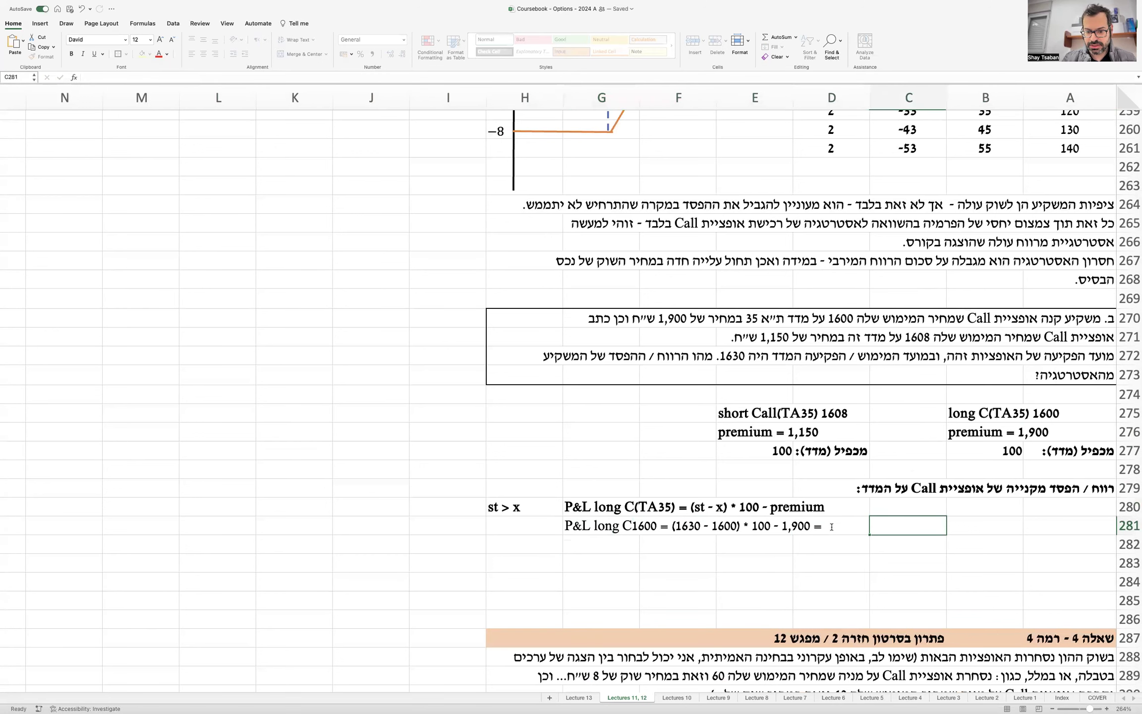
text(=30*100-1900)
key(Return)
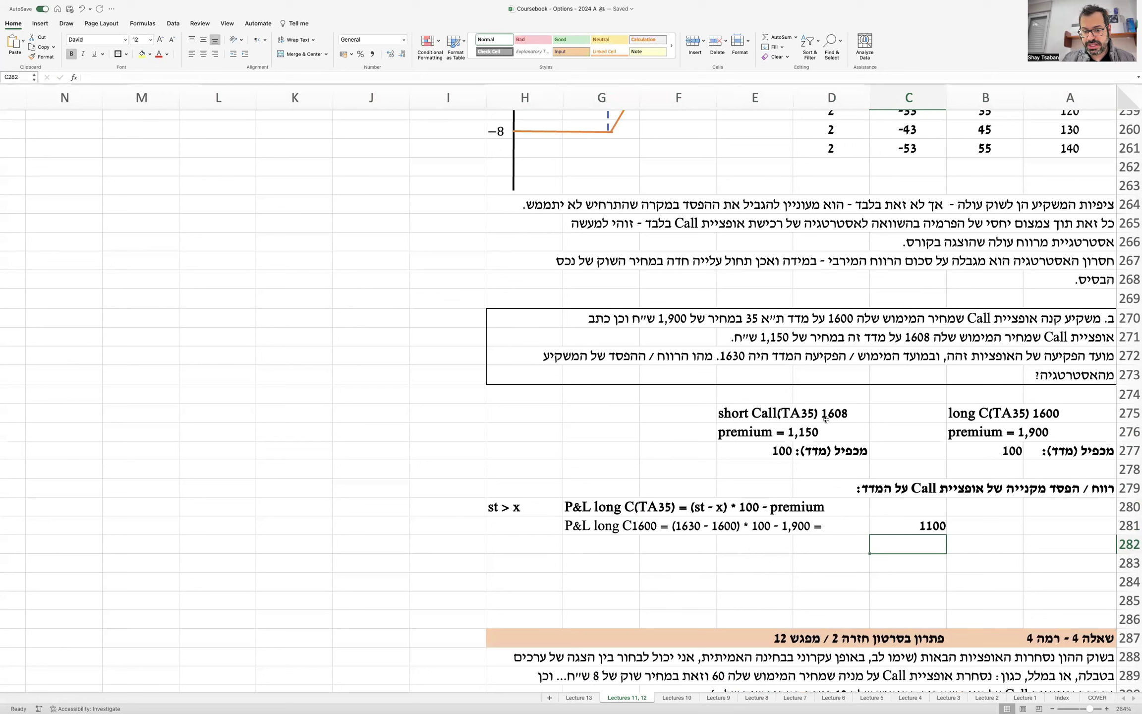
click(523, 559)
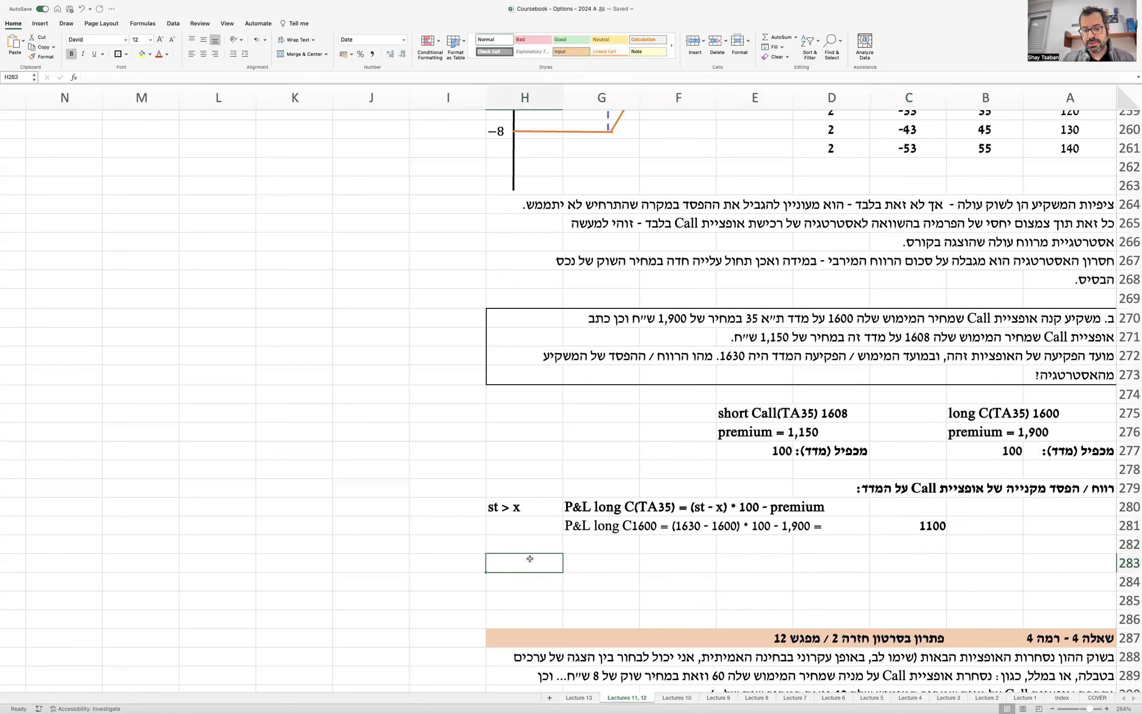
text(=)
key(BackSpace)
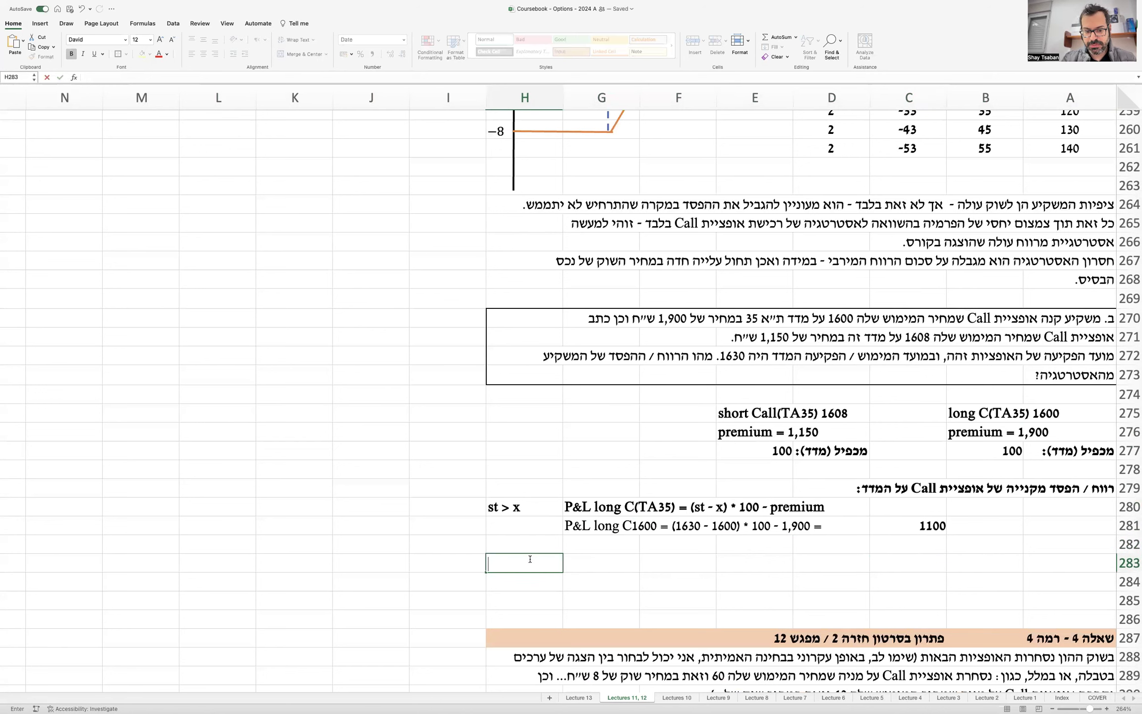
key(Right)
key(Right)
key(Right)
key(Right)
key(Right)
key(Right)
key(Right)
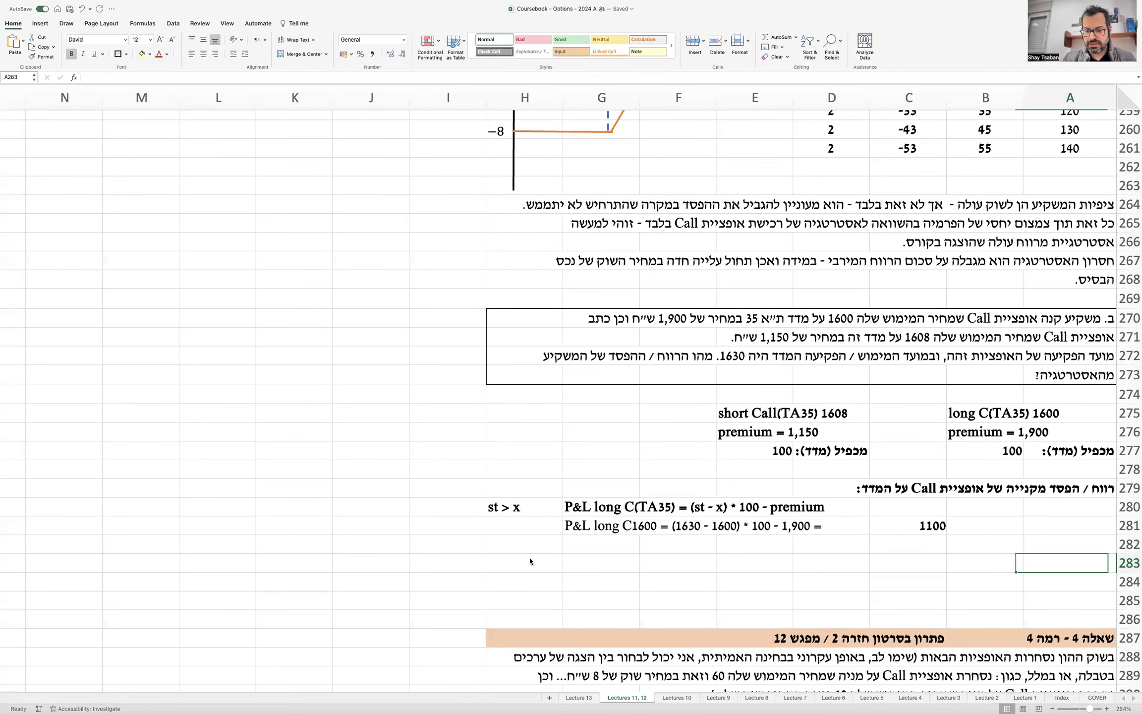
Write the formula "P&L long(TA35) = (1630 - 1608) * 100 - 1,150 =" as text in G283.
key(Left)
key(Left)
key(Left)
key(Left)
key(Left)
key(Left)
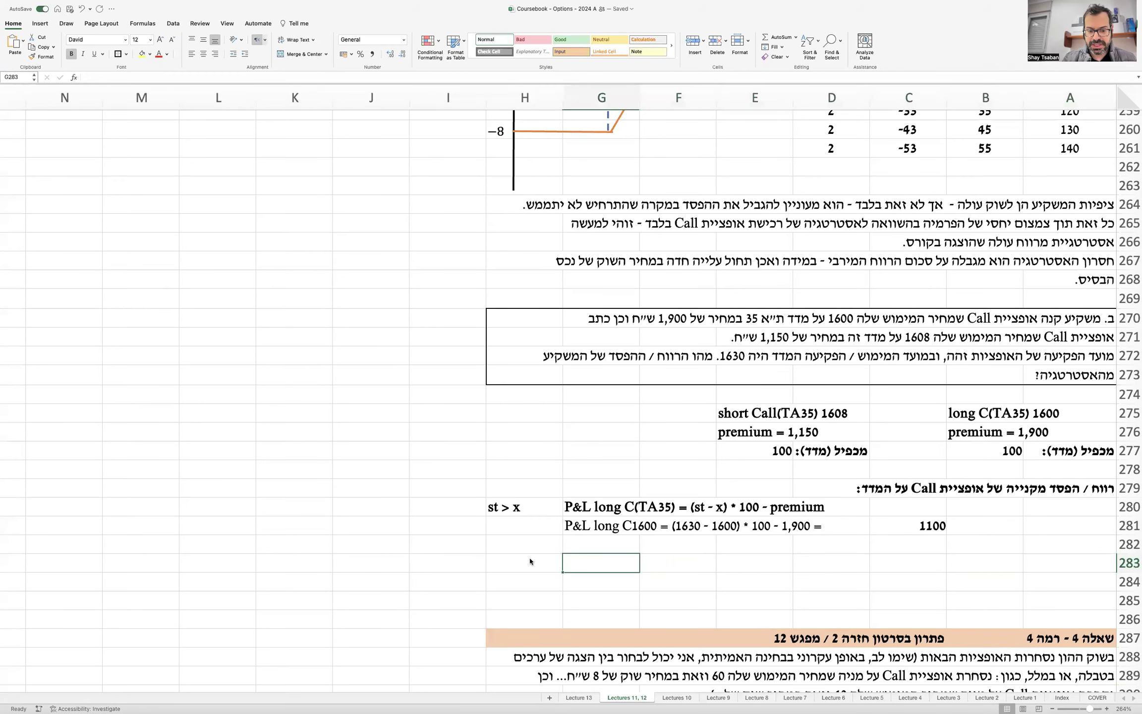
text(P&L)
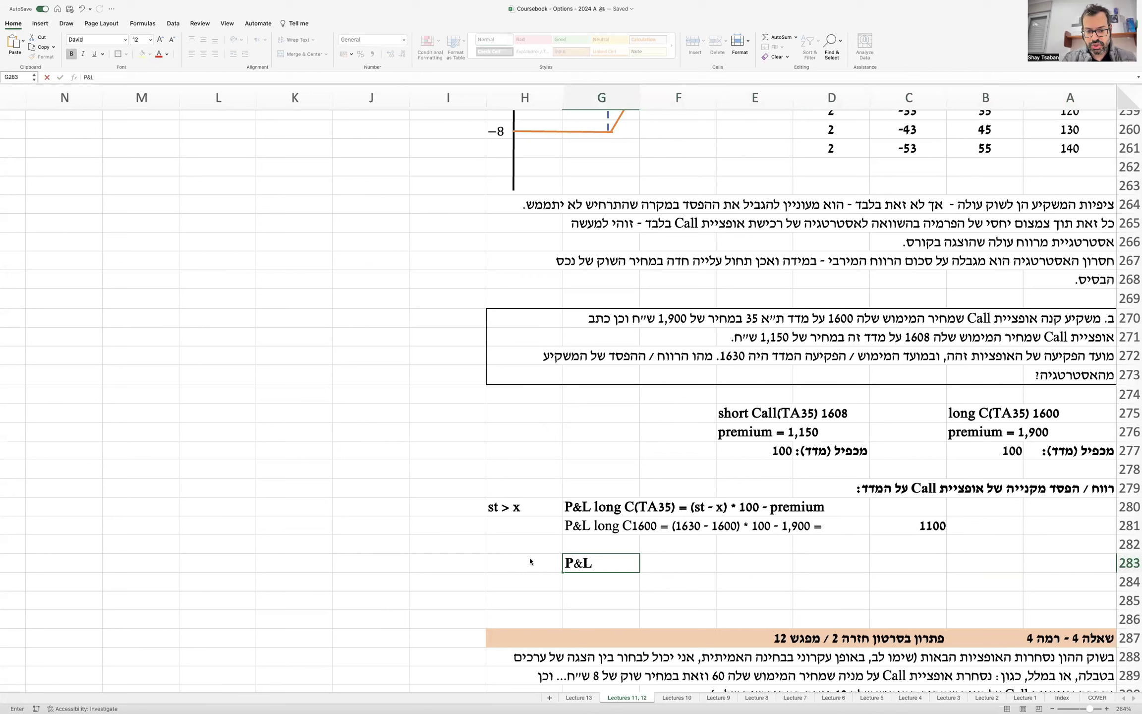
text( long)
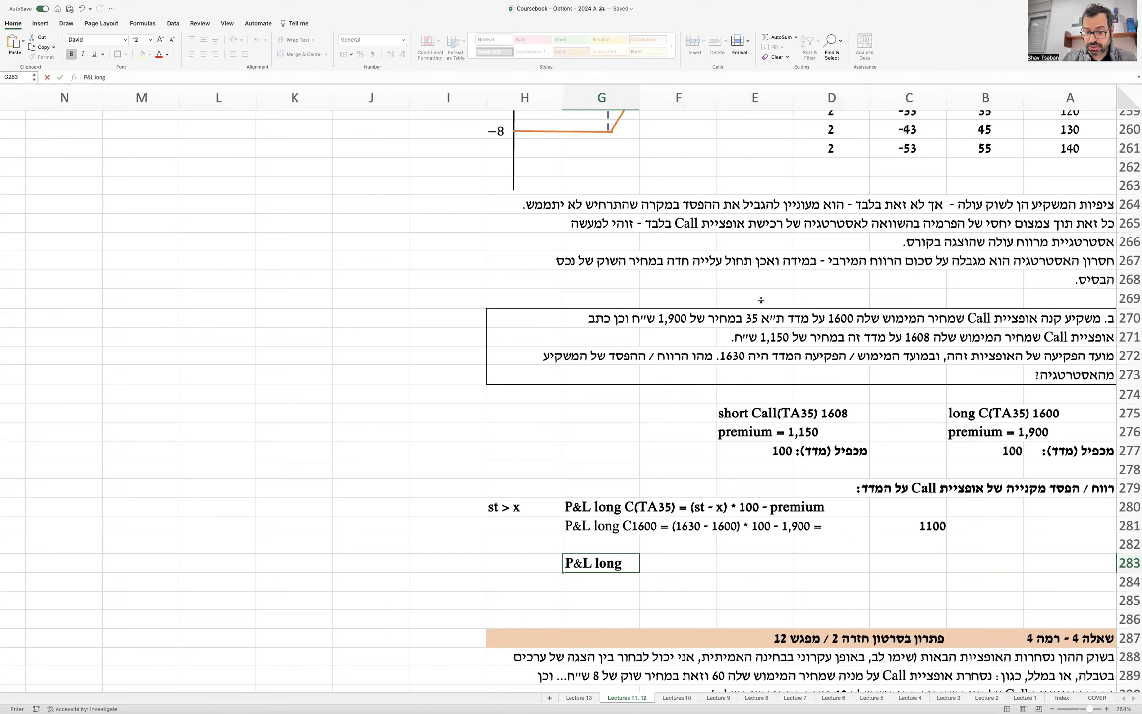
text((TA35) =)
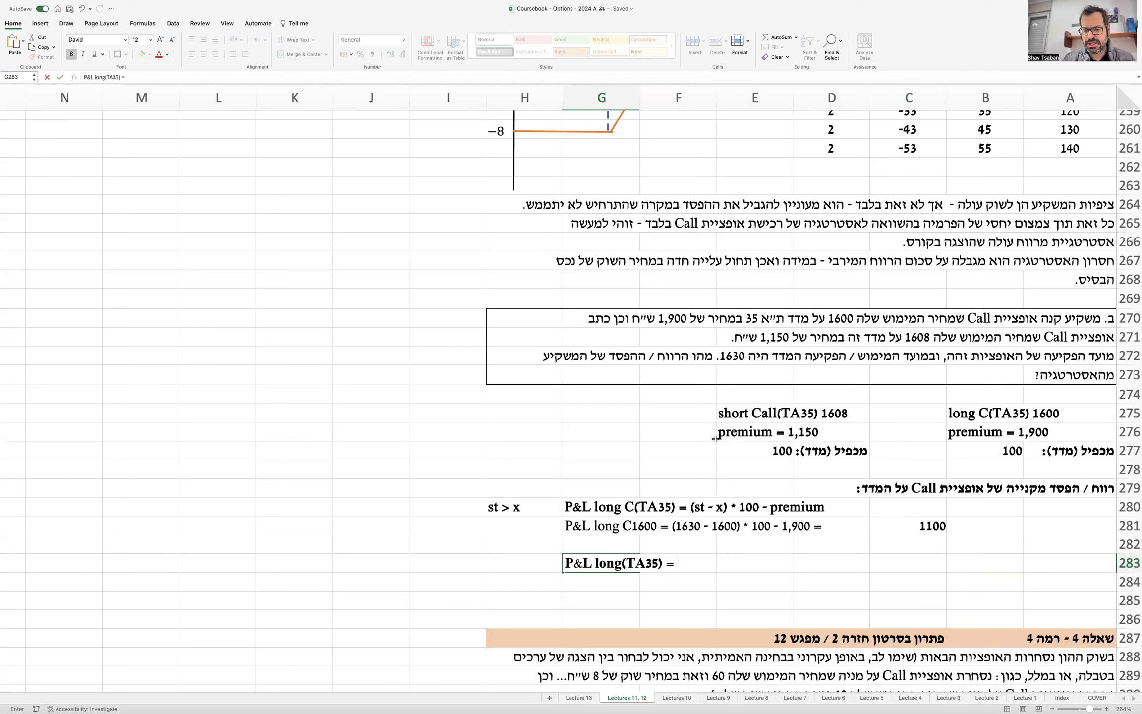
text( (1630 )
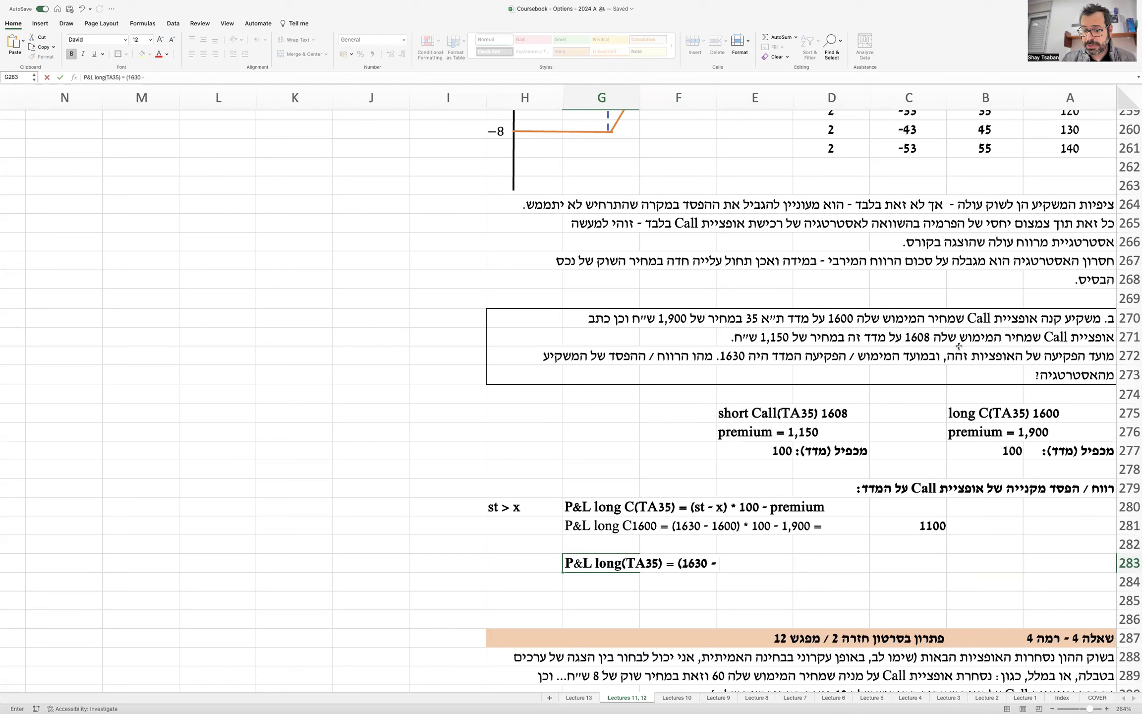
text(- 1608) * 100 -)
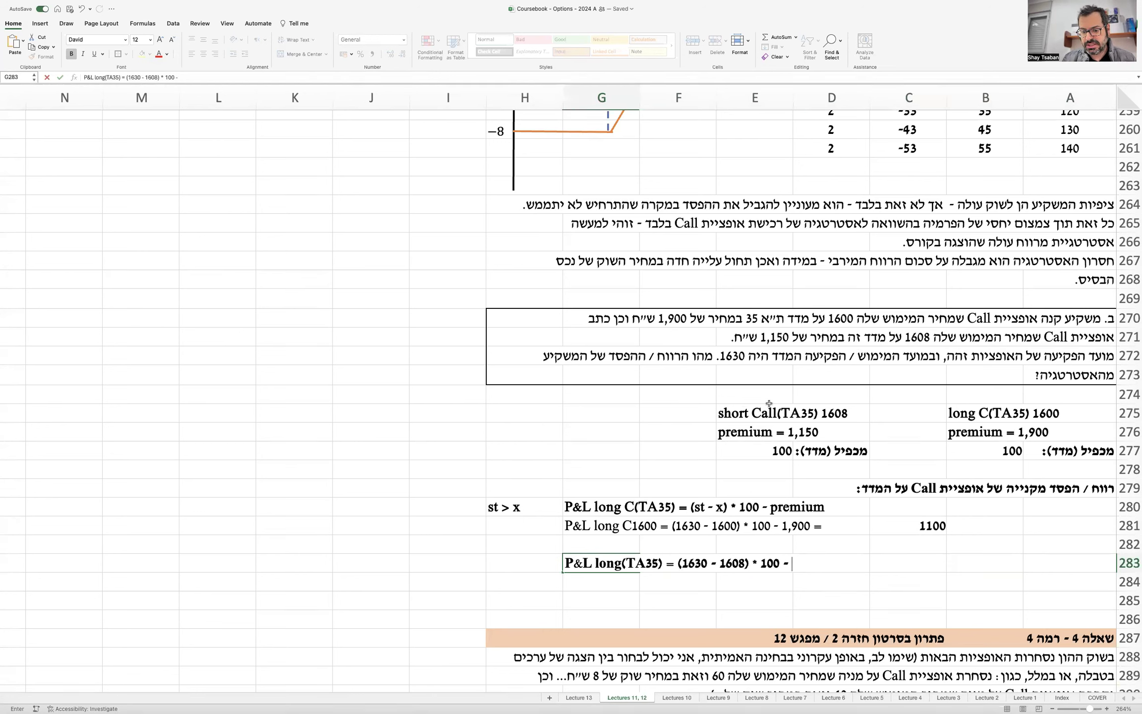
text(1,150 =)
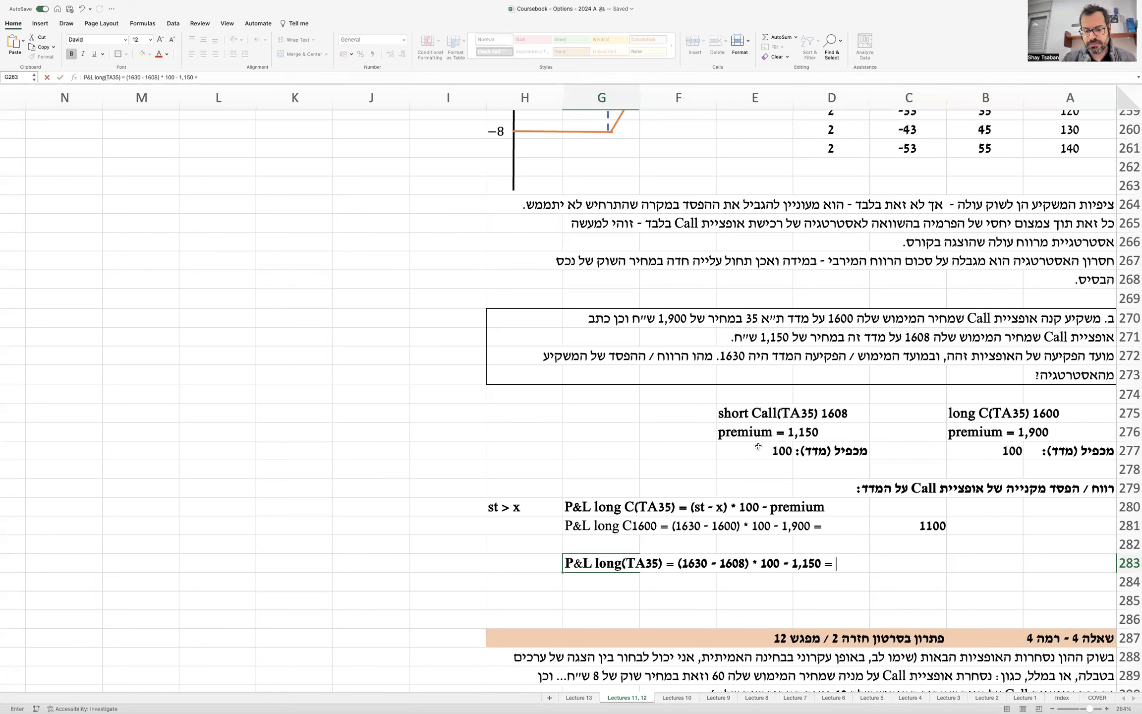
Calculate the 1608 call's profit from the buyer's side in C283 with =(1630-1608)*100-1150.
key(Right)
key(Right)
key(Right)
key(Right)
text(=)
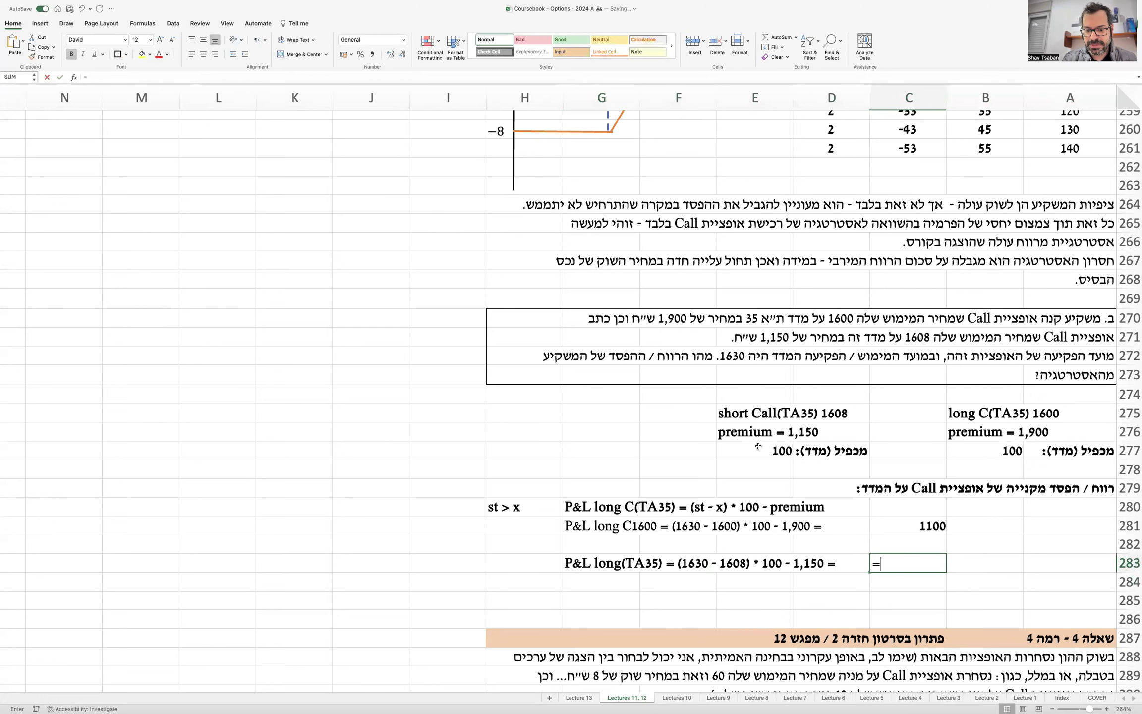
text((1630-1)
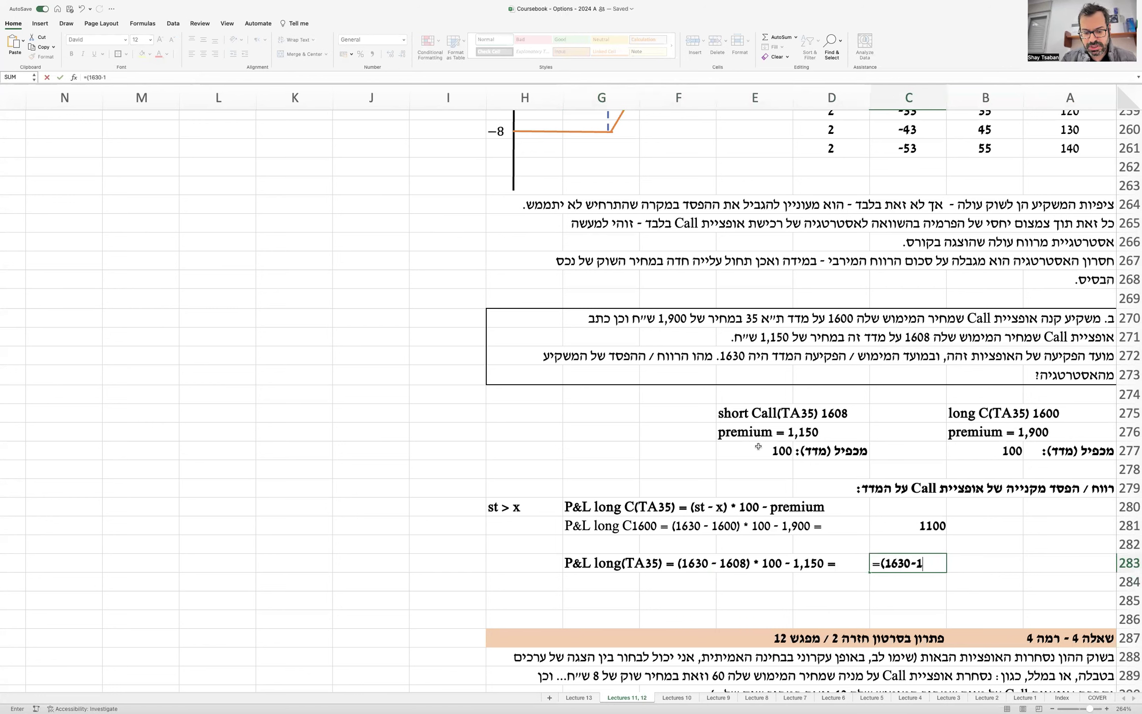
text(608)*100-1150)
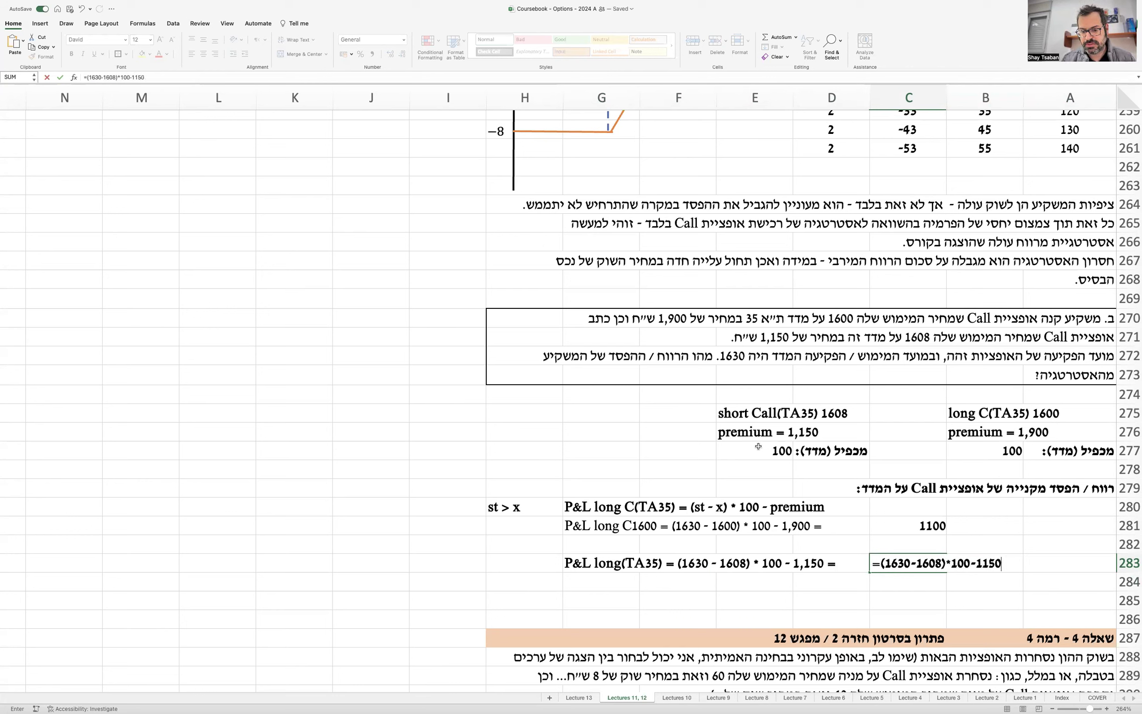
key(Return)
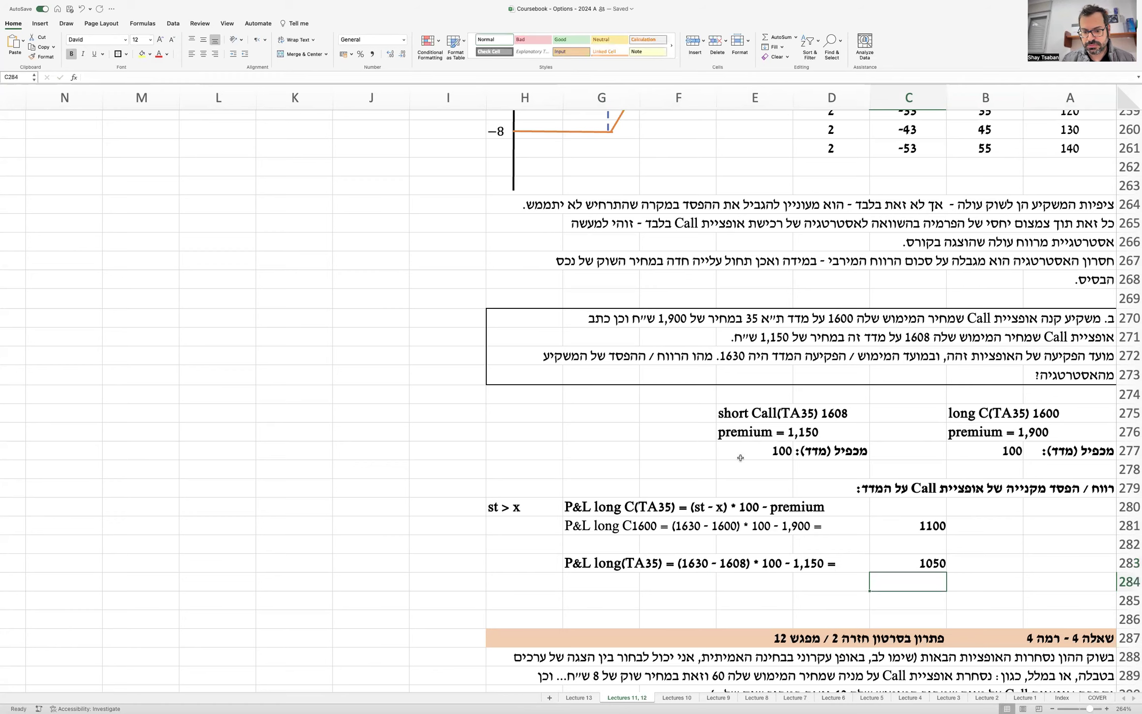
Label the 1600 call's result row with "קניית C1600 - רווח" in A281.
scroll(782, 502, down, 1)
scroll(782, 502, down, 1)
click(1040, 483)
text(קניי)
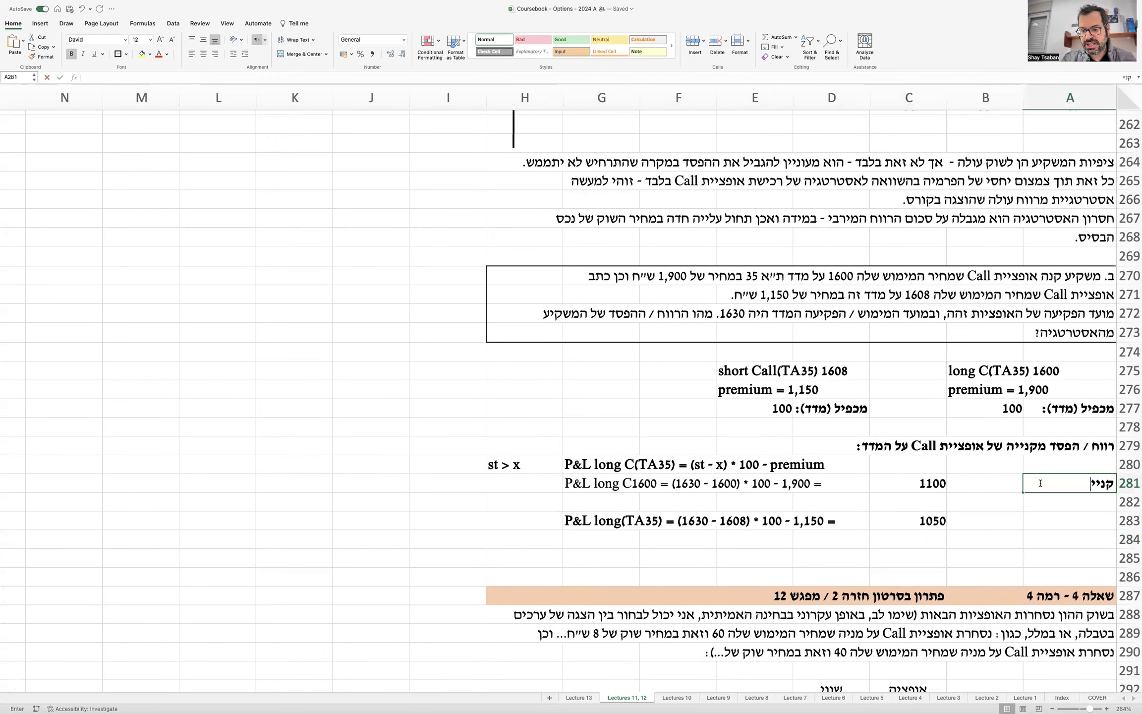
text(ת C160)
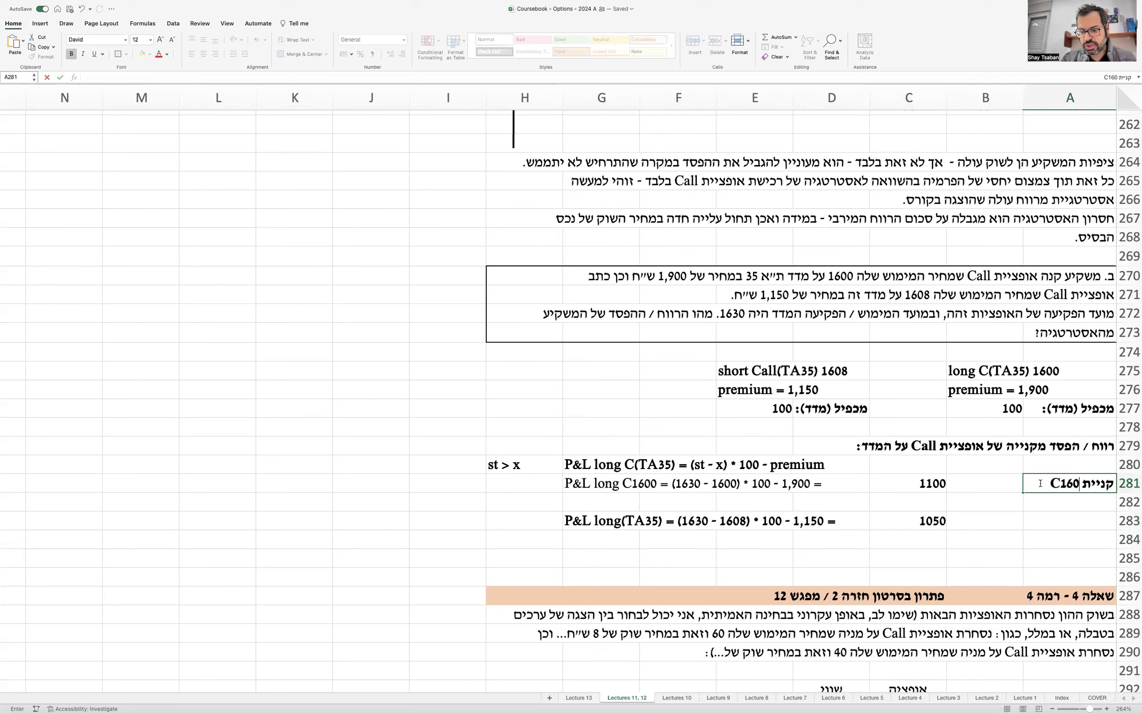
text(0 - רווח)
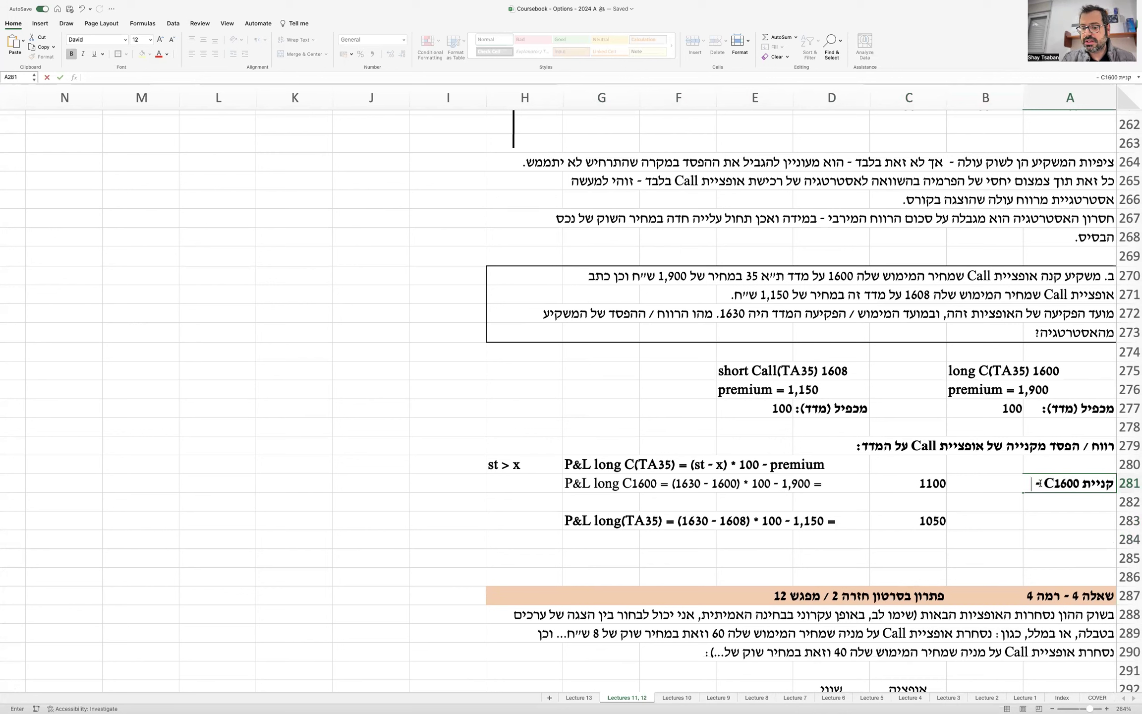
key(Return)
Label the 1608 call's result row with "קניית C1608 - רווח" in A283.
key(Return)
text(קני)
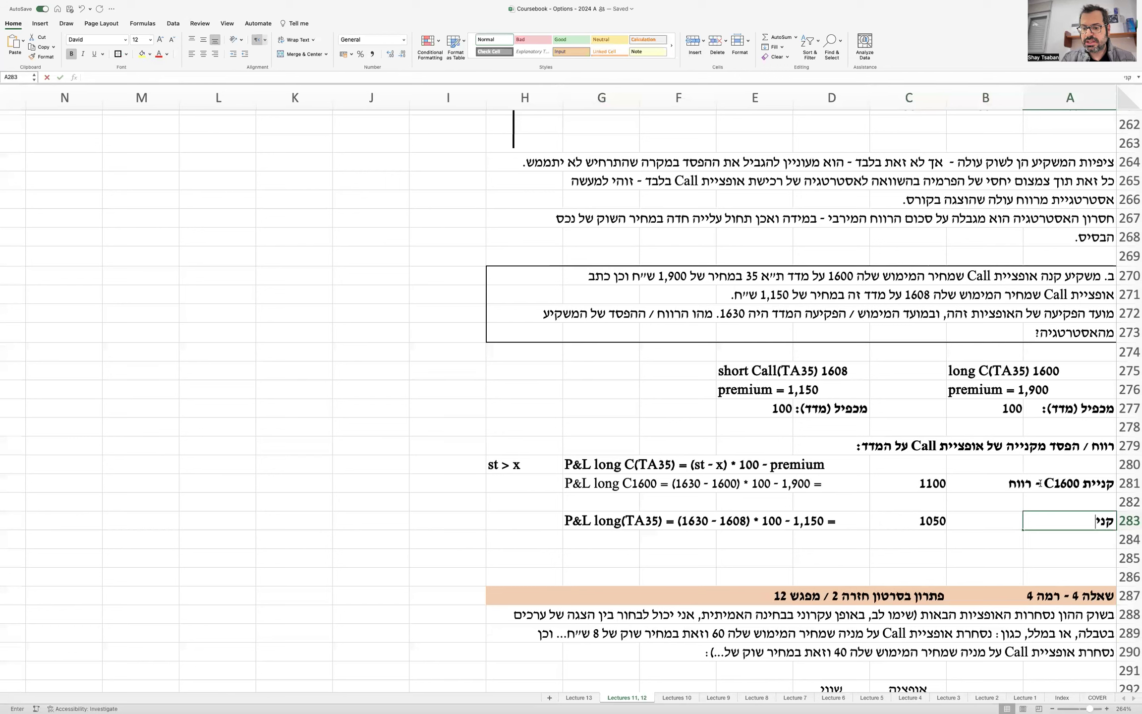
text(ית C160)
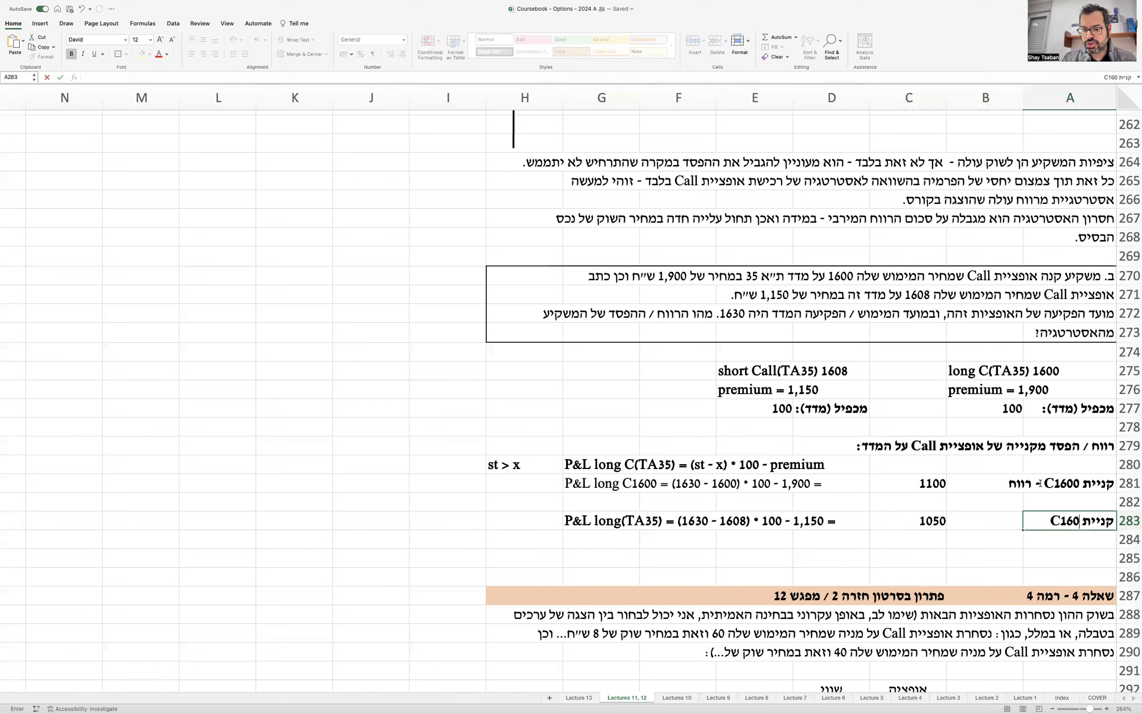
text(8 - רווח)
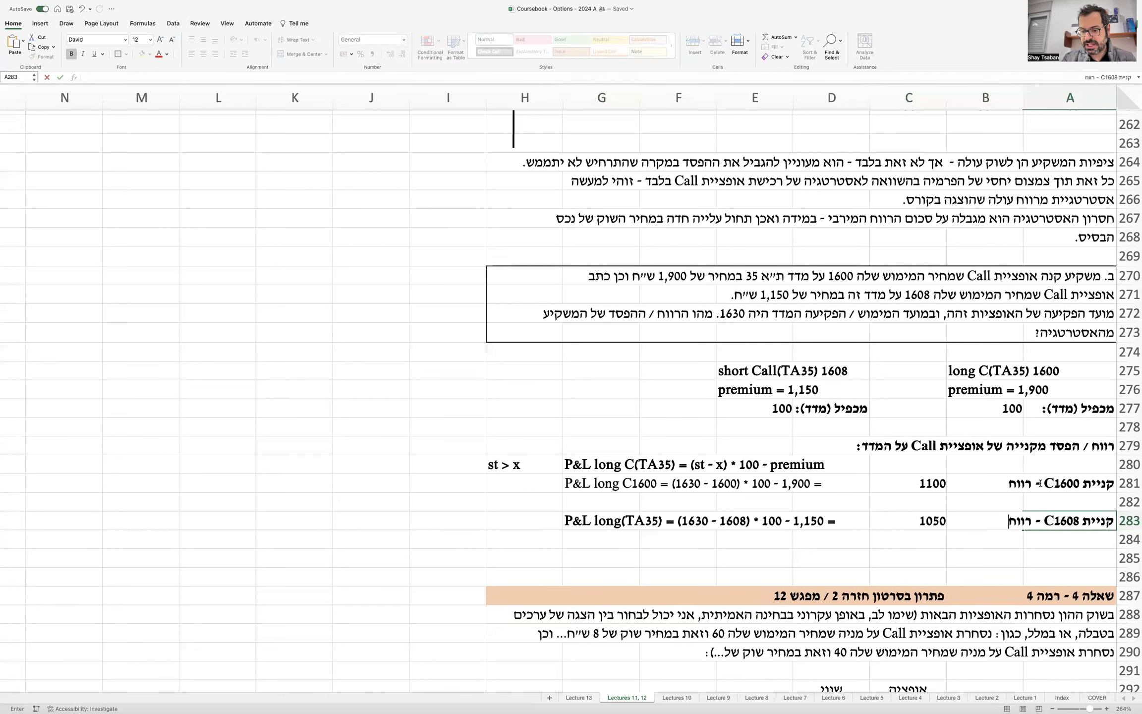
key(Return)
Label A284 with "אבל כתבנו... ולכן" and enter the negated C283 result in C284 with =-C283.
text(אבל )
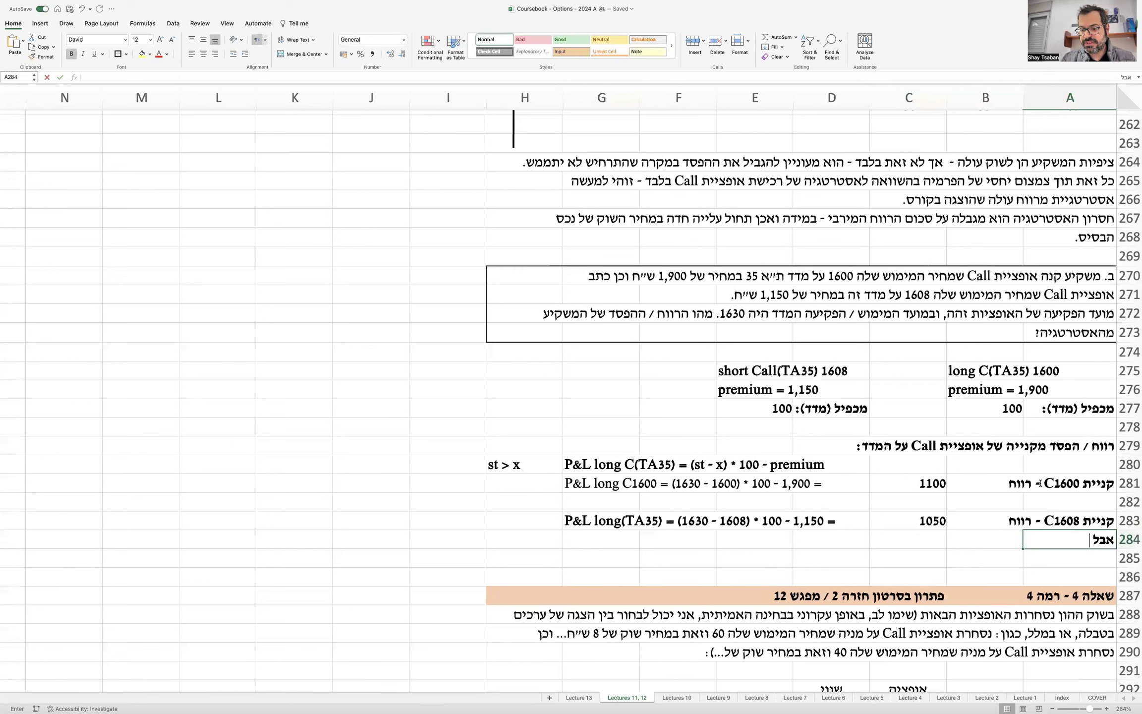
text(כתבנו... ולכן)
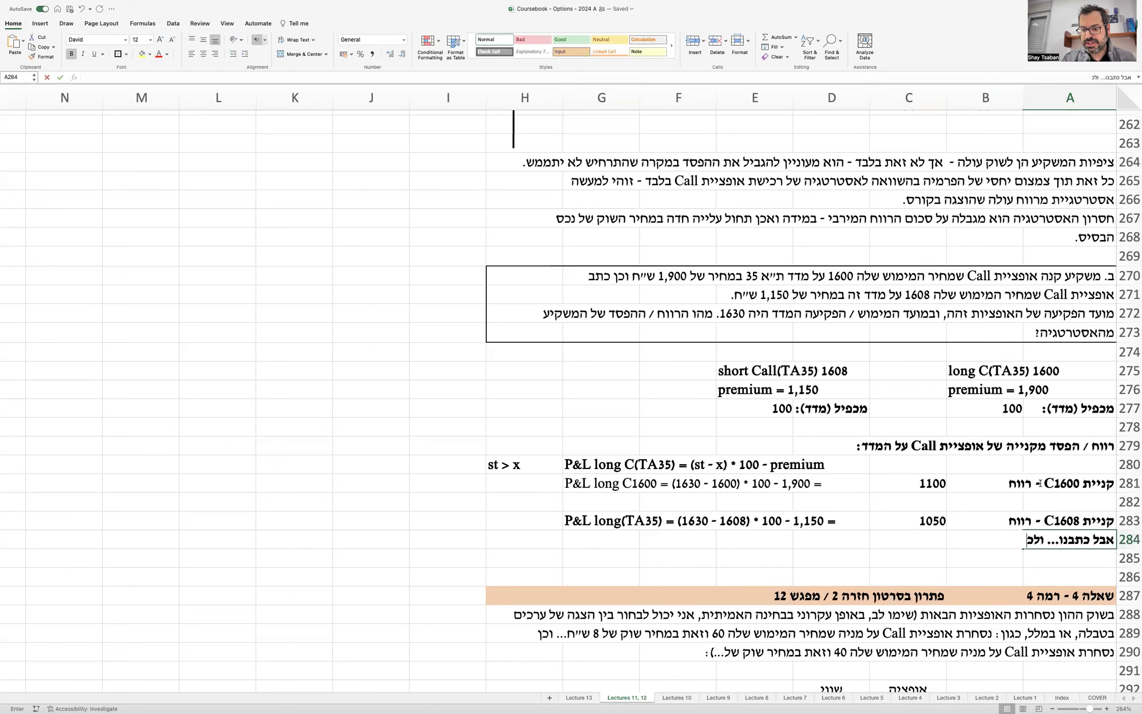
key(Tab)
key(Tab)
text(=-)
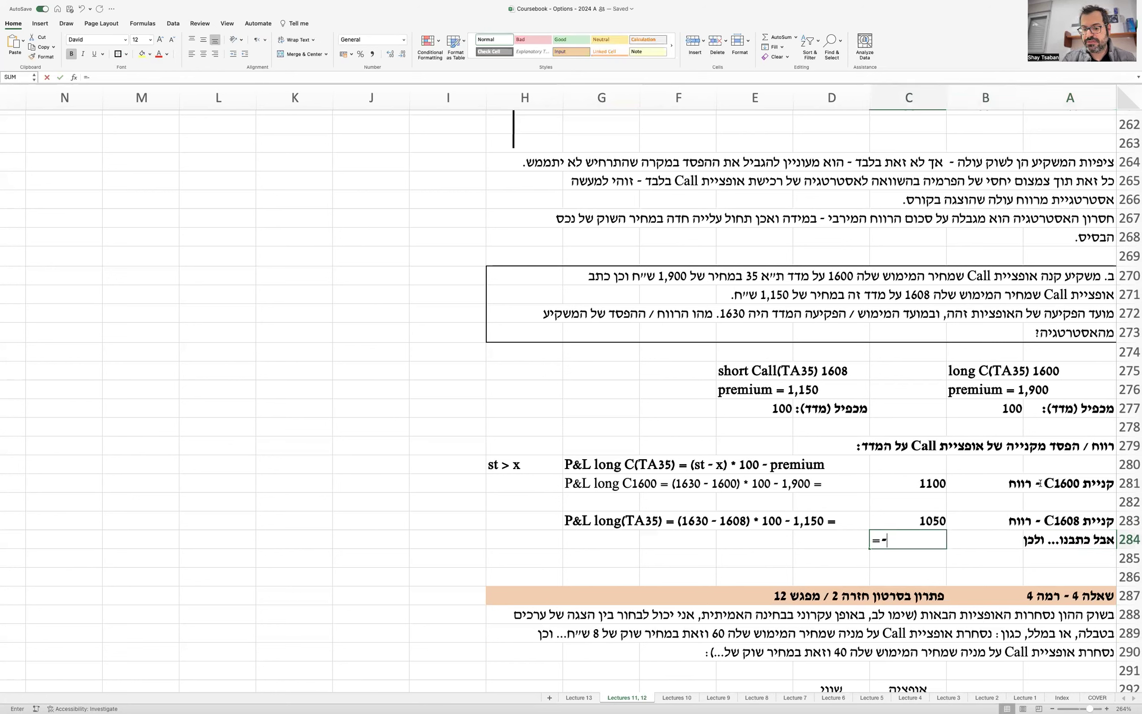
key(Up)
key(Return)
Write "P&L short(TA35) = -P&L long(TA35) =" as text in G284, reusing the expression from G283.
key(Up)
key(Tab)
key(Tab)
key(Tab)
key(Tab)
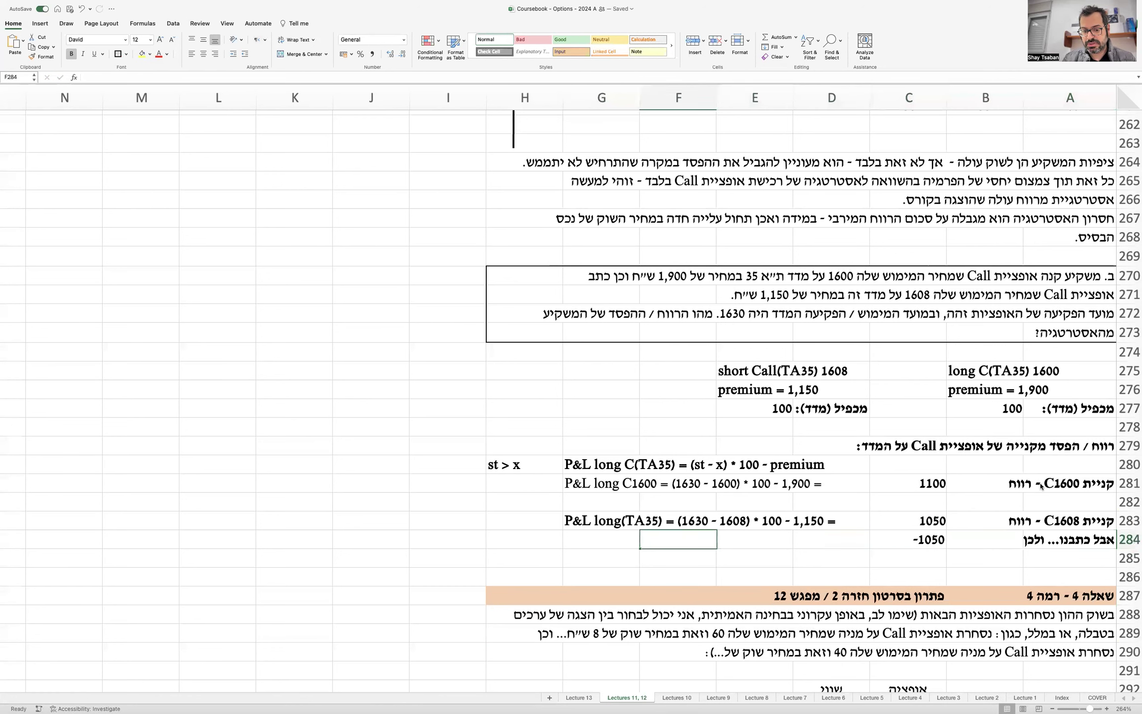
text(P)
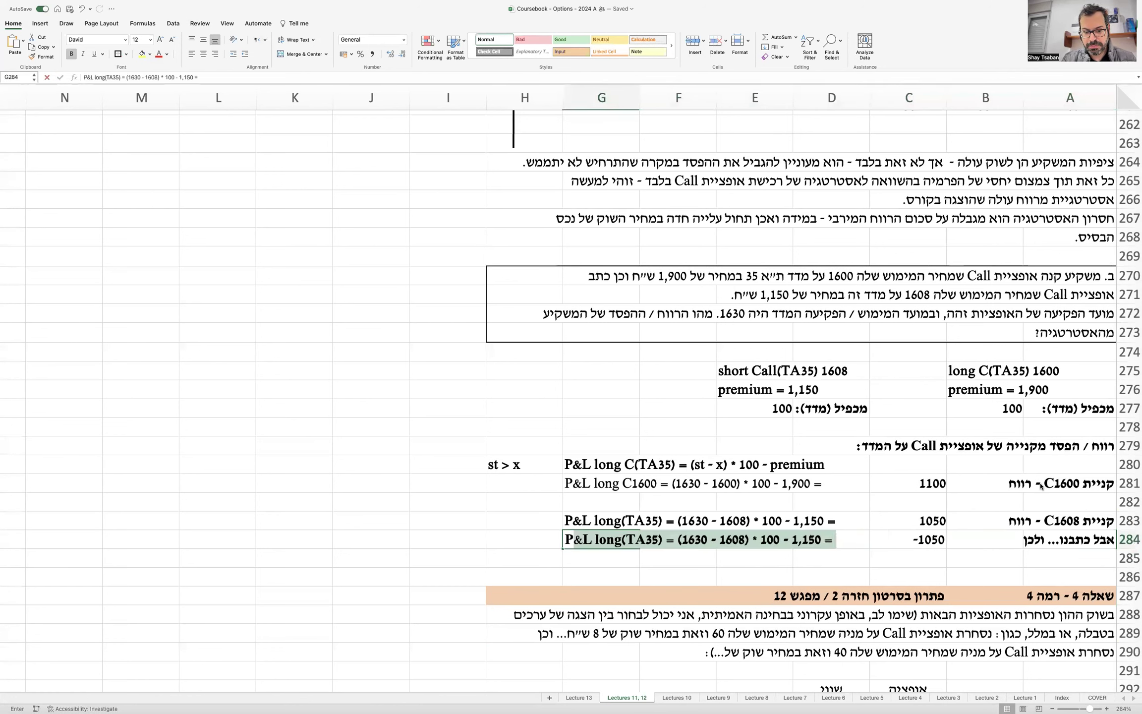
text(&L short)
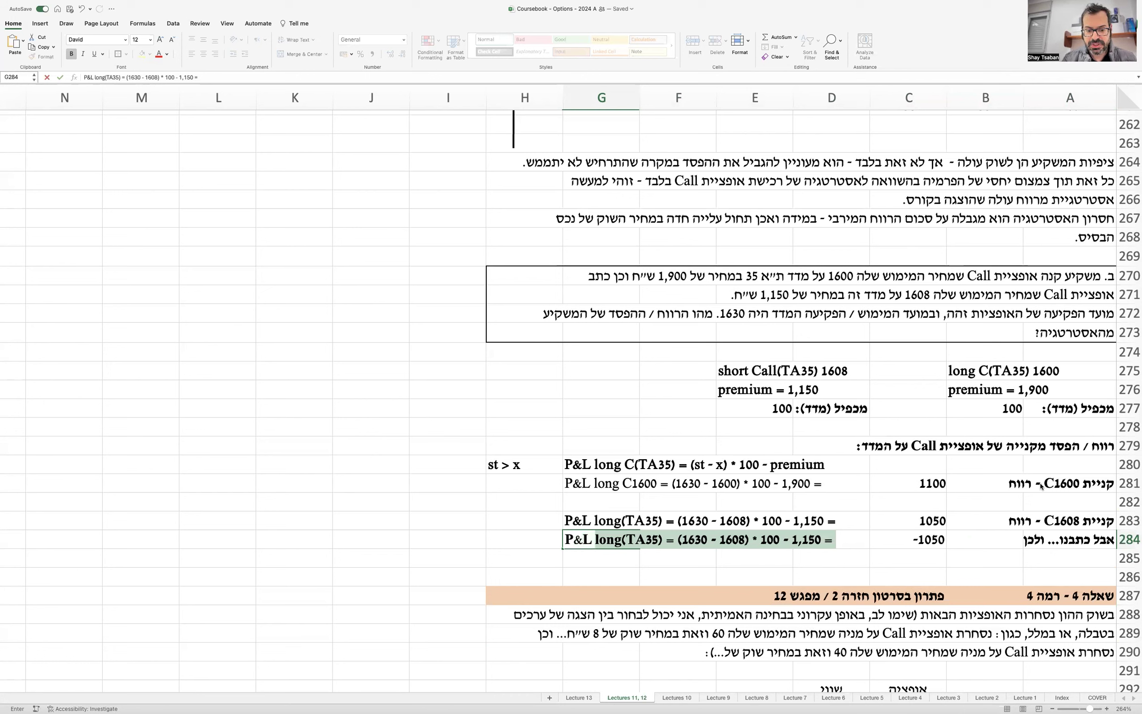
text(TA)
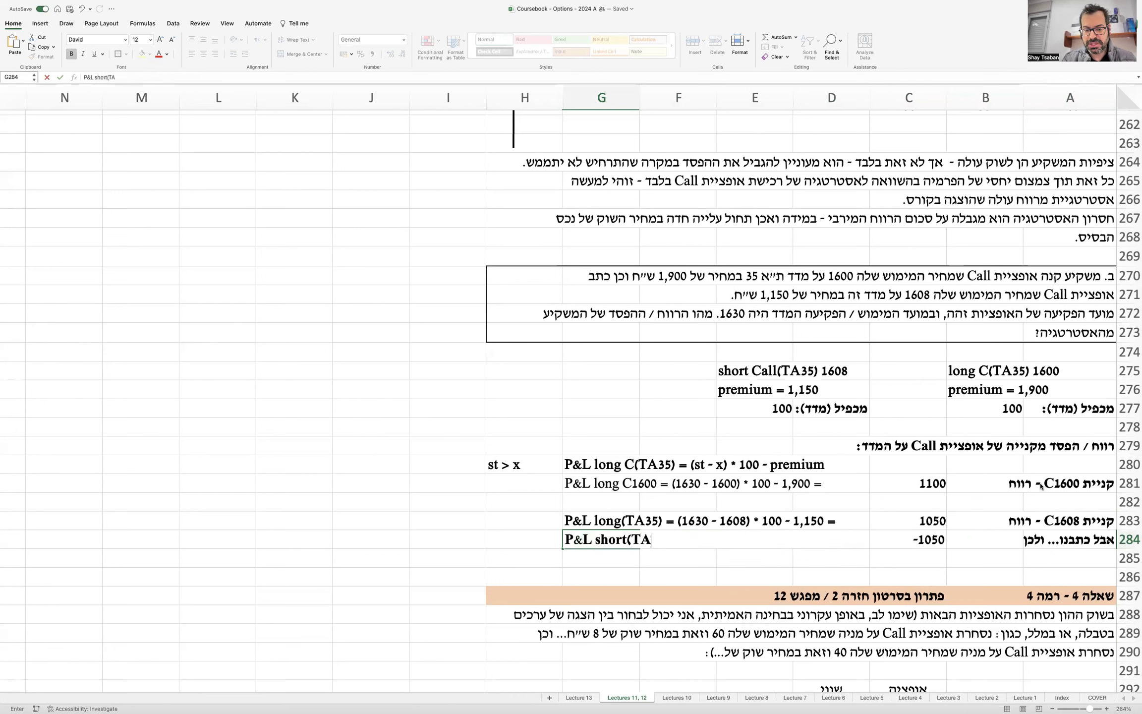
text(35) = )
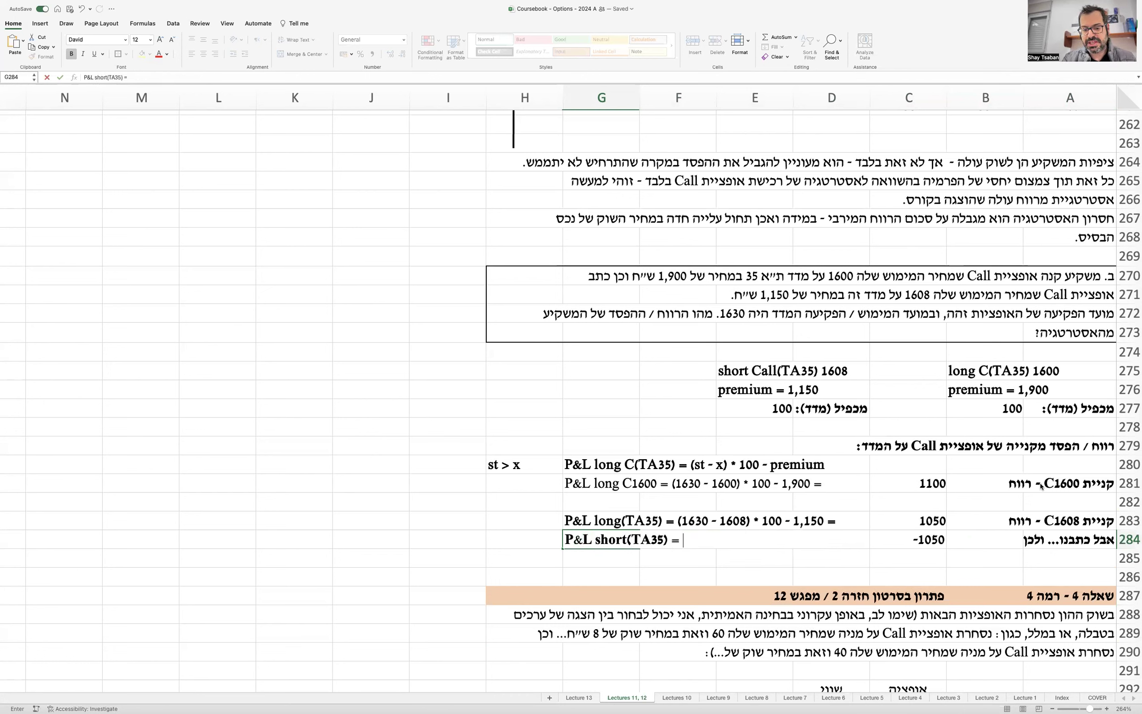
text(-)
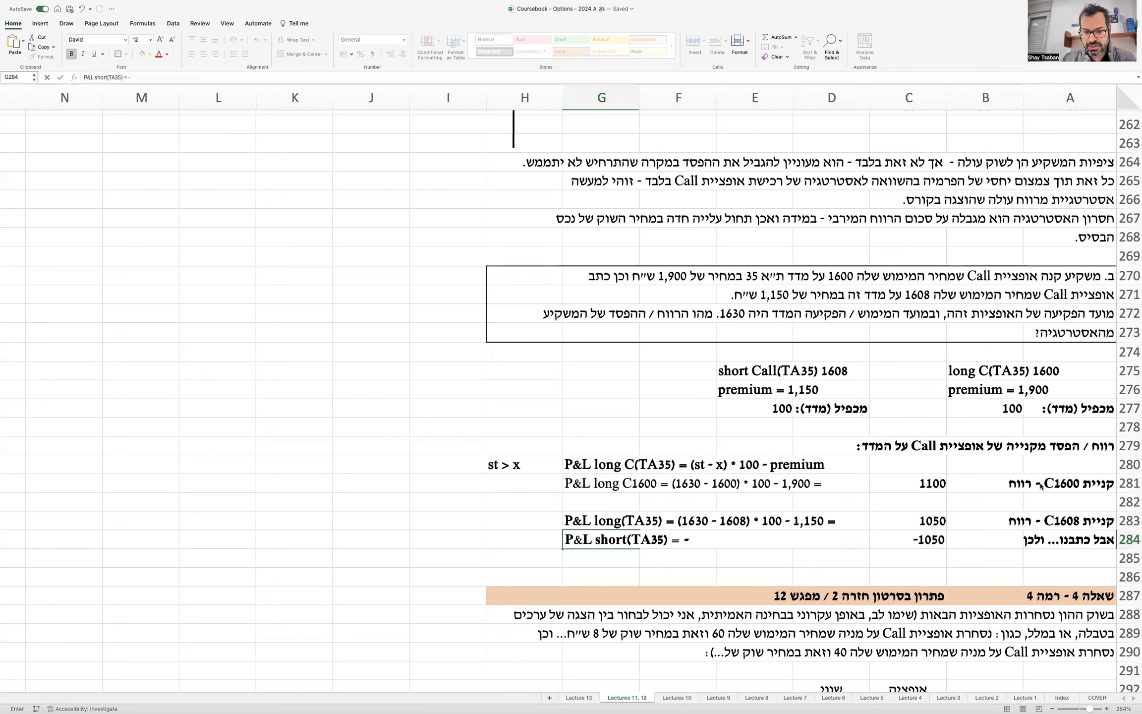
click(568, 519)
double_click(565, 519)
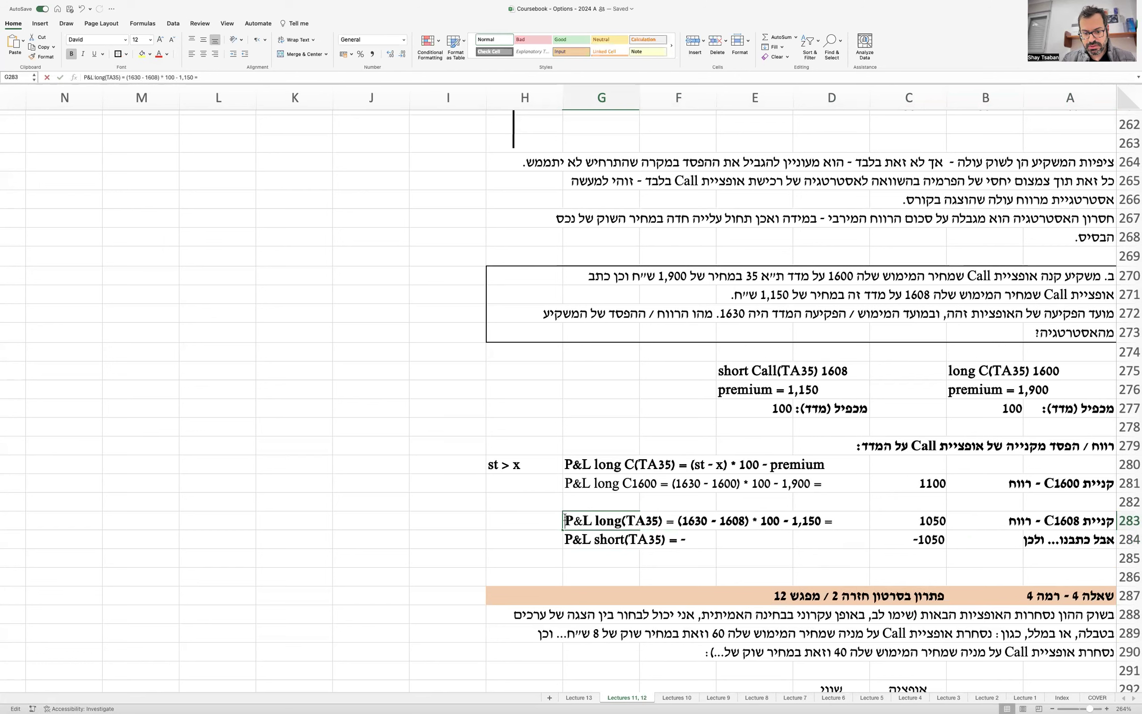
drag(565, 521, 665, 524)
key(super+c)
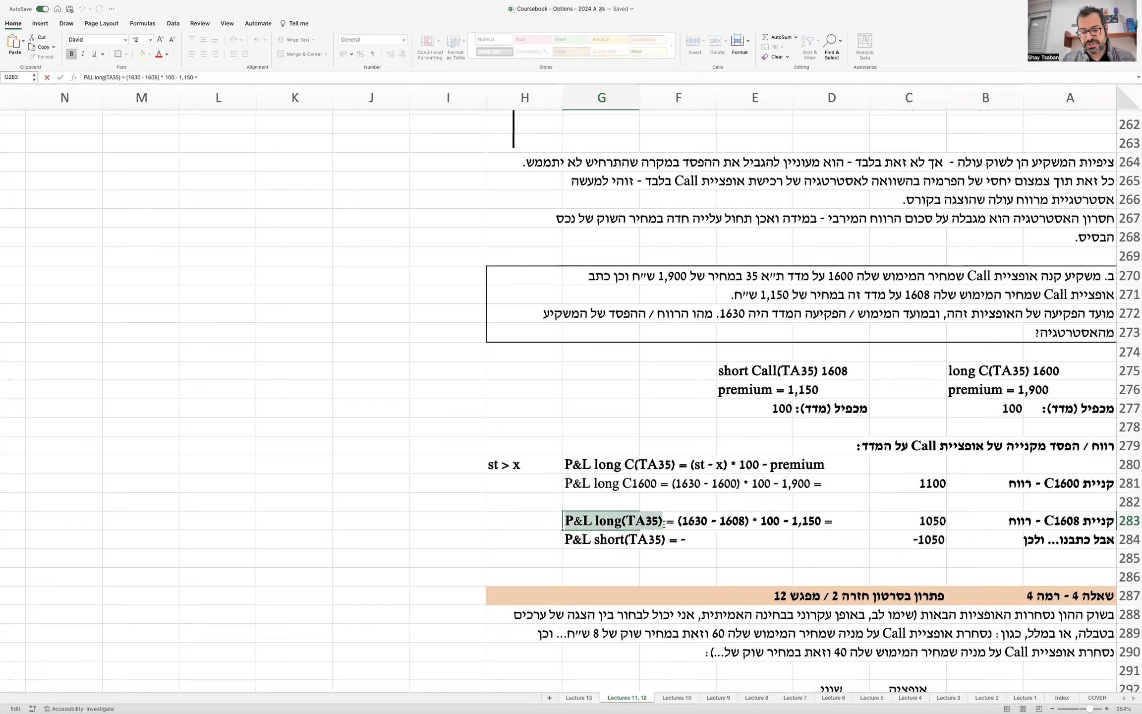
click(636, 540)
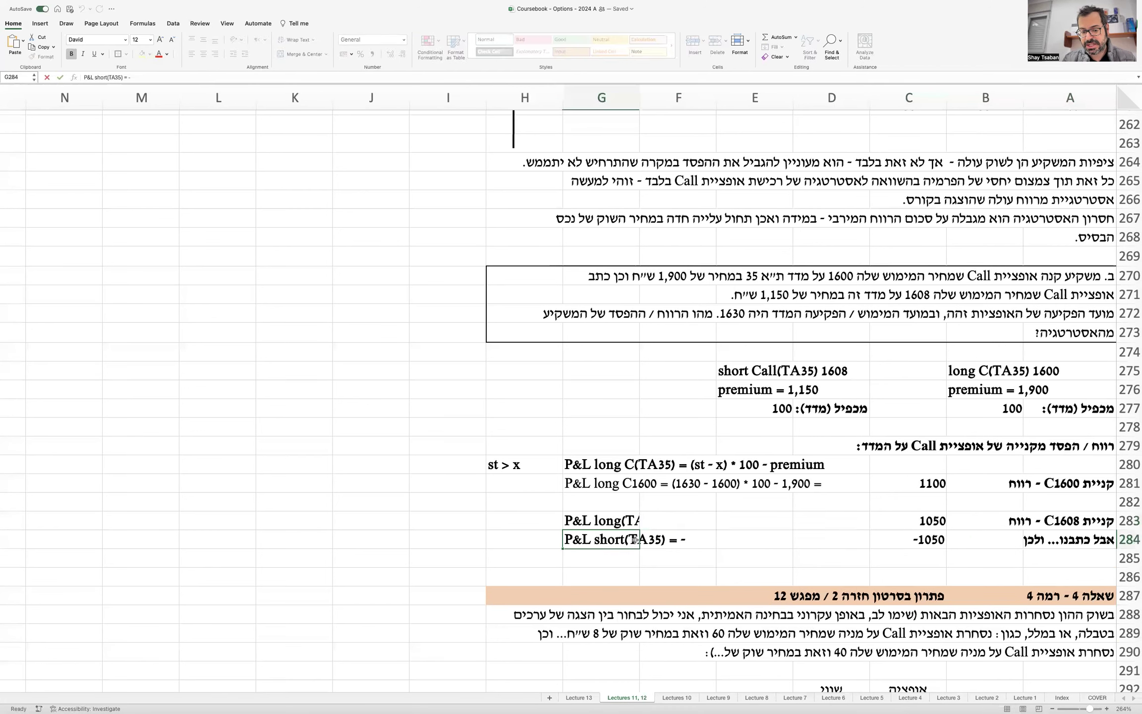
double_click(627, 539)
key(super+v)
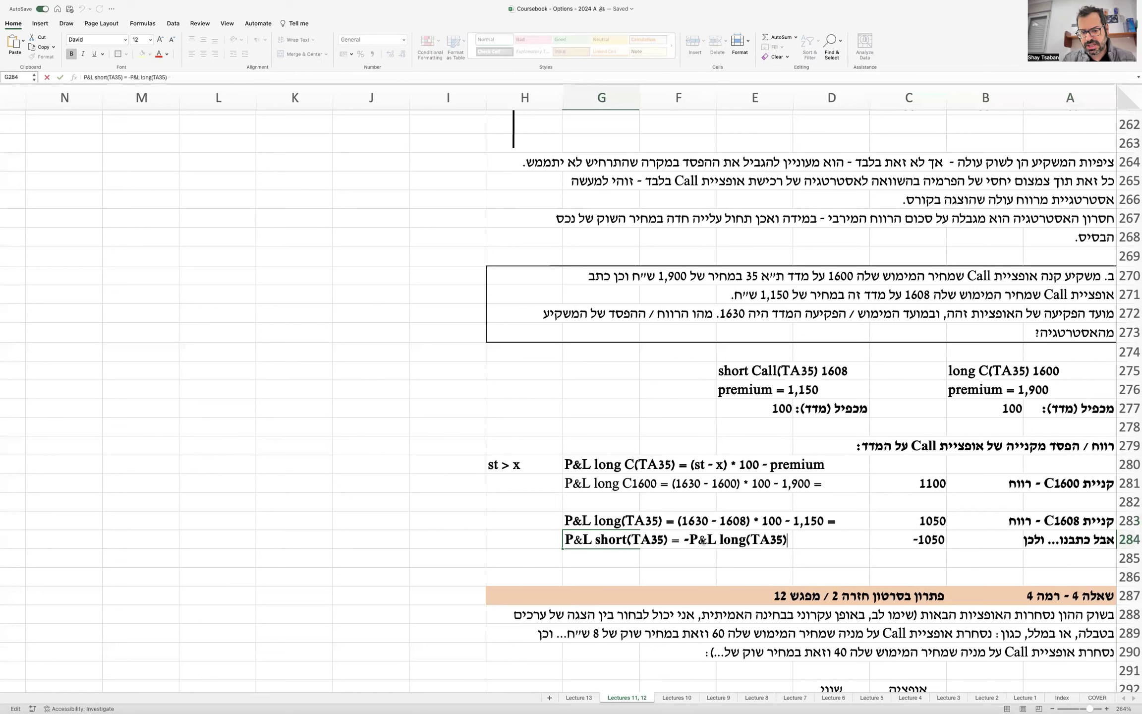
text(=)
key(Return)
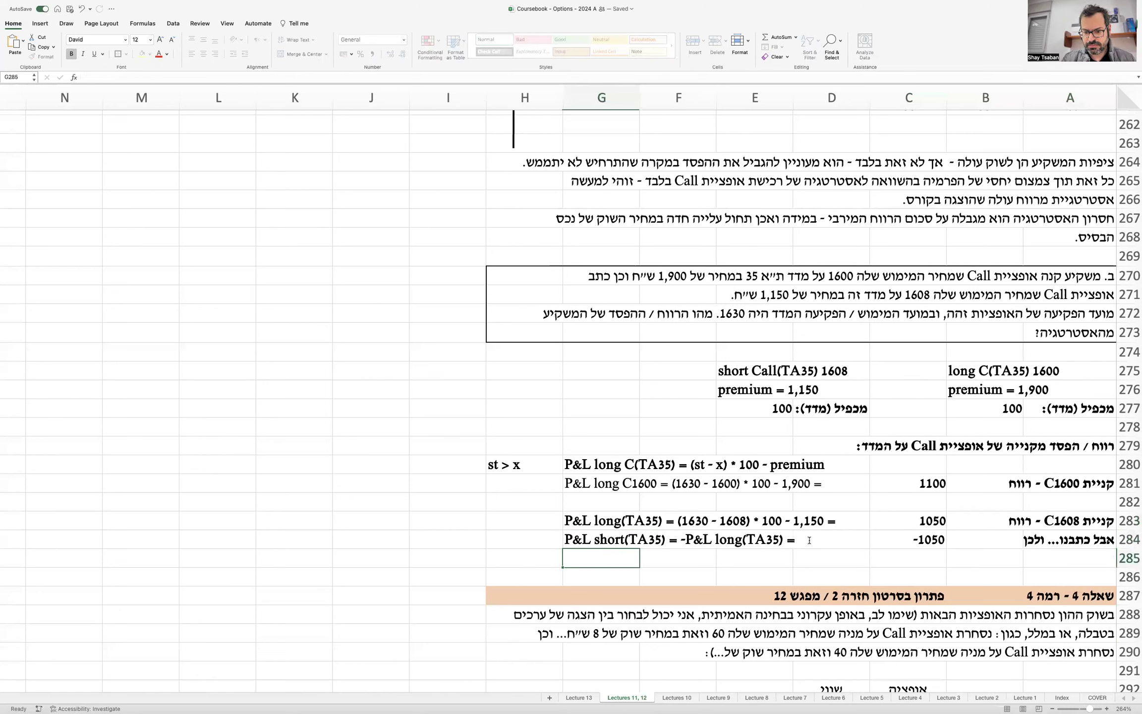
Remove the bold formatting from A283:G284 and from the 1600 call's result row in A281:C281.
key(Right)
key(Right)
key(Right)
key(Right)
key(Right)
key(Up)
key(Up)
key(Right)
key(shift+Down)
key(shift+Left)
key(shift+Left)
key(shift+Left)
key(shift+Left)
key(shift+Left)
key(shift+Left)
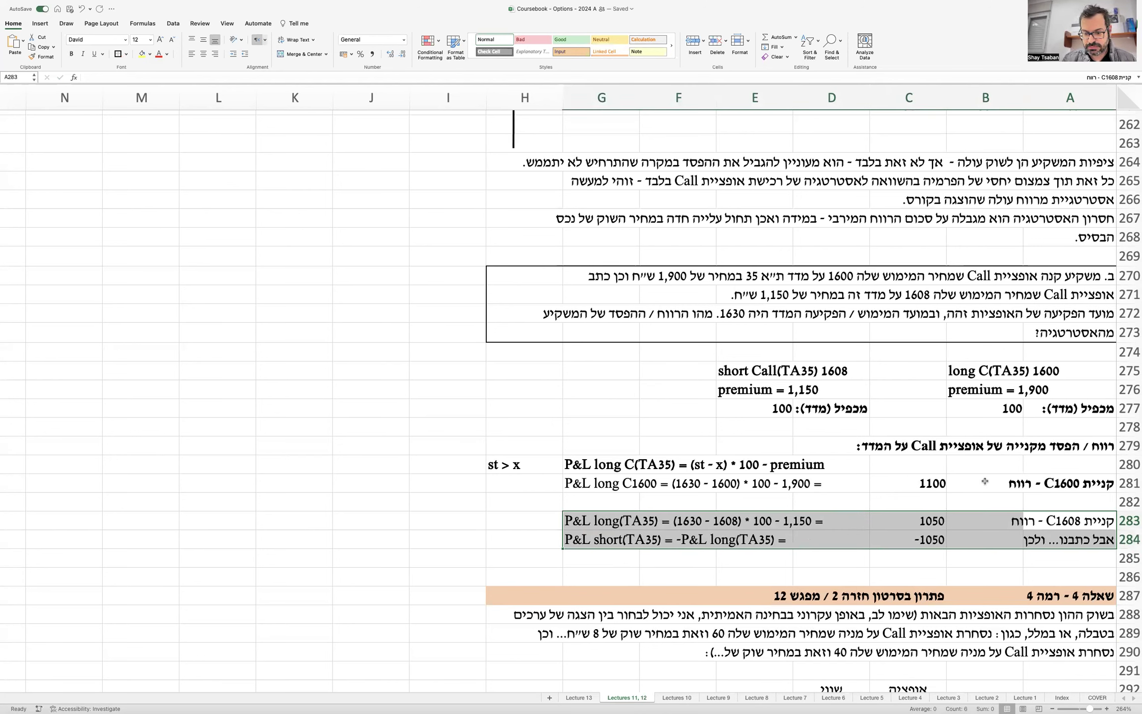
click(1034, 485)
key(shift+Left)
key(shift+Left)
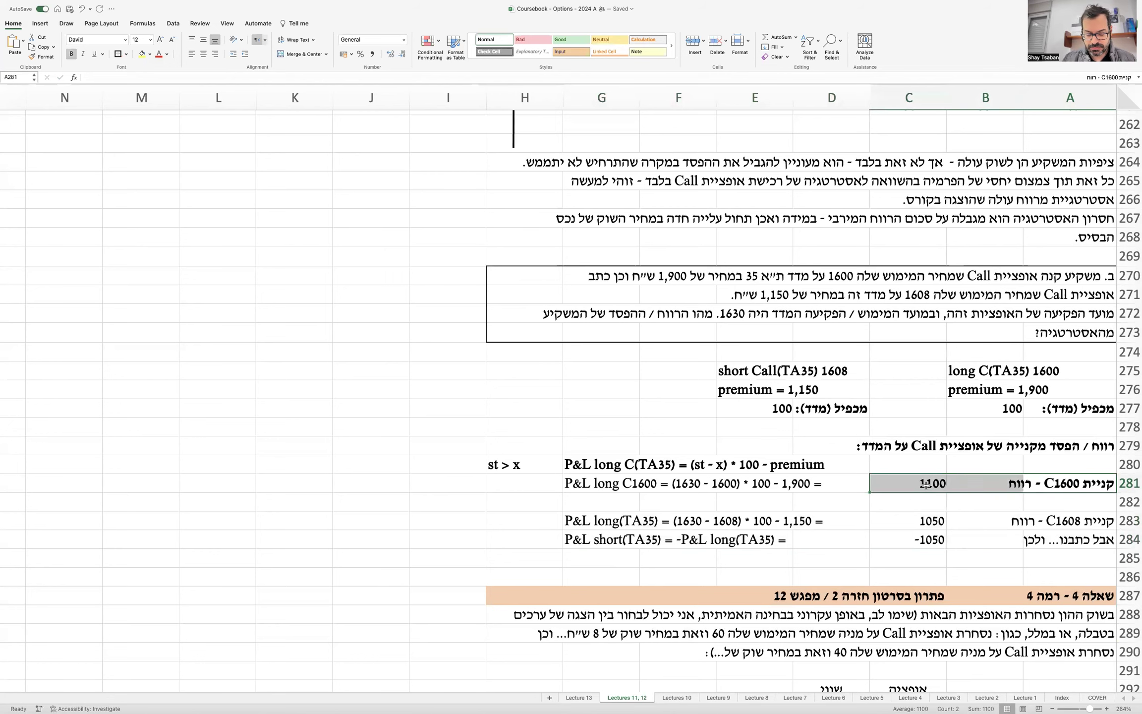
Insert five blank rows at row 286, above the question 4 heading.
scroll(1134, 541, down, 3)
drag(1130, 530, 1125, 596)
right_click(1125, 596)
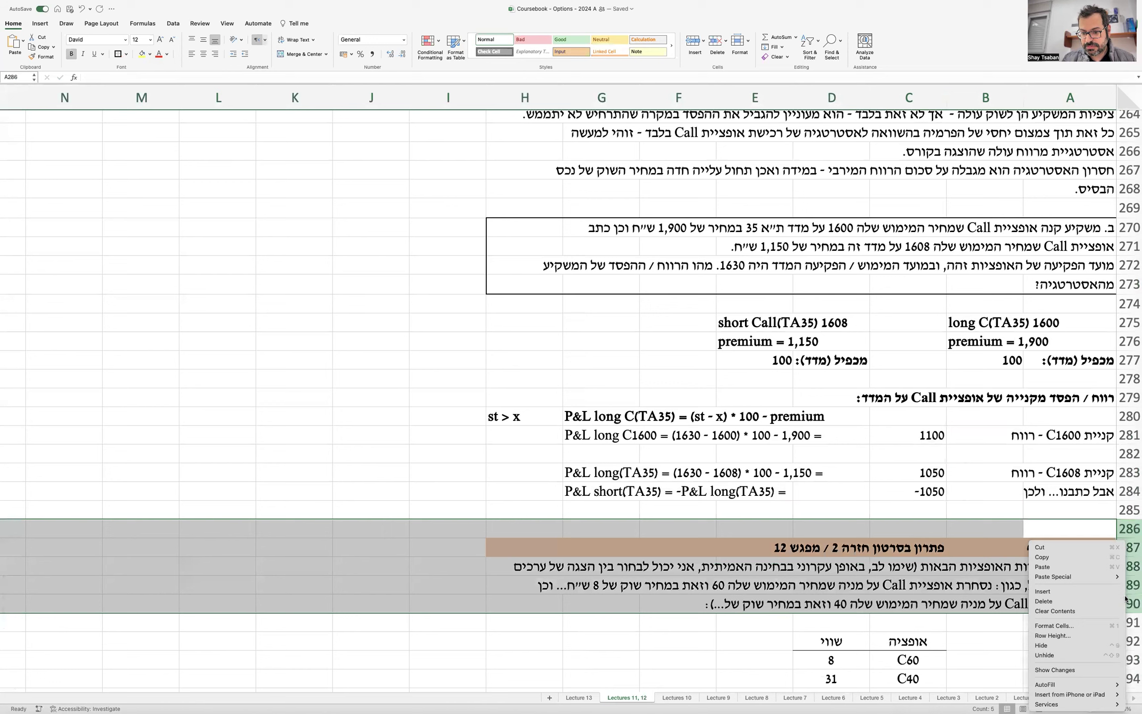
click(1091, 595)
Label the investor's total profit row with "בסך הכל רווח למשקיע:" in A286.
click(1072, 530)
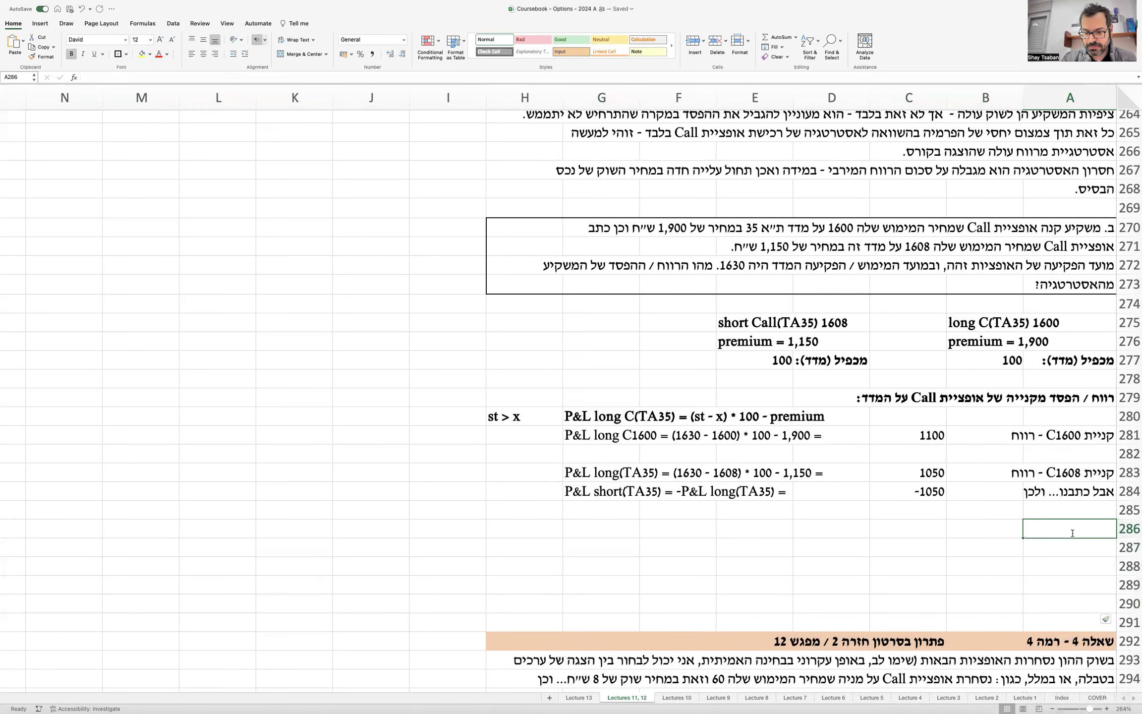
text(בסך הכל רווח למשקיע:)
key(Return)
Write the total profit calculation "1,100 - 1050 =" as text in G286.
key(Left)
key(Left)
key(Up)
key(Up)
key(Left)
key(Left)
key(Down)
key(Left)
key(Left)
text(1,100 - 1050 =)
key(Return)
Calculate the investor's total profit in C286 with =C281+C284.
key(Up)
key(Left)
key(Left)
key(Left)
key(Left)
text(=)
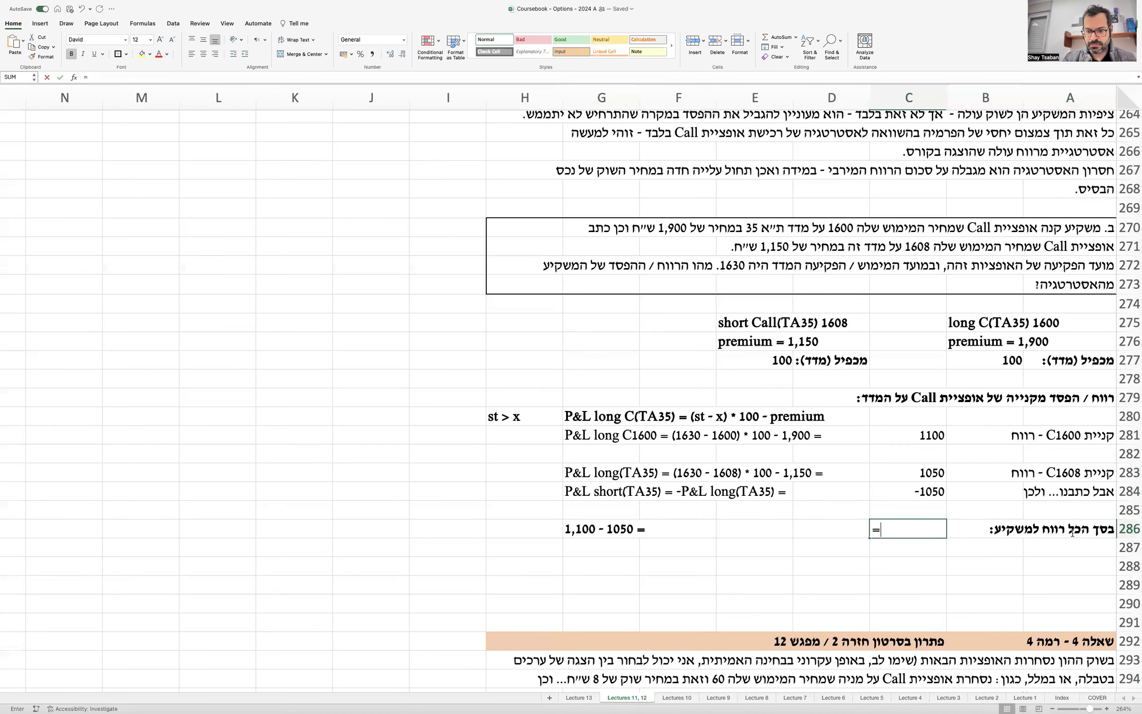
click(940, 435)
text(+)
click(926, 492)
key(Return)
Highlight the total profit in C286 with yellow fill and remove the bold from the calculation text in G286.
click(912, 530)
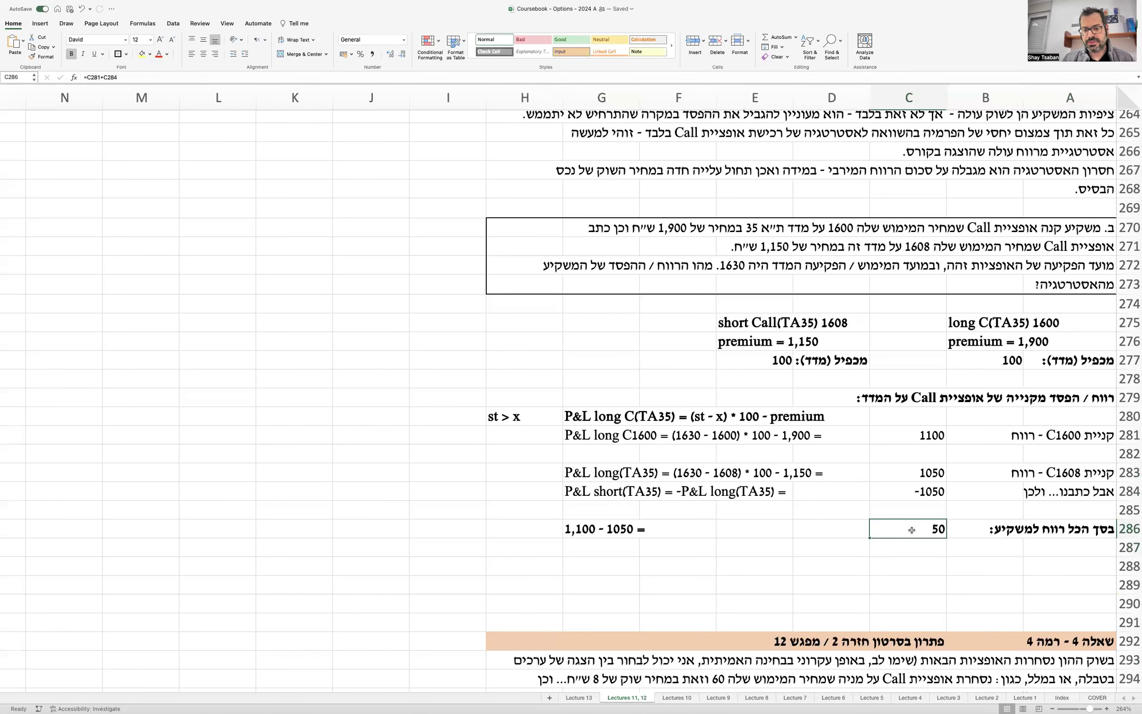
click(141, 54)
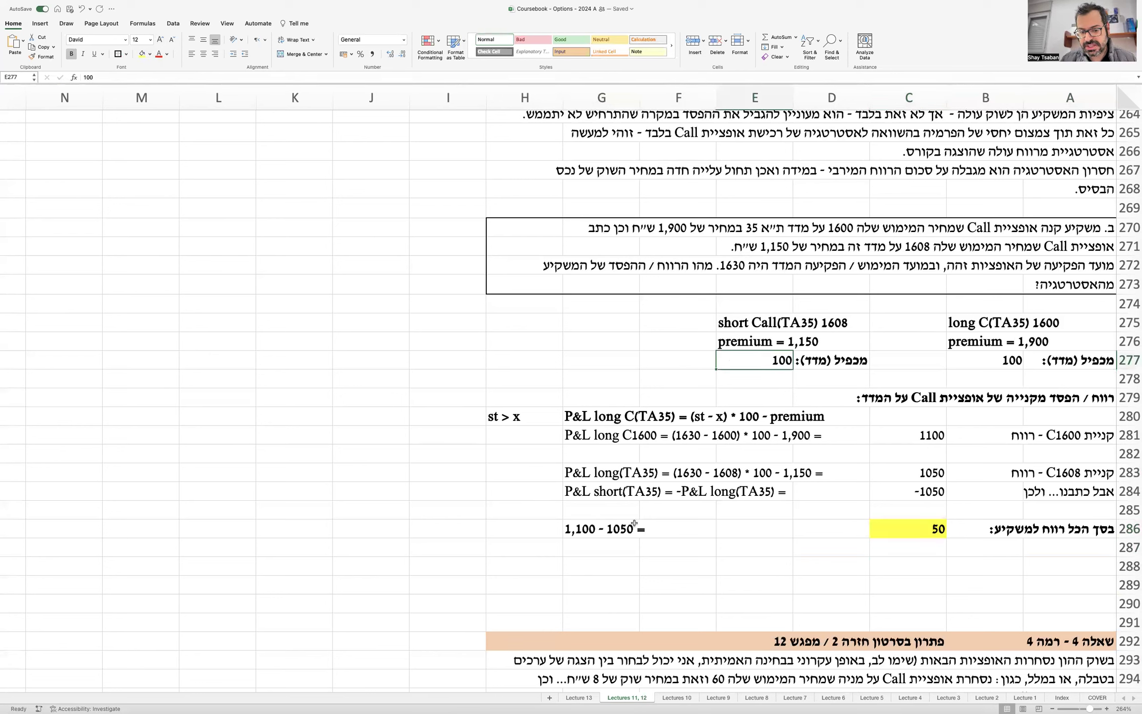
click(590, 533)
click(923, 534)
click(972, 548)
click(998, 559)
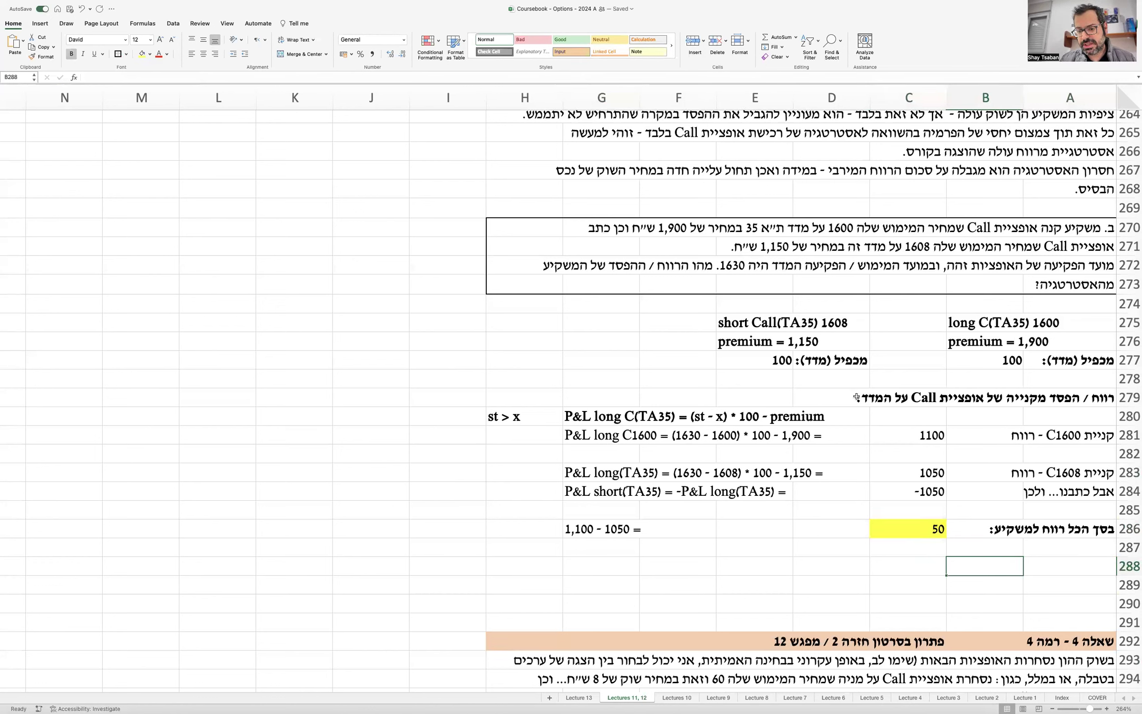
drag(1076, 324, 775, 364)
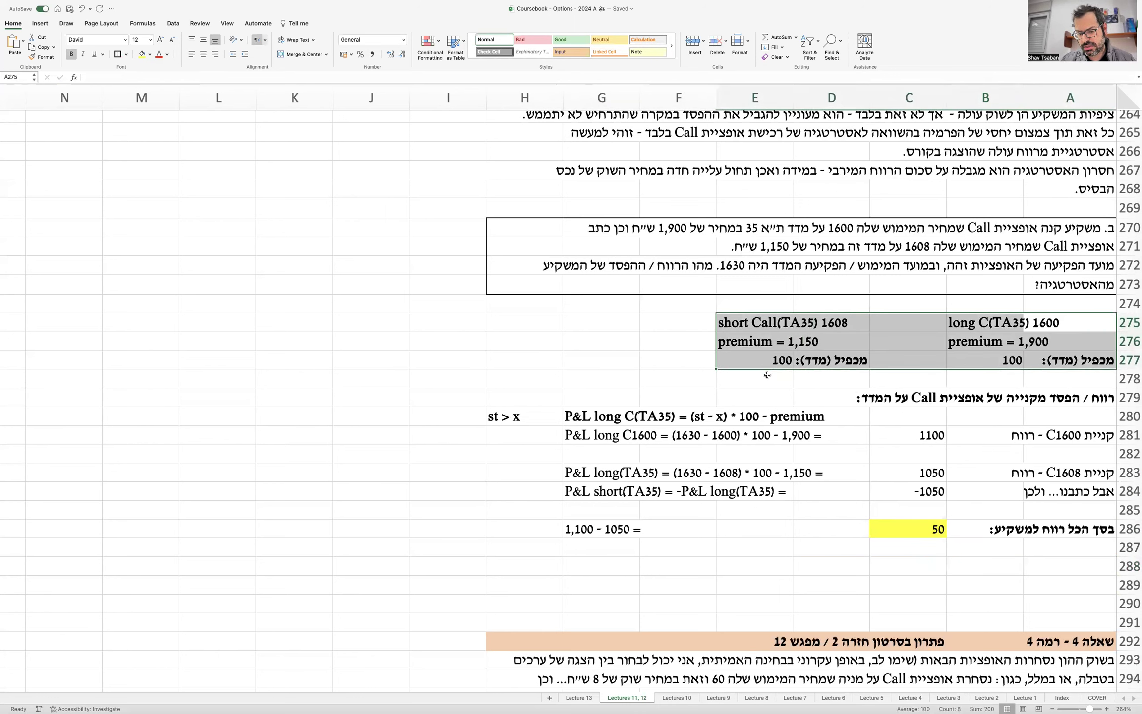
click(604, 435)
drag(604, 435, 818, 433)
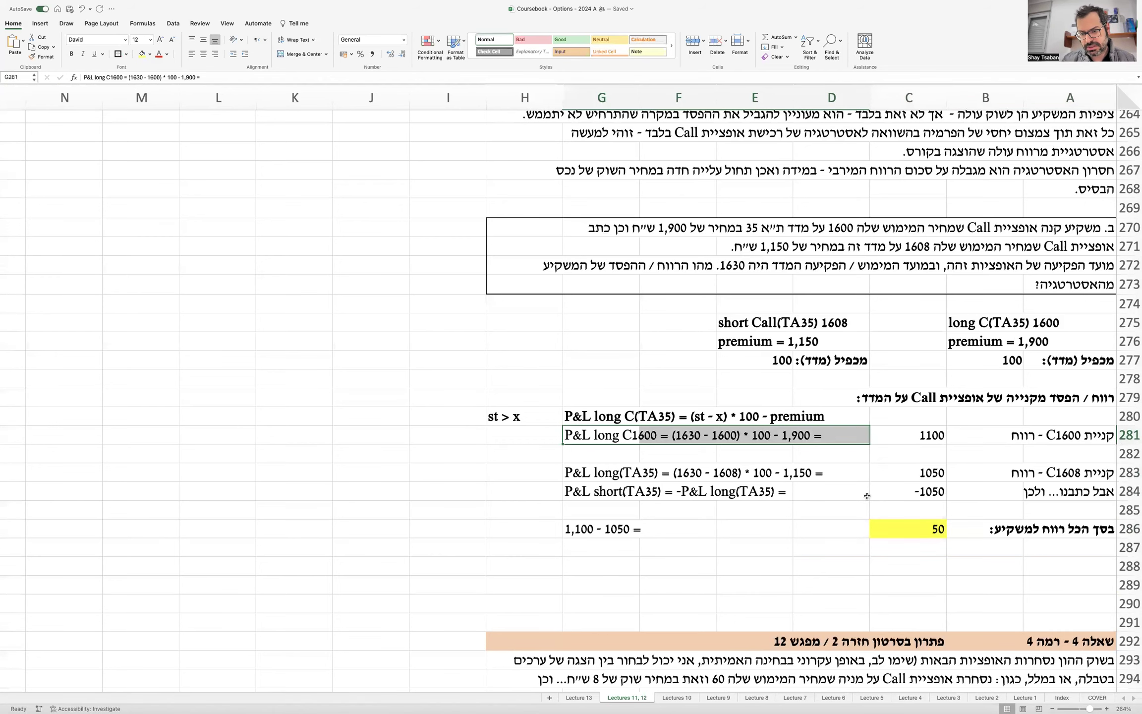
Copy the part ג question text from A230:A232 to A288, below the part ב solution.
scroll(867, 495, up, 9)
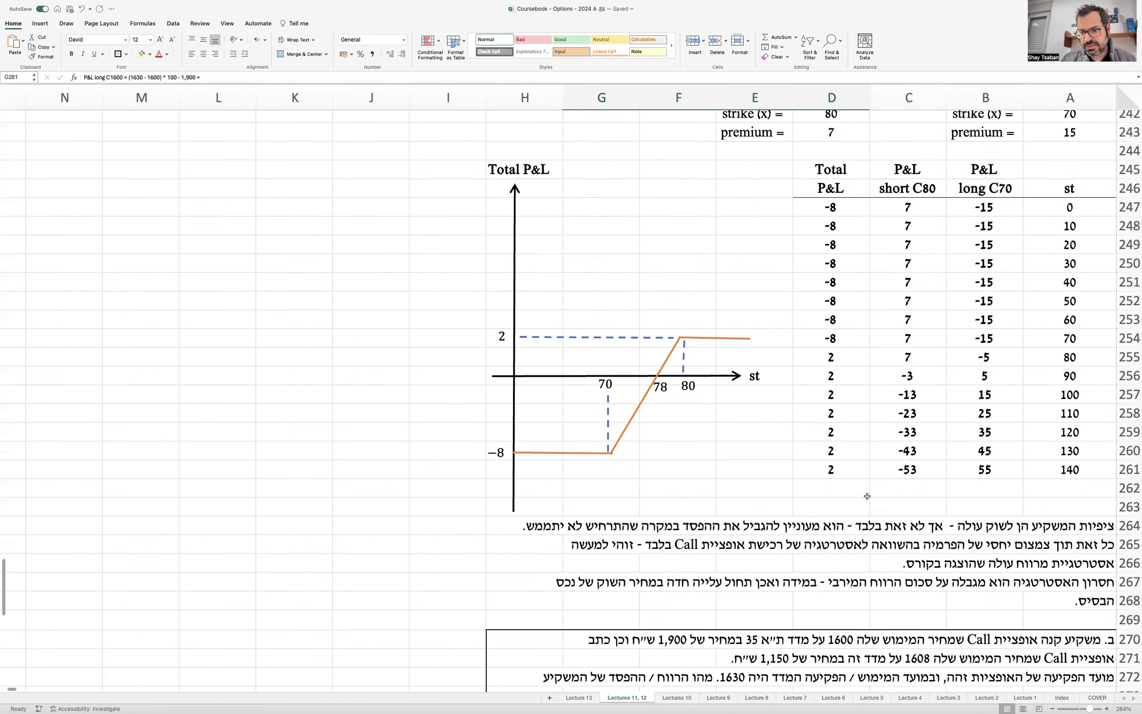
scroll(867, 496, up, 5)
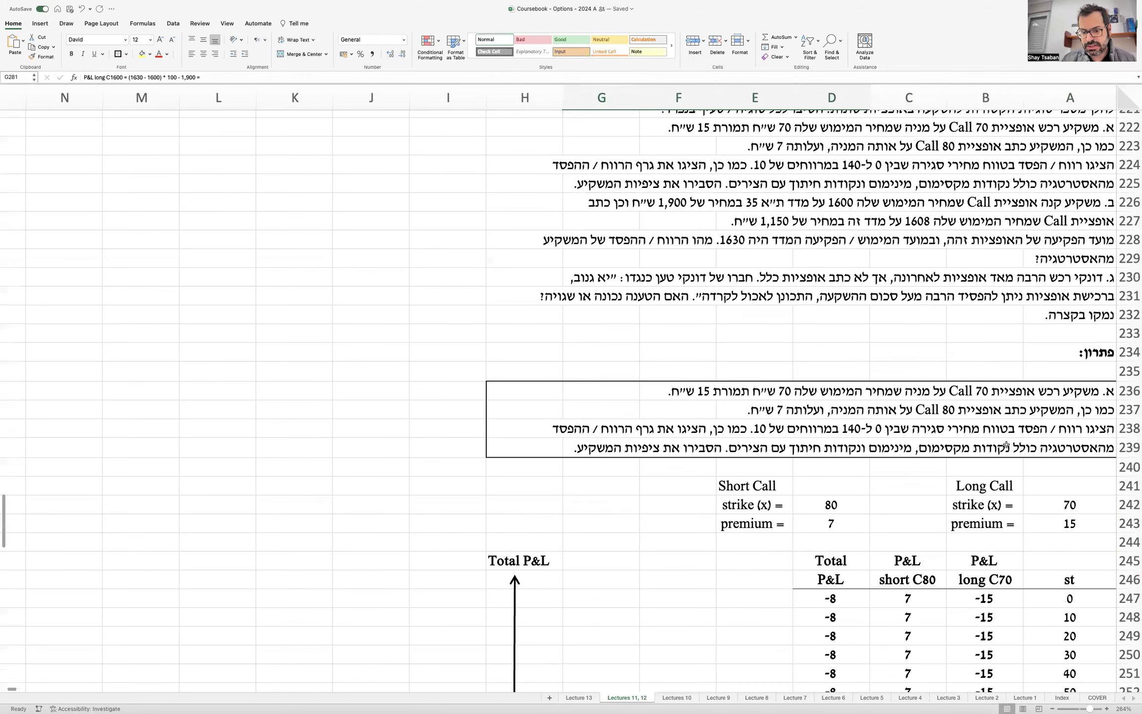
scroll(1007, 445, up, 1)
drag(1091, 372, 1085, 402)
key(super+c)
scroll(1052, 431, down, 14)
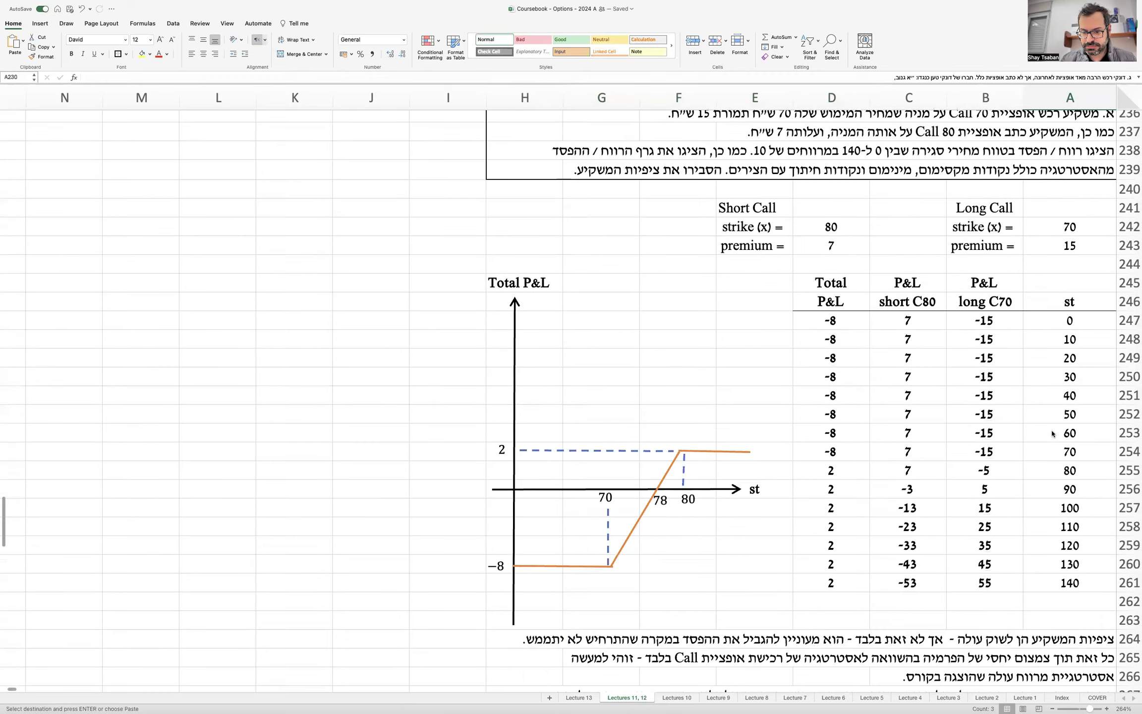
scroll(1052, 433, down, 4)
click(1075, 417)
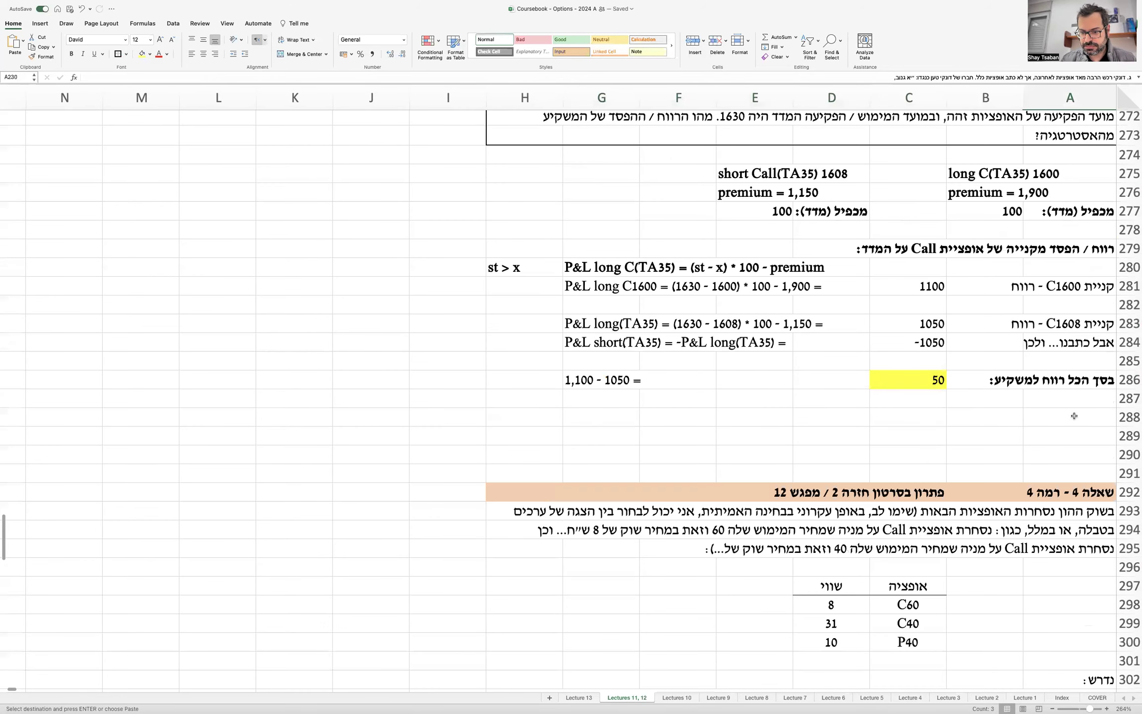
key(super+v)
Insert 11 blank rows at row 292, above the question 4 heading, to make room for the answer.
drag(1129, 492, 1126, 678)
right_click(1126, 678)
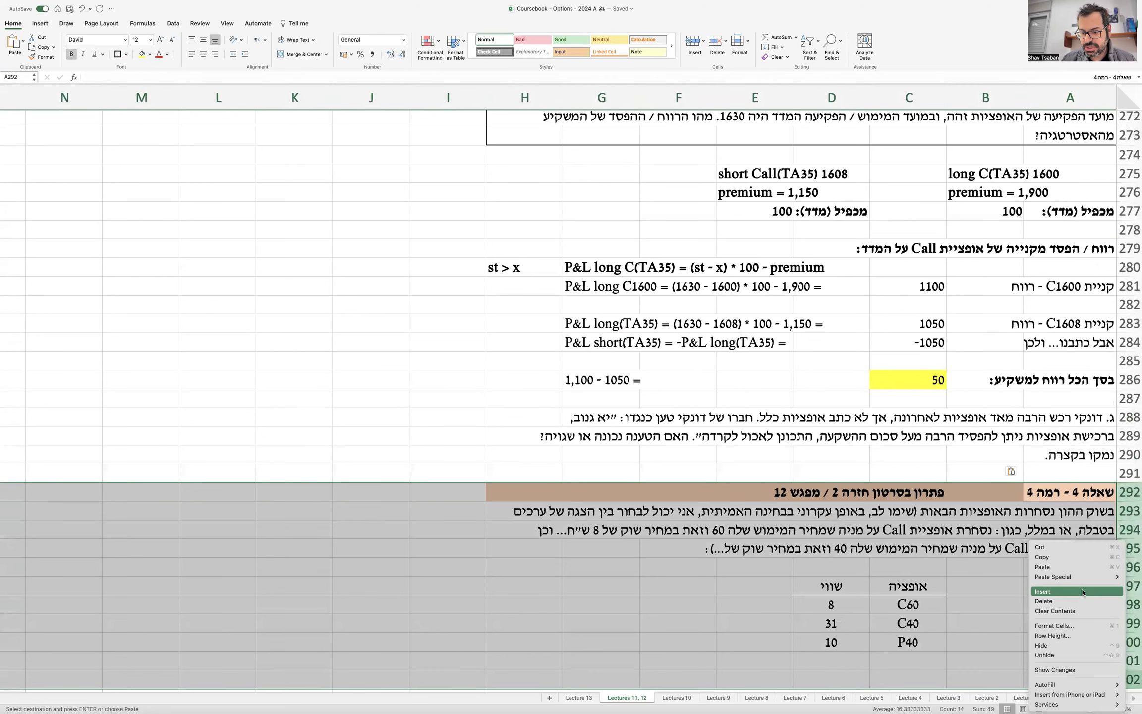
click(1044, 601)
Put an outside border around the part ג question text in A288:H290.
drag(1075, 416, 511, 455)
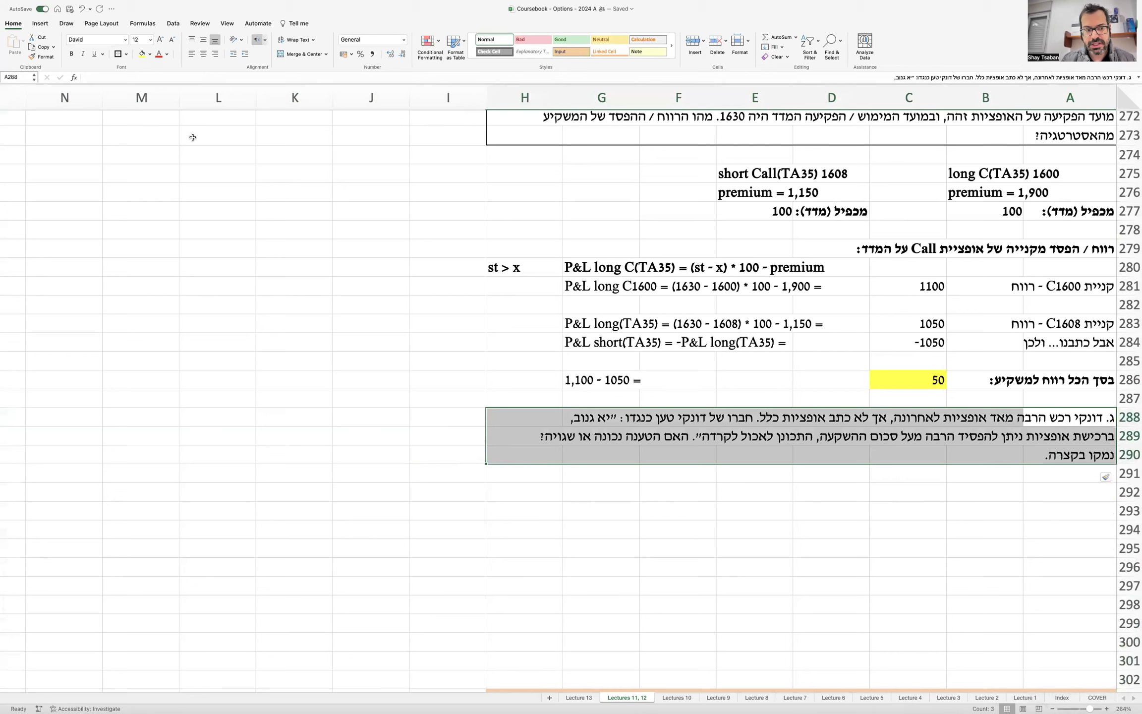
click(117, 53)
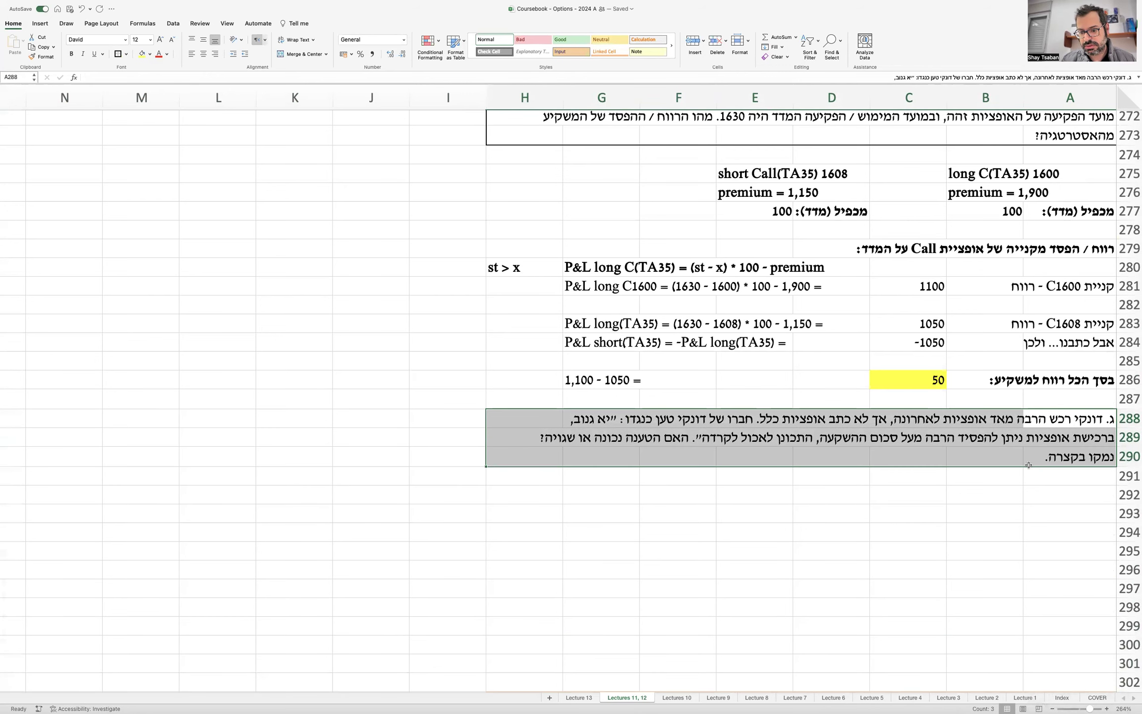
click(1049, 482)
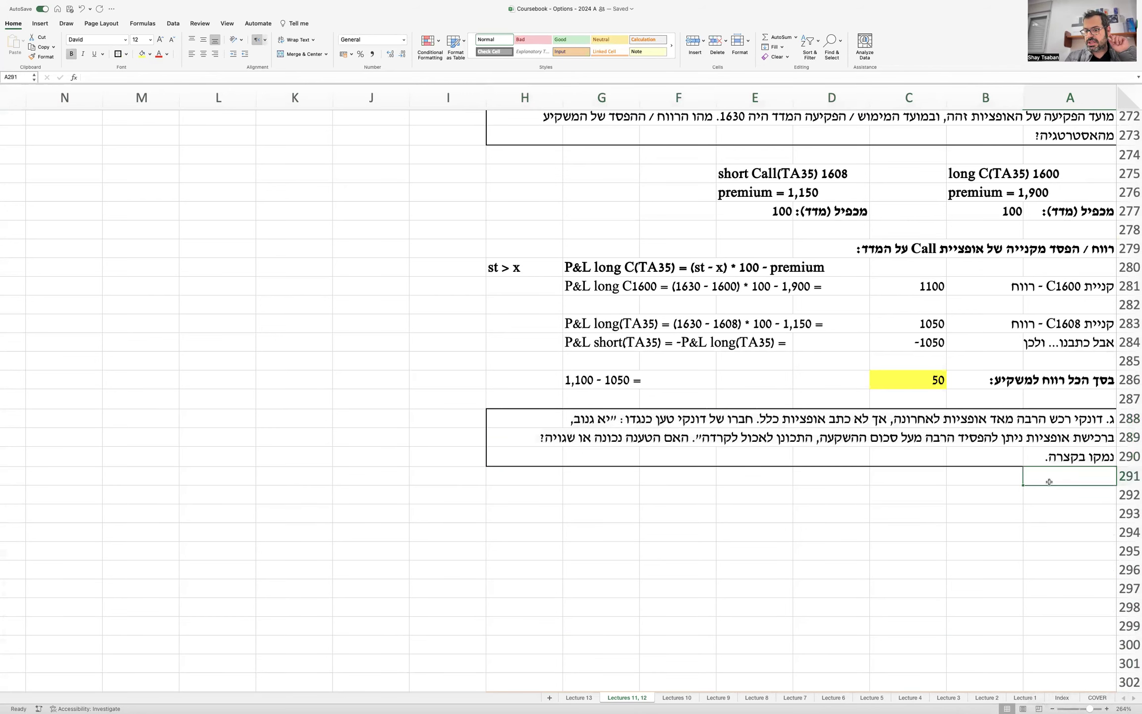